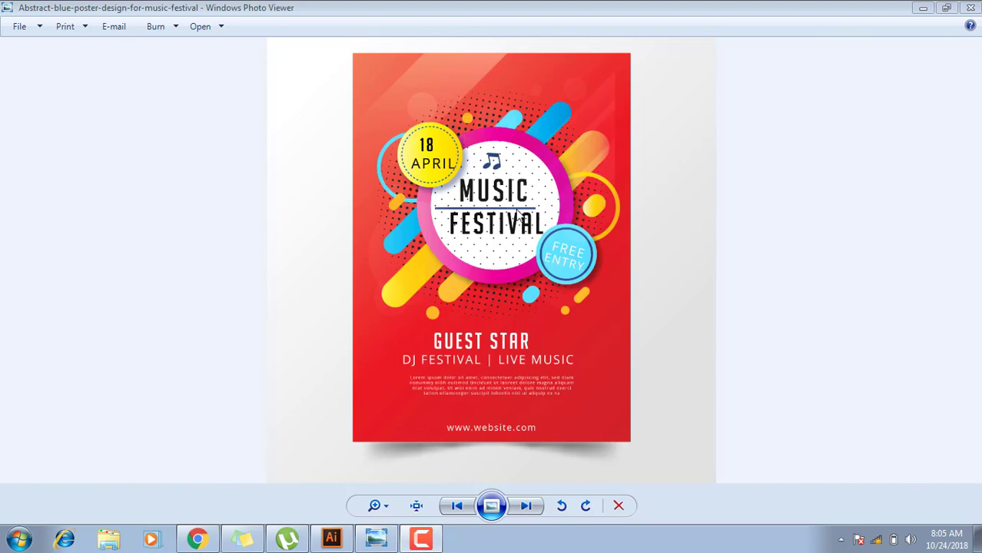
# Zoom into the red festival reference poster, pan to its lower text, then zoom back out.
pyautogui.scroll(2, 507, 207)
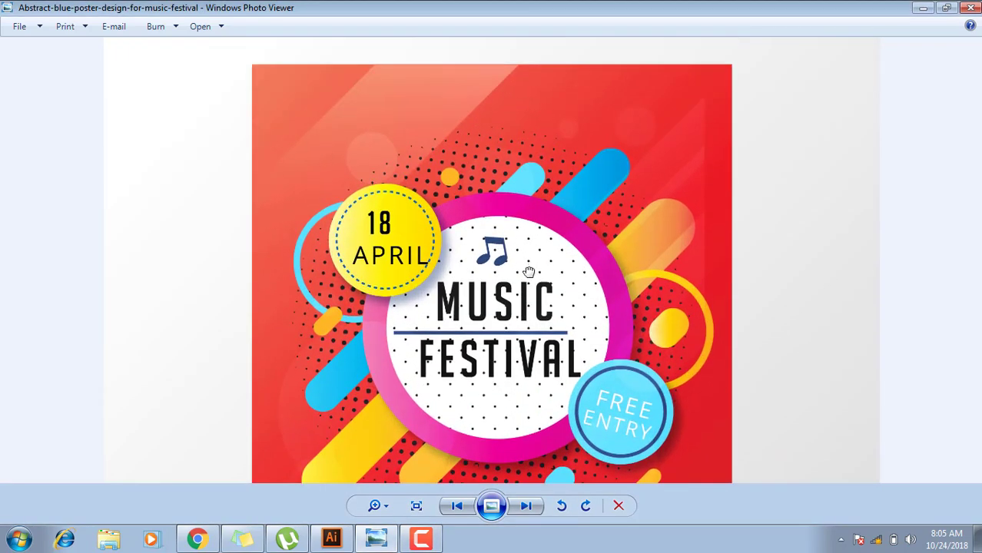
pyautogui.moveTo(529, 272); pyautogui.dragTo(565, 203)
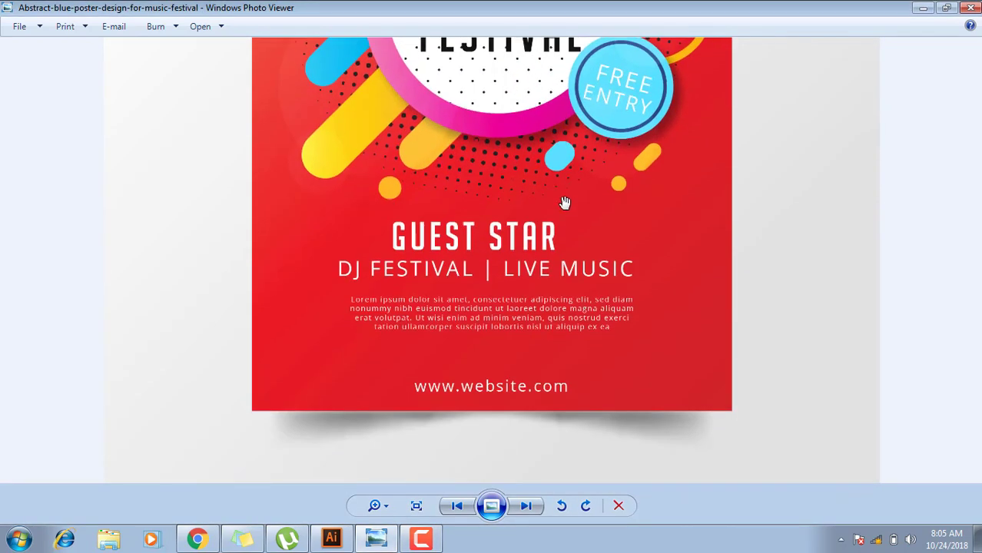
pyautogui.scroll(-2, 565, 243)
pyautogui.scroll(1, 520, 281)
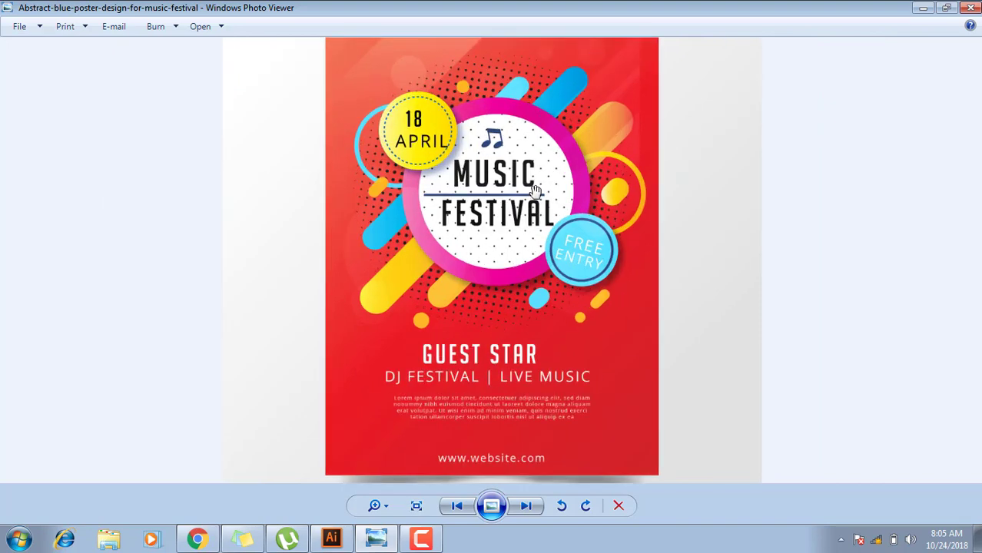
pyautogui.scroll(-1, 565, 227)
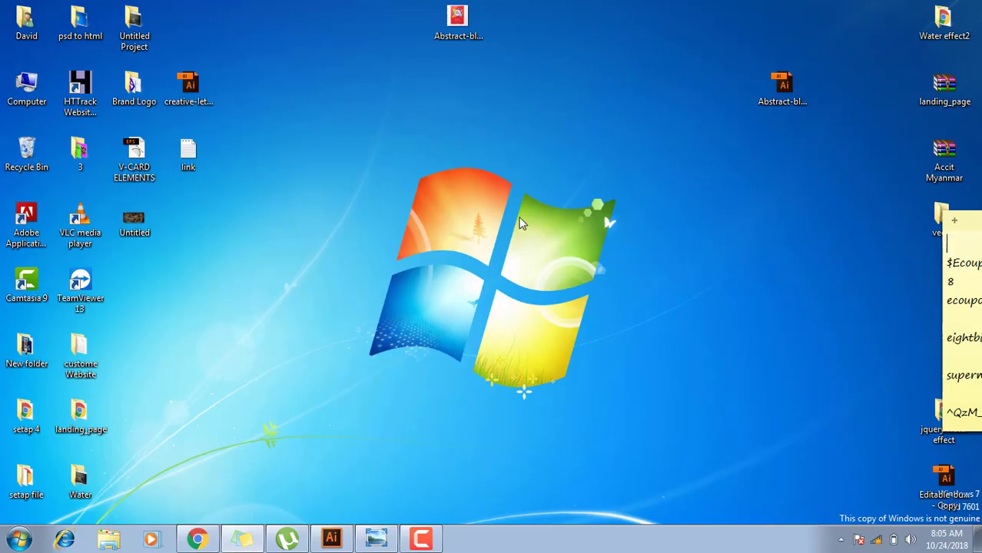
# Draw a large rectangle covering most of the blank poster artboard.
pyautogui.click(331, 539)
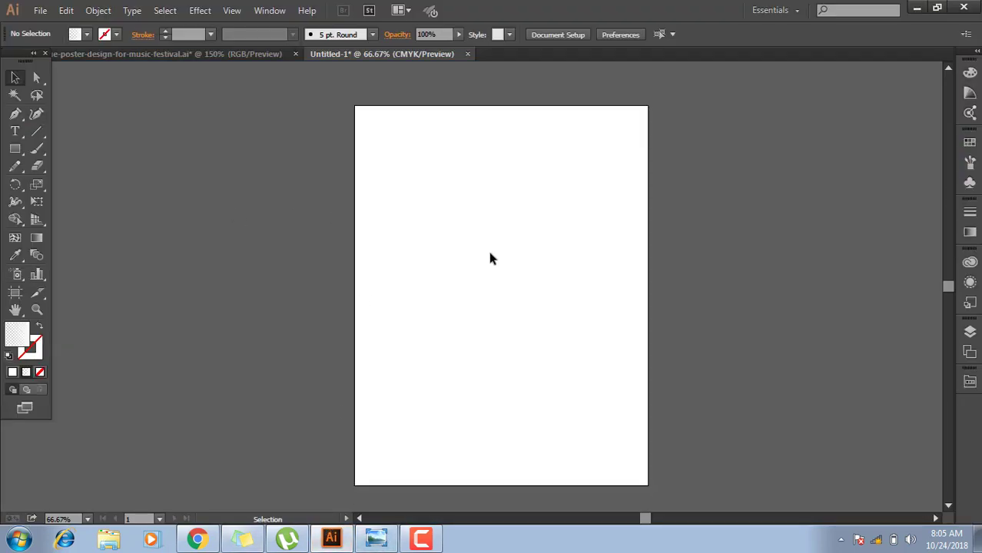
pyautogui.scroll(1, 492, 256)
pyautogui.scroll(-1, 492, 256)
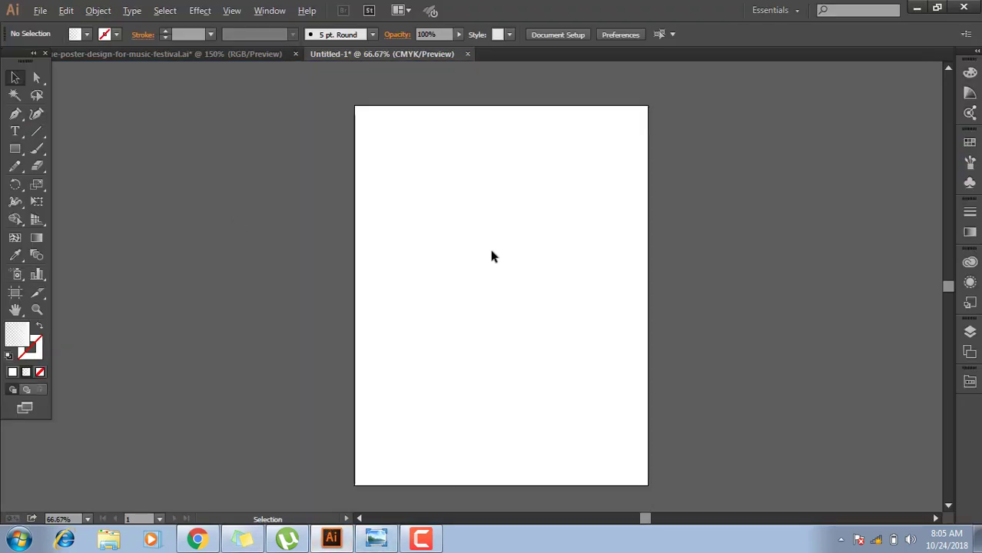
pyautogui.click(15, 149)
pyautogui.moveTo(396, 144); pyautogui.dragTo(591, 374)
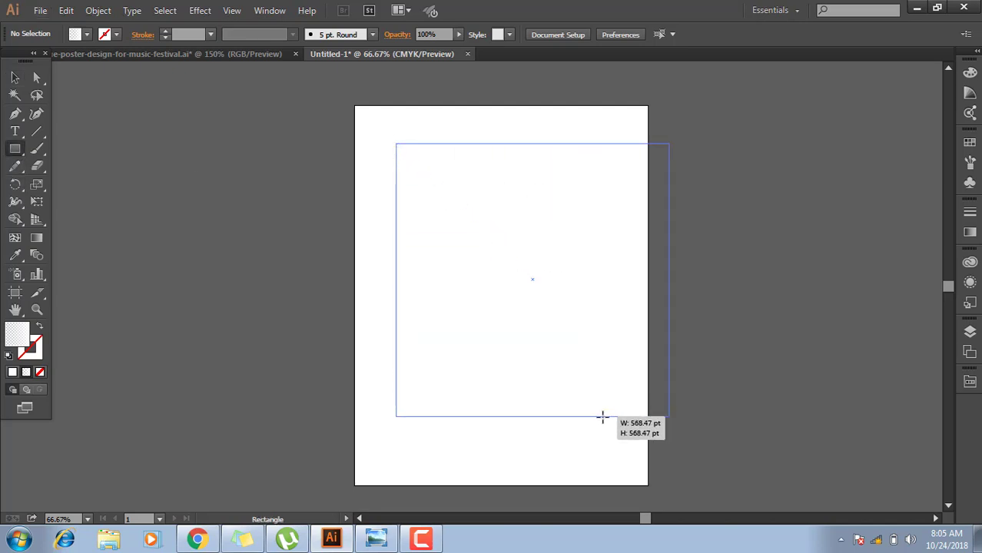
pyautogui.moveTo(591, 375)
pyautogui.mouseDown()
pyautogui.moveTo(620, 439)
pyautogui.moveTo(624, 426)
pyautogui.mouseUp()
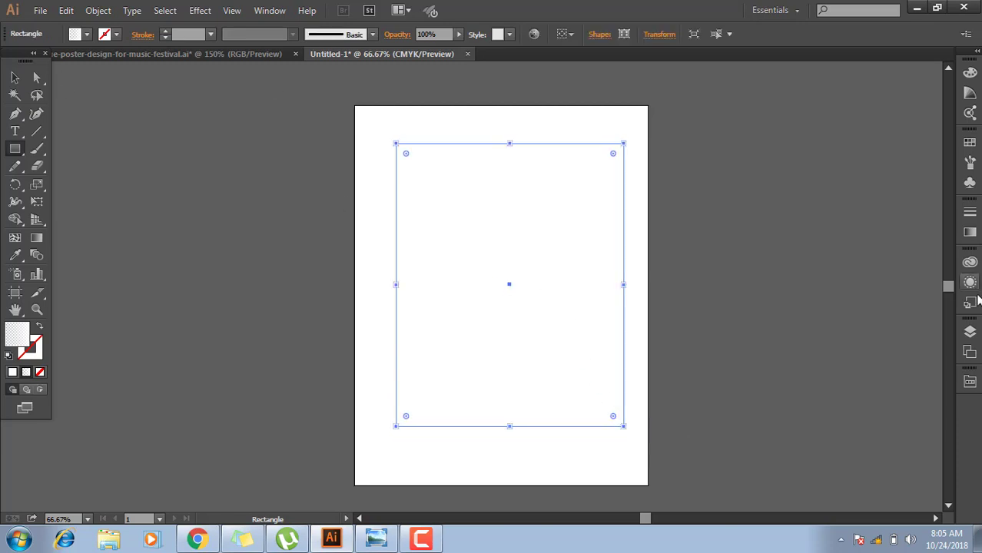
# Fill the rectangle with blue from the Brights swatch library.
pyautogui.click(970, 381)
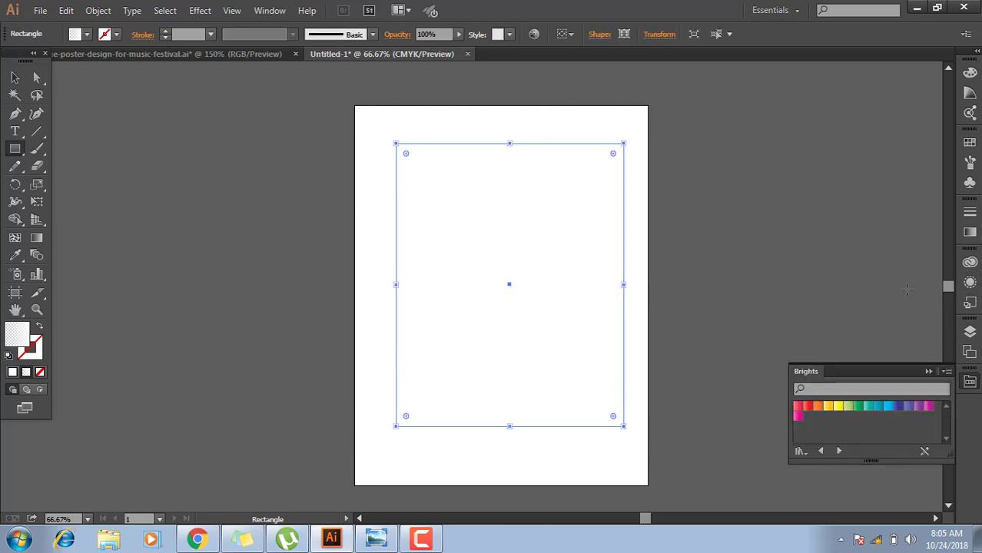
pyautogui.click(818, 410)
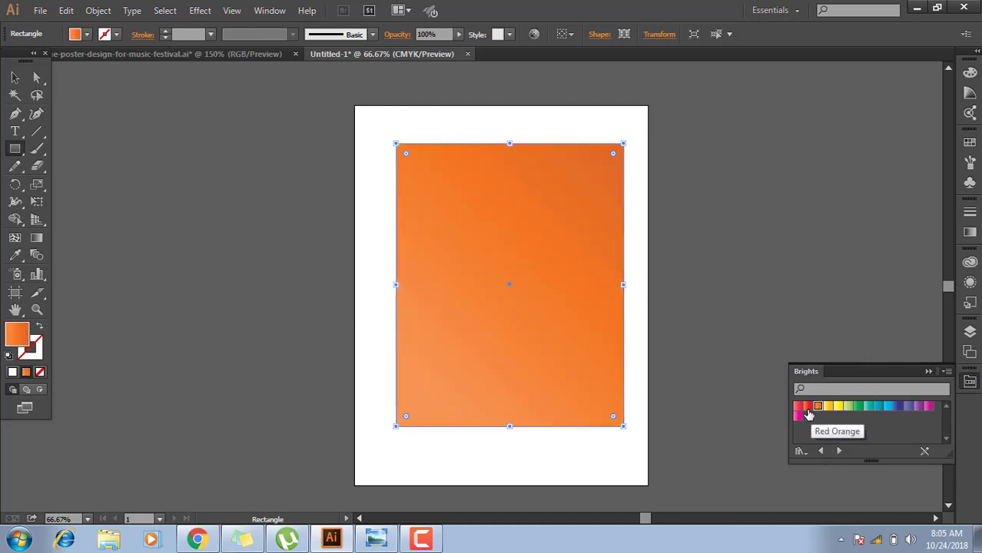
pyautogui.click(804, 414)
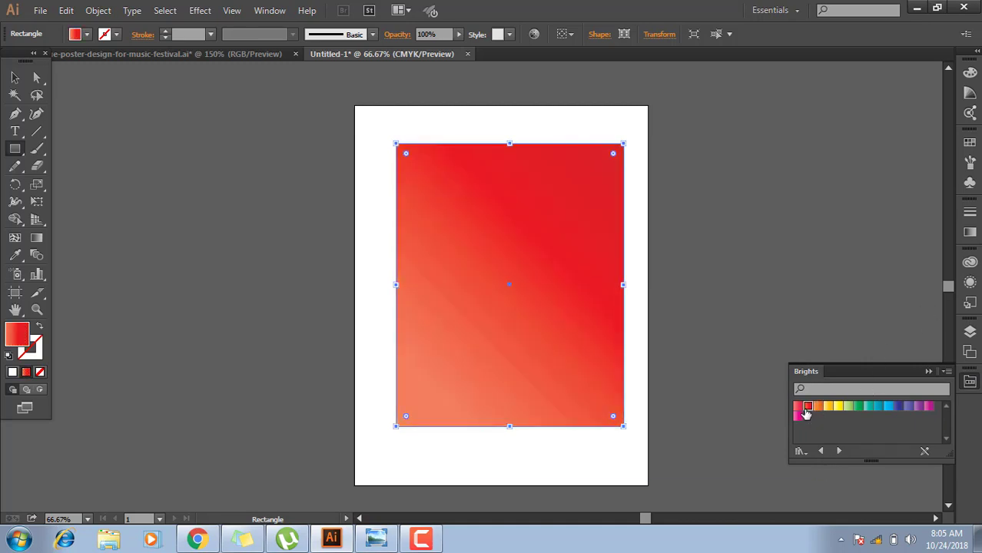
pyautogui.click(889, 407)
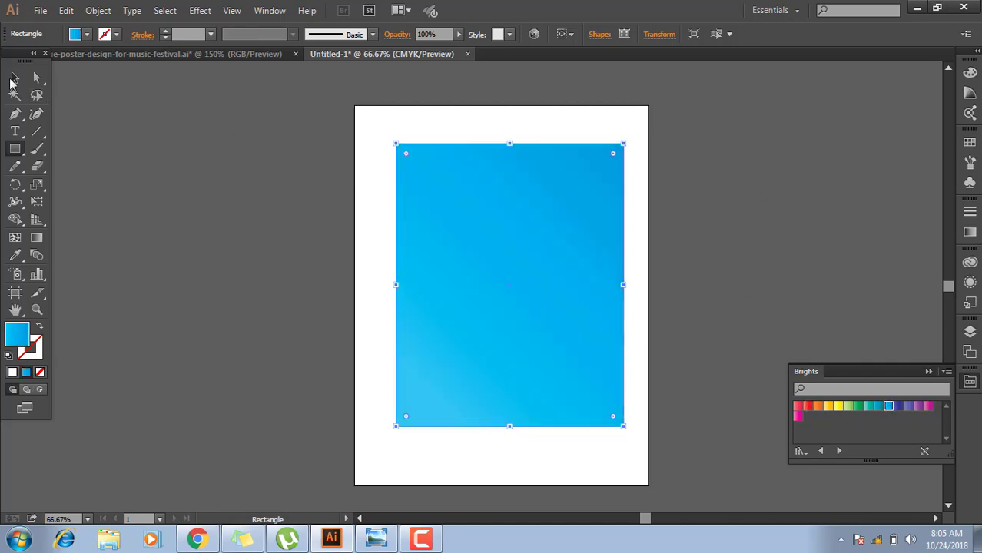
# Nudge the blue background rectangle slightly left and close the swatch panel.
pyautogui.click(15, 78)
pyautogui.click(252, 300)
pyautogui.click(405, 309)
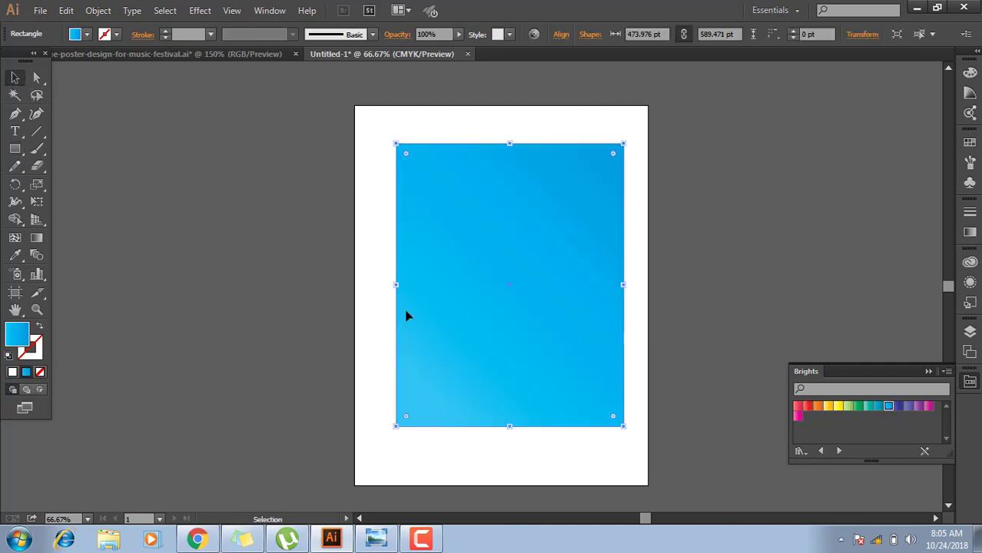
pyautogui.press('Left')
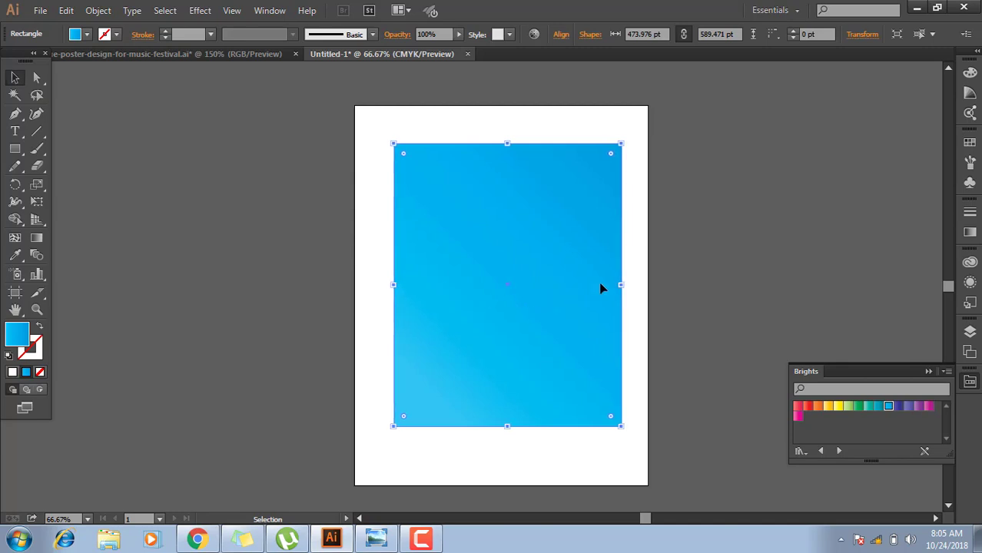
pyautogui.press('Left')
pyautogui.press('Left')
pyautogui.press('Left')
pyautogui.click(778, 277)
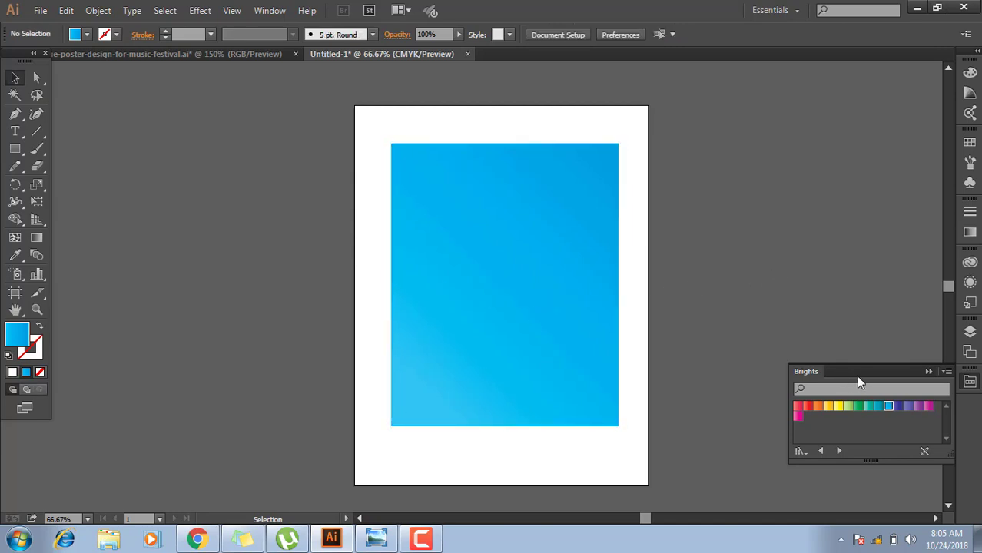
pyautogui.click(928, 372)
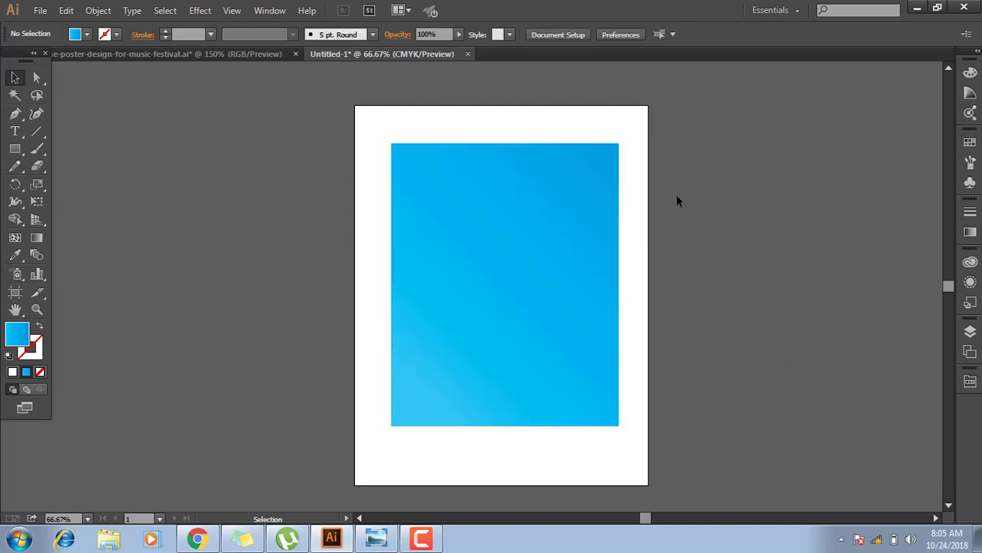
# Draw a large circle, about 309 pt across, over the blue background.
pyautogui.scroll(-2, 623, 296)
pyautogui.scroll(2, 538, 231)
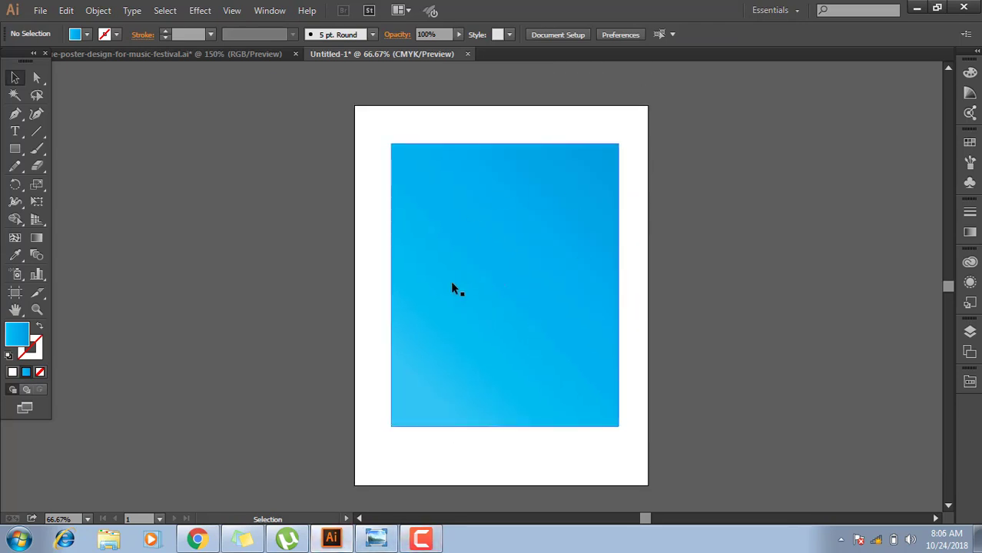
pyautogui.scroll(2, 436, 262)
pyautogui.scroll(-3, 437, 260)
pyautogui.scroll(1, 442, 261)
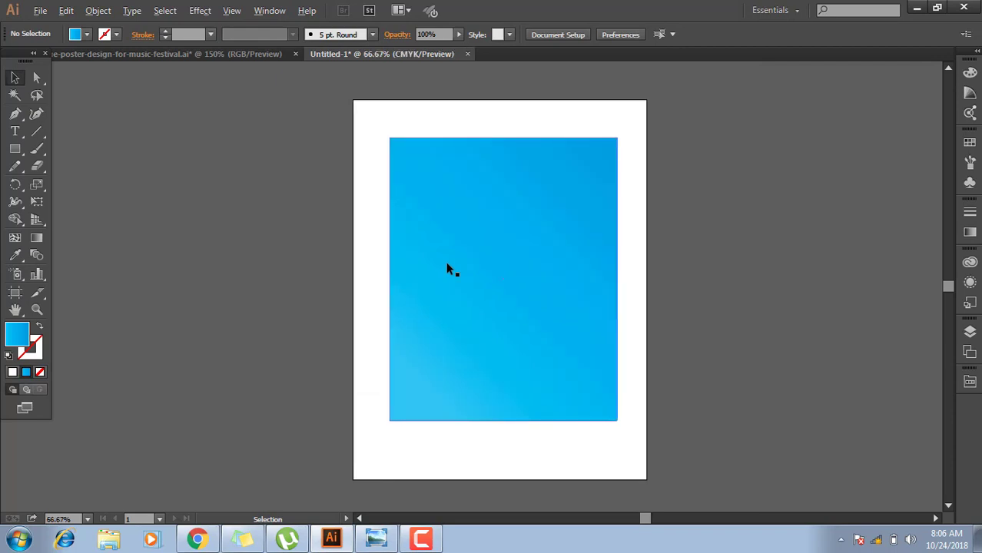
pyautogui.moveTo(484, 265); pyautogui.dragTo(443, 265)
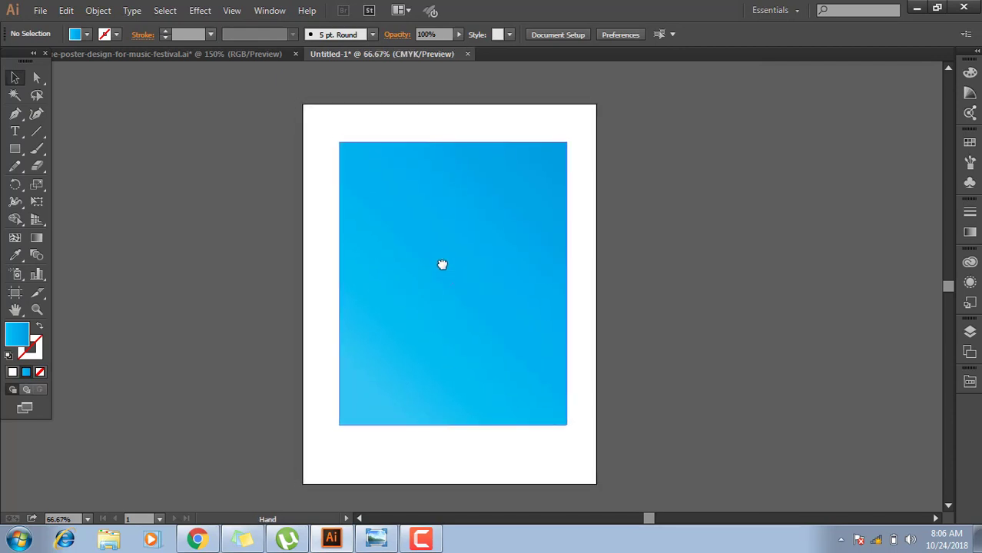
pyautogui.click(17, 148)
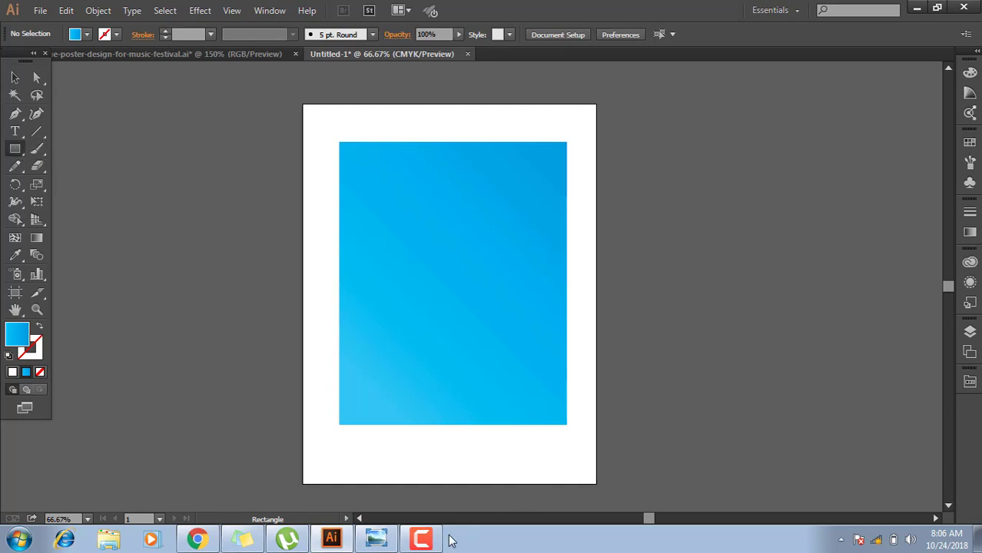
pyautogui.press('v')
pyautogui.moveTo(15, 148); pyautogui.dragTo(61, 182)
pyautogui.moveTo(407, 205); pyautogui.dragTo(527, 382)
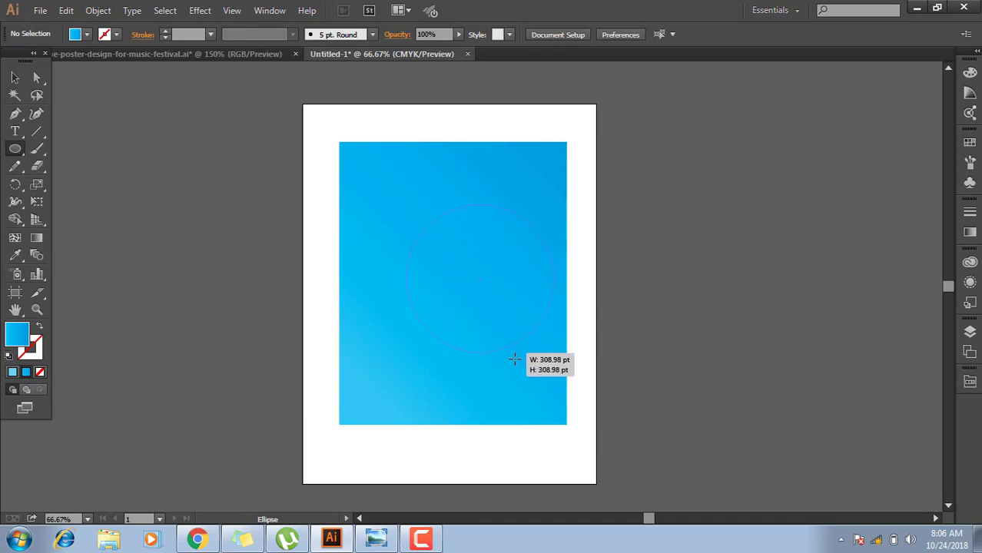
pyautogui.moveTo(526, 382); pyautogui.dragTo(528, 383)
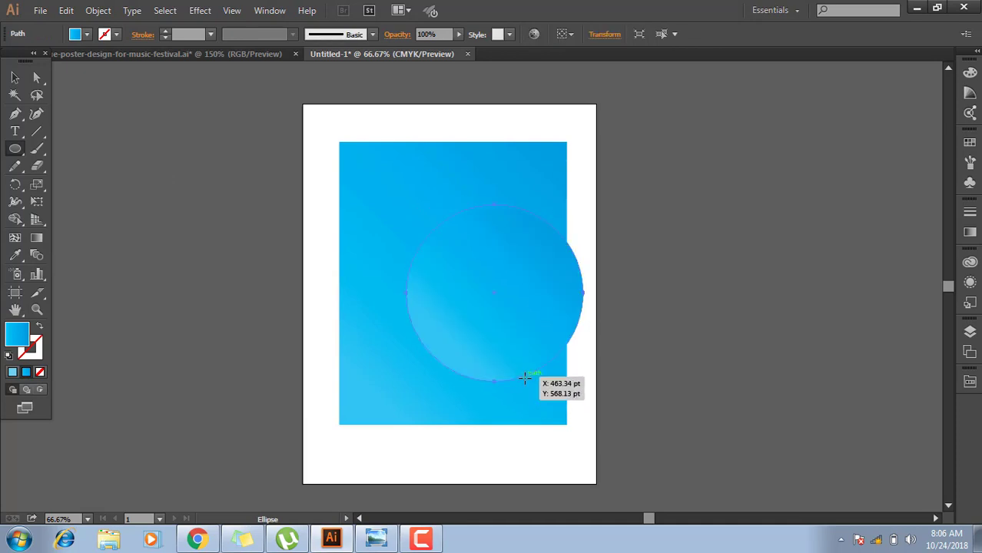
# Move the circle to the upper centre of the poster at 100% zoom.
pyautogui.click(15, 77)
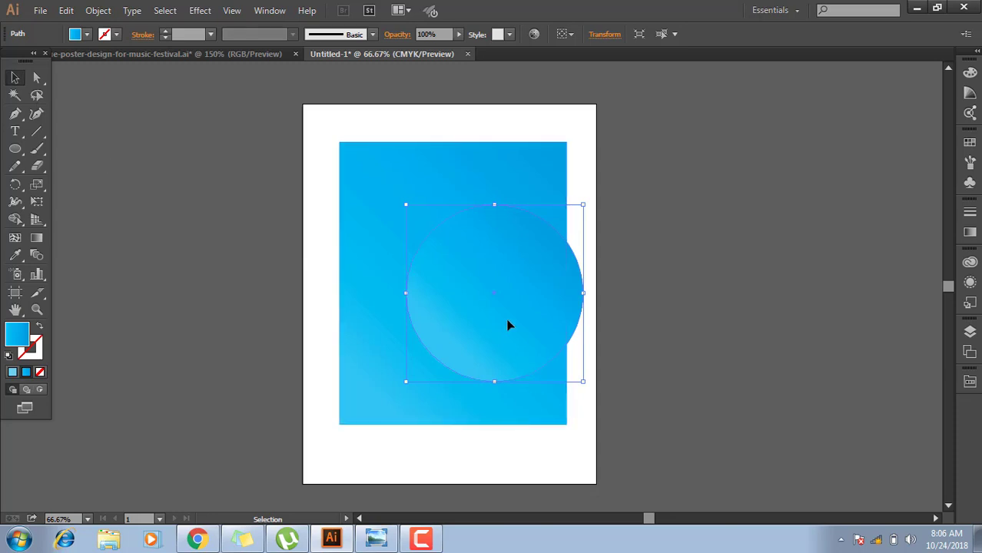
pyautogui.moveTo(511, 326); pyautogui.dragTo(471, 295)
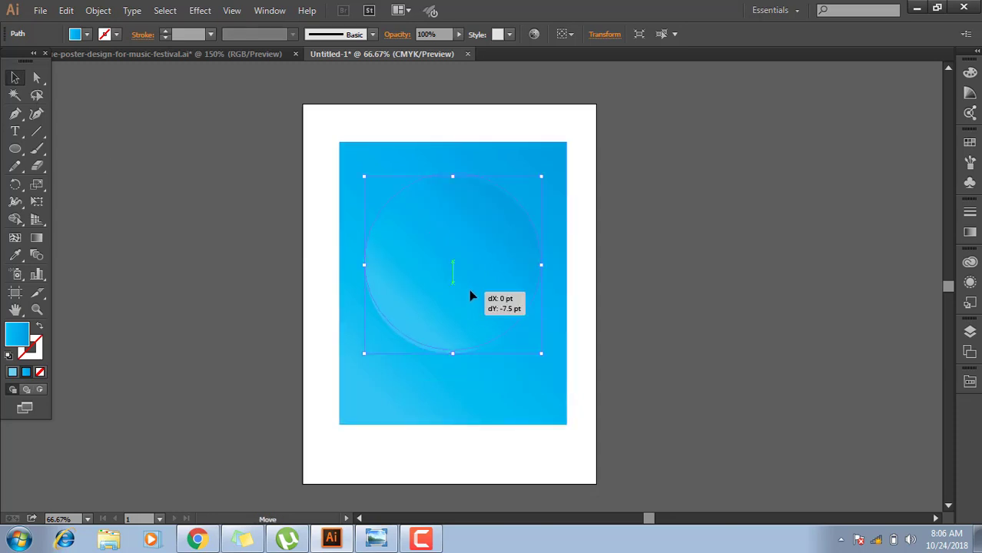
pyautogui.scroll(-1, 469, 293)
pyautogui.hotkey('ctrl', '+')
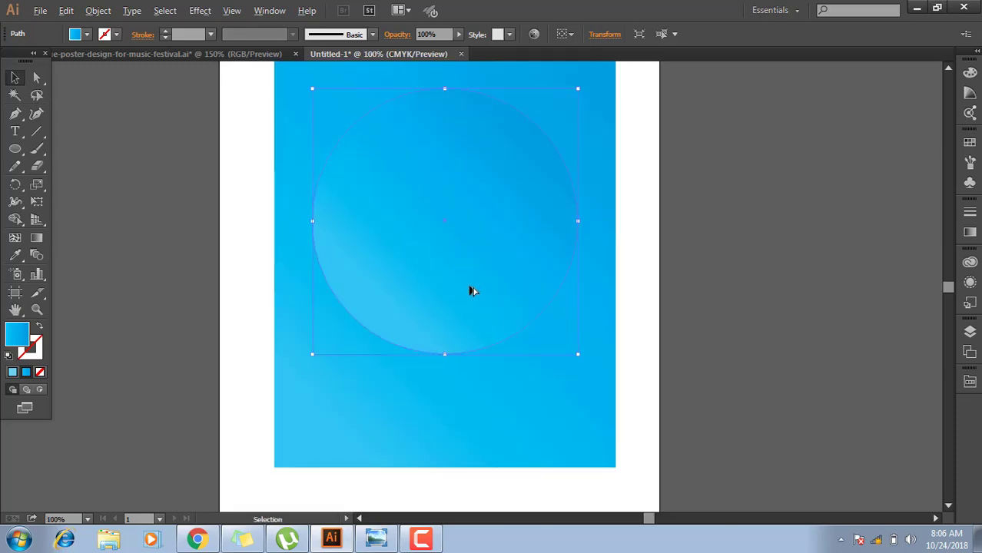
pyautogui.moveTo(493, 303)
pyautogui.mouseDown()
pyautogui.moveTo(485, 318)
pyautogui.moveTo(496, 325)
pyautogui.mouseUp()
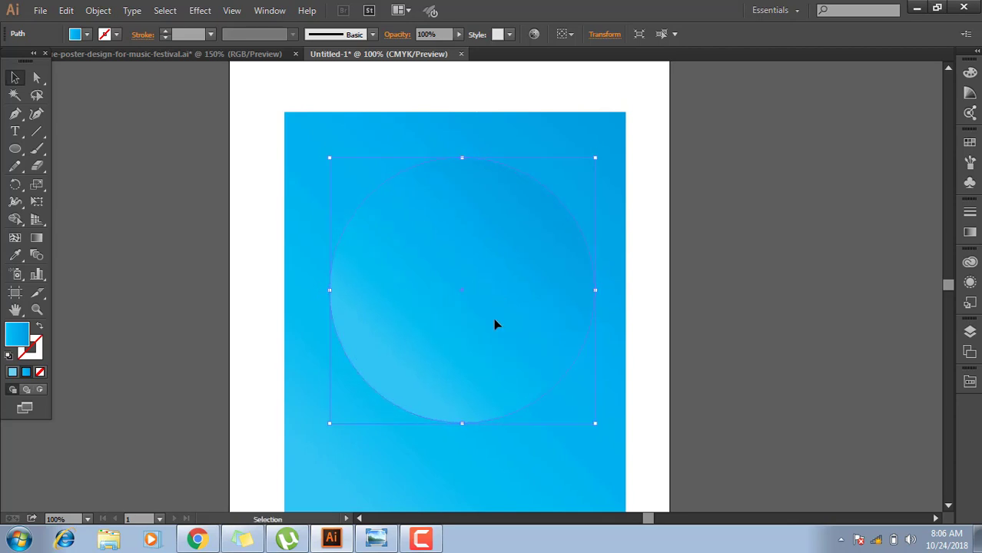
# Fill the circle with a dot pattern from the Basic Graphics_Dots library.
pyautogui.click(970, 382)
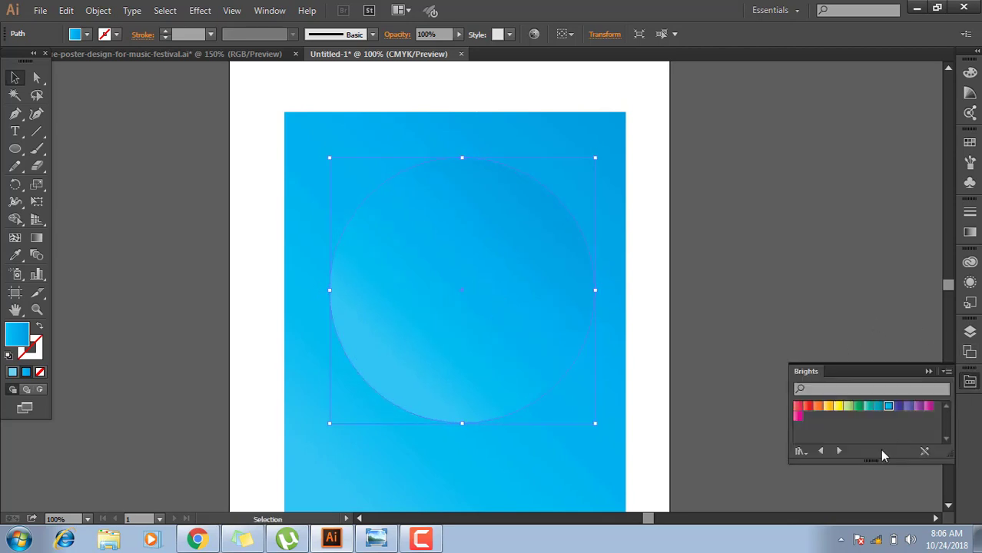
pyautogui.click(839, 452)
pyautogui.click(839, 452)
pyautogui.click(840, 452)
pyautogui.click(839, 452)
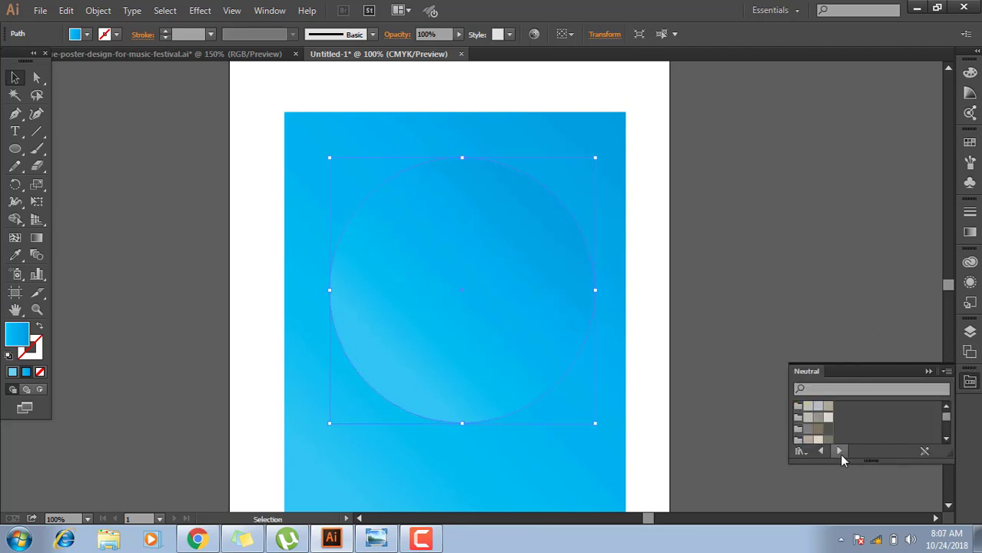
pyautogui.click(839, 452)
pyautogui.click(839, 452)
pyautogui.click(821, 451)
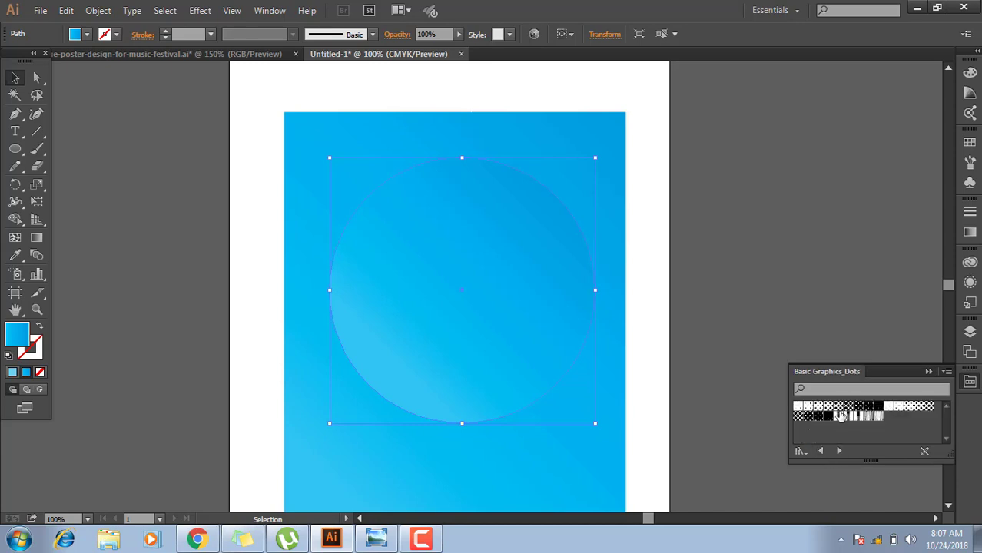
pyautogui.click(799, 409)
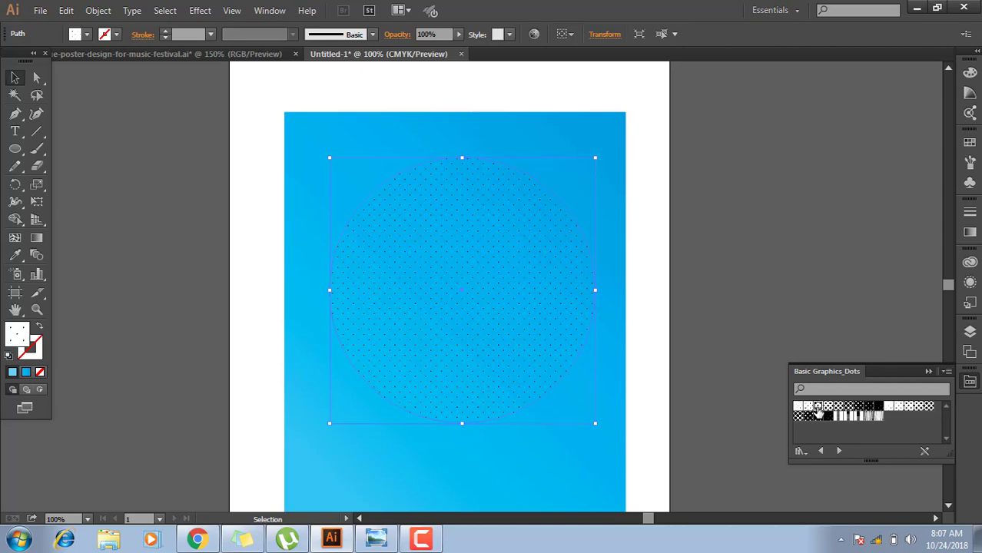
# Switch the circle to a dense black dot pattern and close the library.
pyautogui.click(818, 406)
pyautogui.click(832, 408)
pyautogui.click(847, 407)
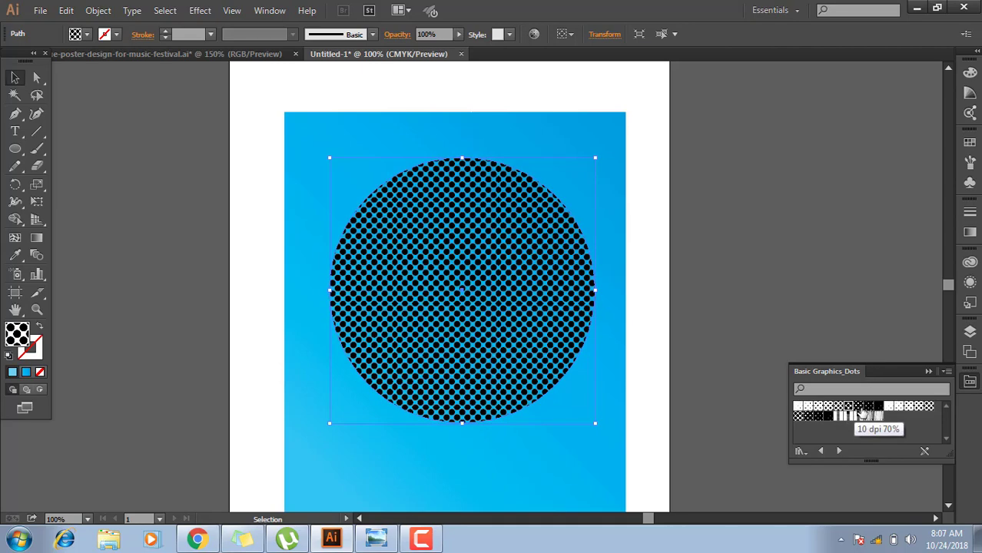
pyautogui.click(871, 410)
pyautogui.click(907, 357)
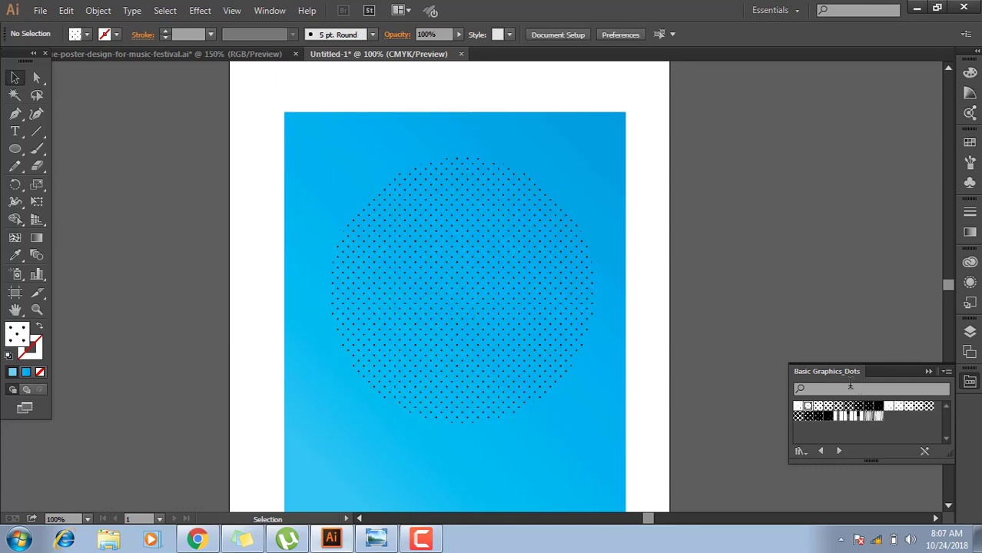
pyautogui.click(540, 299)
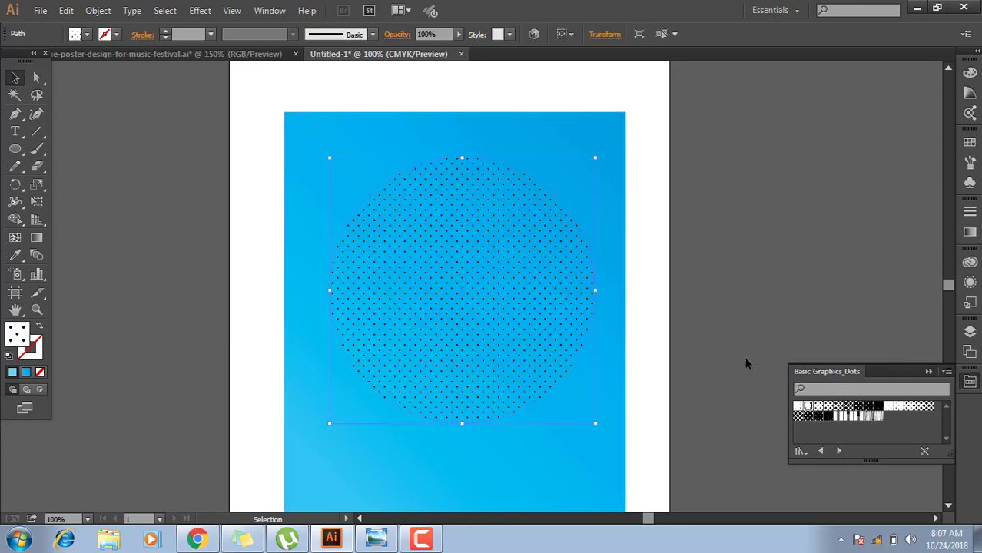
pyautogui.click(821, 409)
pyautogui.click(897, 366)
pyautogui.click(928, 372)
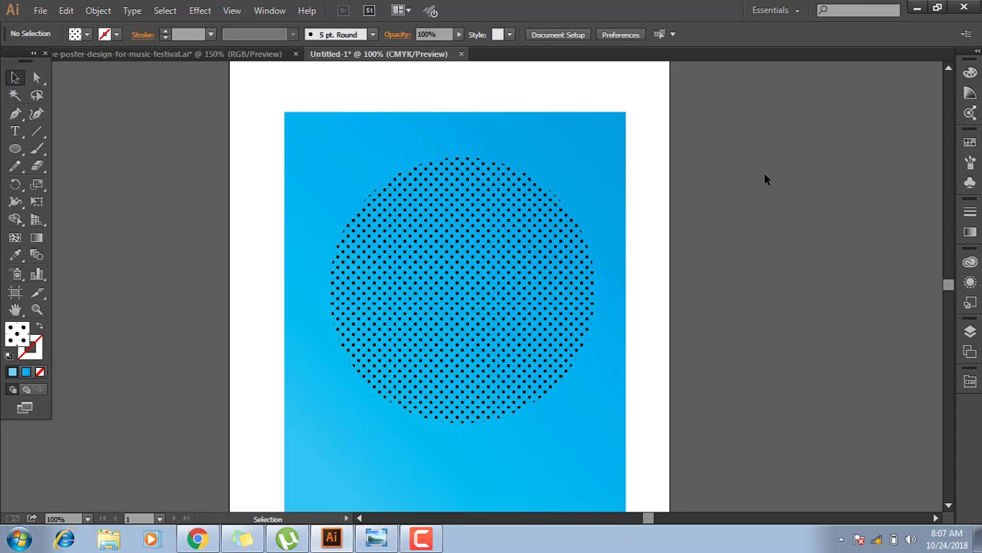
pyautogui.scroll(-3, 410, 241)
pyautogui.scroll(1, 440, 247)
pyautogui.scroll(1, 475, 290)
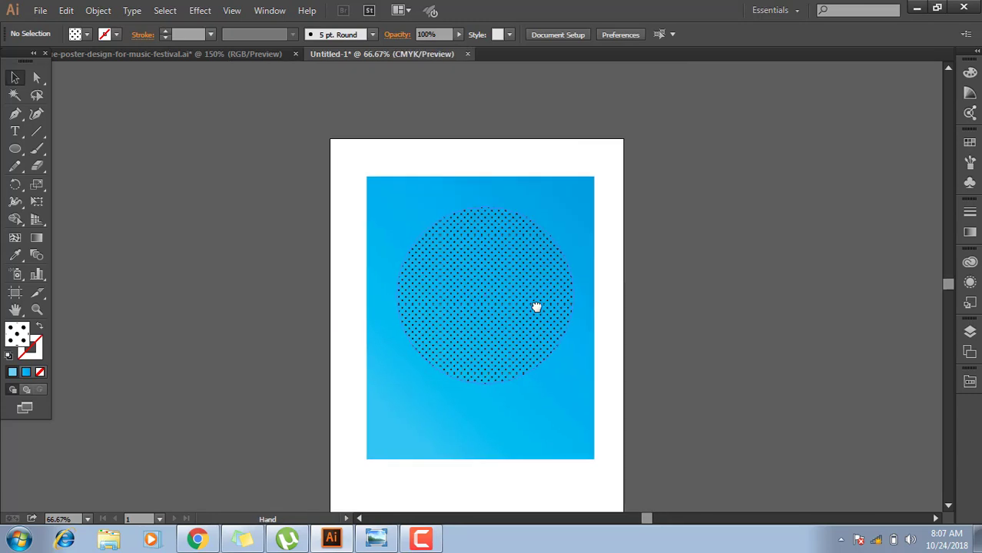
# Shrink the dotted circle slightly and nudge it upward, keeping it centred on the background.
pyautogui.click(521, 310)
pyautogui.scroll(1, 522, 311)
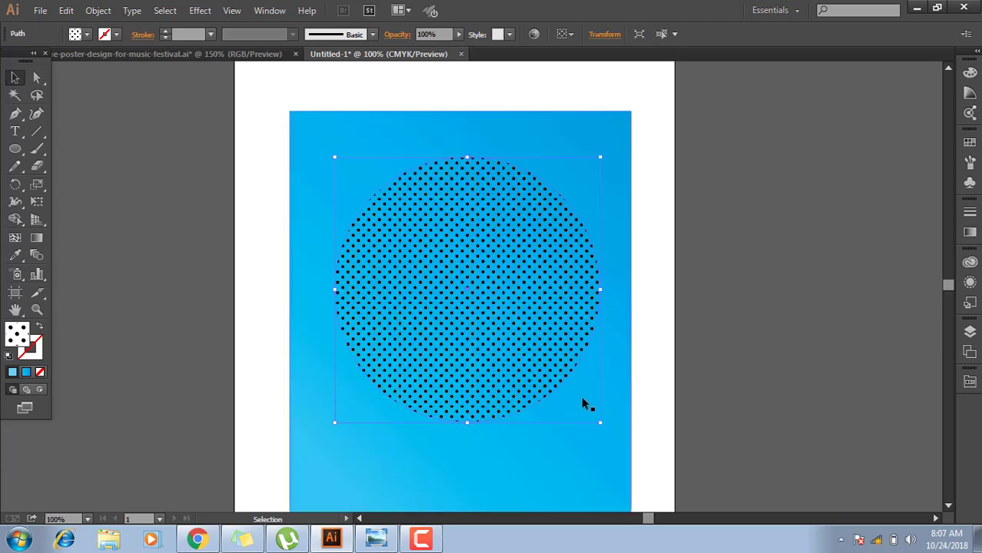
pyautogui.moveTo(602, 424); pyautogui.dragTo(586, 408)
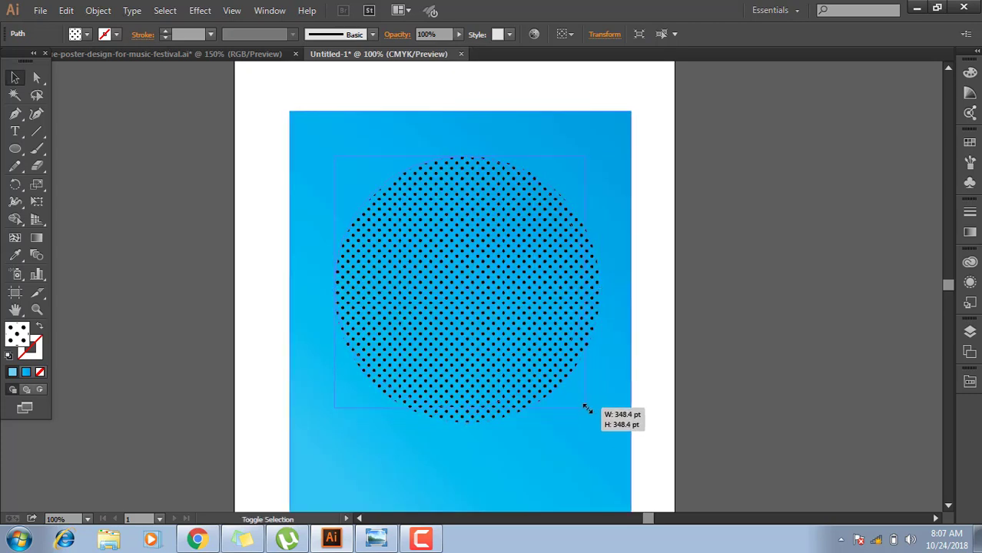
pyautogui.moveTo(502, 335)
pyautogui.mouseDown()
pyautogui.moveTo(503, 346)
pyautogui.moveTo(509, 335)
pyautogui.mouseUp()
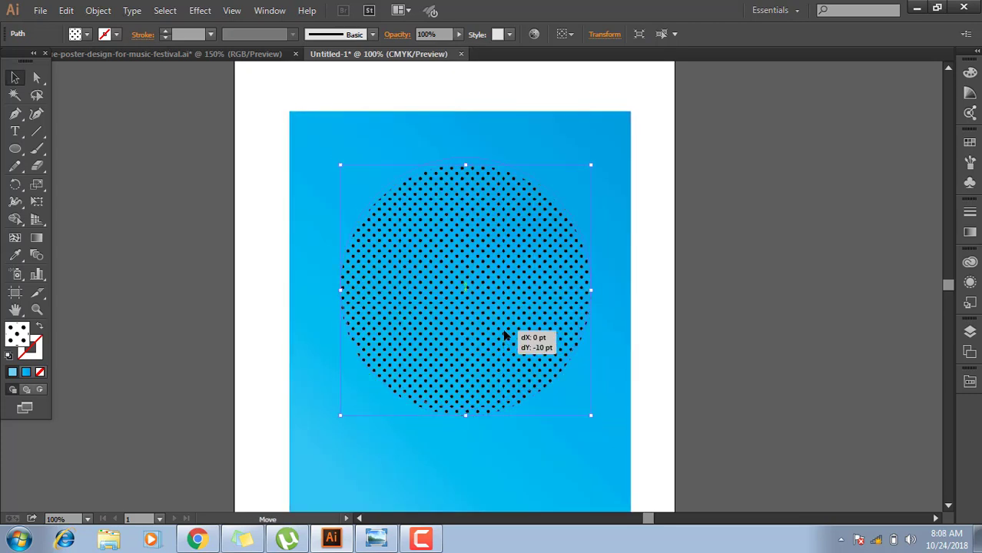
pyautogui.click(690, 337)
pyautogui.moveTo(653, 312); pyautogui.dragTo(450, 255)
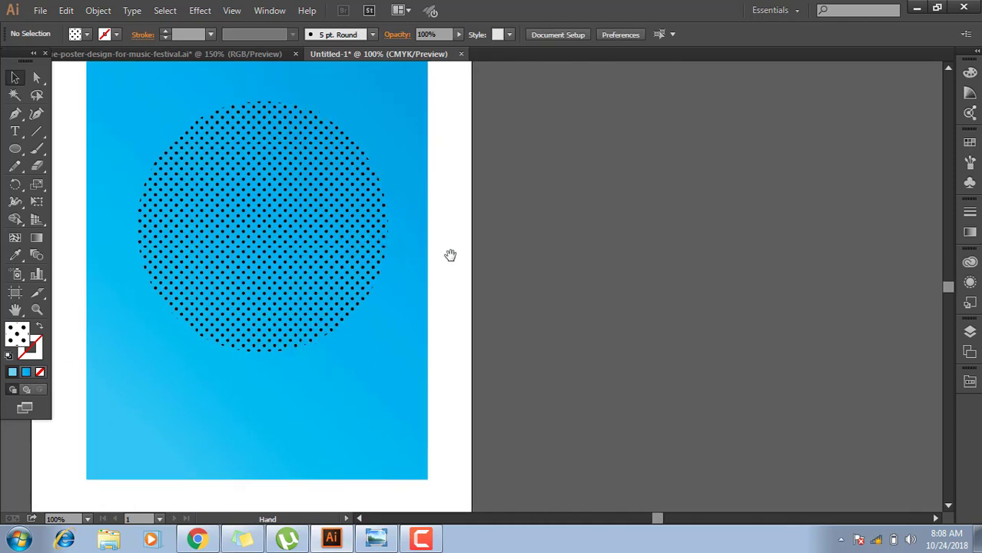
pyautogui.moveTo(15, 154); pyautogui.dragTo(76, 167)
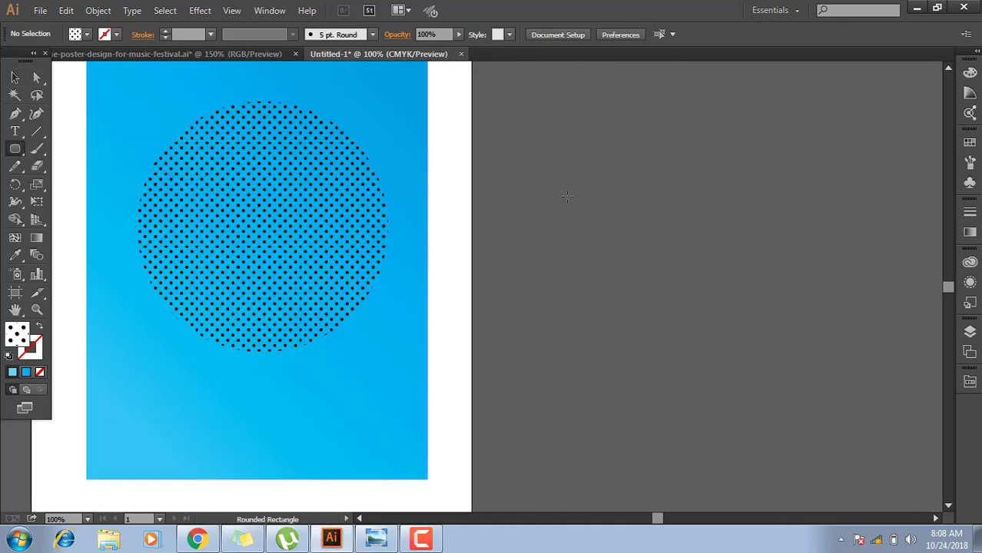
# Draw a red rounded rectangle, about 233 × 56 pt, beside the poster.
pyautogui.moveTo(568, 197); pyautogui.dragTo(735, 237)
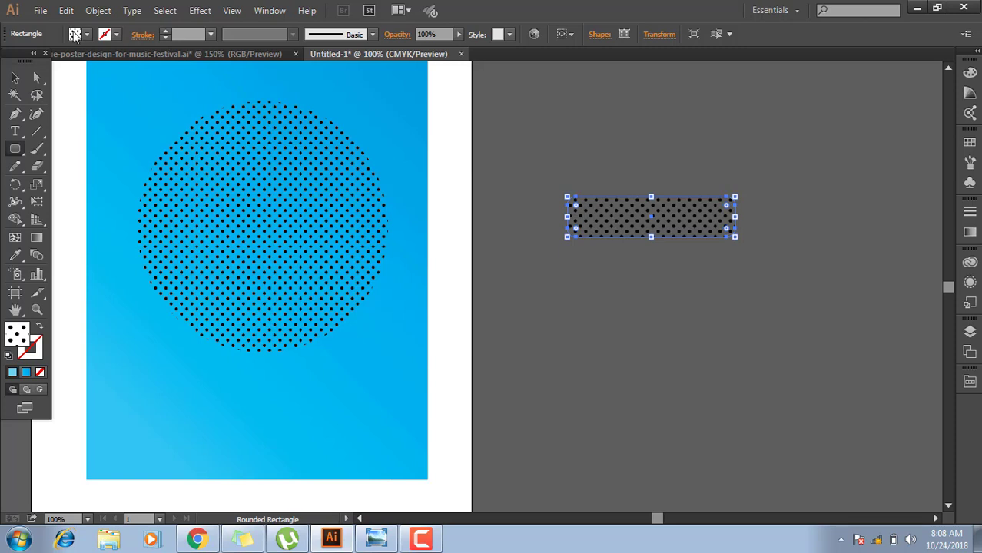
pyautogui.click(74, 35)
pyautogui.click(48, 58)
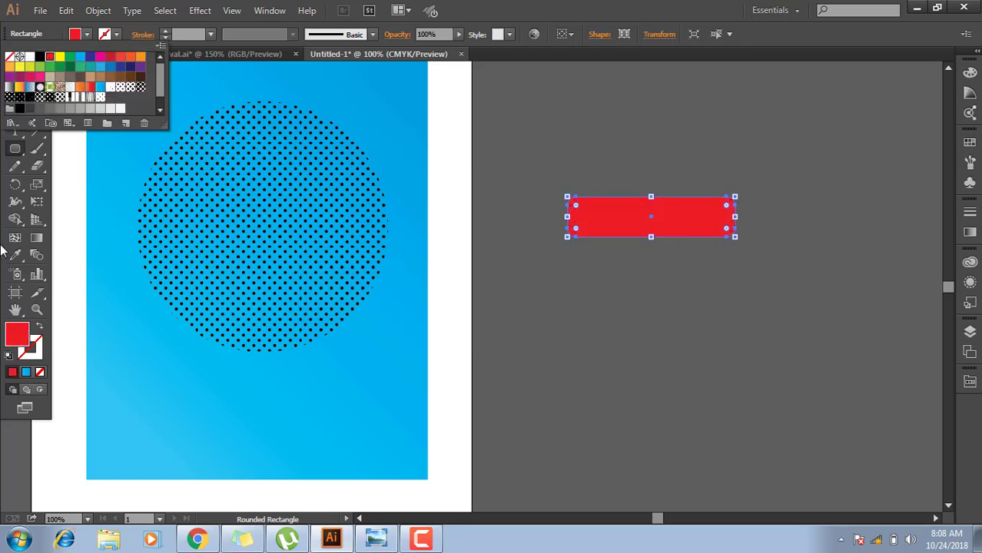
pyautogui.click(35, 78)
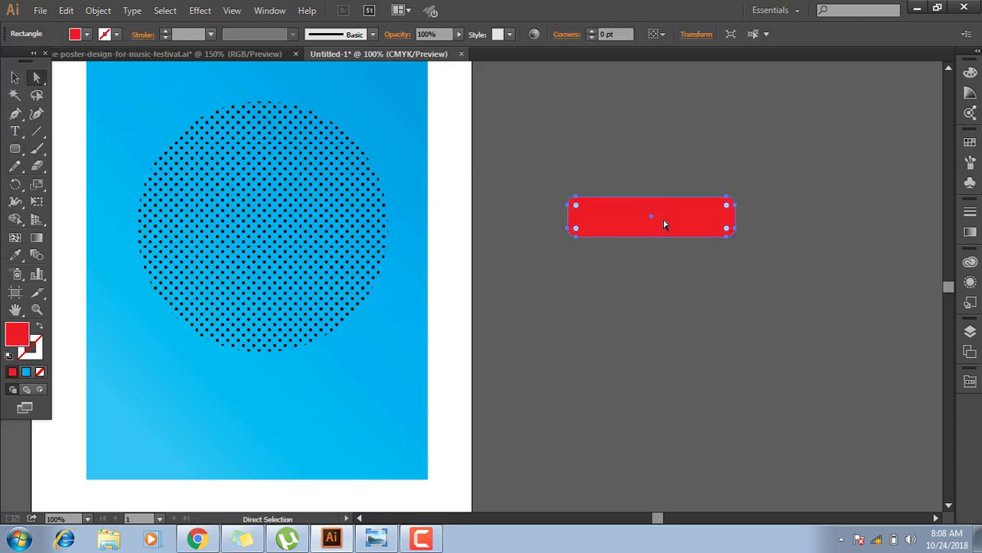
# Round the red rectangle into a 28 pt capsule and move it onto the dotted circle.
pyautogui.moveTo(727, 211); pyautogui.dragTo(713, 219)
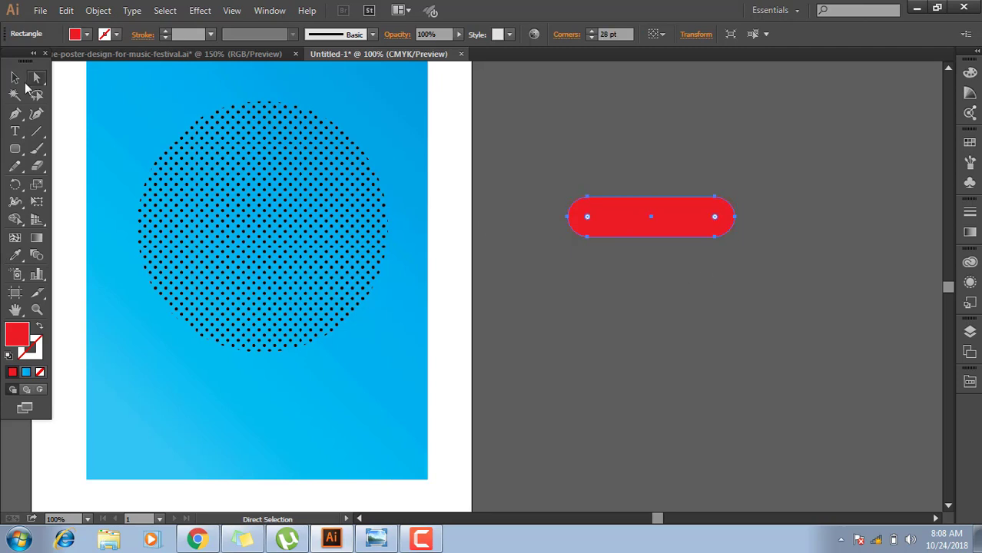
pyautogui.click(14, 78)
pyautogui.moveTo(224, 187); pyautogui.dragTo(311, 219)
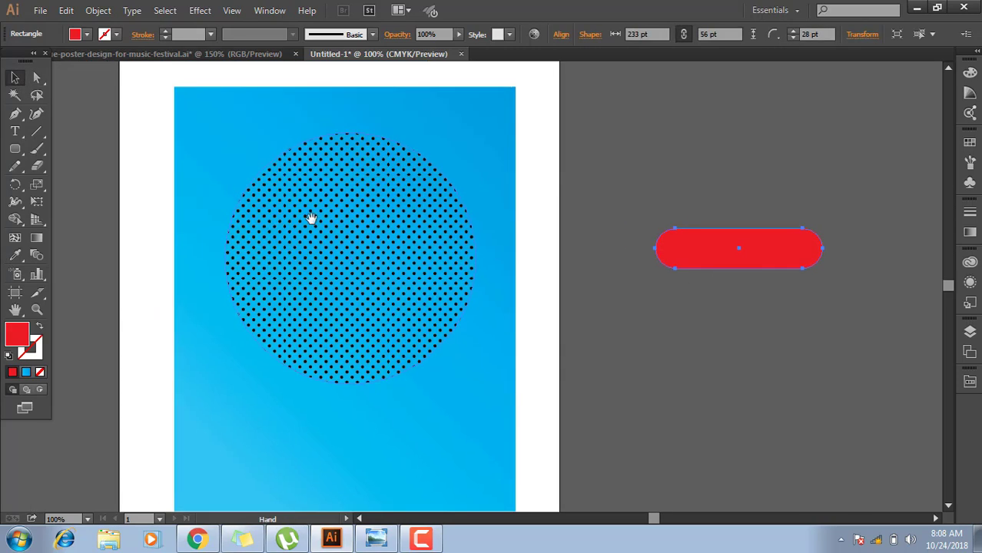
pyautogui.click(748, 288)
pyautogui.moveTo(746, 251)
pyautogui.mouseDown()
pyautogui.moveTo(441, 216)
pyautogui.moveTo(480, 209)
pyautogui.mouseUp()
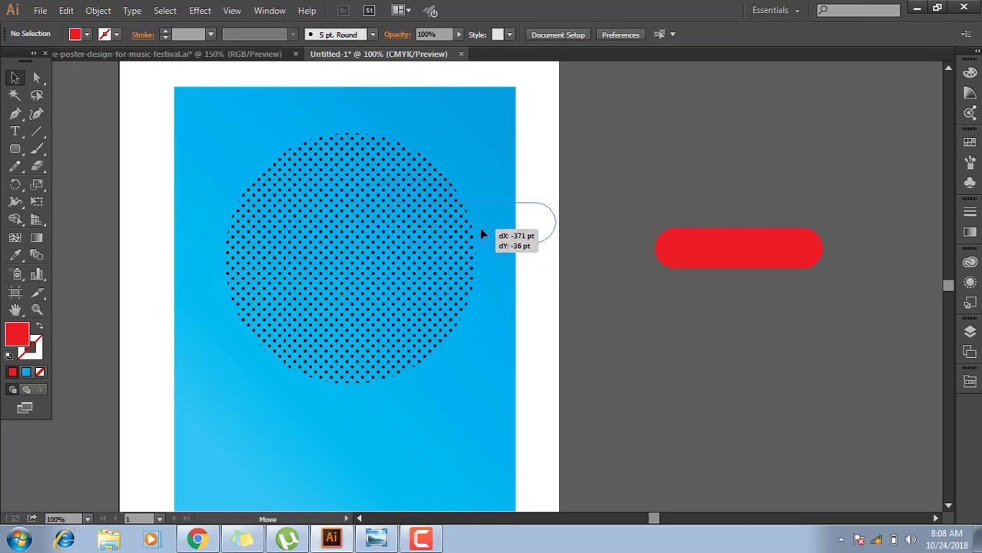
pyautogui.moveTo(479, 209); pyautogui.dragTo(458, 225)
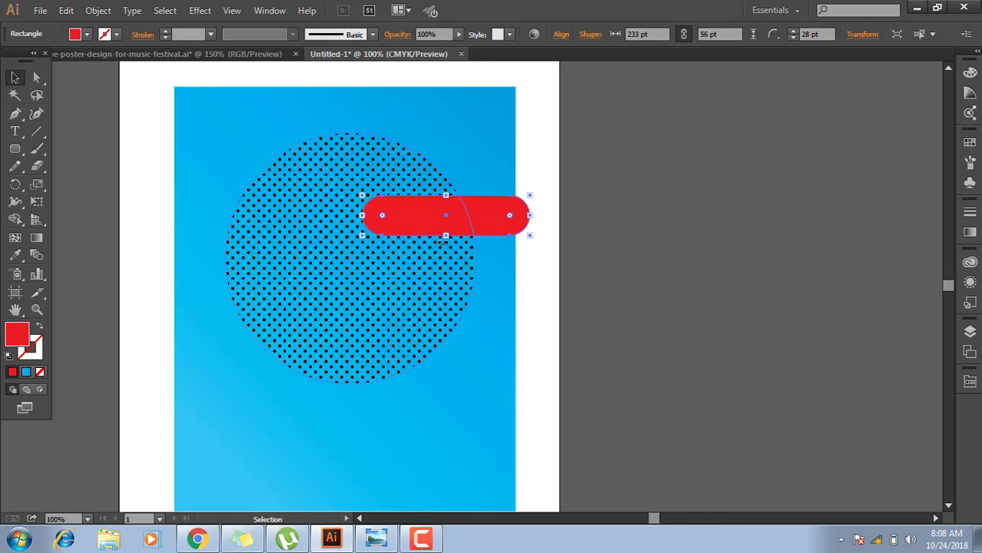
# Rotate the capsule about 40° into a diagonal and shorten it slightly.
pyautogui.moveTo(478, 254)
pyautogui.mouseDown()
pyautogui.moveTo(471, 213)
pyautogui.moveTo(493, 212)
pyautogui.mouseUp()
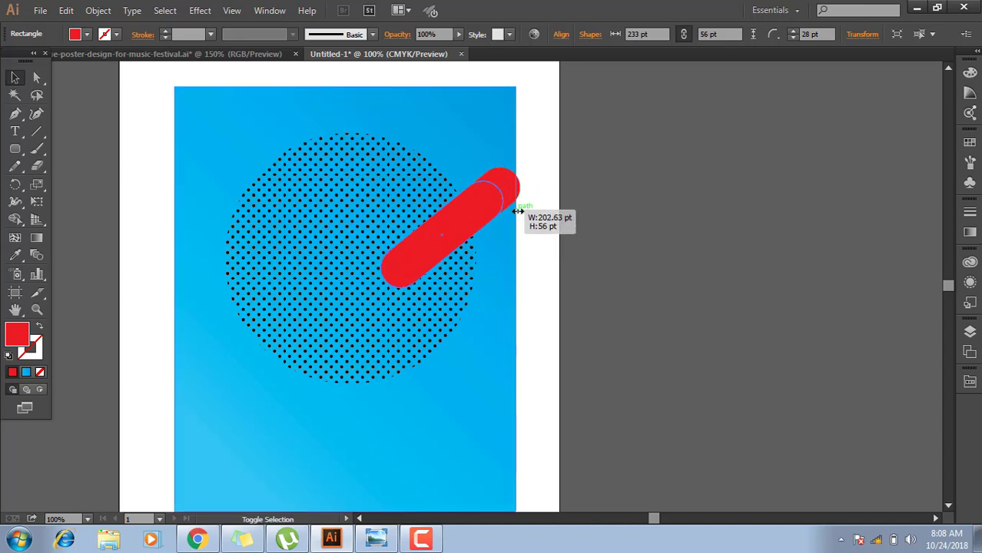
pyautogui.moveTo(533, 190); pyautogui.dragTo(518, 207)
pyautogui.click(659, 254)
pyautogui.click(494, 231)
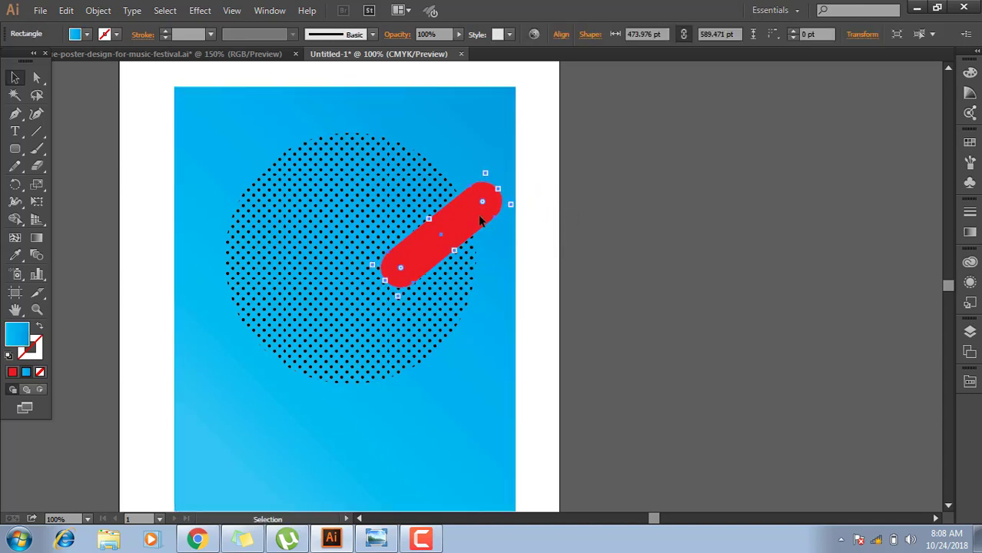
pyautogui.click(661, 278)
pyautogui.click(435, 544)
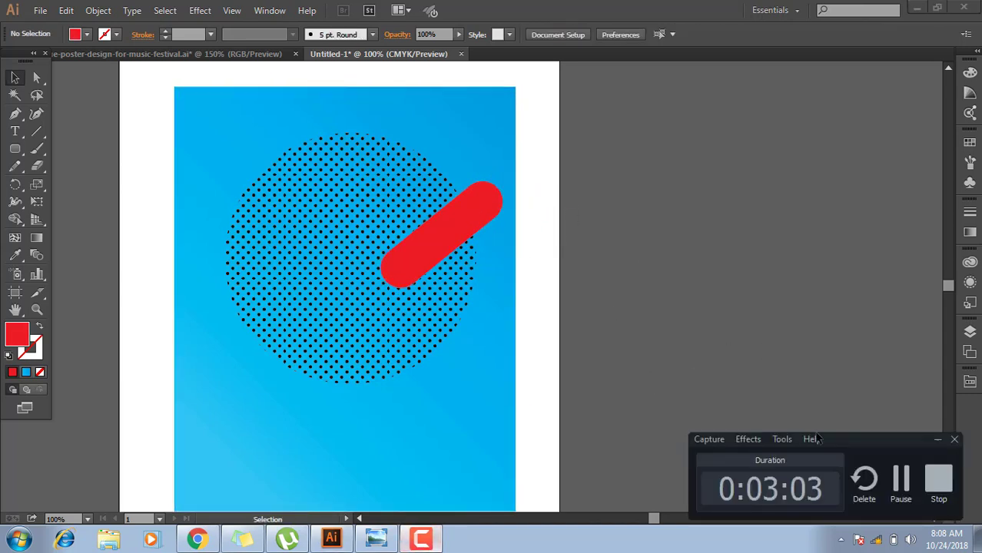
pyautogui.click(899, 489)
pyautogui.click(427, 257)
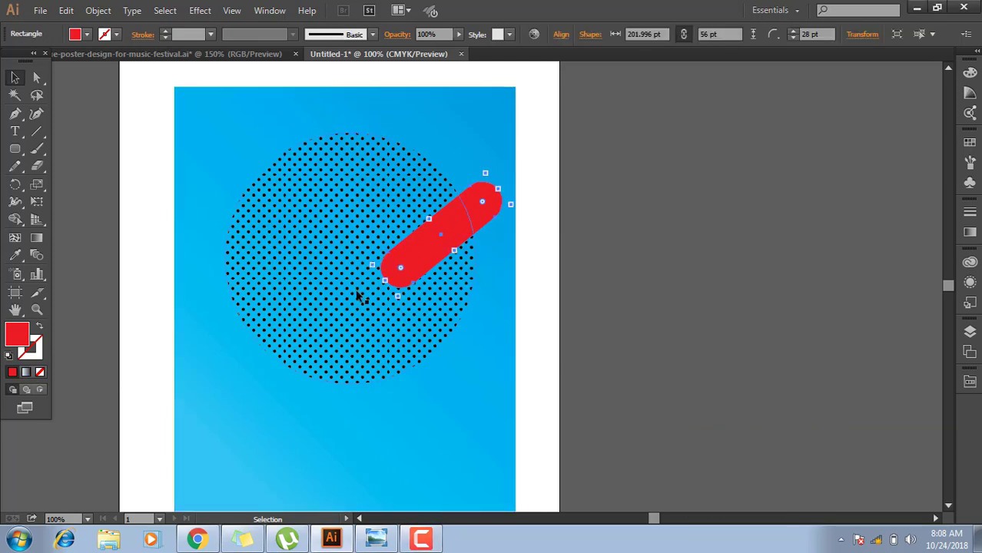
# Stretch the capsule into a long diagonal bar, about 551 × 56 pt, across the circle.
pyautogui.moveTo(385, 281); pyautogui.dragTo(230, 396)
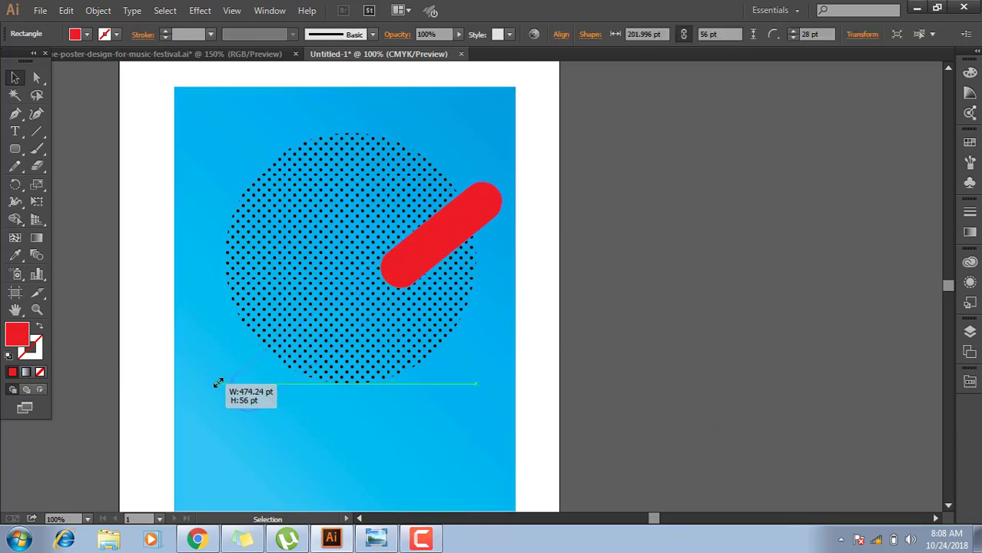
pyautogui.moveTo(449, 241); pyautogui.dragTo(459, 213)
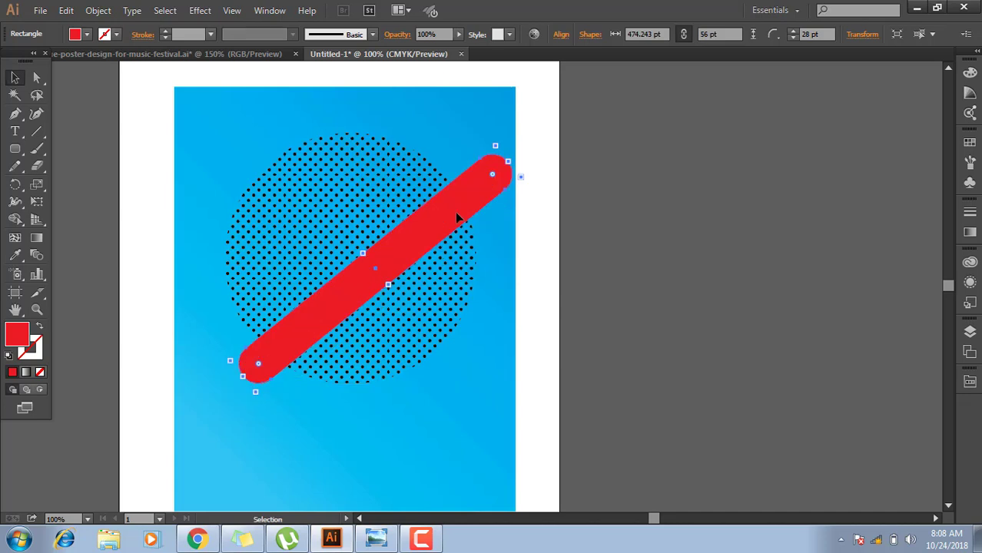
pyautogui.moveTo(242, 390); pyautogui.dragTo(199, 424)
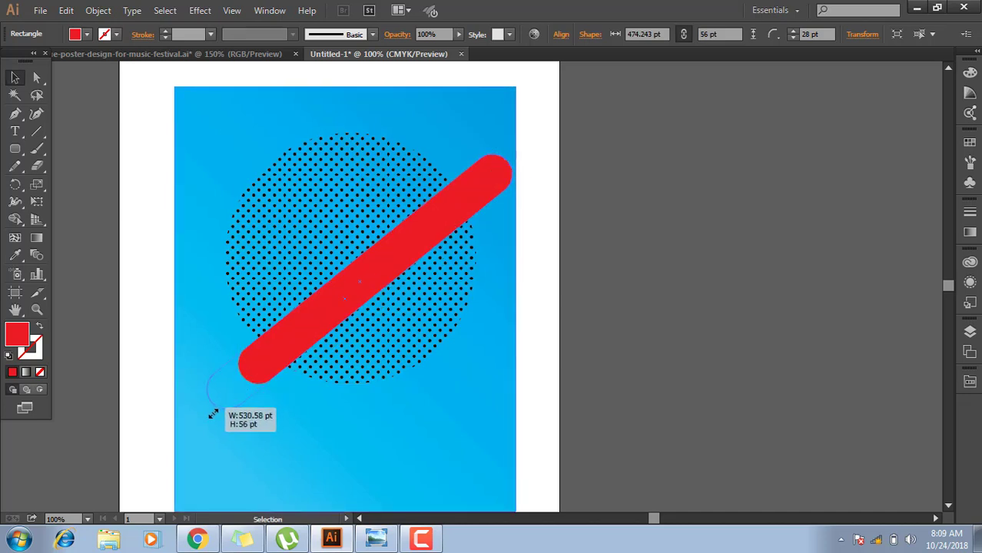
pyautogui.moveTo(378, 277); pyautogui.dragTo(387, 271)
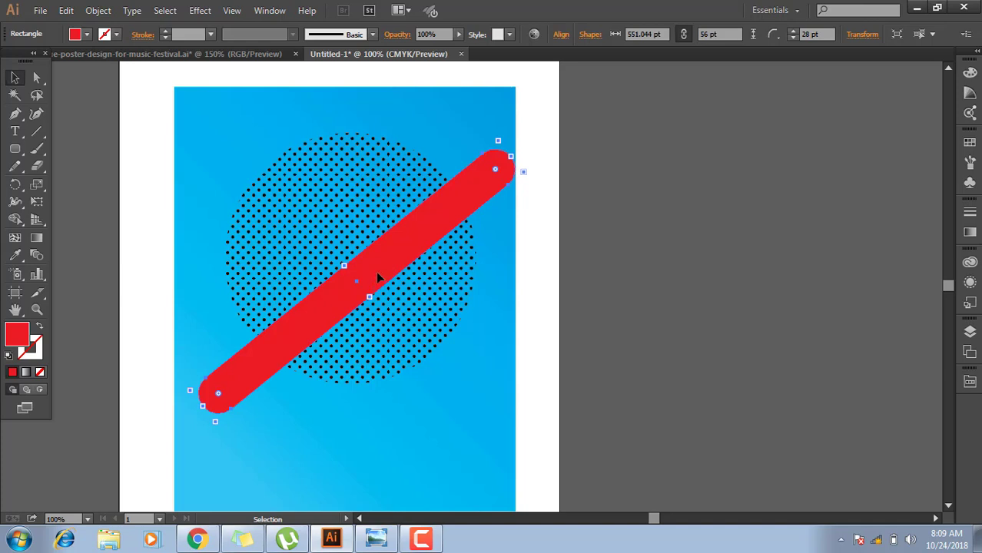
# Apply the Orange, Yellow preset gradient to the diagonal capsule.
pyautogui.click(970, 381)
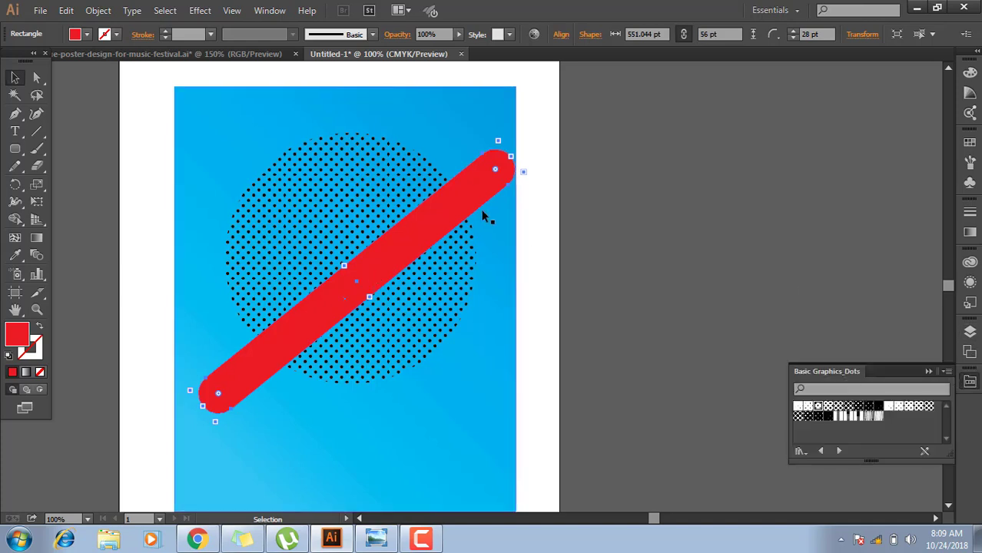
pyautogui.click(969, 232)
pyautogui.click(807, 226)
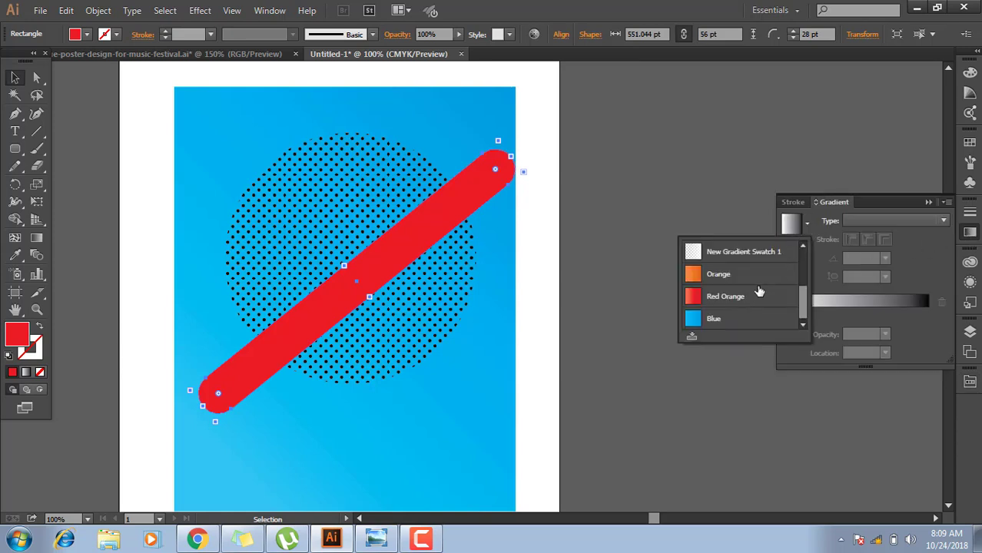
pyautogui.scroll(3, 754, 294)
pyautogui.scroll(1, 753, 292)
pyautogui.scroll(-4, 753, 290)
pyautogui.scroll(4, 742, 288)
pyautogui.click(750, 276)
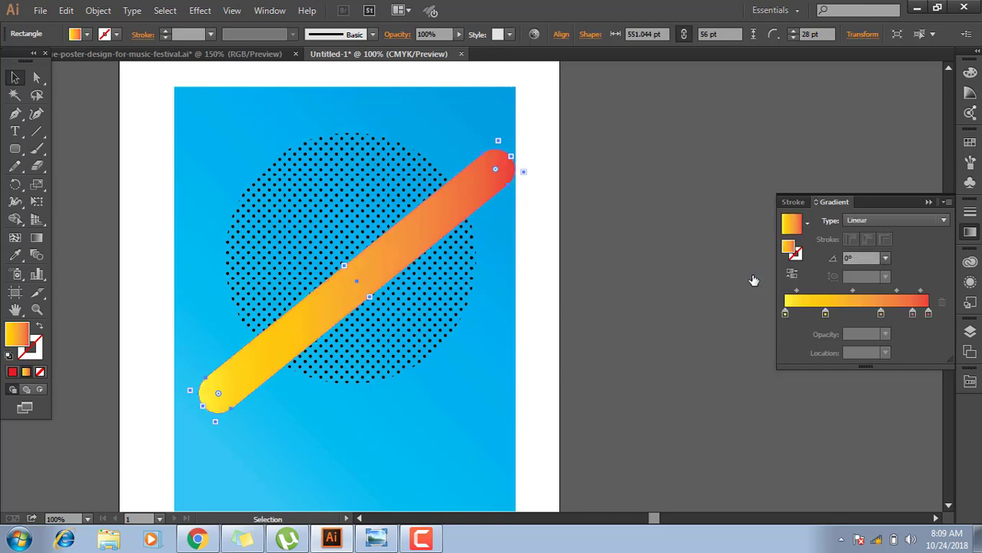
pyautogui.click(622, 222)
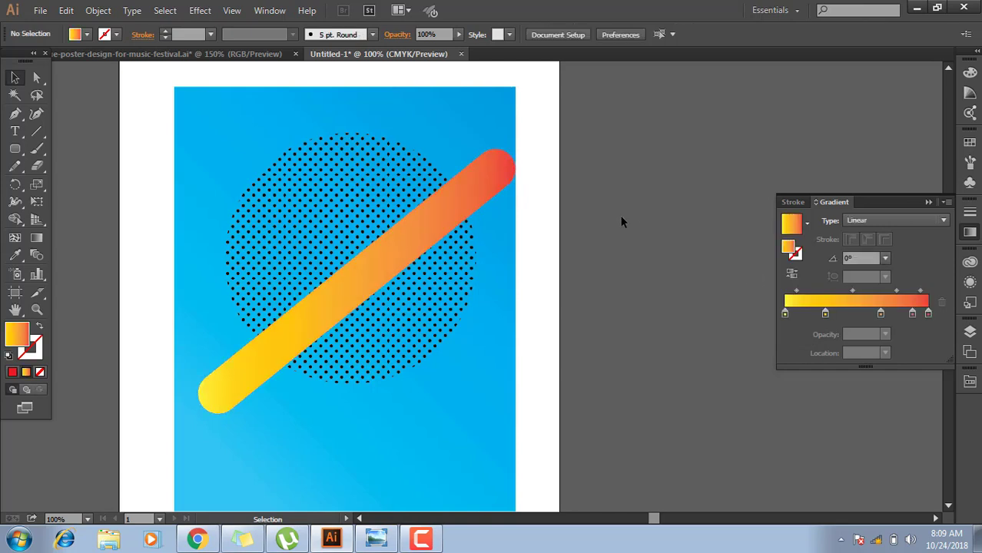
pyautogui.click(338, 269)
# Duplicate the capsule parallel above it and give the copy the Blue gradient.
pyautogui.moveTo(357, 279); pyautogui.dragTo(335, 221)
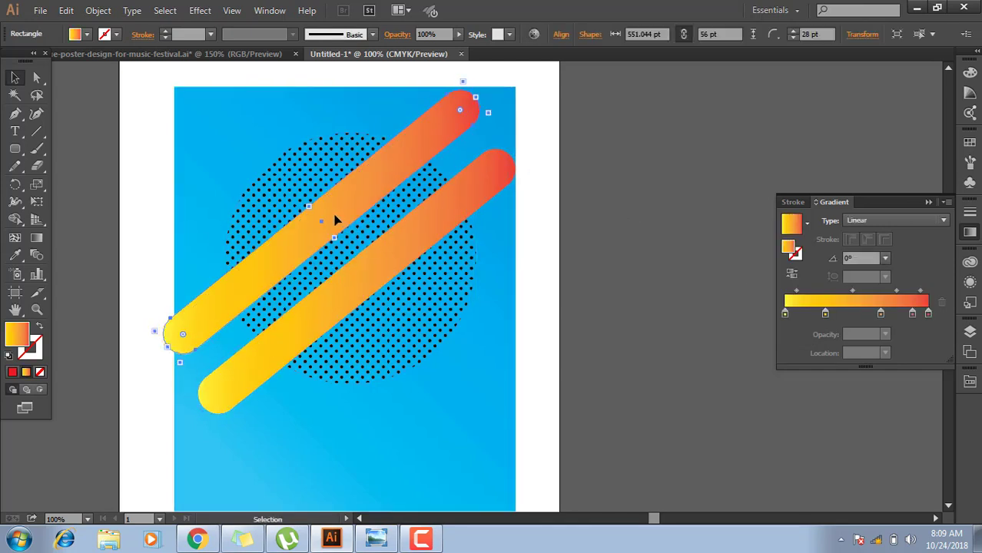
pyautogui.click(808, 226)
pyautogui.scroll(-3, 726, 323)
pyautogui.click(715, 318)
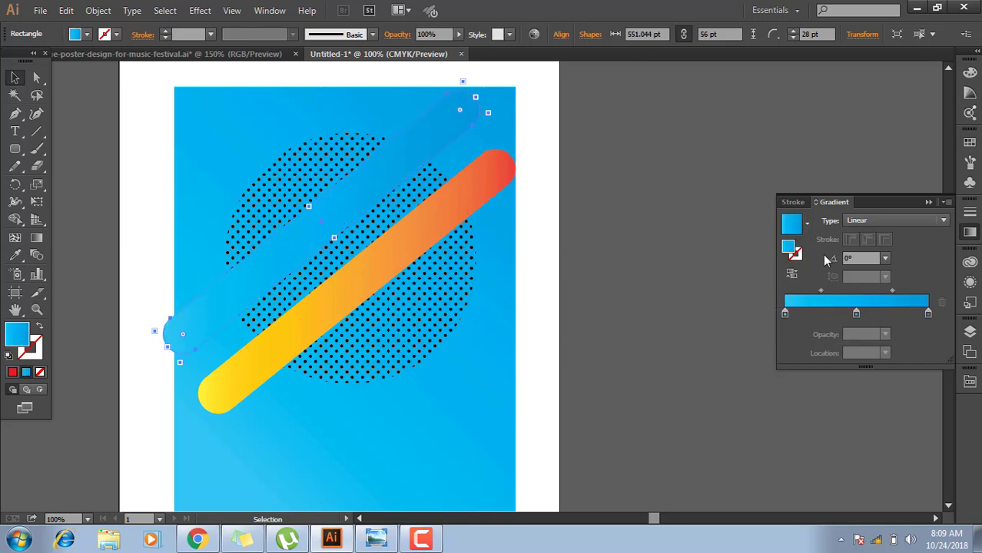
# Change the upper bar's fill to a dark blue gradient from the Water swatch library.
pyautogui.click(970, 382)
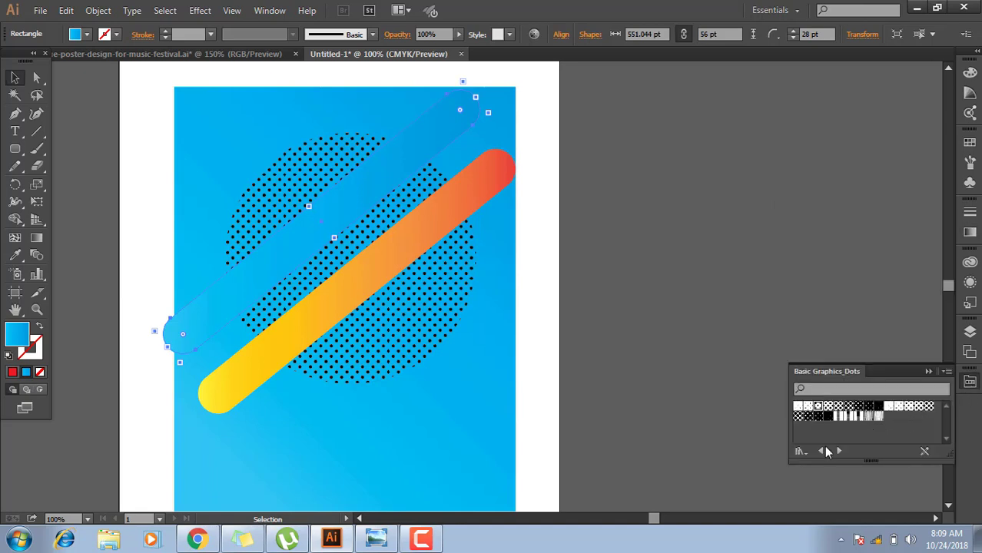
pyautogui.click(821, 451)
pyautogui.click(820, 452)
pyautogui.click(821, 451)
pyautogui.click(821, 451)
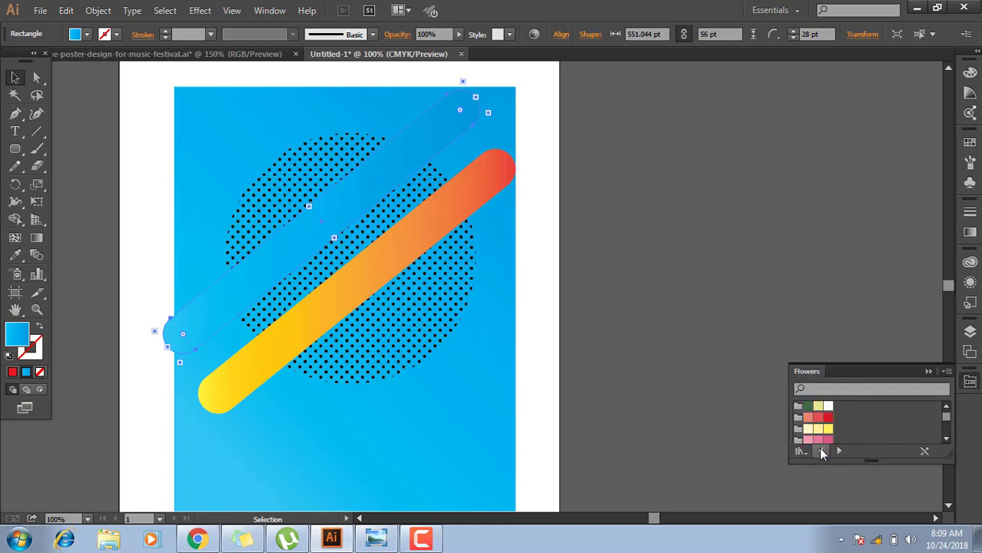
pyautogui.click(821, 451)
pyautogui.click(821, 451)
pyautogui.click(820, 451)
pyautogui.click(821, 451)
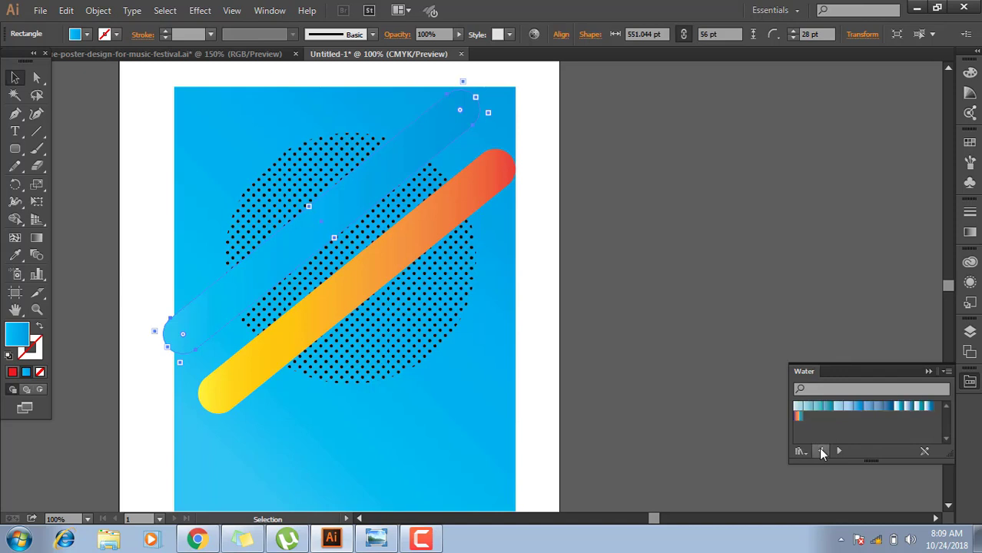
pyautogui.click(929, 407)
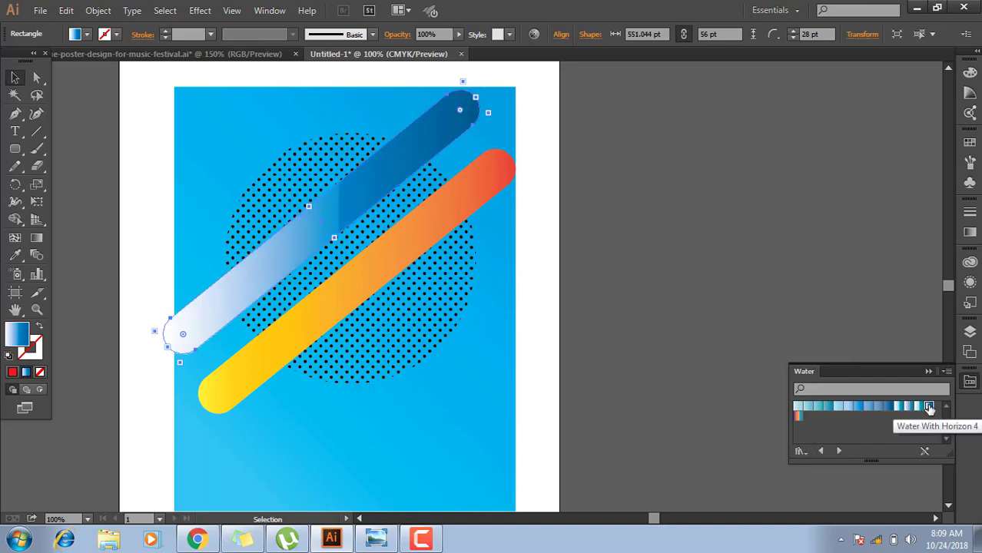
pyautogui.click(889, 407)
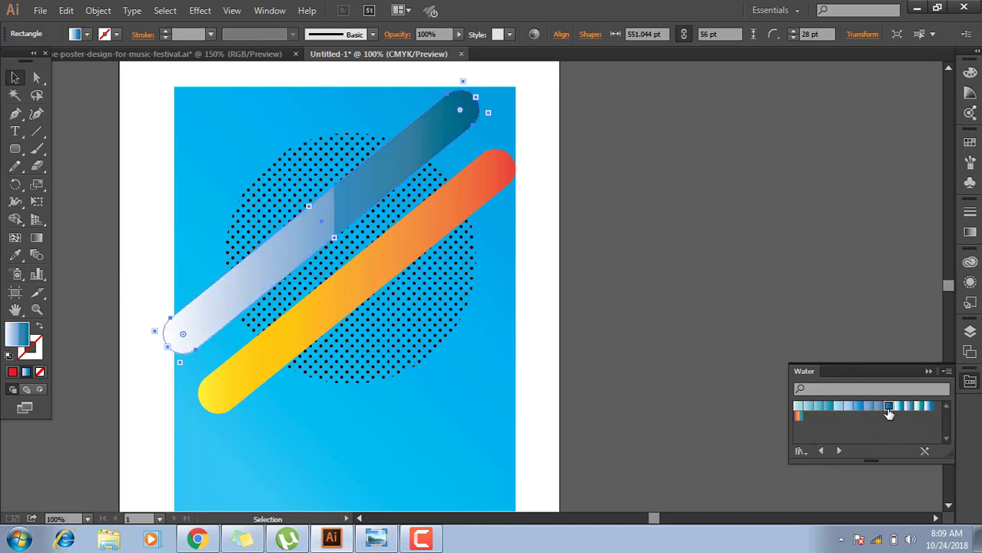
pyautogui.click(884, 408)
pyautogui.click(717, 301)
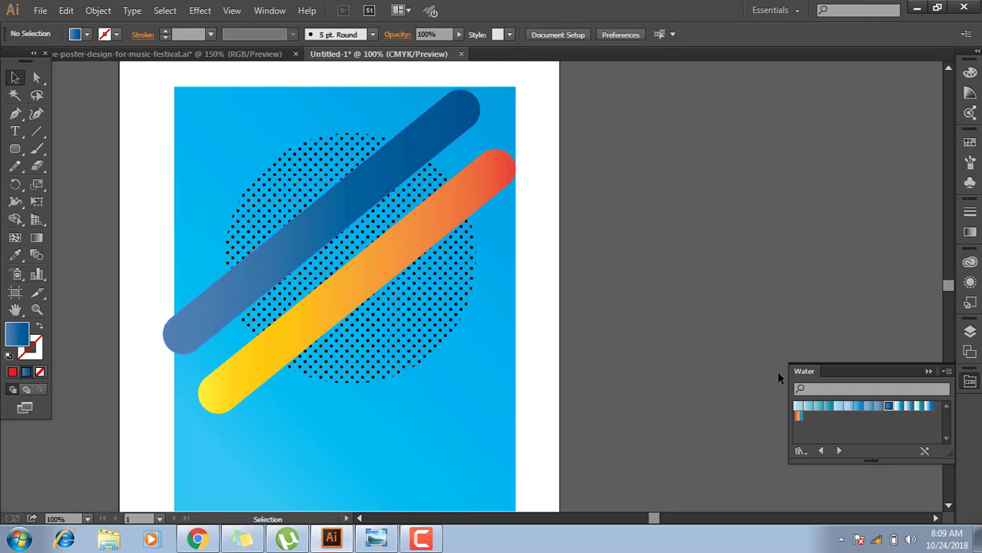
pyautogui.click(928, 372)
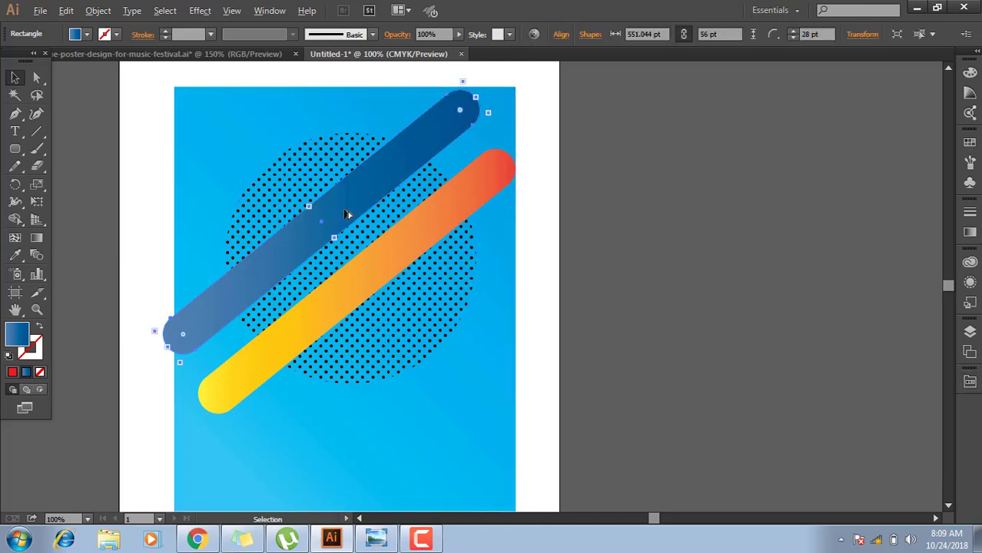
# Copy the dark blue bar, shorten the copy, and place it below the orange bar's right end.
pyautogui.moveTo(345, 214)
pyautogui.mouseDown()
pyautogui.moveTo(379, 231)
pyautogui.moveTo(439, 332)
pyautogui.moveTo(417, 308)
pyautogui.moveTo(431, 306)
pyautogui.mouseUp()
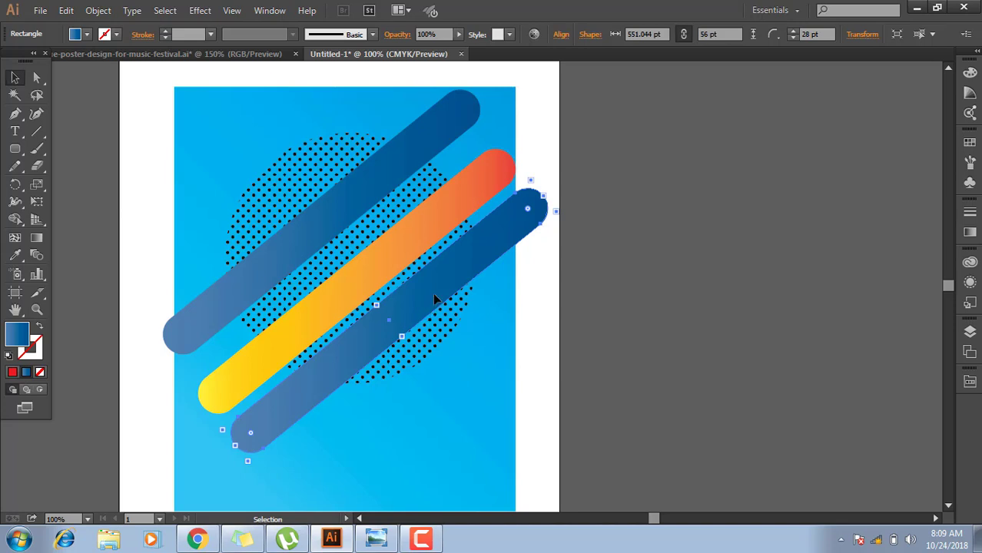
pyautogui.moveTo(432, 293); pyautogui.dragTo(678, 276)
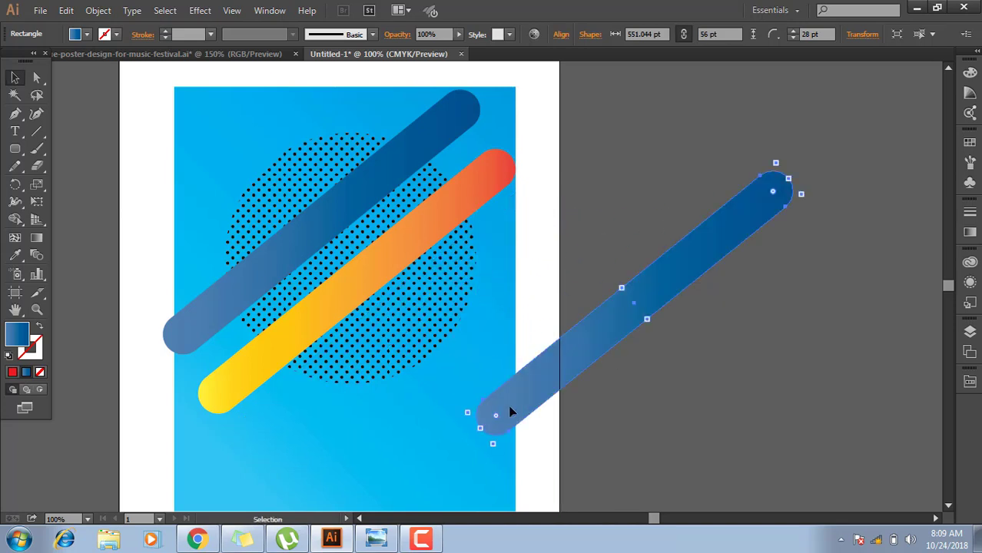
pyautogui.moveTo(482, 429)
pyautogui.mouseDown()
pyautogui.moveTo(622, 285)
pyautogui.moveTo(665, 282)
pyautogui.mouseUp()
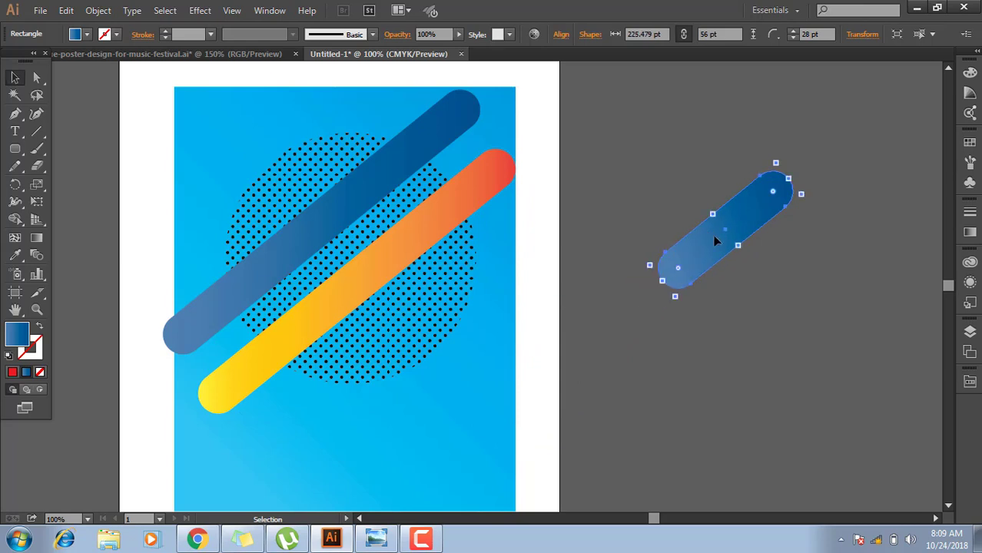
pyautogui.moveTo(713, 235); pyautogui.dragTo(454, 275)
# Scale the dotted circle slightly smaller and move it down a little.
pyautogui.click(439, 371)
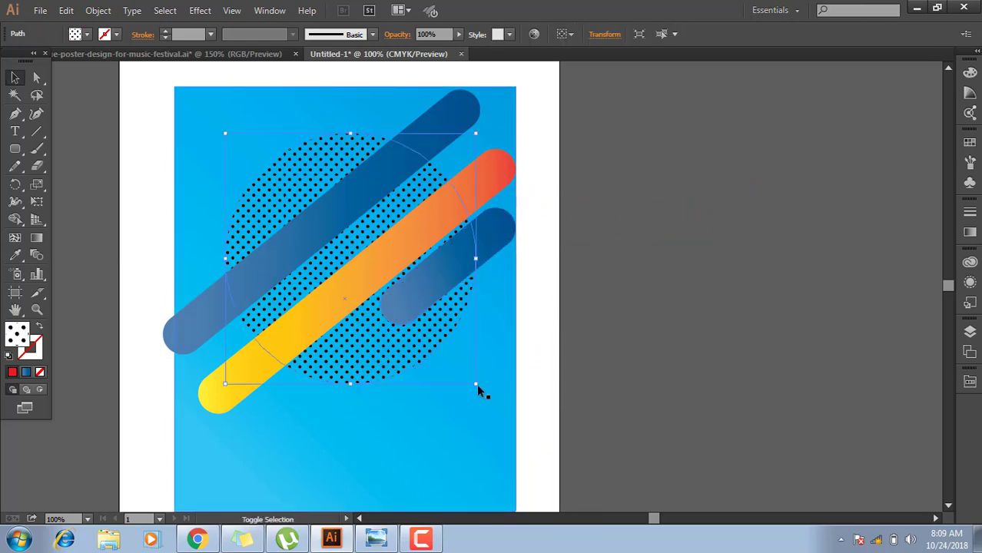
pyautogui.moveTo(477, 384); pyautogui.dragTo(448, 356)
pyautogui.moveTo(352, 240); pyautogui.dragTo(363, 290)
pyautogui.click(367, 300)
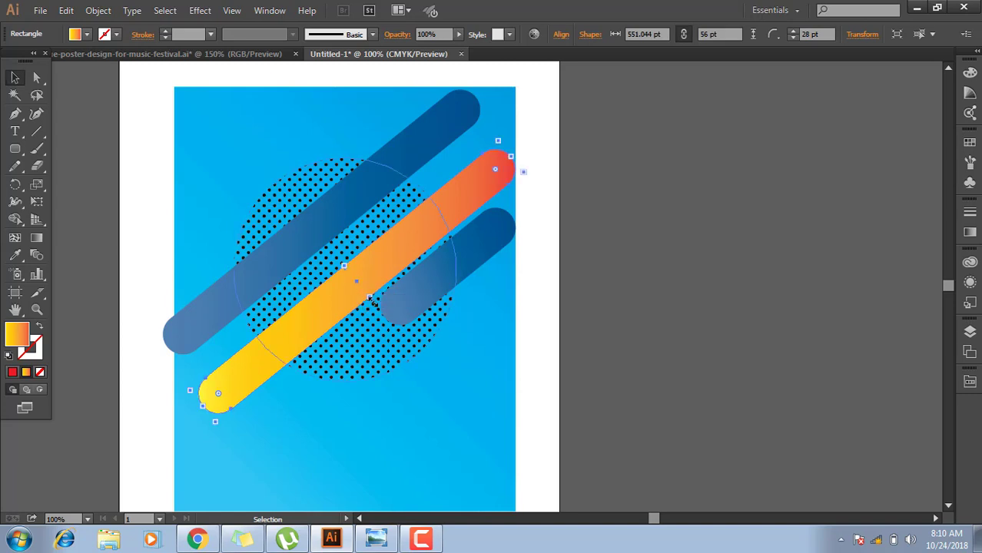
# Shorten the orange-yellow bar from its top-right end and nudge it up slightly.
pyautogui.click(369, 296)
pyautogui.moveTo(369, 297); pyautogui.dragTo(353, 282)
pyautogui.moveTo(523, 172); pyautogui.dragTo(471, 215)
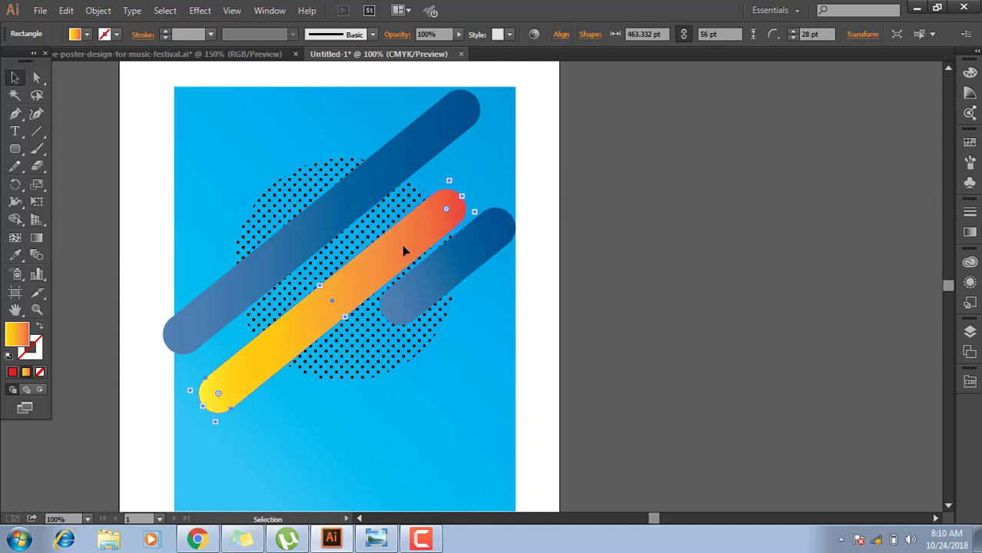
pyautogui.moveTo(406, 252)
pyautogui.mouseDown()
pyautogui.moveTo(414, 227)
pyautogui.moveTo(475, 232)
pyautogui.moveTo(444, 273)
pyautogui.moveTo(454, 261)
pyautogui.mouseUp()
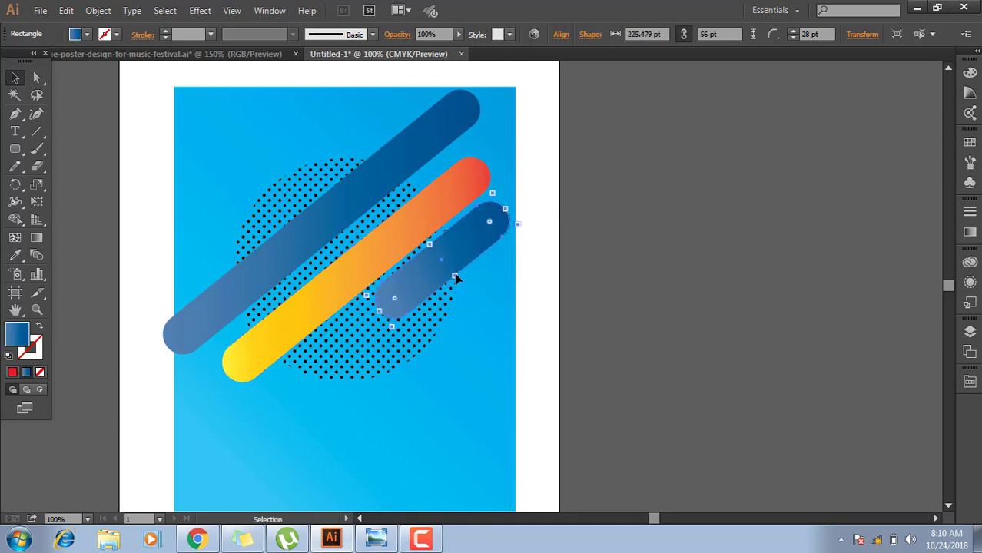
# Resize the small blue bar to 159 × 41 pt with rounded ends beside the dots; delete the orange bar.
pyautogui.moveTo(374, 301); pyautogui.dragTo(416, 281)
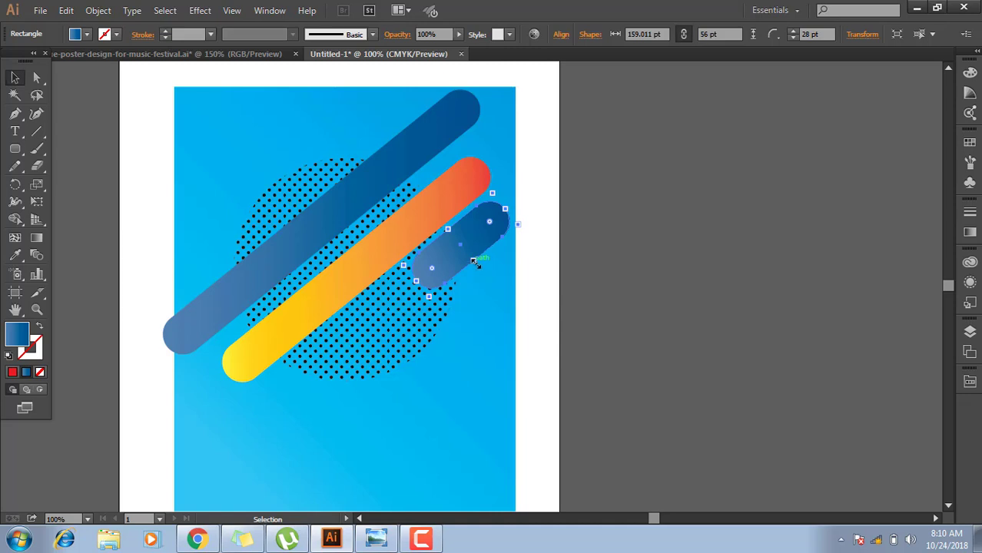
pyautogui.moveTo(474, 262); pyautogui.dragTo(731, 319)
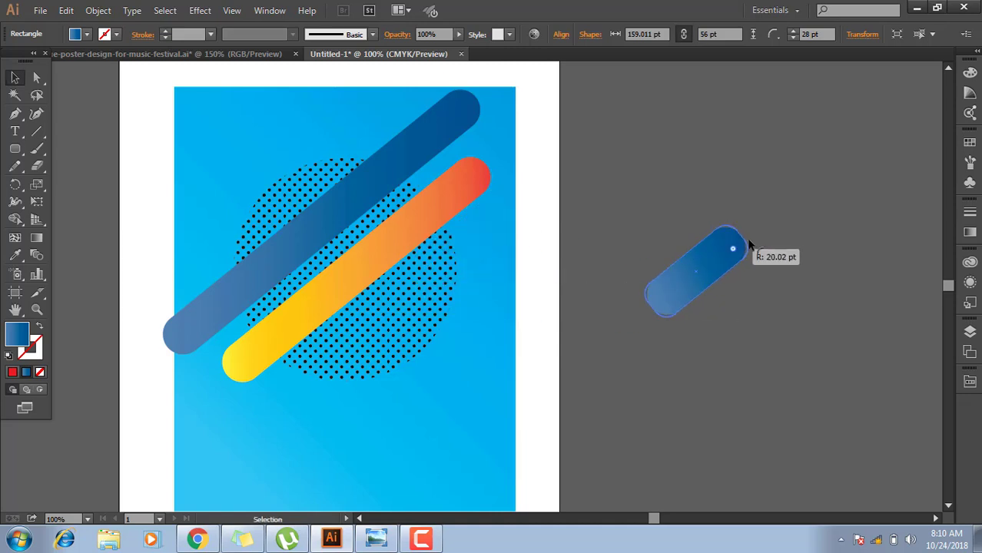
pyautogui.moveTo(728, 252); pyautogui.dragTo(740, 246)
pyautogui.moveTo(684, 255)
pyautogui.mouseDown()
pyautogui.moveTo(690, 265)
pyautogui.moveTo(723, 254)
pyautogui.moveTo(739, 288)
pyautogui.moveTo(482, 262)
pyautogui.moveTo(470, 247)
pyautogui.mouseUp()
pyautogui.click(776, 283)
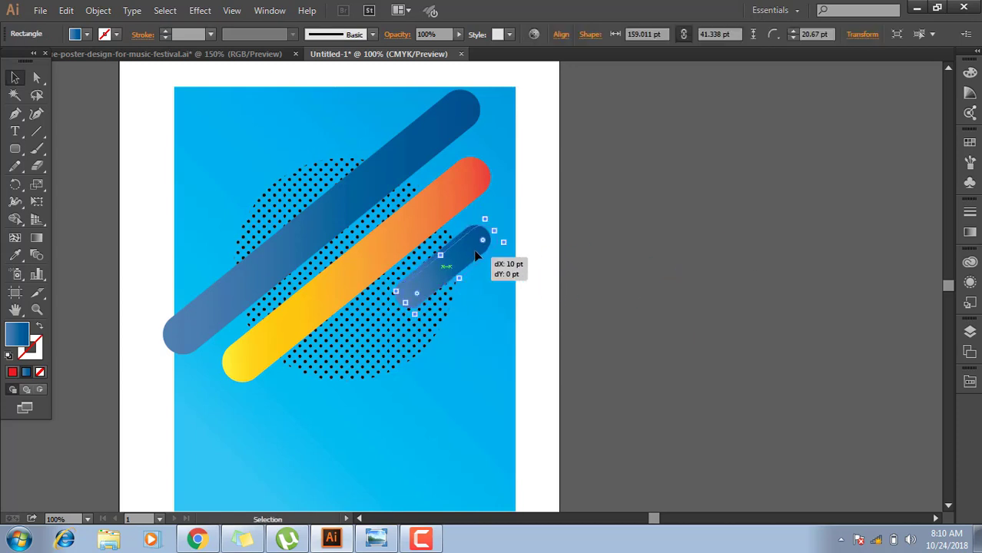
pyautogui.click(566, 277)
pyautogui.click(435, 206)
pyautogui.press('Delete')
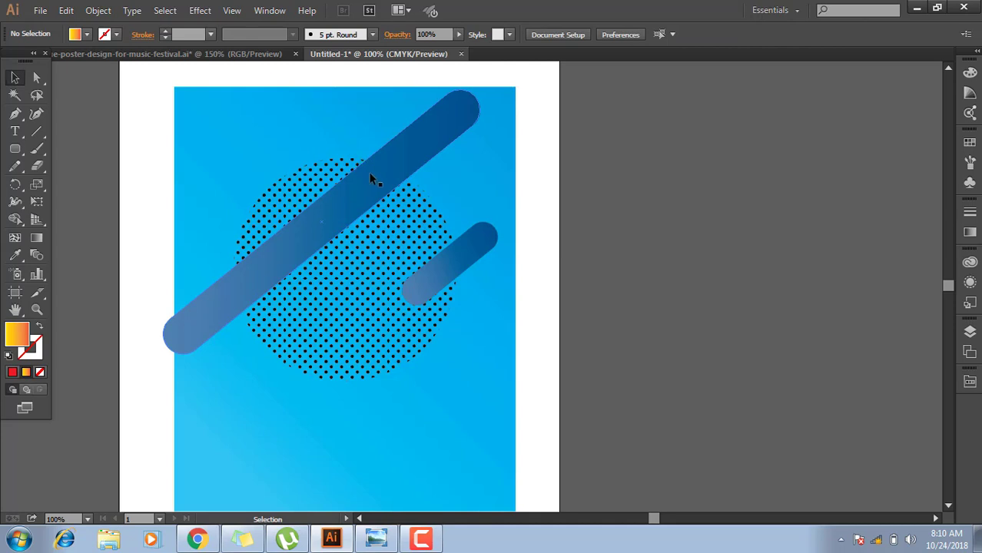
# Delete the large diagonal blue bar and copy the small blue bar up and left.
pyautogui.click(371, 178)
pyautogui.press('Delete')
pyautogui.click(455, 257)
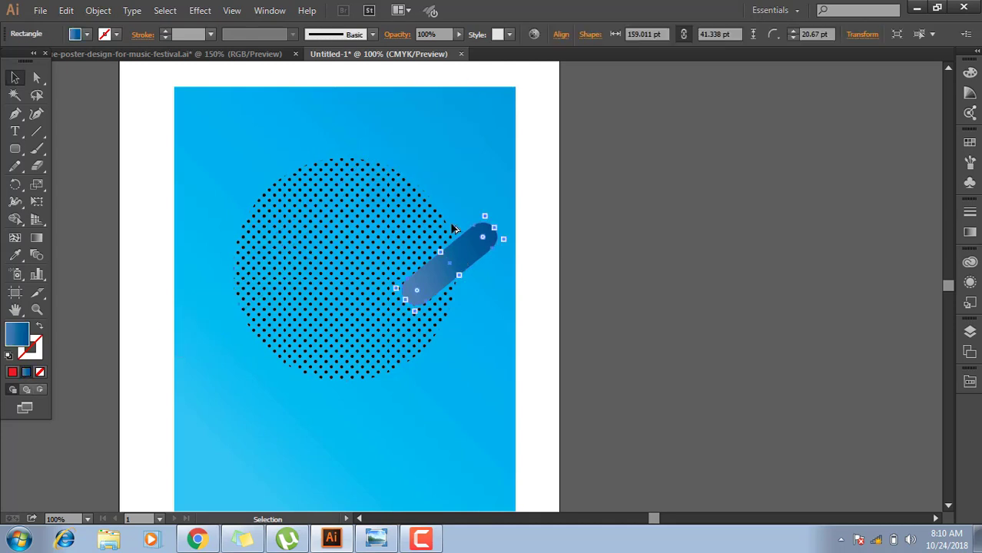
pyautogui.moveTo(464, 265); pyautogui.dragTo(443, 201)
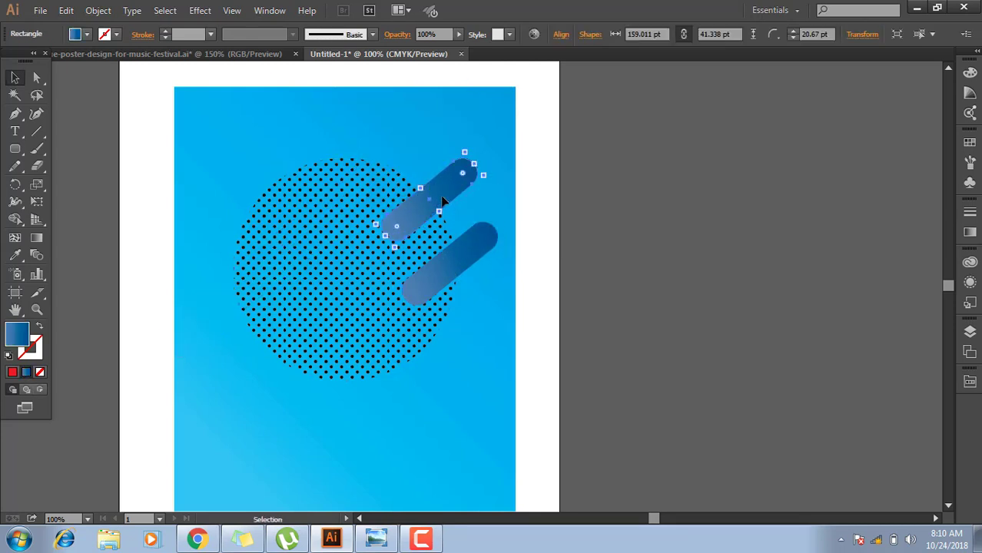
pyautogui.moveTo(443, 200); pyautogui.dragTo(446, 200)
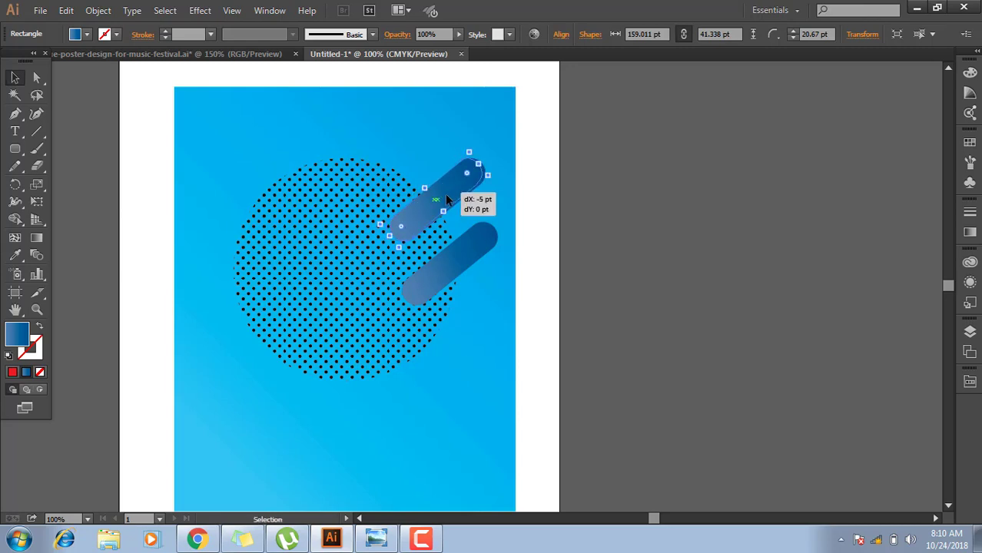
# Apply the Orange, Yellow gradient preset to the copied bar.
pyautogui.click(970, 232)
pyautogui.click(809, 224)
pyautogui.scroll(2, 749, 293)
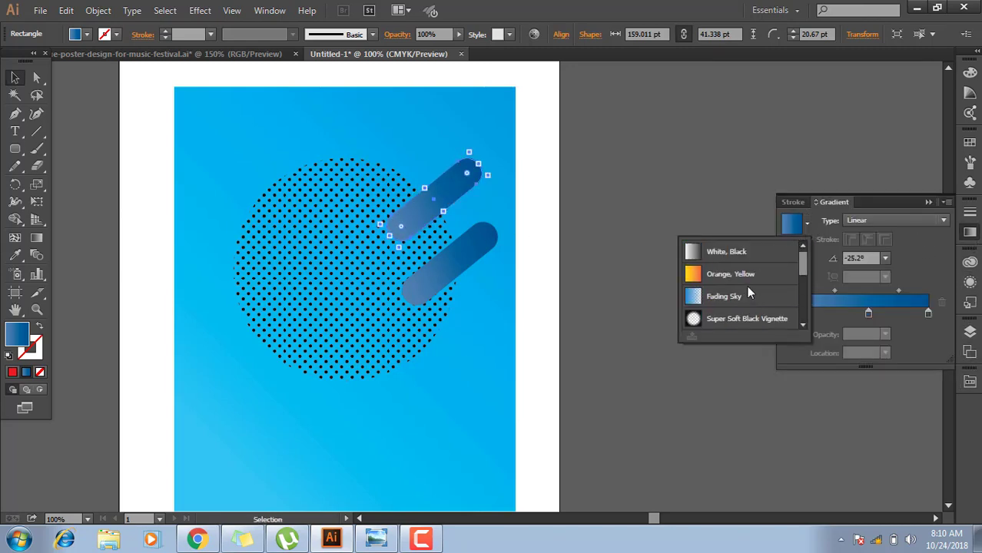
pyautogui.click(749, 279)
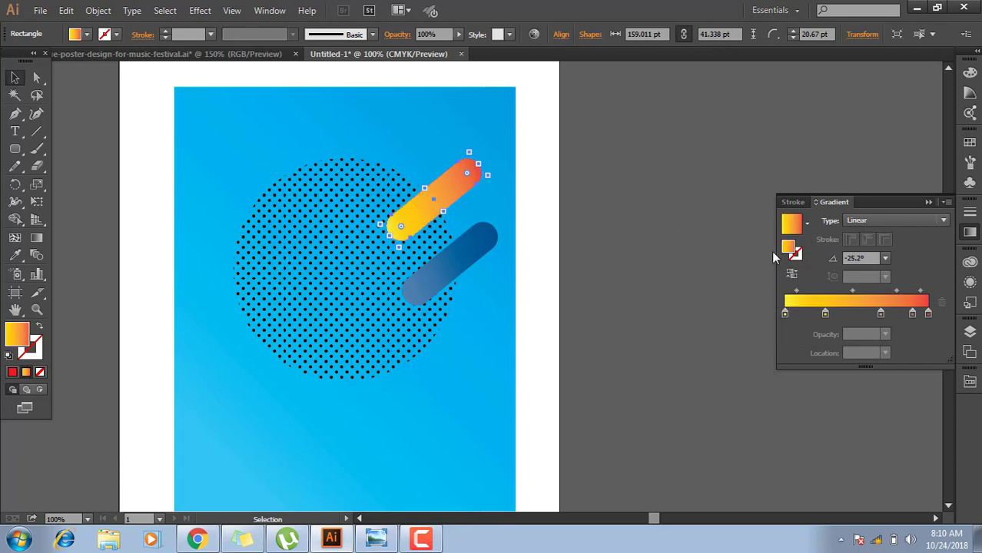
# Copy the orange bar to the lower left of the dots and give it a red gradient.
pyautogui.moveTo(417, 218)
pyautogui.mouseDown()
pyautogui.moveTo(253, 361)
pyautogui.moveTo(228, 292)
pyautogui.moveTo(229, 323)
pyautogui.mouseUp()
pyautogui.click(808, 224)
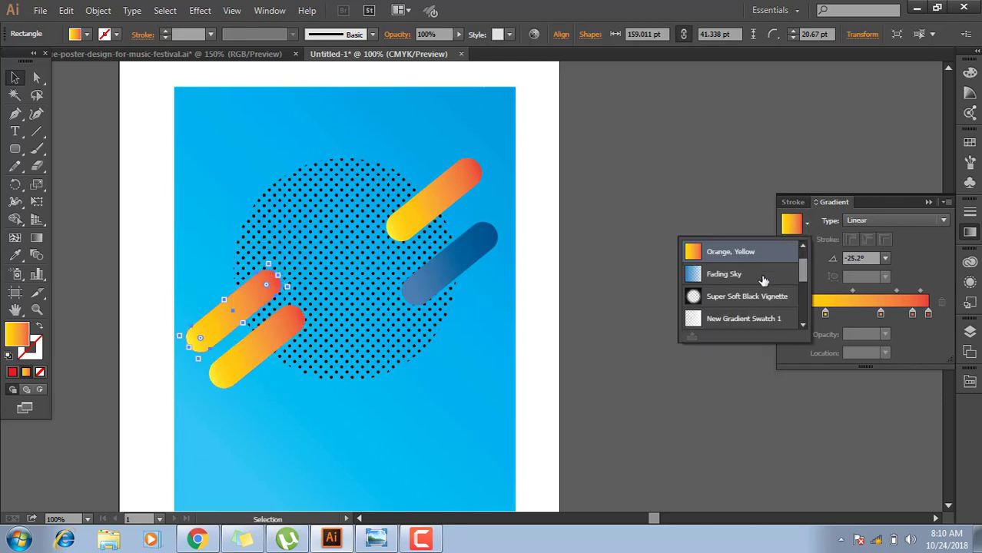
pyautogui.scroll(1, 759, 278)
pyautogui.click(752, 254)
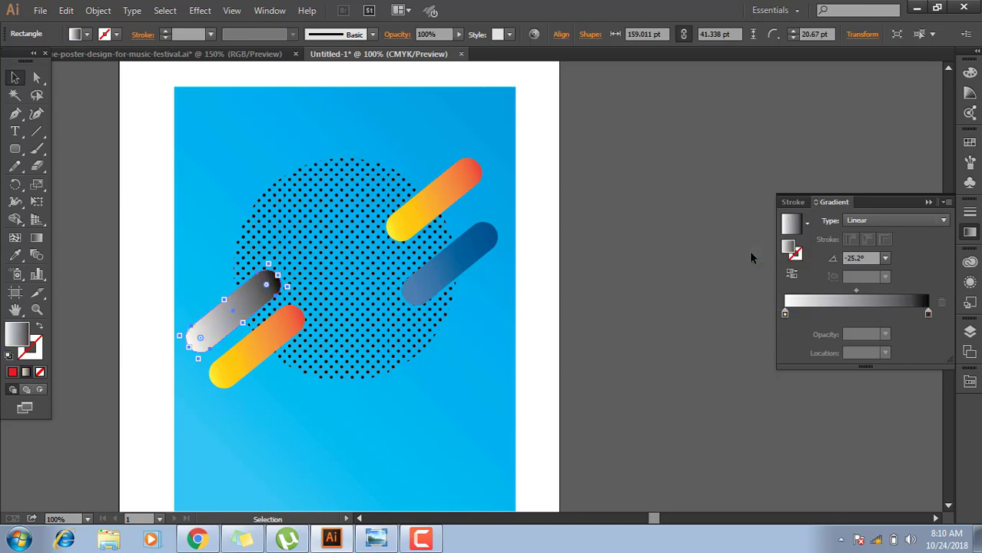
pyautogui.click(807, 224)
pyautogui.scroll(-3, 765, 294)
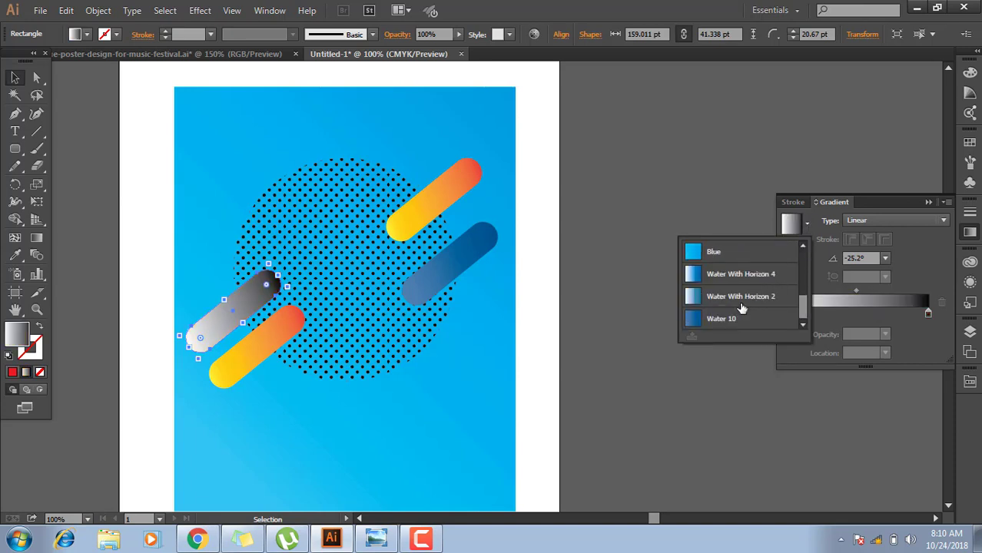
pyautogui.scroll(3, 740, 304)
pyautogui.scroll(-3, 741, 299)
pyautogui.scroll(-1, 740, 297)
pyautogui.scroll(2, 742, 284)
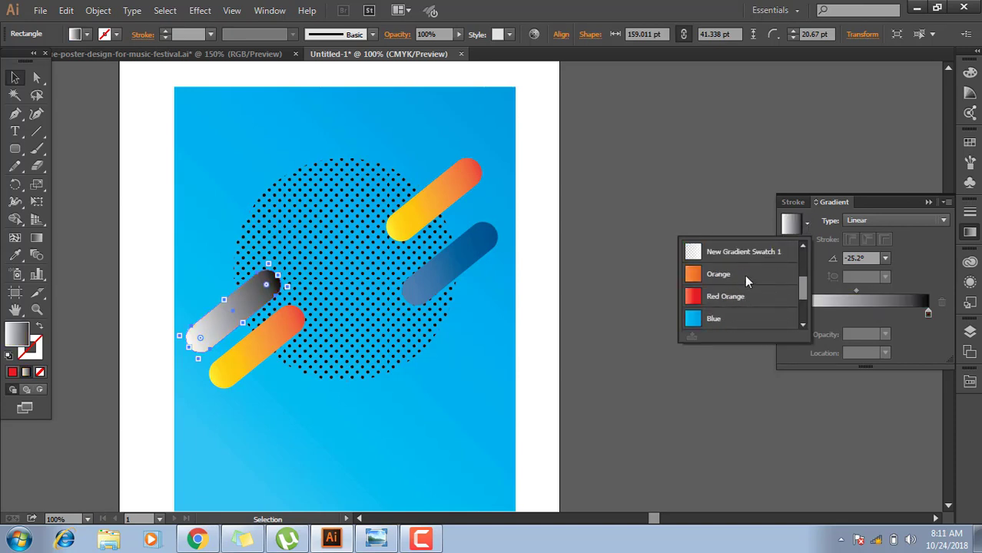
pyautogui.click(749, 286)
pyautogui.click(654, 284)
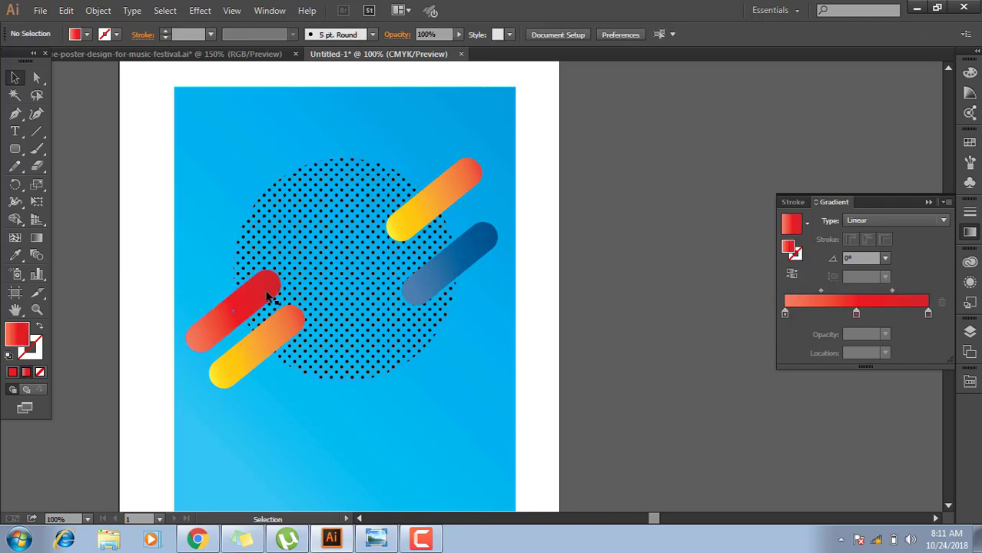
# Copy the red bar to the top of the dots and the blue bar below them.
pyautogui.moveTo(244, 316)
pyautogui.mouseDown()
pyautogui.moveTo(354, 175)
pyautogui.moveTo(393, 184)
pyautogui.mouseUp()
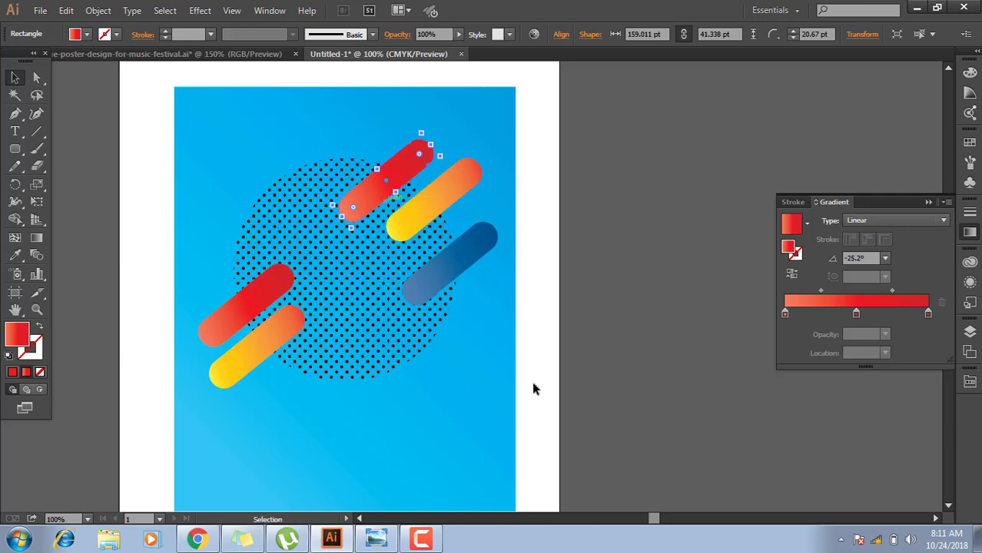
pyautogui.click(619, 327)
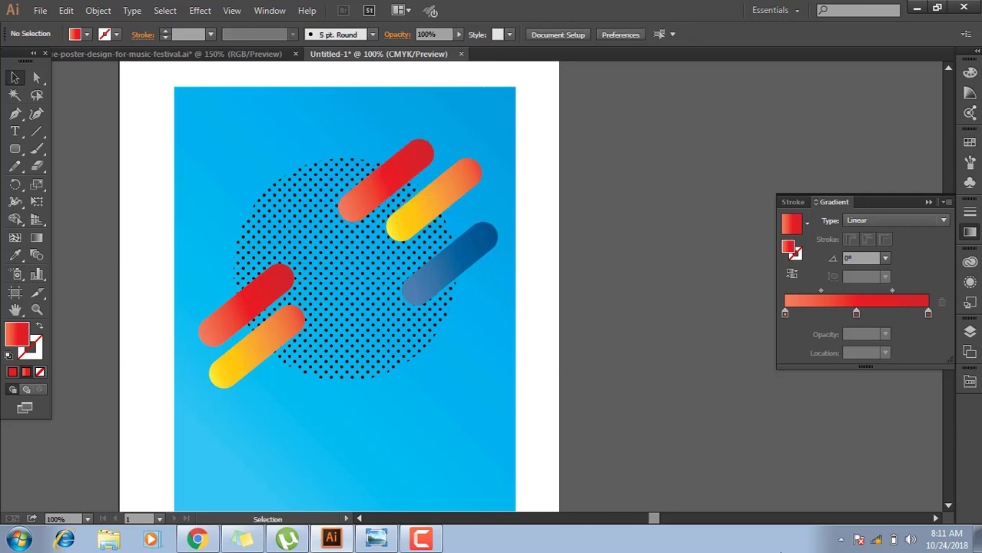
pyautogui.moveTo(435, 305)
pyautogui.mouseDown()
pyautogui.moveTo(392, 372)
pyautogui.moveTo(304, 403)
pyautogui.mouseUp()
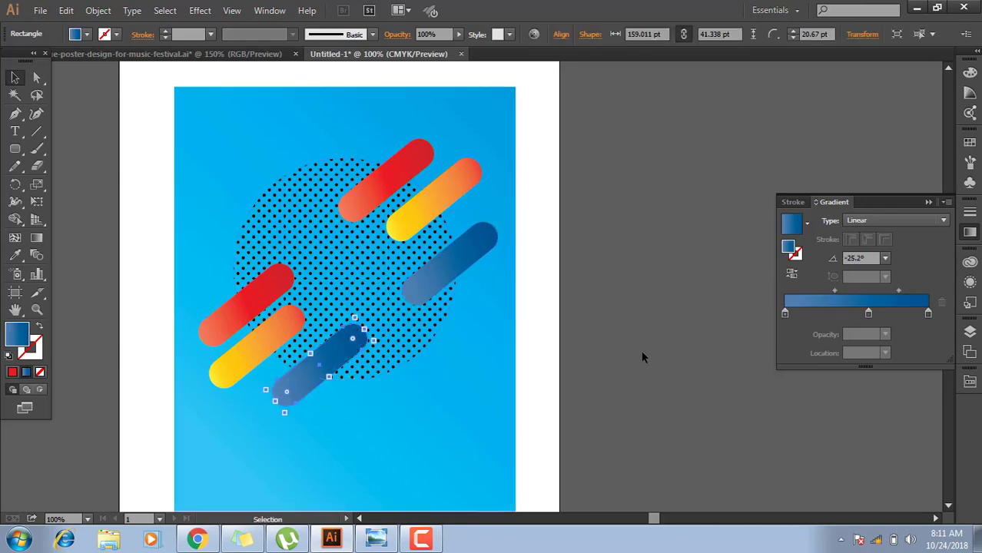
# Reposition both yellow-orange capsules and the middle blue capsule, then choose the Ellipse tool.
pyautogui.click(642, 356)
pyautogui.moveTo(278, 346); pyautogui.dragTo(269, 355)
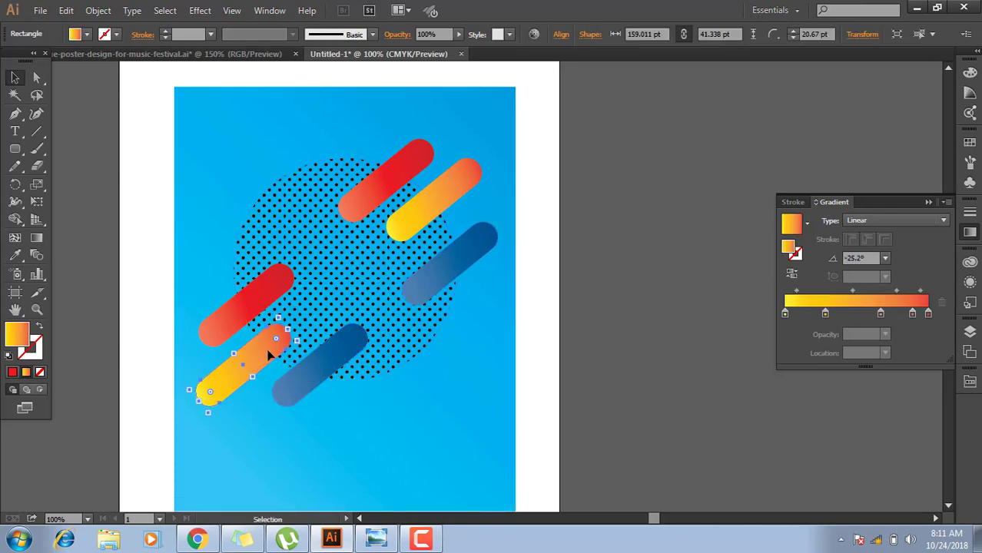
pyautogui.click(569, 231)
pyautogui.moveTo(443, 193); pyautogui.dragTo(454, 177)
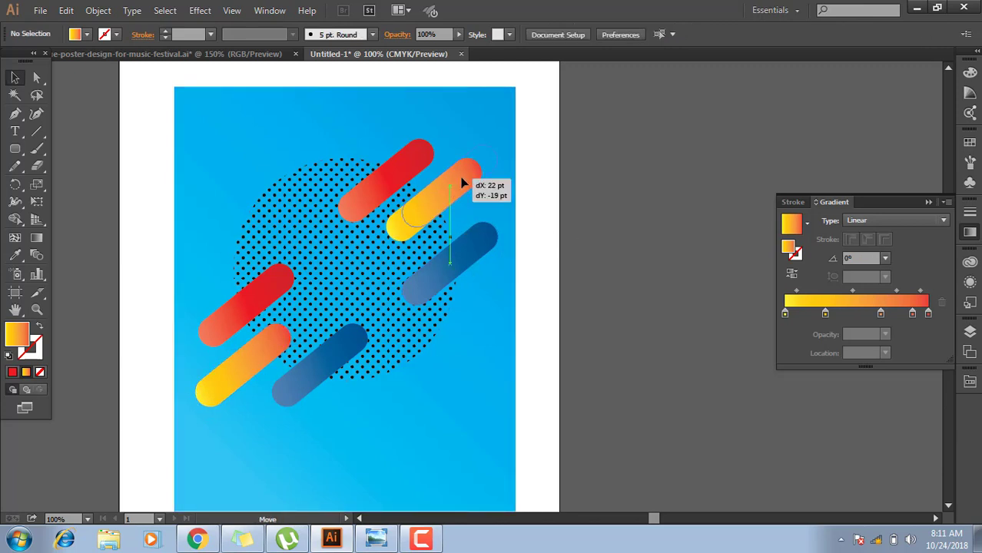
pyautogui.click(409, 156)
pyautogui.moveTo(452, 258); pyautogui.dragTo(442, 254)
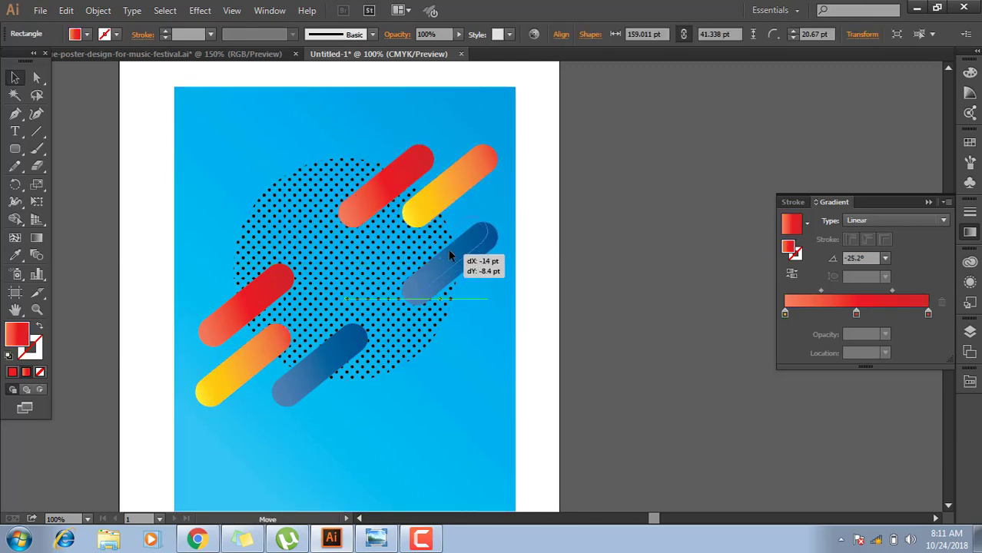
pyautogui.click(146, 182)
pyautogui.moveTo(17, 150); pyautogui.dragTo(69, 180)
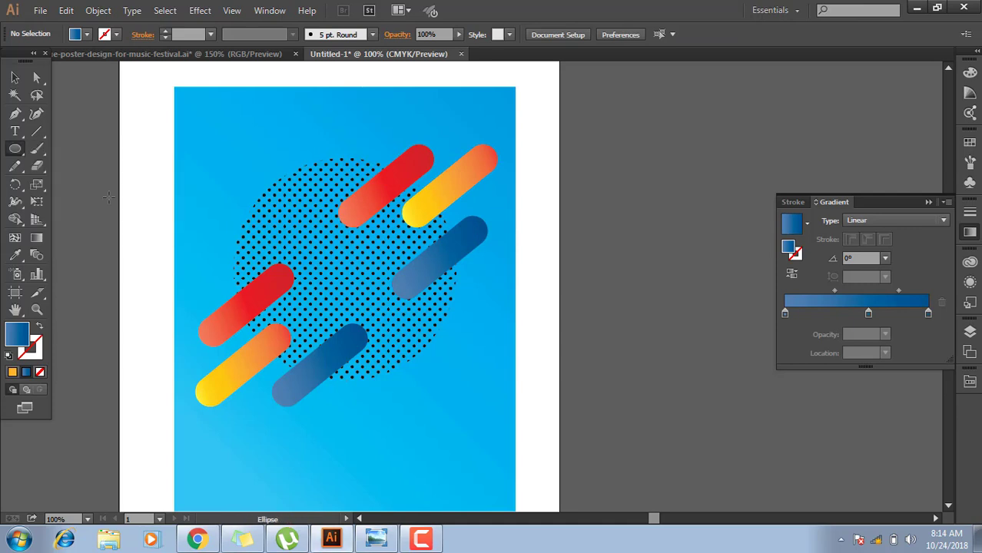
# Draw a circle over the upper-left dots with no fill and a 10 pt stroke.
pyautogui.moveTo(241, 163); pyautogui.dragTo(296, 218)
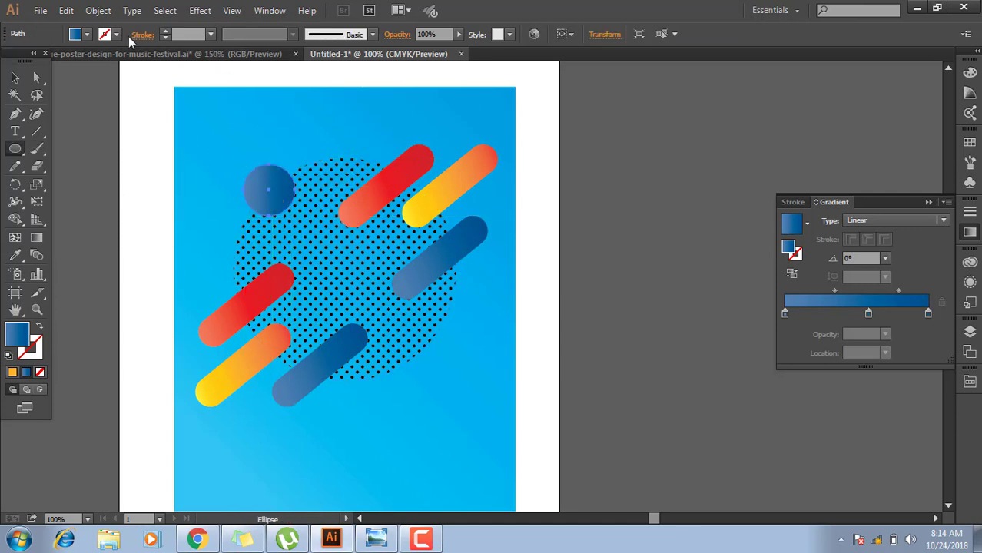
pyautogui.click(87, 34)
pyautogui.click(10, 59)
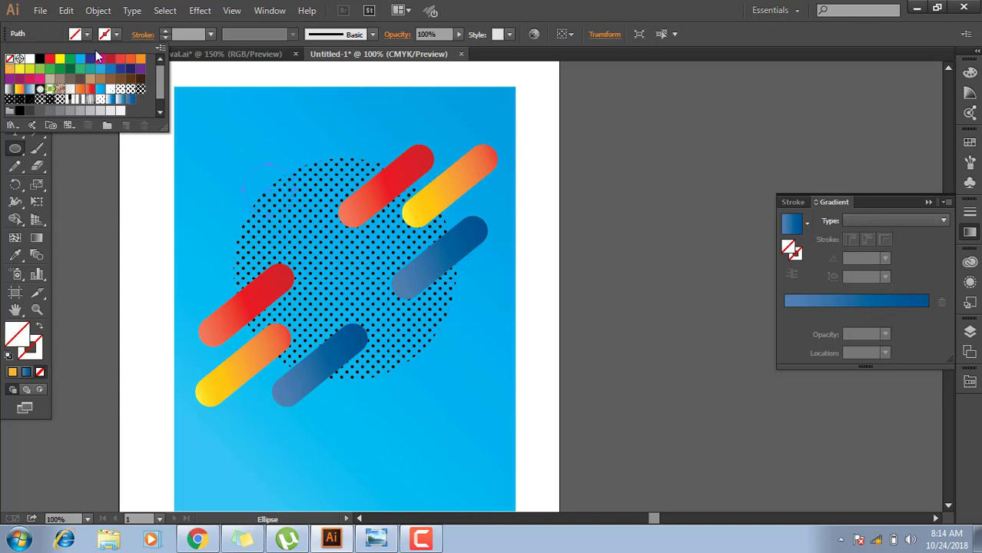
pyautogui.click(104, 36)
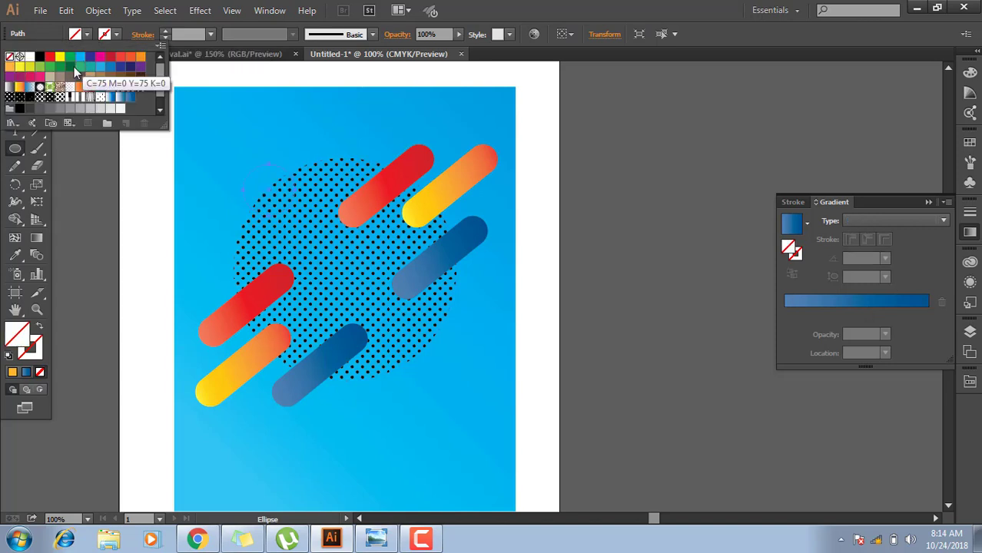
pyautogui.click(18, 91)
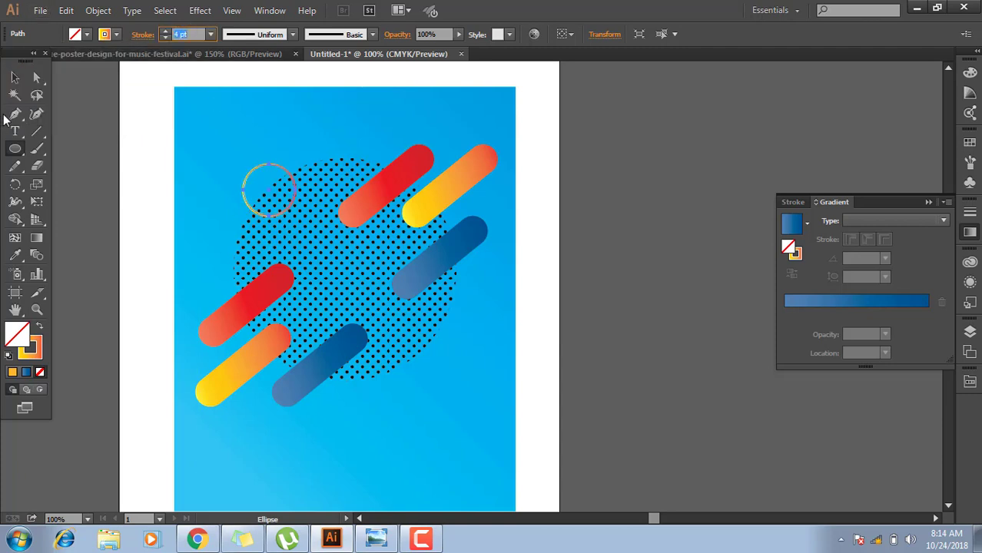
pyautogui.press('Up')
pyautogui.press('Up')
pyautogui.press('Up')
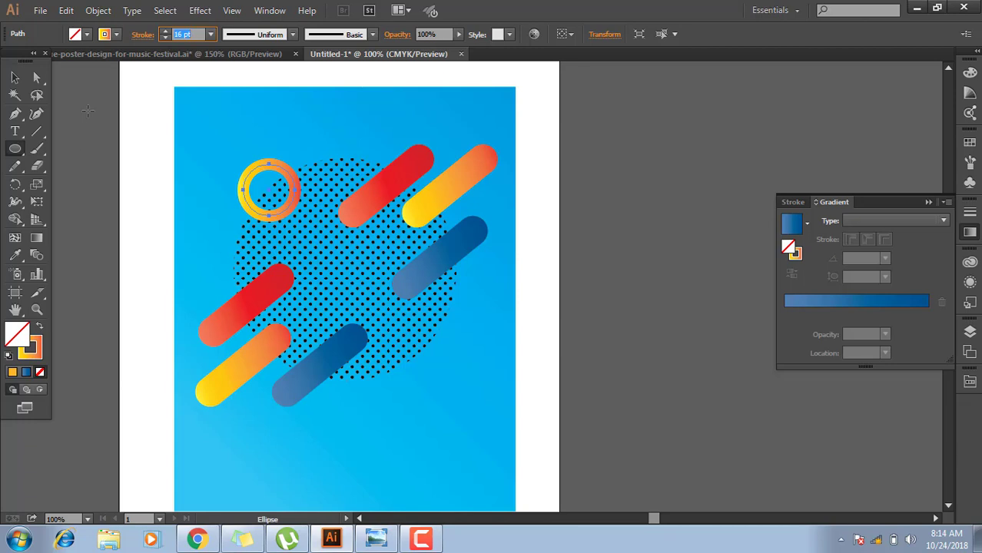
pyautogui.press('Down')
pyautogui.press('Down')
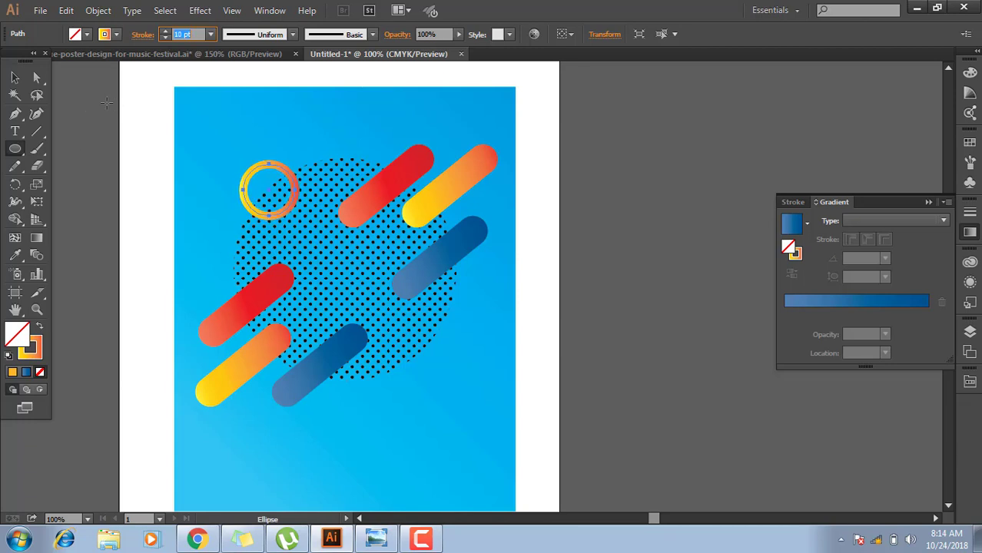
# Make the ring's stroke solid yellow and Alt-drag a copy toward the lower right.
pyautogui.click(15, 78)
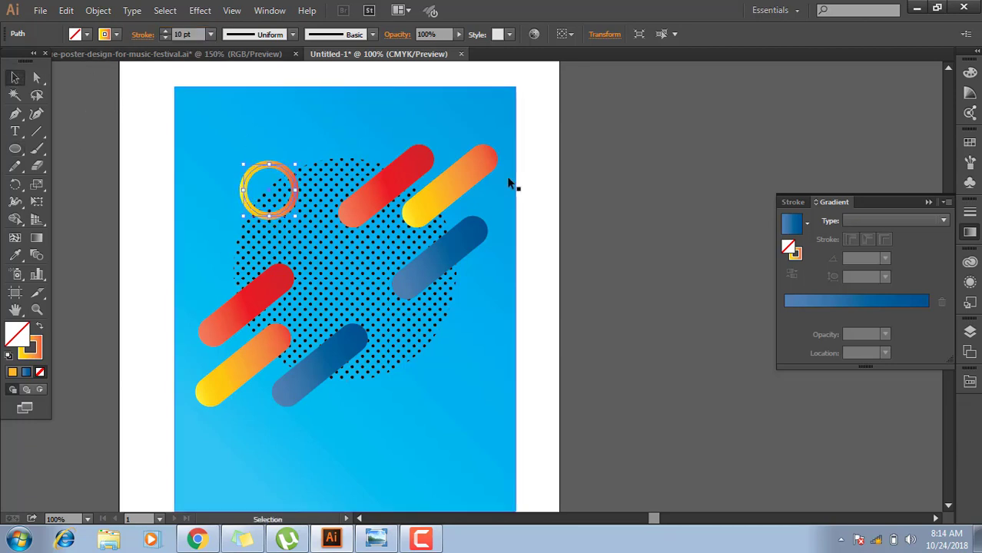
pyautogui.click(486, 219)
pyautogui.click(285, 173)
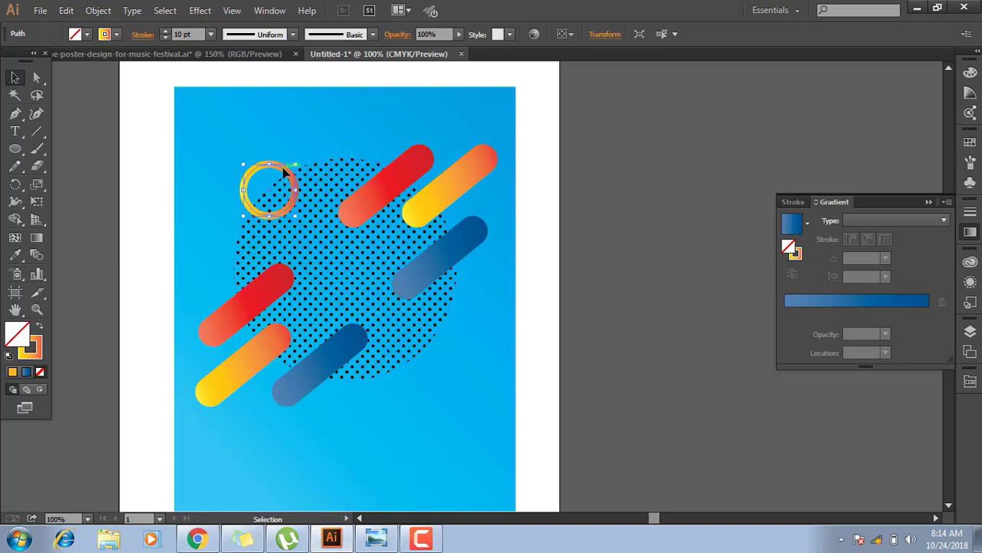
pyautogui.click(116, 34)
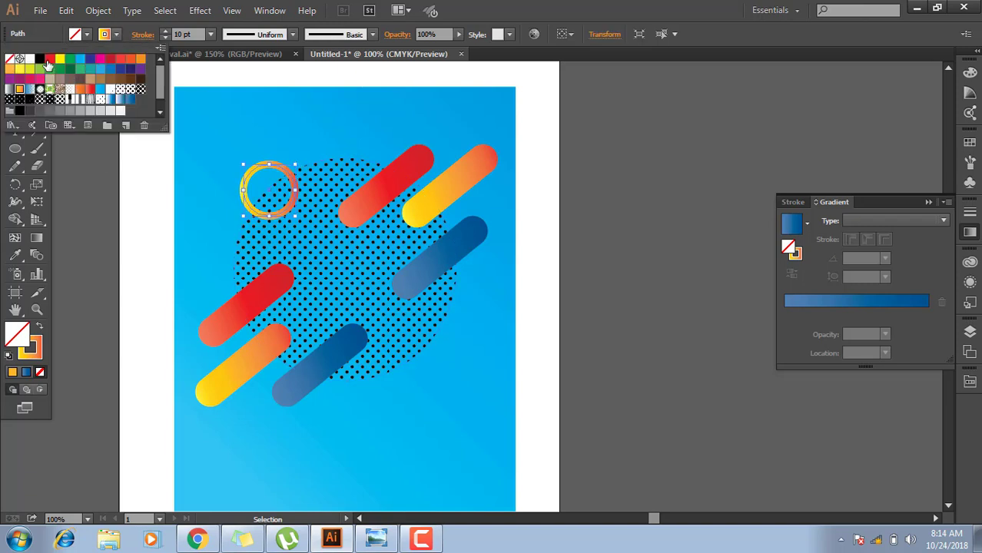
pyautogui.click(61, 60)
pyautogui.click(102, 218)
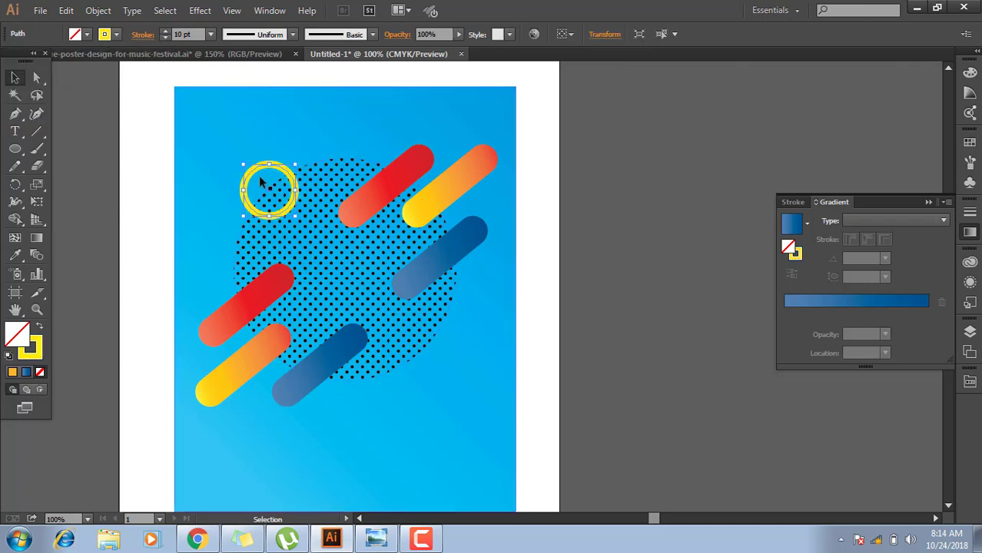
pyautogui.click(280, 164)
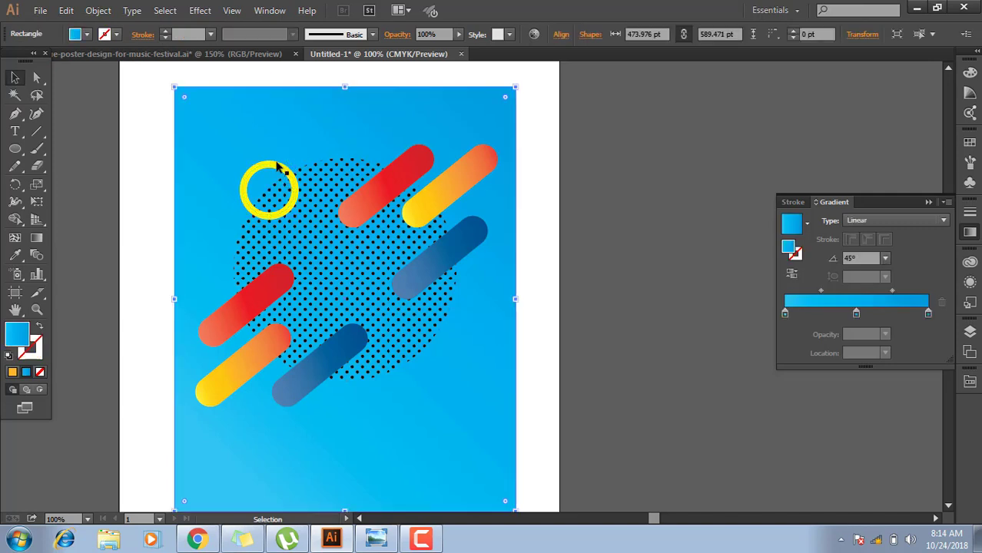
pyautogui.click(276, 168)
pyautogui.moveTo(292, 178); pyautogui.dragTo(450, 379)
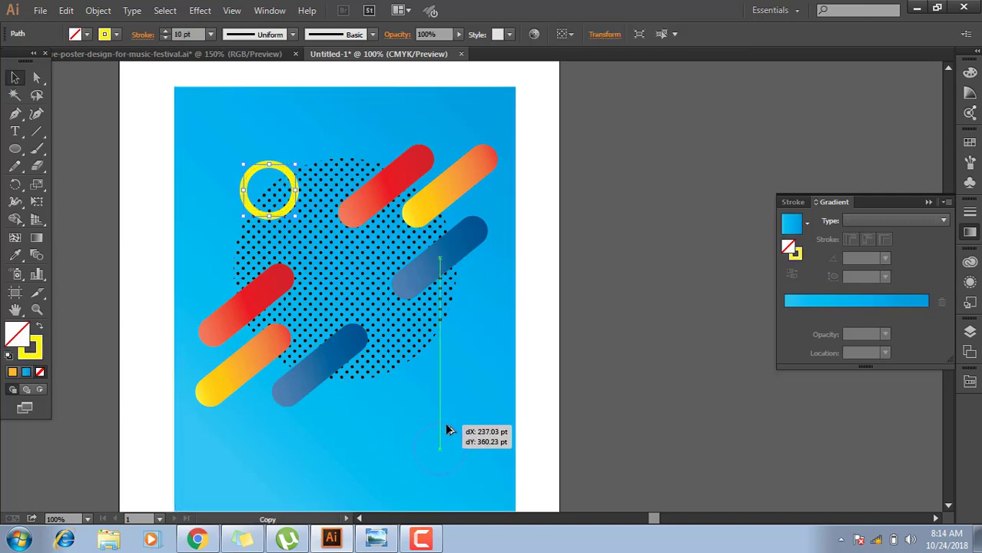
# Give the copied ring no fill and a red stroke.
pyautogui.click(799, 229)
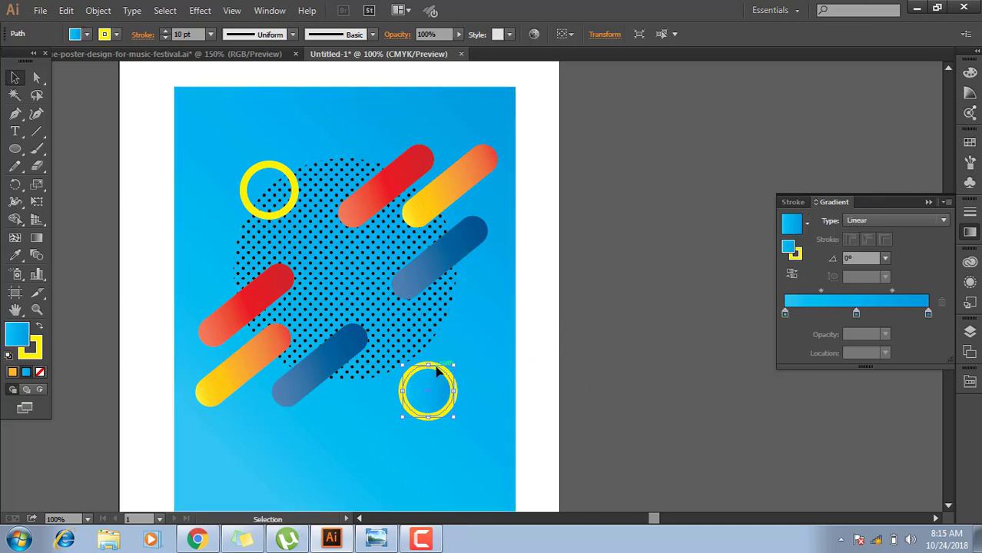
pyautogui.click(67, 34)
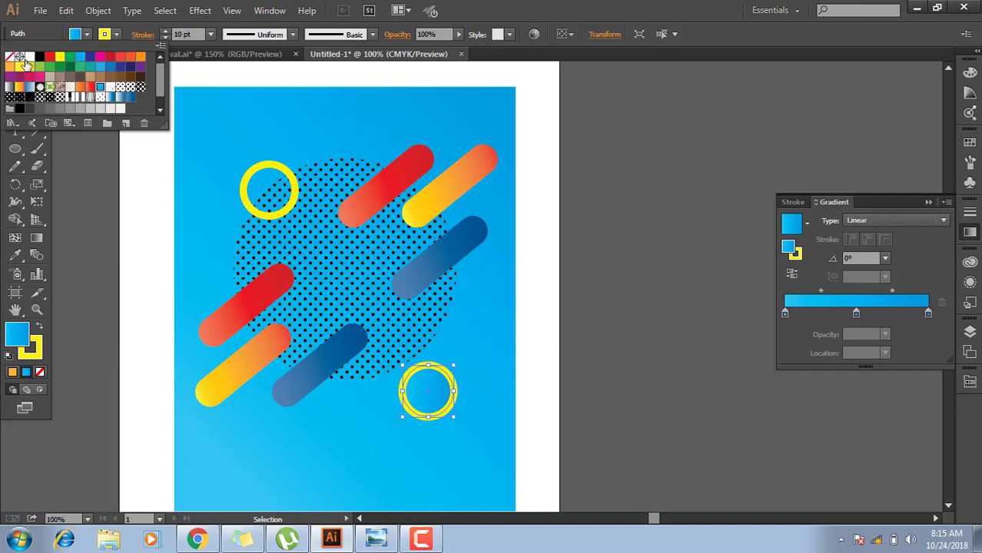
pyautogui.click(9, 57)
pyautogui.click(116, 33)
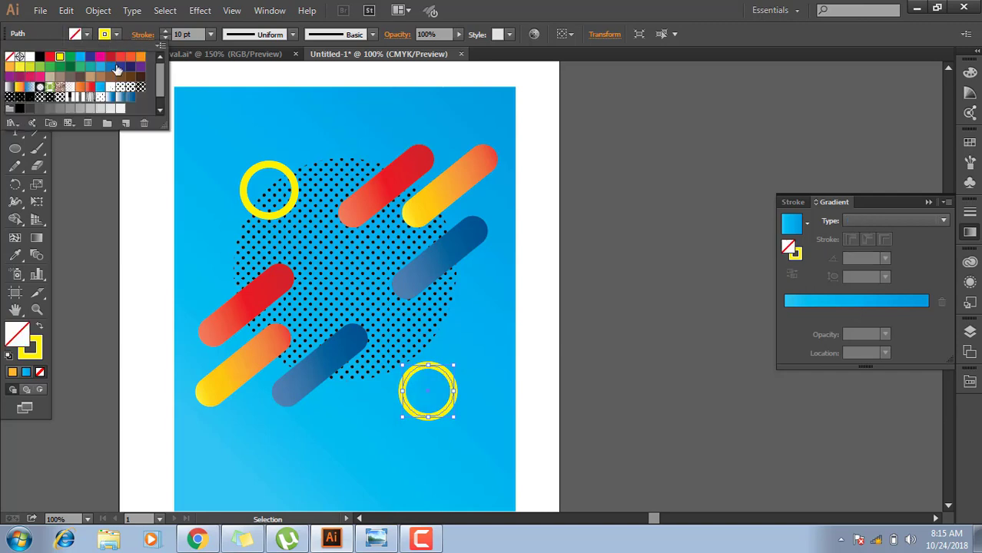
pyautogui.click(80, 58)
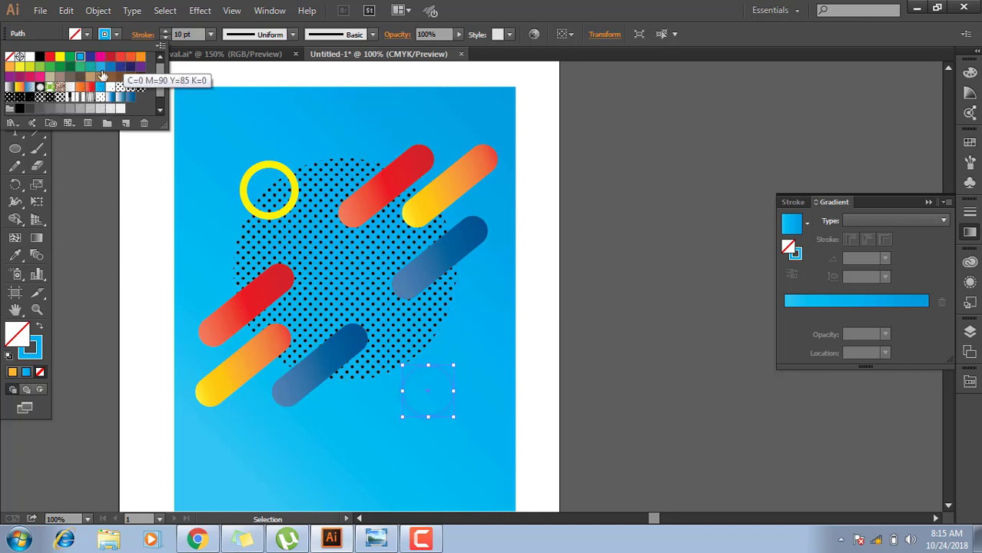
pyautogui.click(90, 87)
pyautogui.click(596, 308)
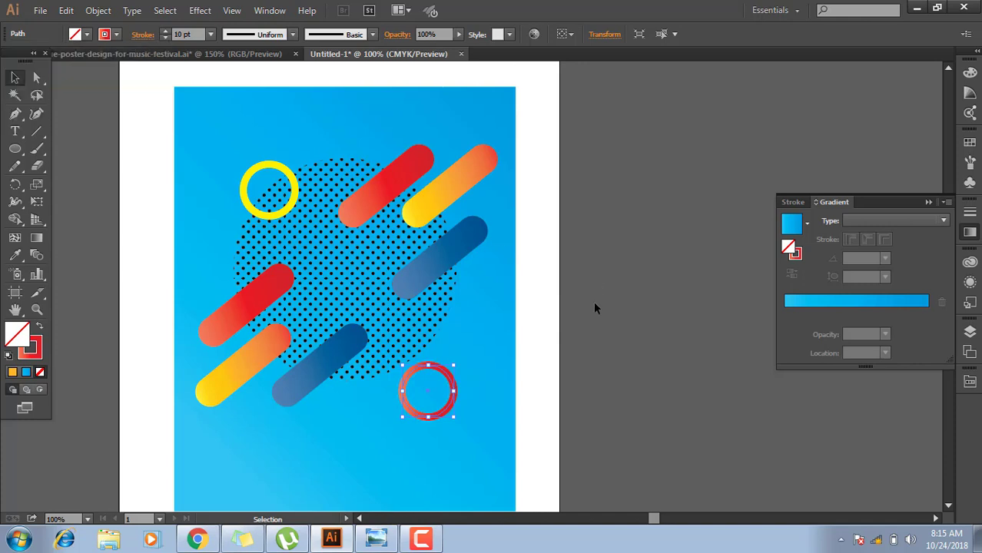
# Shrink the red ring below the dots and place a 31 pt red ring copy on the orange capsule.
pyautogui.moveTo(454, 418); pyautogui.dragTo(439, 385)
pyautogui.click(530, 396)
pyautogui.moveTo(439, 384)
pyautogui.mouseDown()
pyautogui.moveTo(450, 394)
pyautogui.moveTo(441, 389)
pyautogui.moveTo(500, 258)
pyautogui.moveTo(498, 193)
pyautogui.moveTo(493, 206)
pyautogui.mouseUp()
pyautogui.click(497, 247)
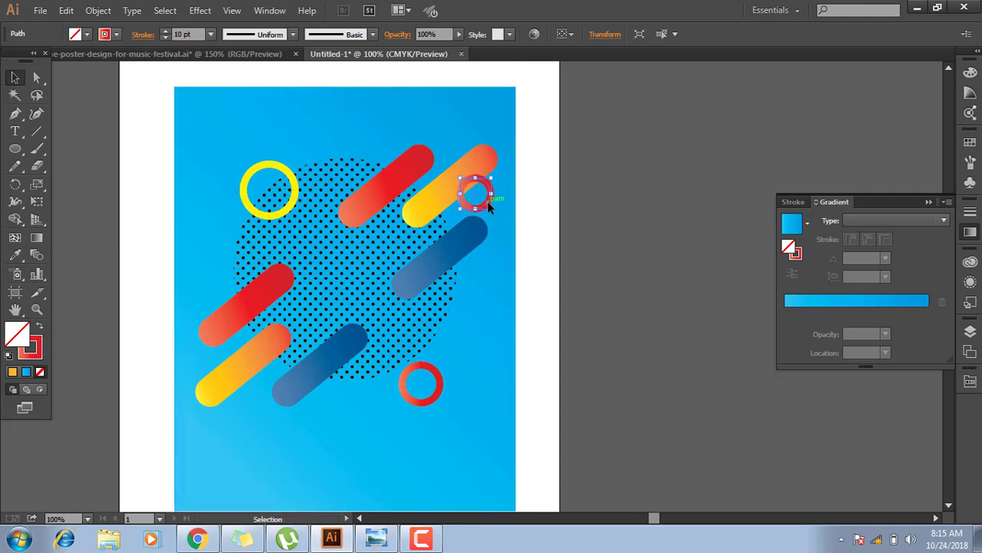
pyautogui.click(569, 209)
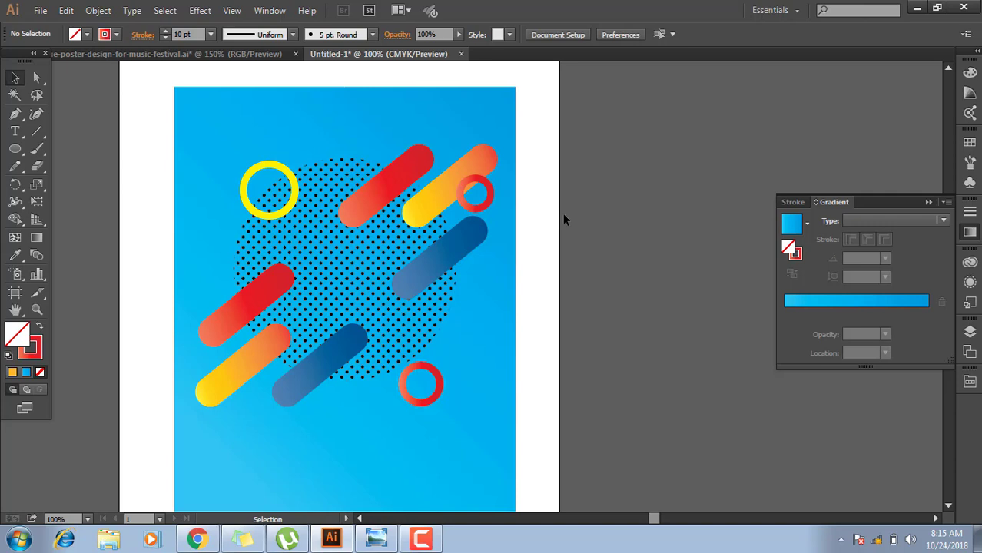
pyautogui.click(479, 205)
pyautogui.moveTo(491, 213); pyautogui.dragTo(483, 200)
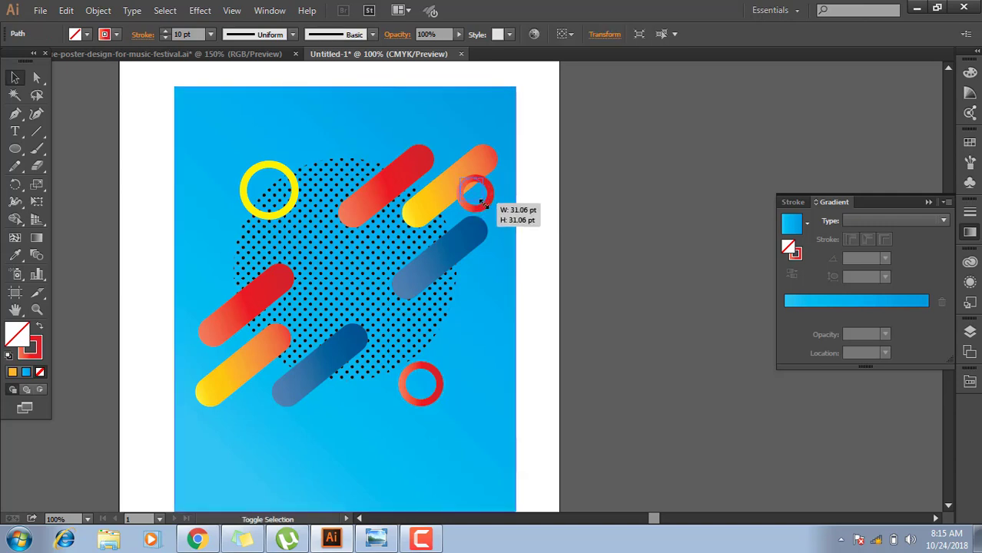
pyautogui.click(665, 302)
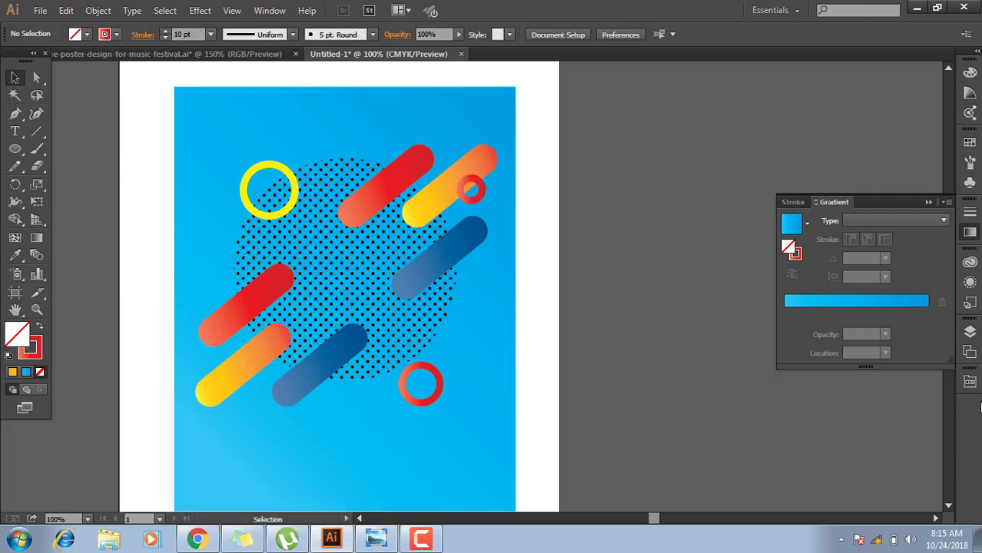
pyautogui.click(490, 416)
pyautogui.click(970, 332)
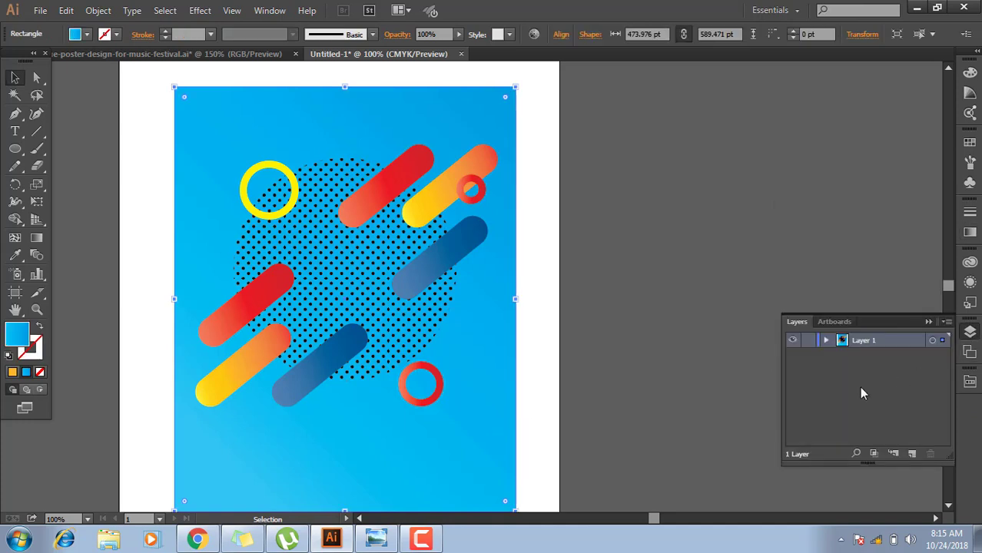
# Lock the bottom blue background rectangle in Layer 1 through the Layers panel.
pyautogui.click(825, 341)
pyautogui.scroll(-5, 827, 391)
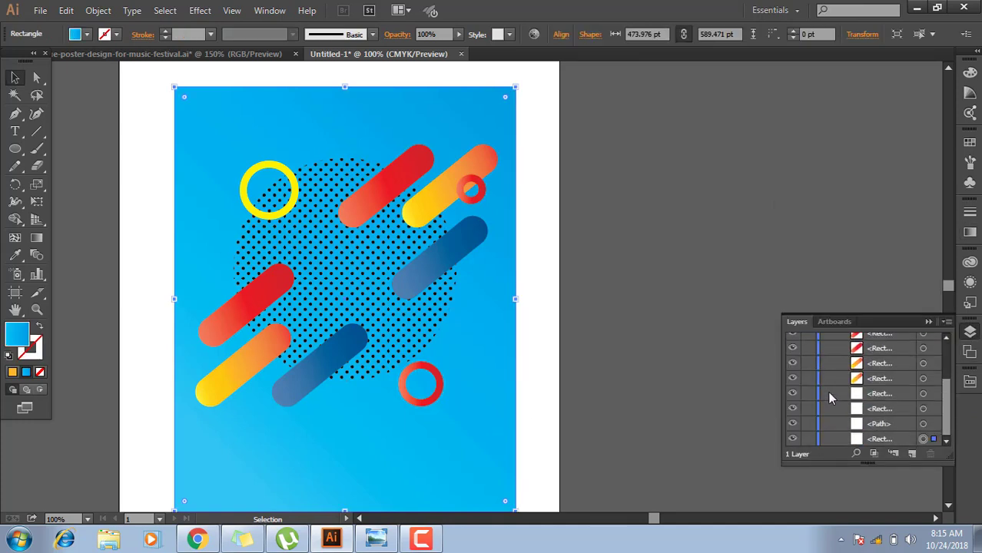
pyautogui.click(809, 439)
pyautogui.click(925, 323)
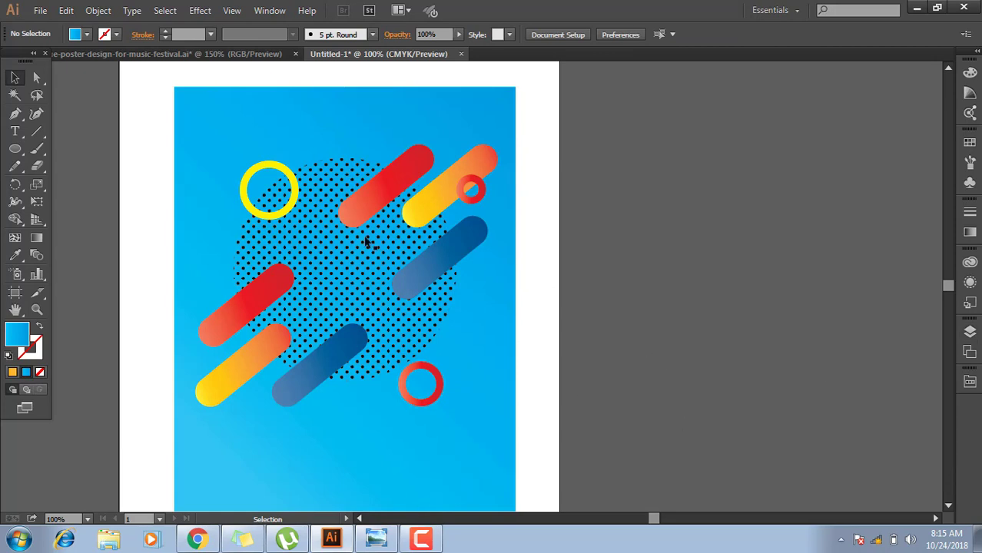
pyautogui.click(14, 149)
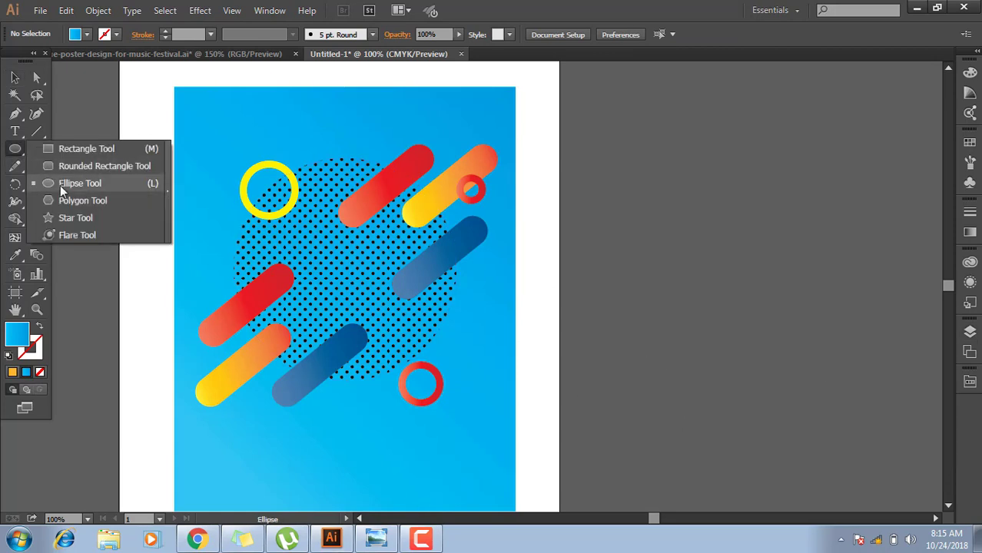
# Draw a small rounded rectangle and move it below the dark blue capsule.
pyautogui.click(77, 165)
pyautogui.moveTo(527, 189); pyautogui.dragTo(545, 217)
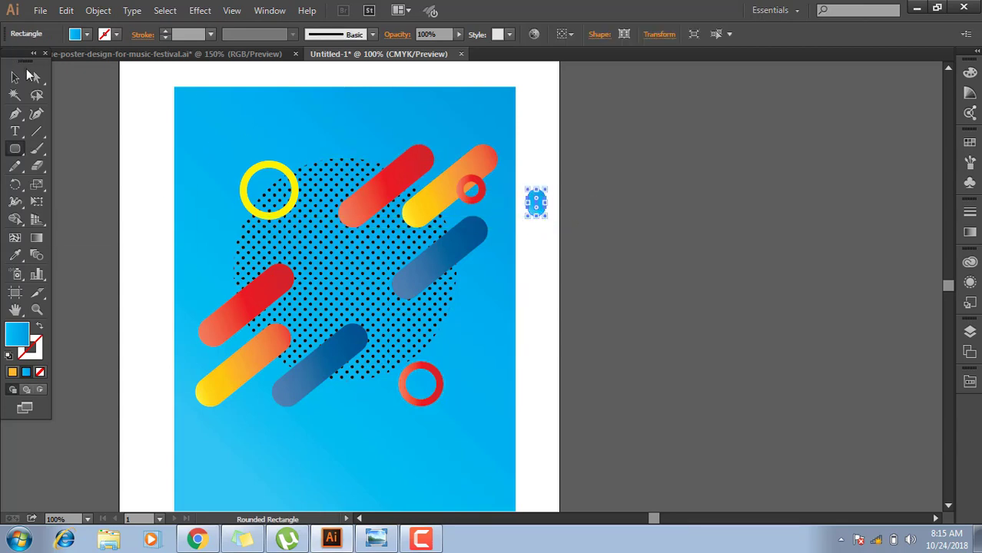
pyautogui.press('v')
pyautogui.click(427, 206)
pyautogui.click(536, 212)
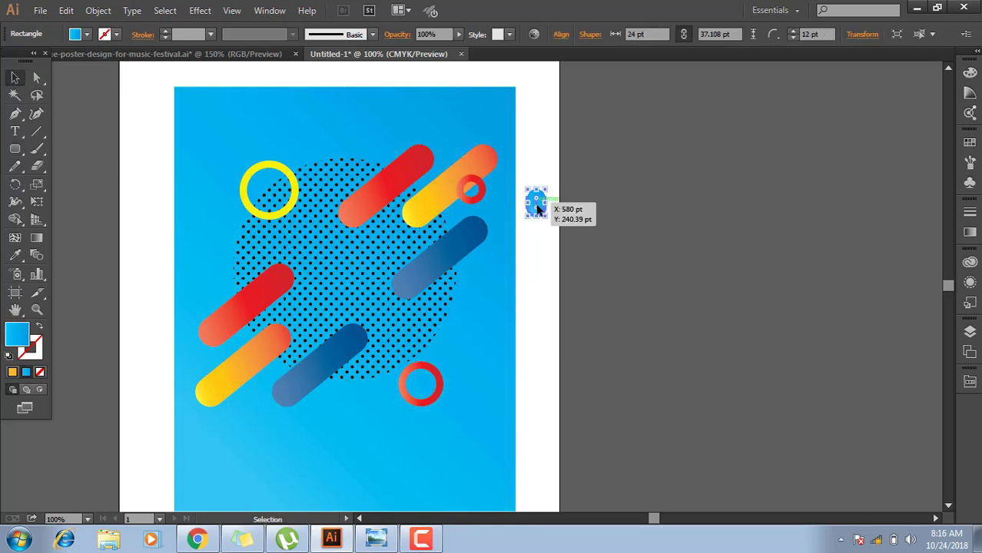
pyautogui.click(612, 184)
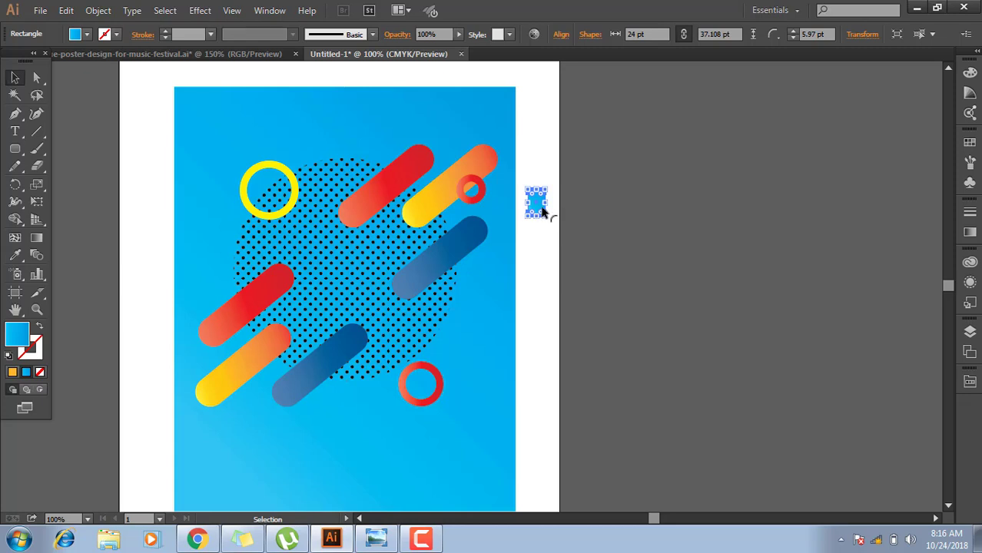
pyautogui.moveTo(541, 209)
pyautogui.mouseDown()
pyautogui.moveTo(335, 433)
pyautogui.moveTo(336, 422)
pyautogui.mouseUp()
# Fill the small shape with an orange gradient and adjust its corner rounding.
pyautogui.click(86, 34)
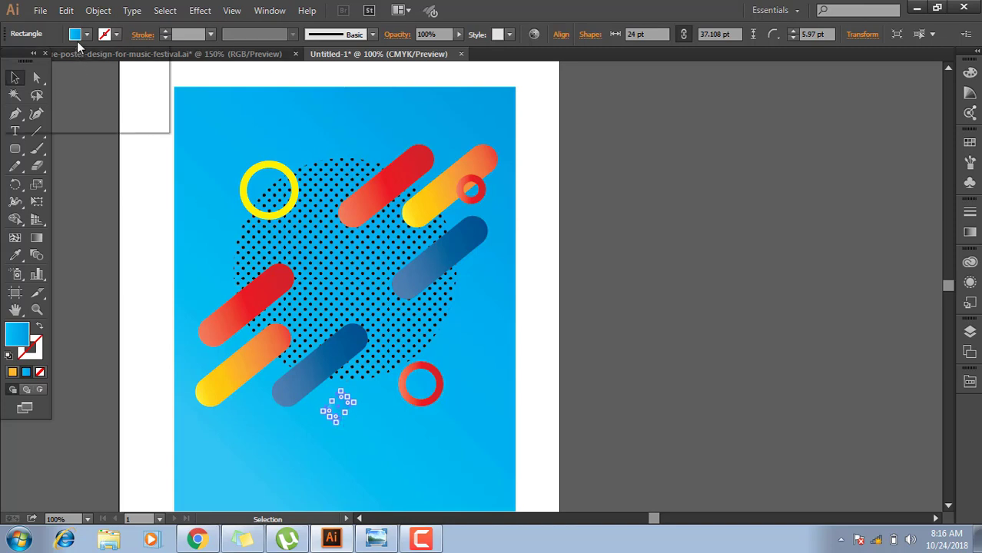
pyautogui.click(20, 98)
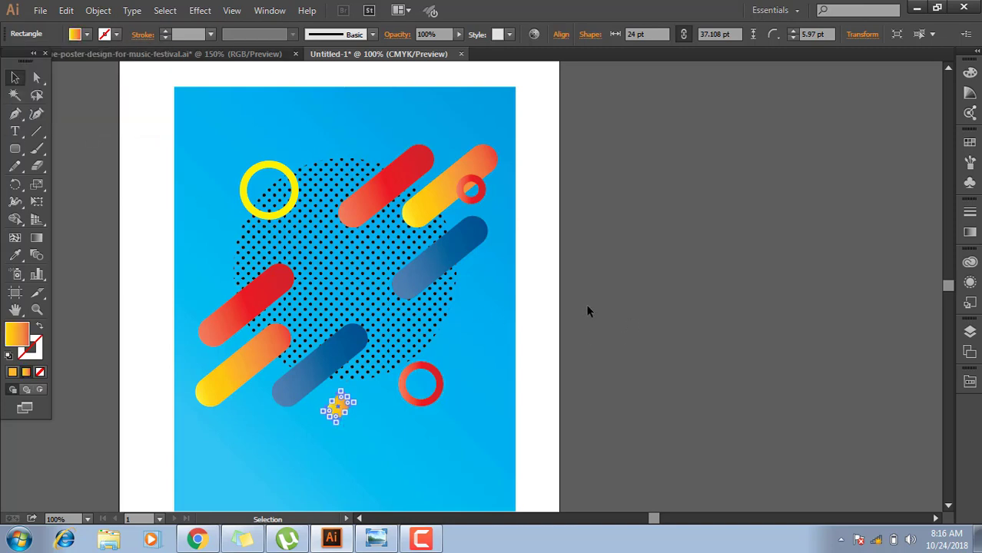
pyautogui.click(367, 509)
pyautogui.click(339, 410)
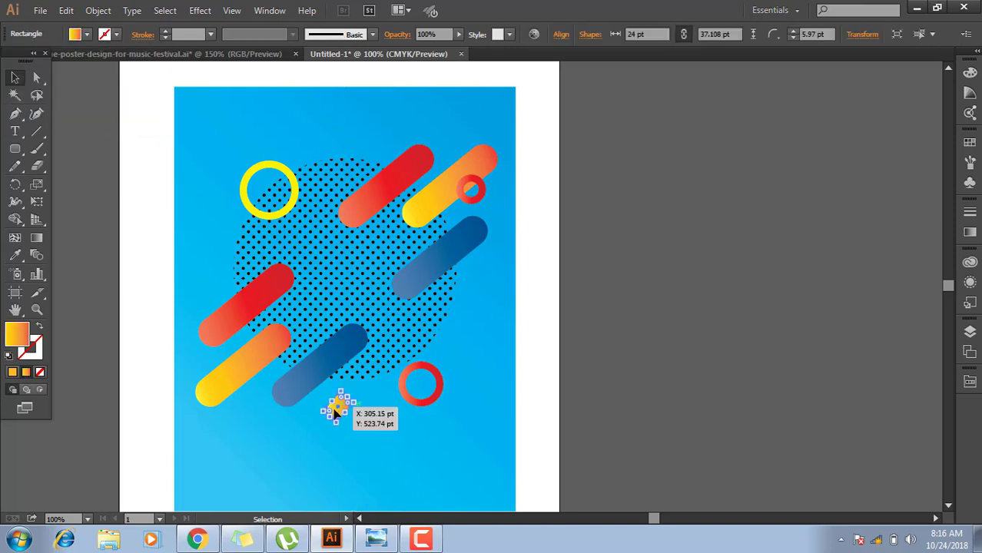
pyautogui.moveTo(338, 409); pyautogui.dragTo(337, 406)
pyautogui.click(354, 425)
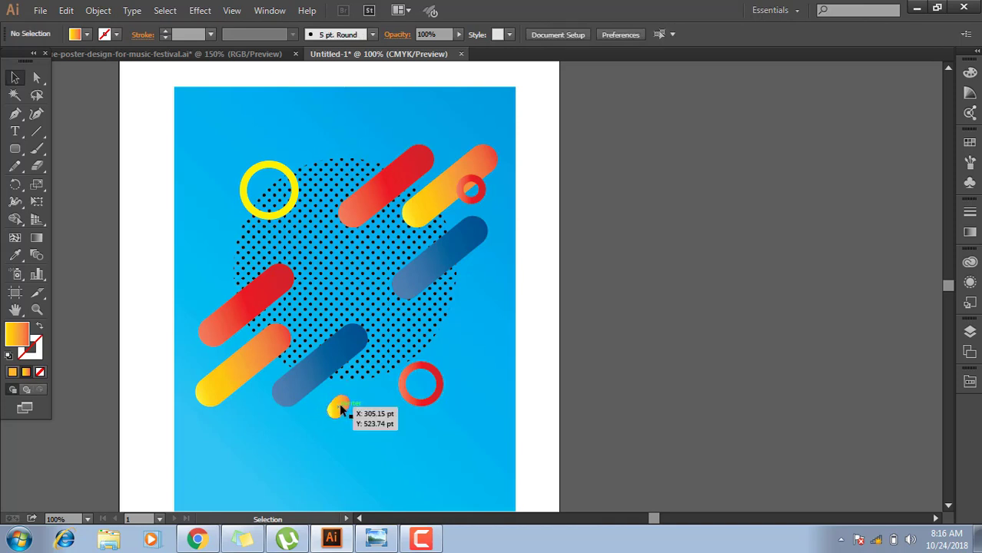
pyautogui.click(340, 407)
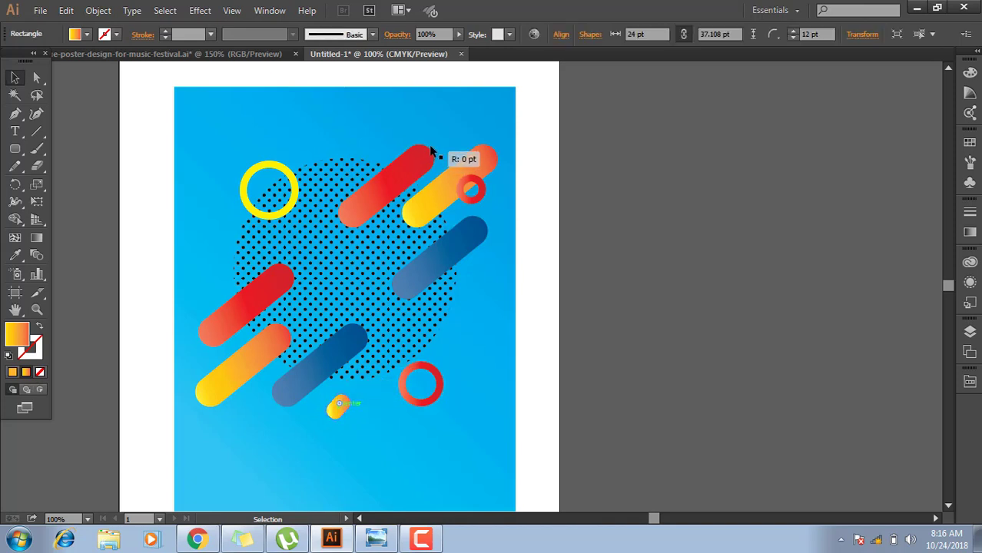
pyautogui.moveTo(430, 152)
pyautogui.mouseDown()
pyautogui.moveTo(341, 410)
pyautogui.moveTo(463, 394)
pyautogui.mouseUp()
pyautogui.press('a')
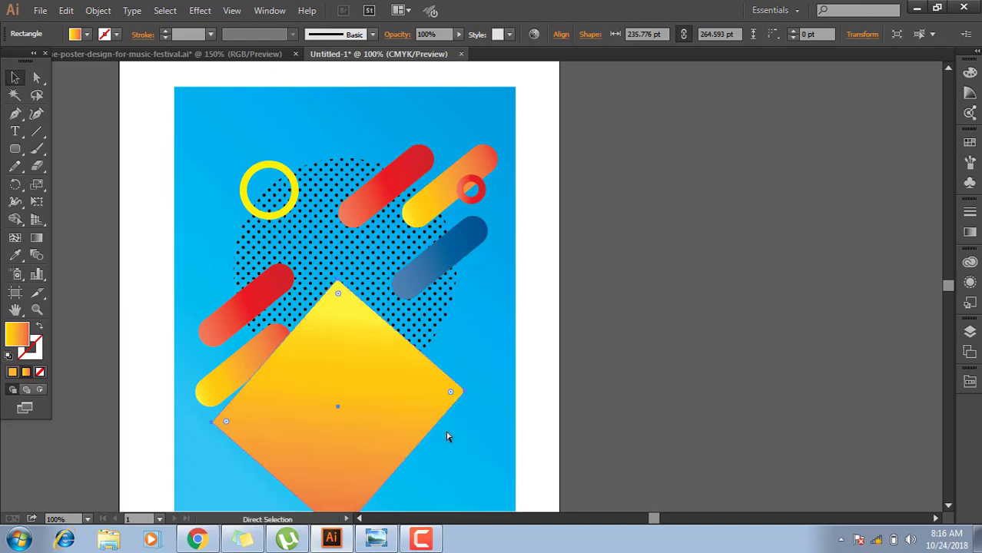
pyautogui.hotkey('ctrl', 'z')
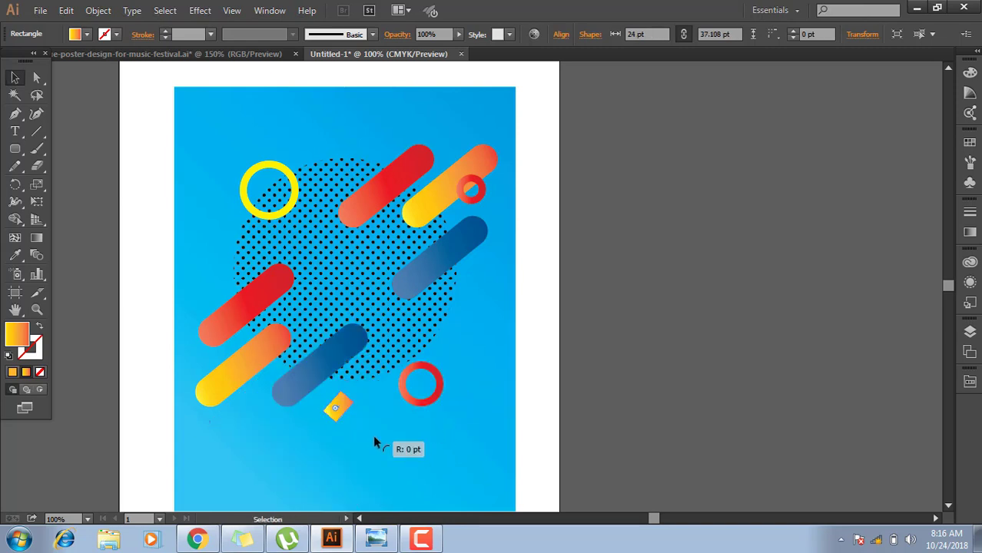
# Alt-drag a copy of the small capsule and adjust its corner rounding.
pyautogui.moveTo(340, 405); pyautogui.dragTo(363, 425)
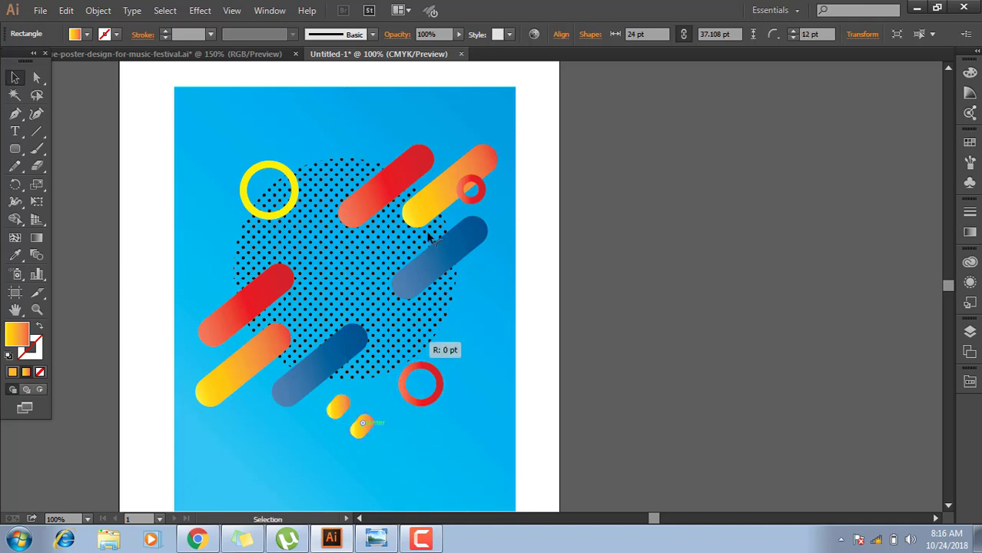
pyautogui.moveTo(450, 137); pyautogui.dragTo(452, 140)
pyautogui.click(469, 454)
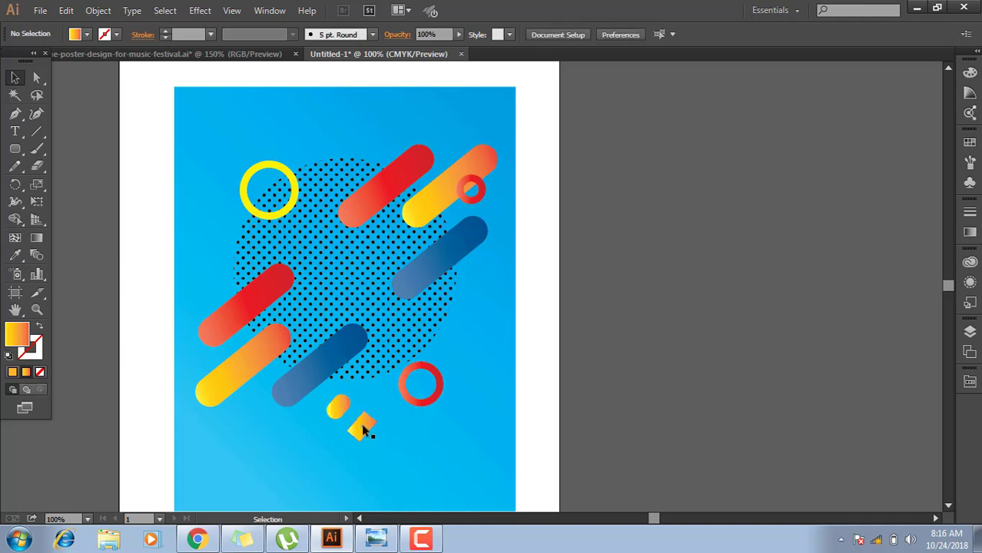
pyautogui.click(364, 427)
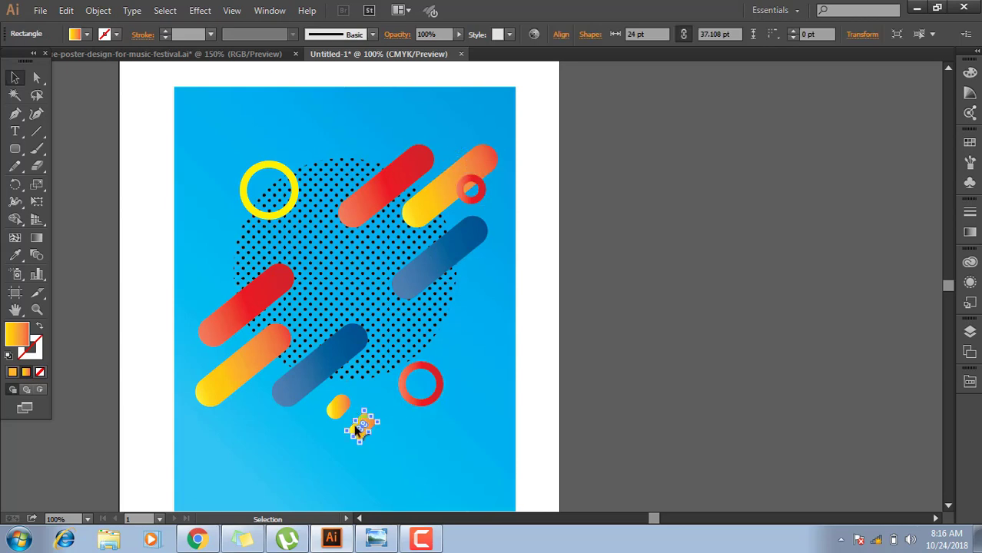
pyautogui.moveTo(364, 424); pyautogui.dragTo(359, 443)
pyautogui.moveTo(362, 419)
pyautogui.mouseDown()
pyautogui.moveTo(371, 417)
pyautogui.moveTo(383, 137)
pyautogui.moveTo(384, 150)
pyautogui.mouseUp()
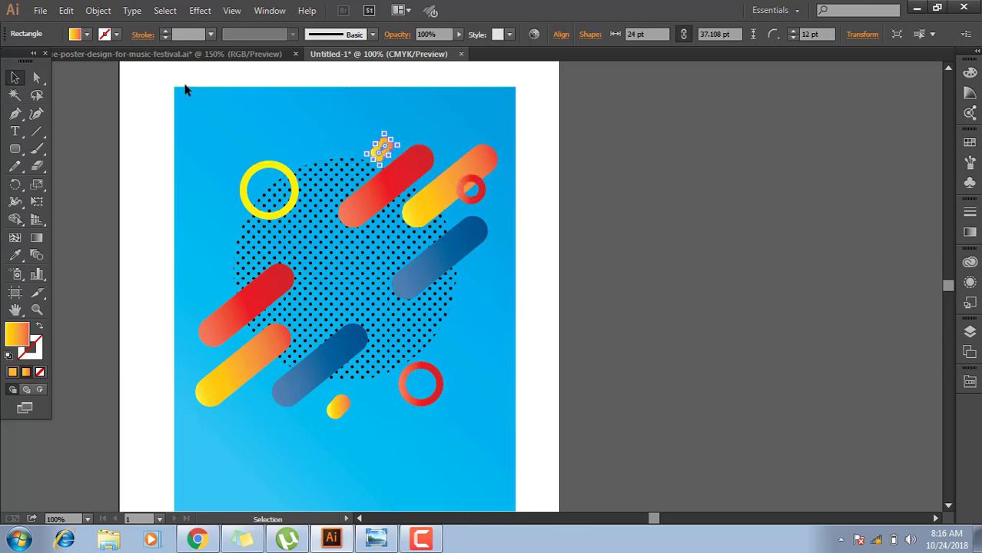
# Fill the copied small capsule with red from the swatches.
pyautogui.click(87, 34)
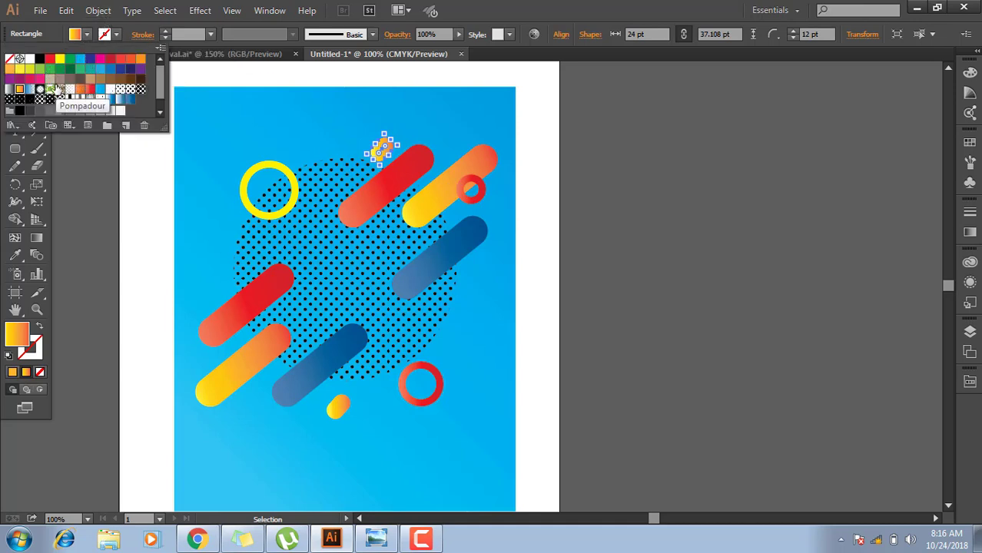
pyautogui.click(90, 89)
pyautogui.click(605, 158)
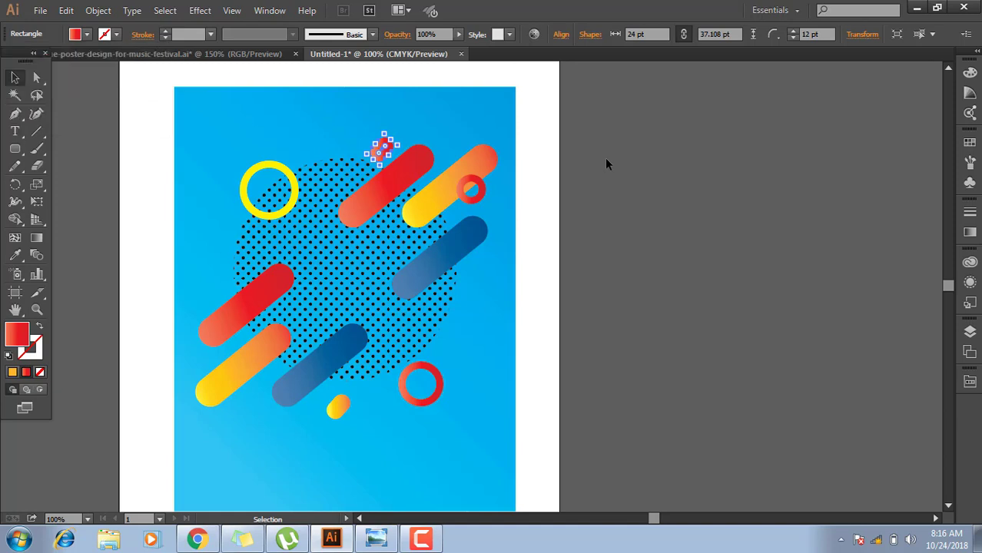
pyautogui.click(606, 160)
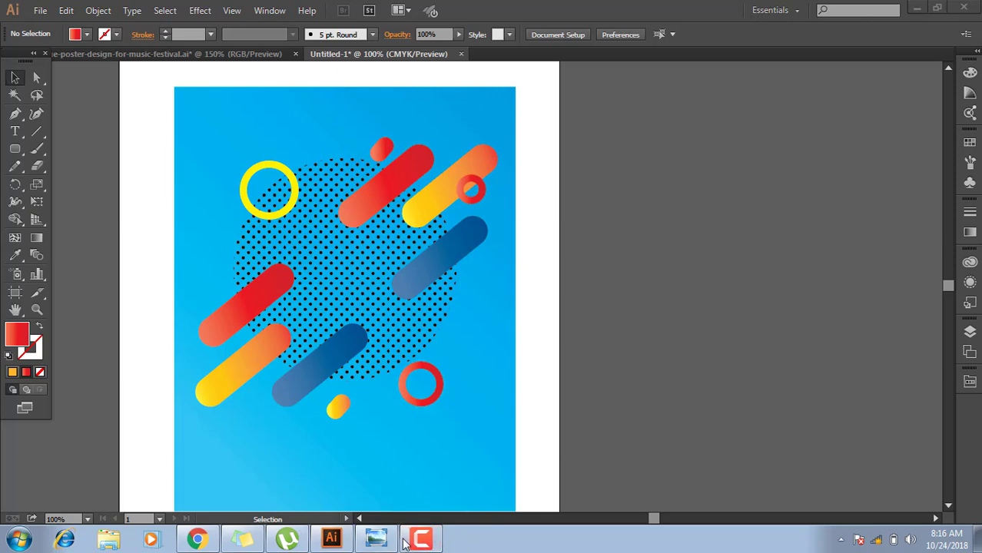
# Draw a small red circle to the right of the blue capsule.
pyautogui.moveTo(15, 149); pyautogui.dragTo(52, 181)
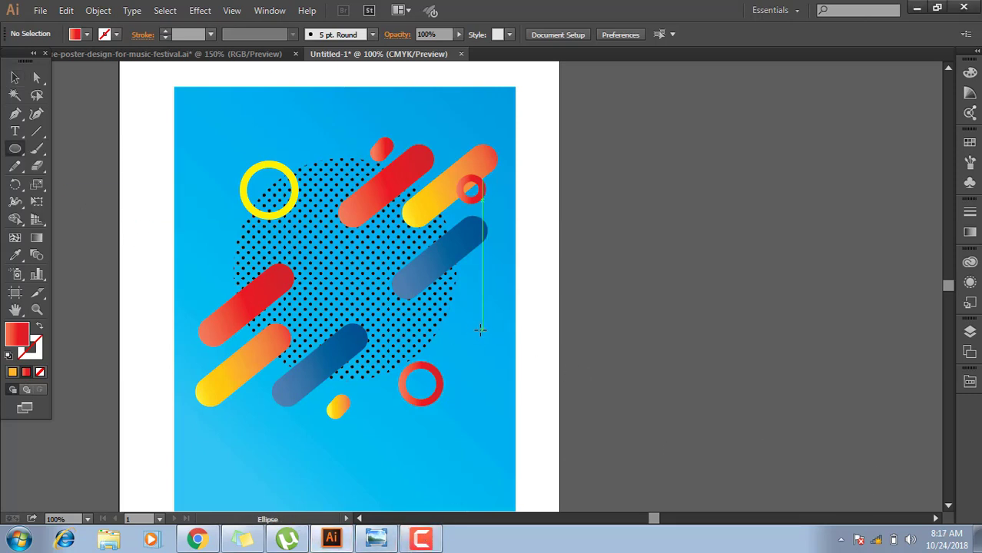
pyautogui.moveTo(453, 325); pyautogui.dragTo(465, 340)
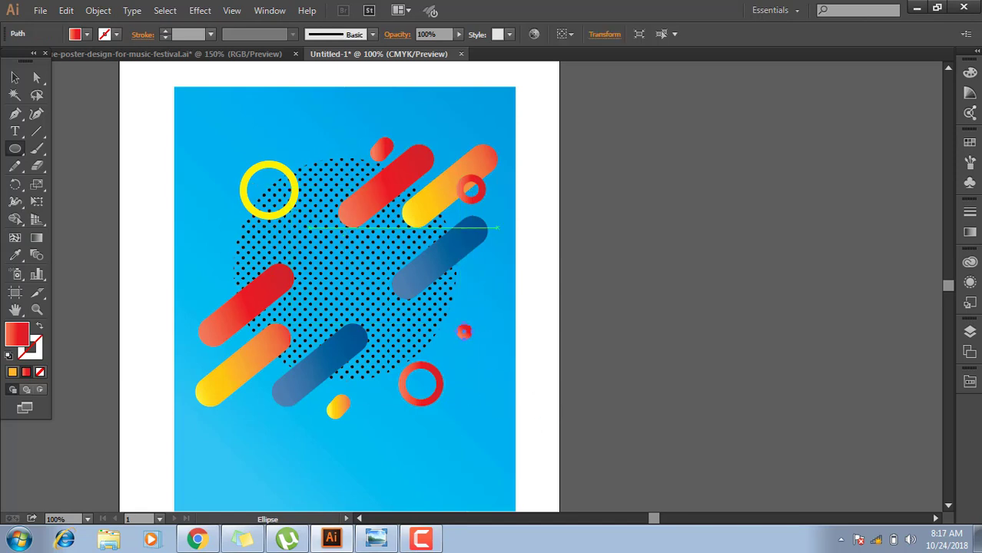
pyautogui.click(15, 78)
pyautogui.click(592, 346)
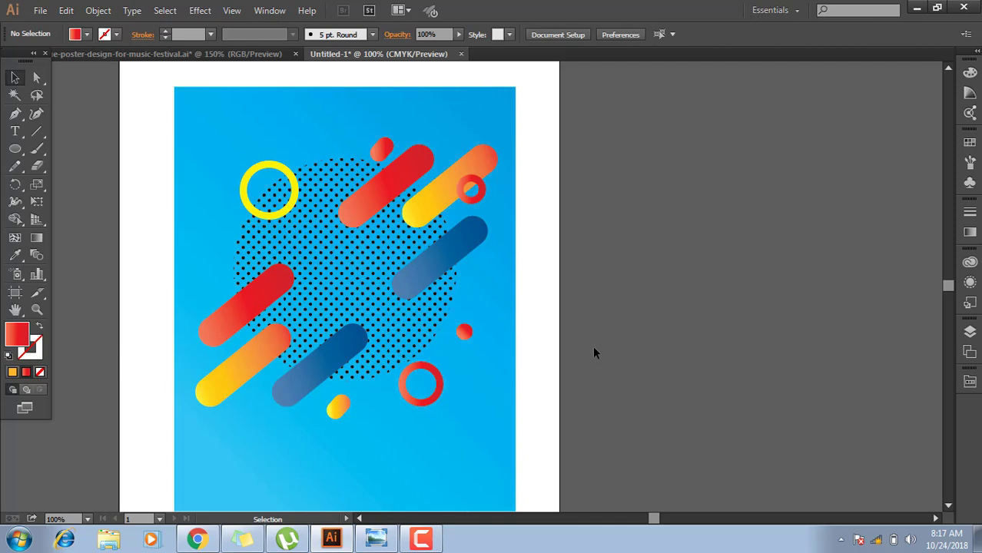
pyautogui.click(464, 332)
# Copy the red circle up near the top capsules and make it yellow.
pyautogui.moveTo(464, 332)
pyautogui.mouseDown()
pyautogui.moveTo(433, 153)
pyautogui.moveTo(452, 143)
pyautogui.mouseUp()
pyautogui.click(86, 35)
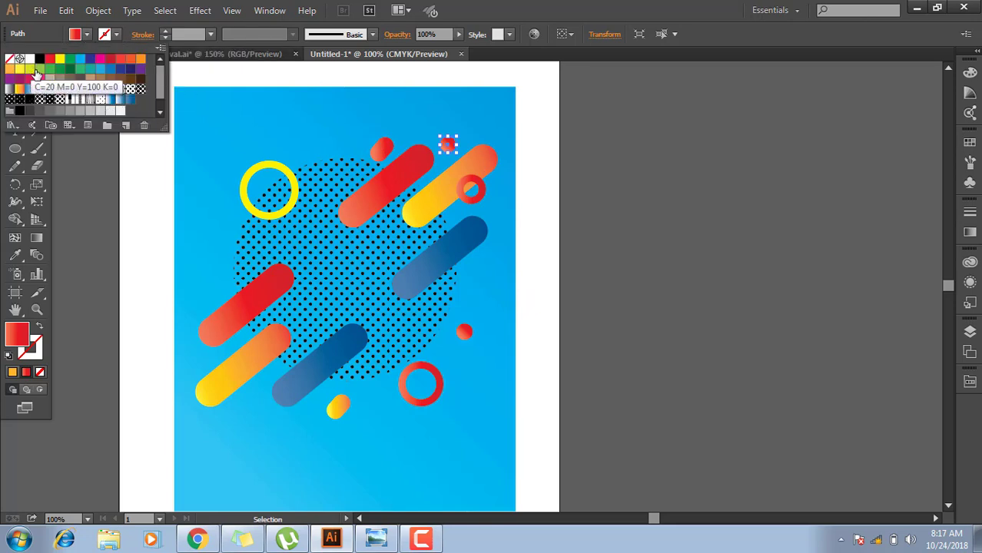
pyautogui.click(58, 60)
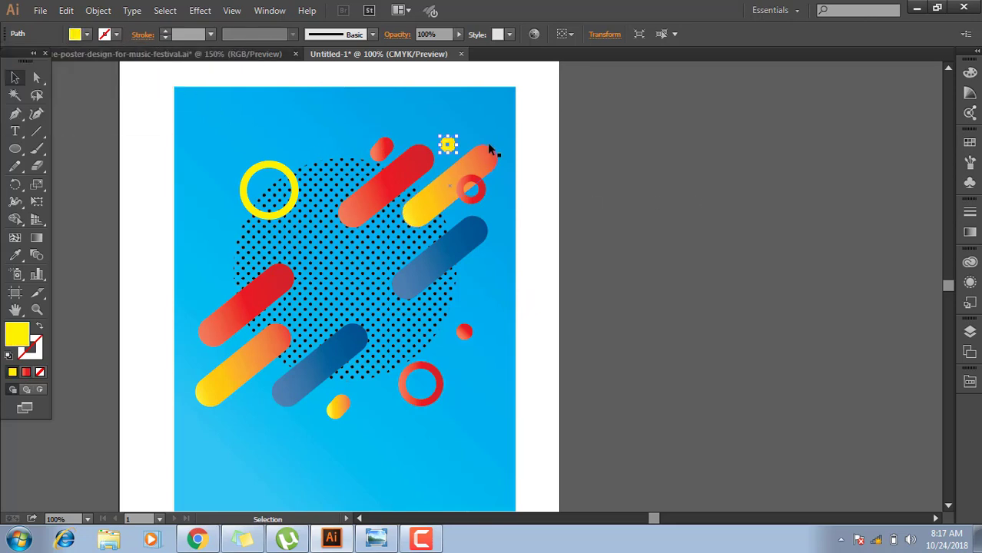
pyautogui.click(469, 126)
# Add an orange-gradient dot at the left capsule's end and a tiny orange copy above it.
pyautogui.moveTo(451, 144); pyautogui.dragTo(214, 359)
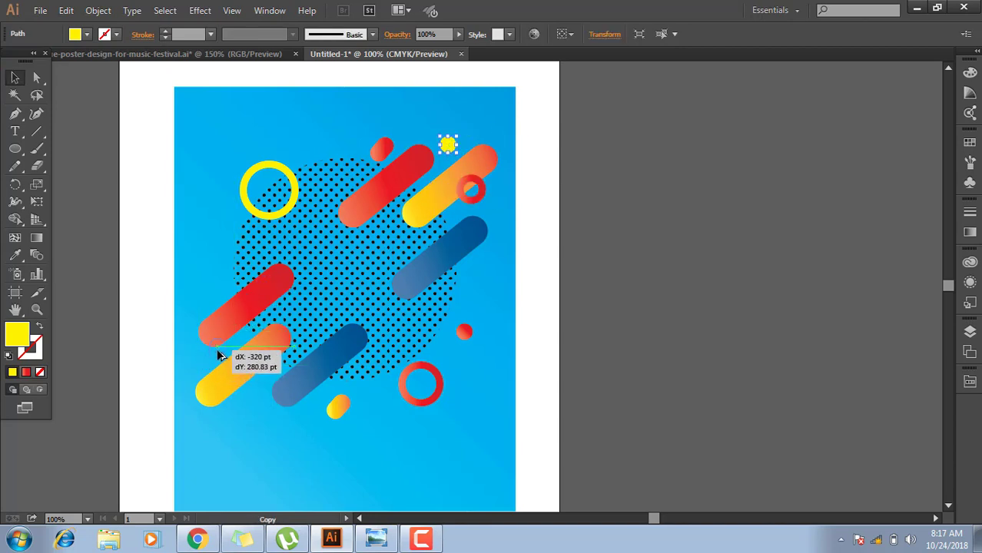
pyautogui.moveTo(214, 360); pyautogui.dragTo(217, 347)
pyautogui.click(87, 34)
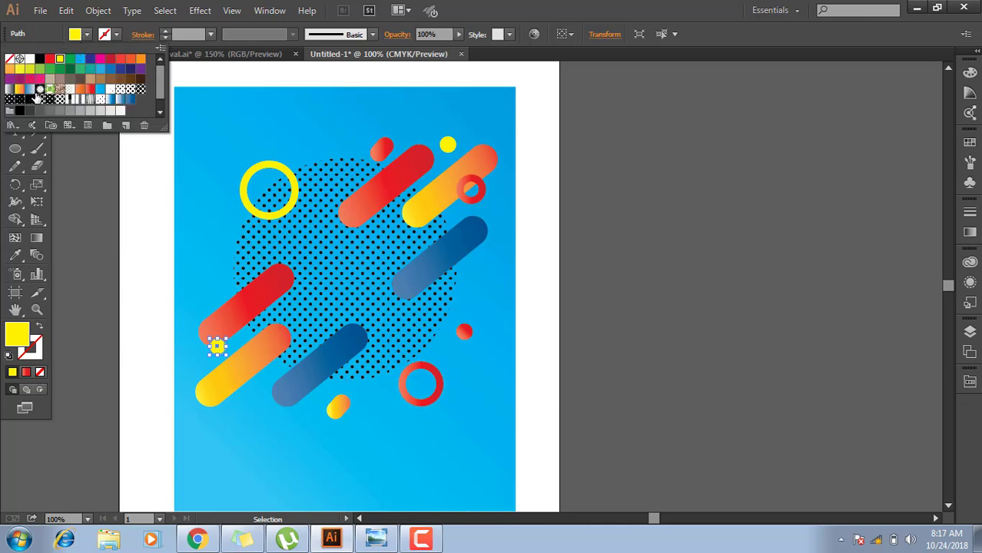
pyautogui.click(20, 91)
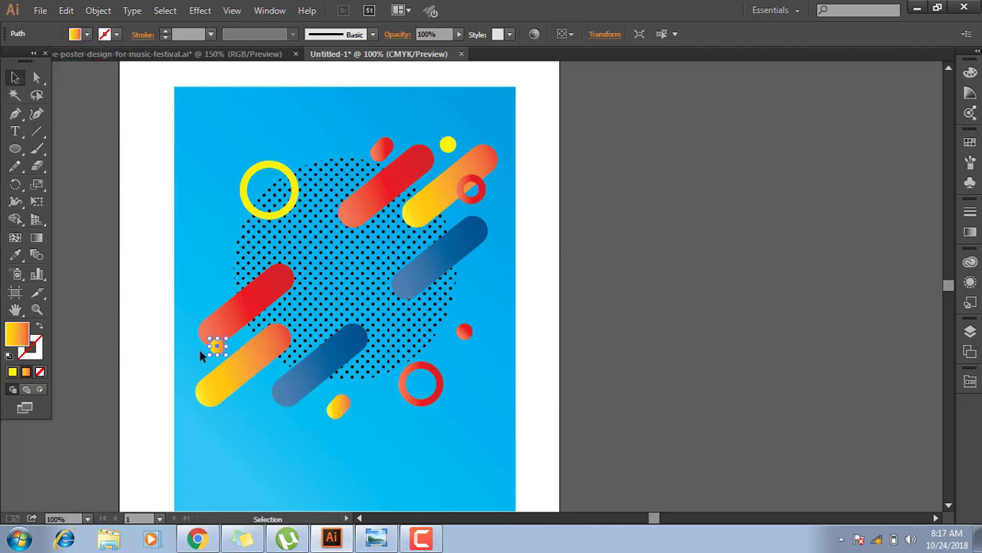
pyautogui.moveTo(219, 351); pyautogui.dragTo(223, 246)
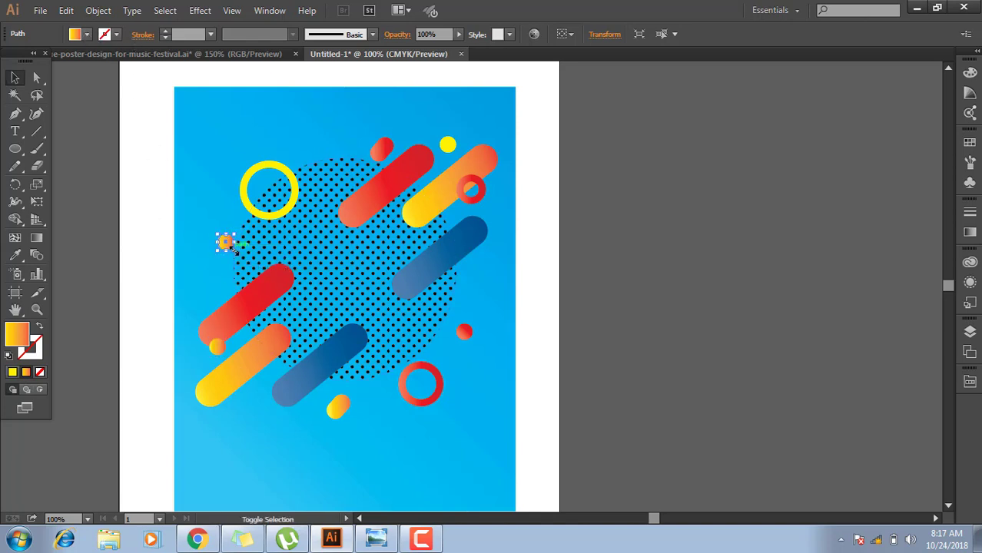
pyautogui.moveTo(233, 248); pyautogui.dragTo(224, 248)
pyautogui.click(214, 262)
pyautogui.click(223, 242)
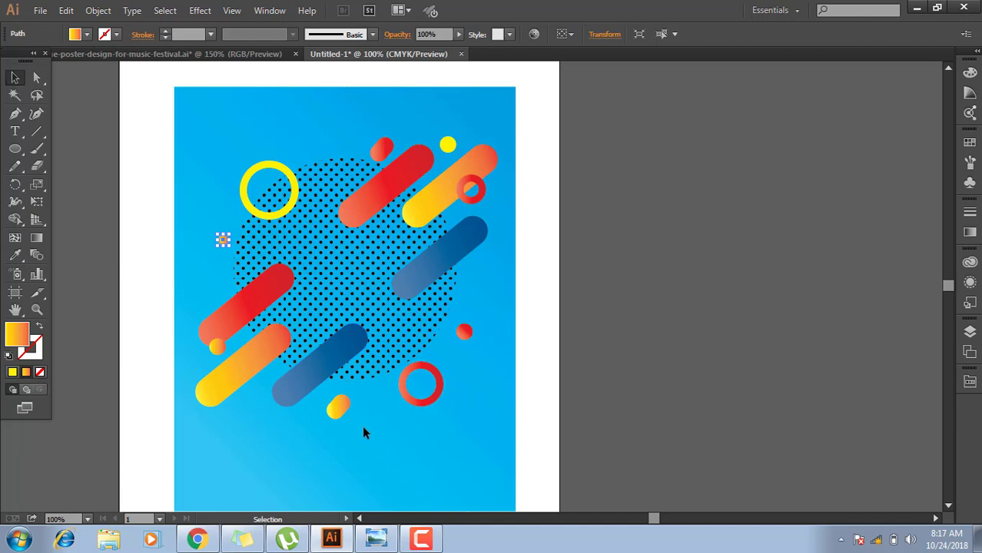
pyautogui.click(362, 426)
# Move the red circle up beside the blue capsule and stretch it vertically.
pyautogui.click(465, 332)
pyautogui.moveTo(470, 332); pyautogui.dragTo(478, 285)
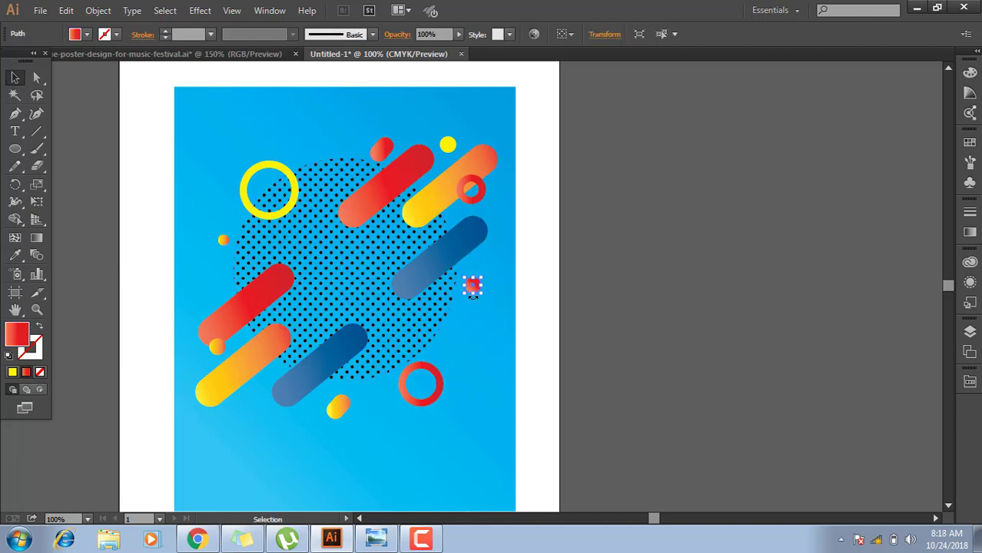
pyautogui.moveTo(472, 294); pyautogui.dragTo(455, 337)
# Undo the red circle's stretch and place a shrunken yellow dot copy inside the lower red ring.
pyautogui.hotkey('ctrl', 'z')
pyautogui.scroll(1, 469, 287)
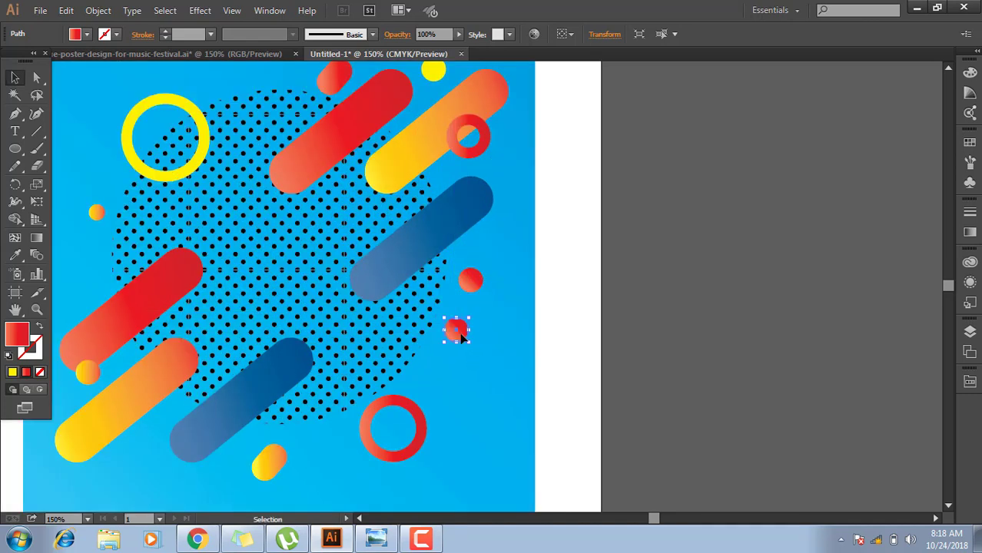
pyautogui.click(81, 36)
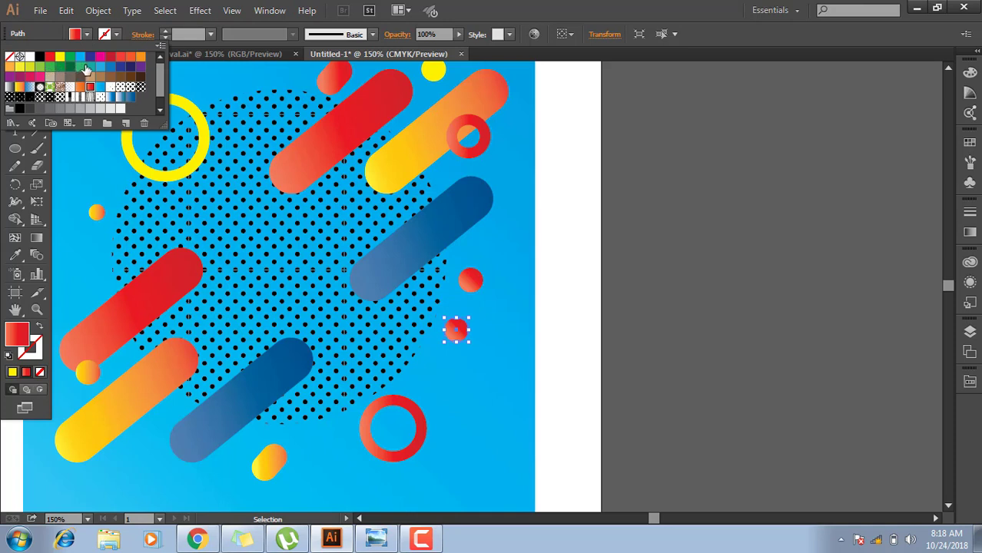
pyautogui.click(59, 58)
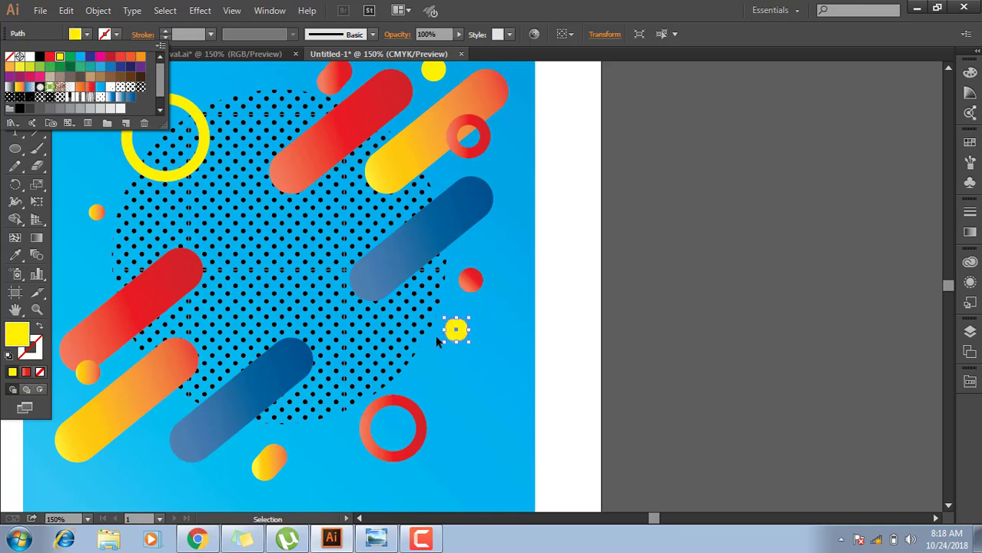
pyautogui.click(460, 343)
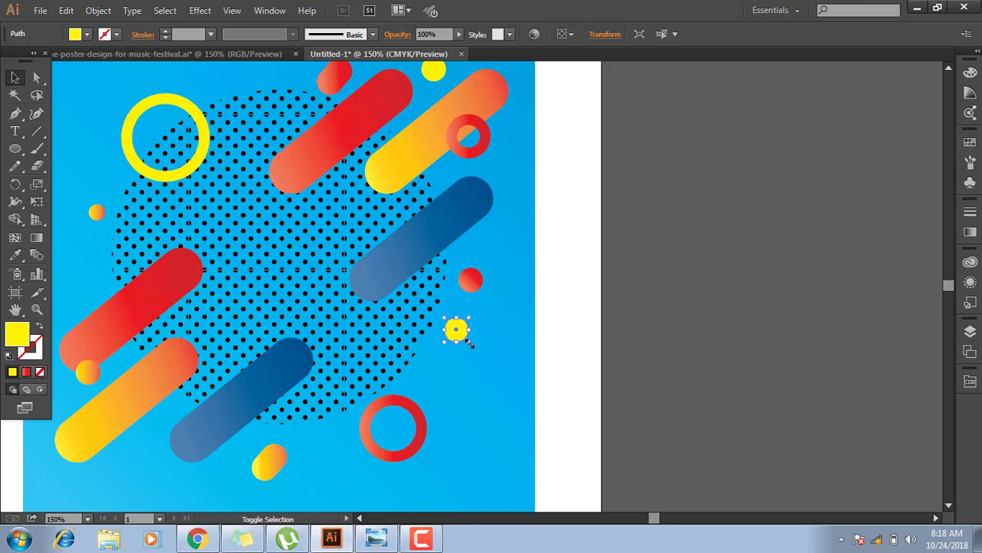
pyautogui.moveTo(469, 344)
pyautogui.mouseDown()
pyautogui.moveTo(462, 337)
pyautogui.moveTo(421, 376)
pyautogui.moveTo(392, 435)
pyautogui.mouseUp()
pyautogui.click(597, 368)
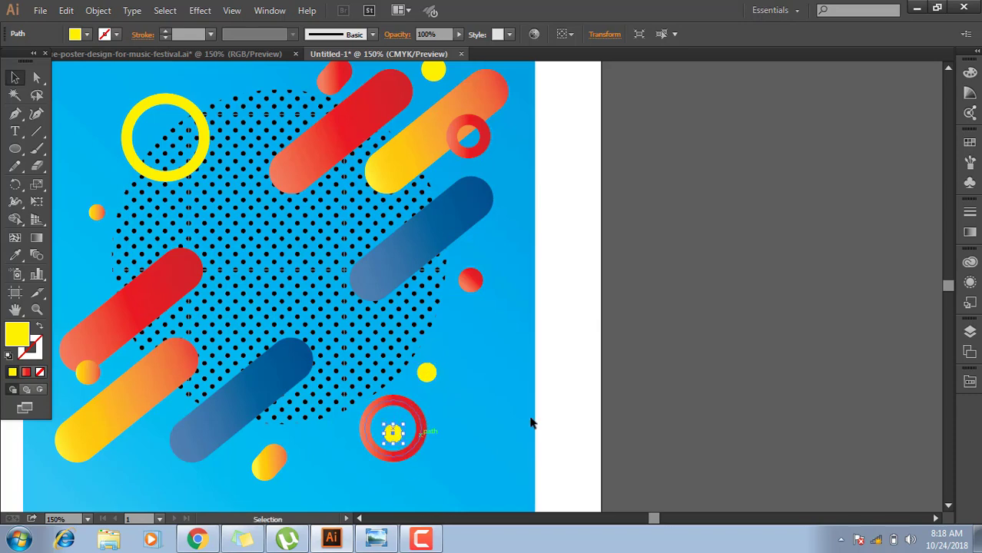
pyautogui.click(562, 362)
# Copy the red dot up above the dotted circle and add a yellow dot there too.
pyautogui.hotkey('ctrl', '-')
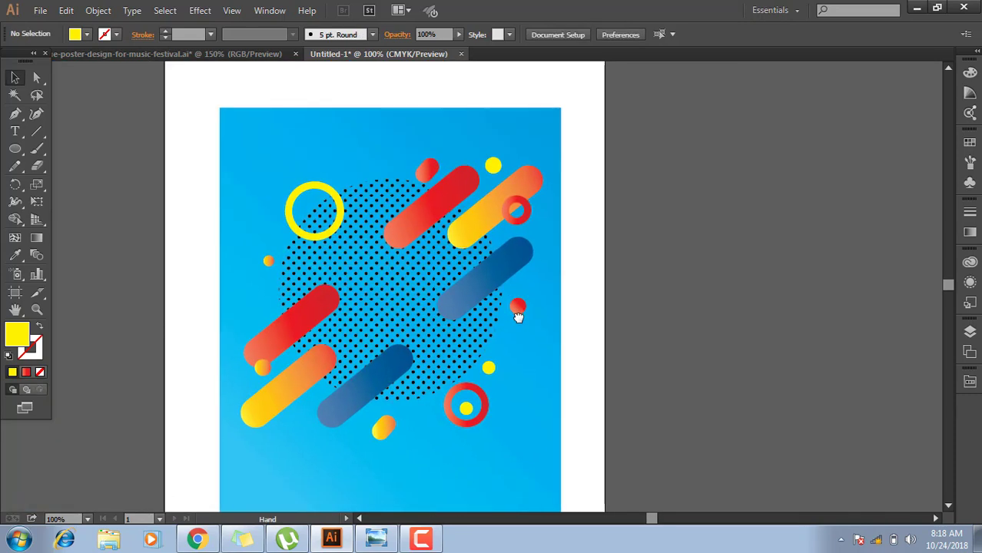
pyautogui.moveTo(505, 316); pyautogui.dragTo(521, 294)
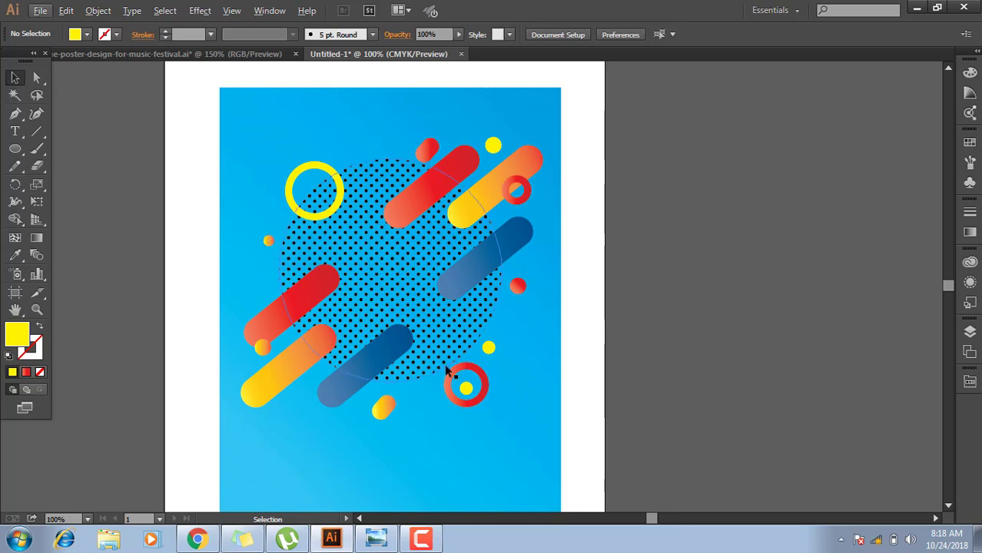
pyautogui.click(518, 288)
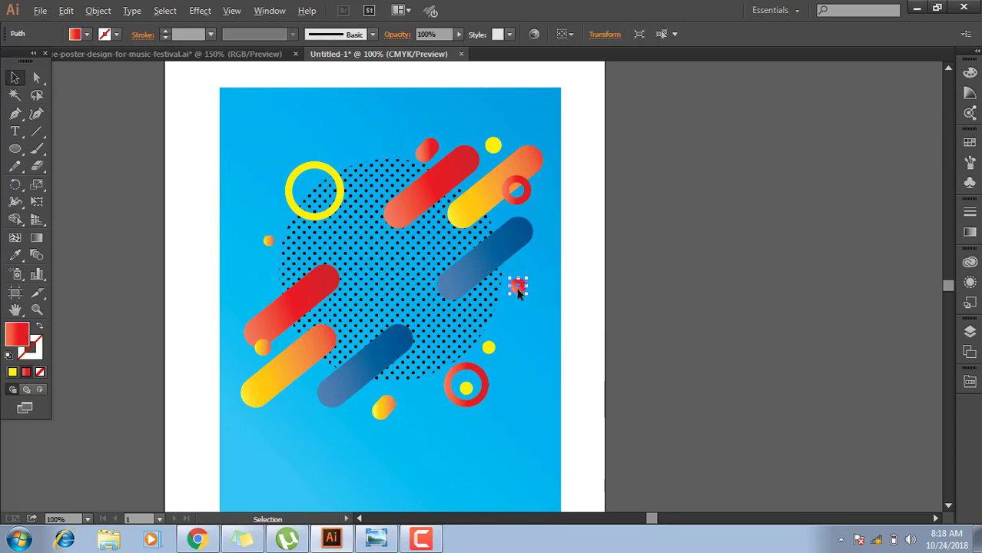
pyautogui.moveTo(518, 292)
pyautogui.mouseDown()
pyautogui.moveTo(348, 150)
pyautogui.moveTo(377, 140)
pyautogui.moveTo(346, 126)
pyautogui.mouseUp()
pyautogui.click(88, 35)
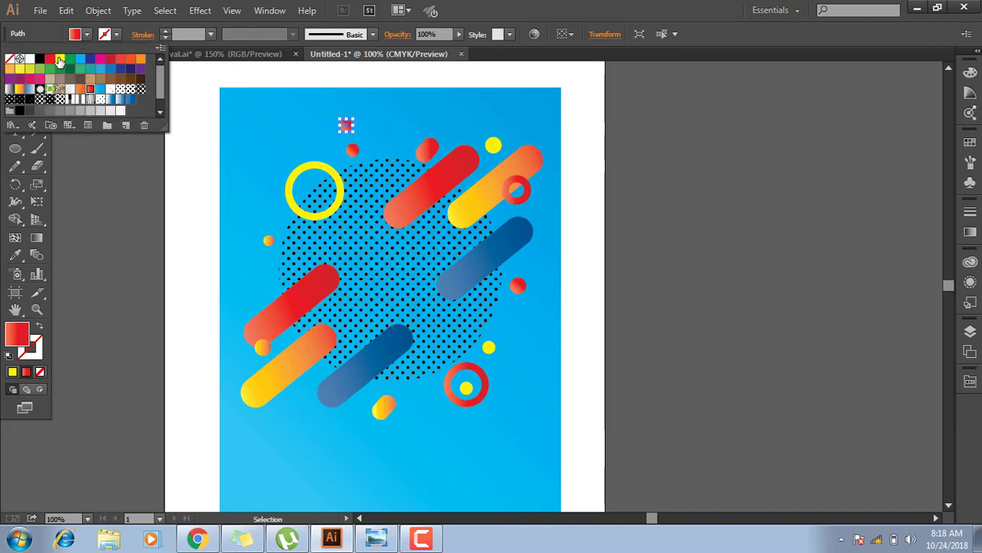
pyautogui.click(59, 62)
pyautogui.click(120, 197)
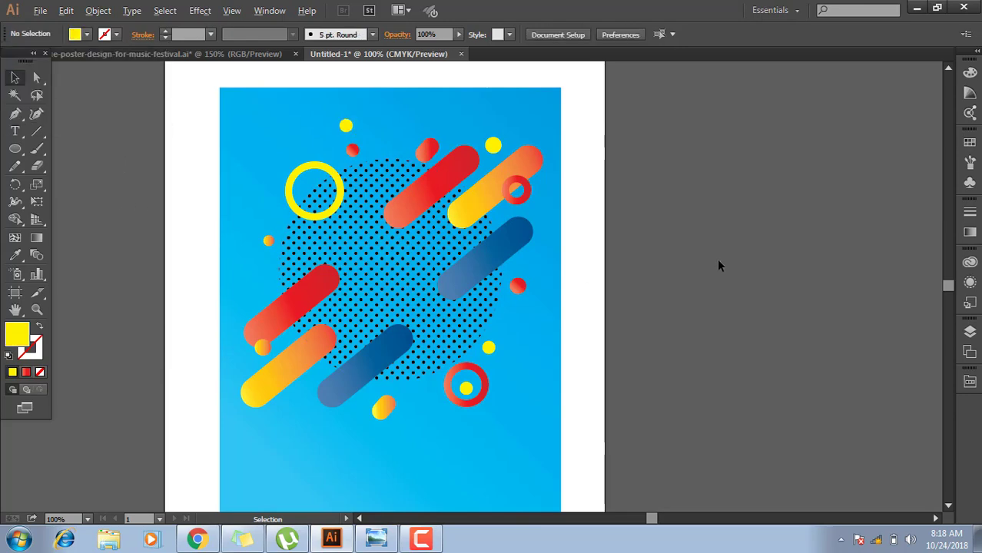
pyautogui.hotkey('ctrl', '0')
pyautogui.scroll(1, 716, 257)
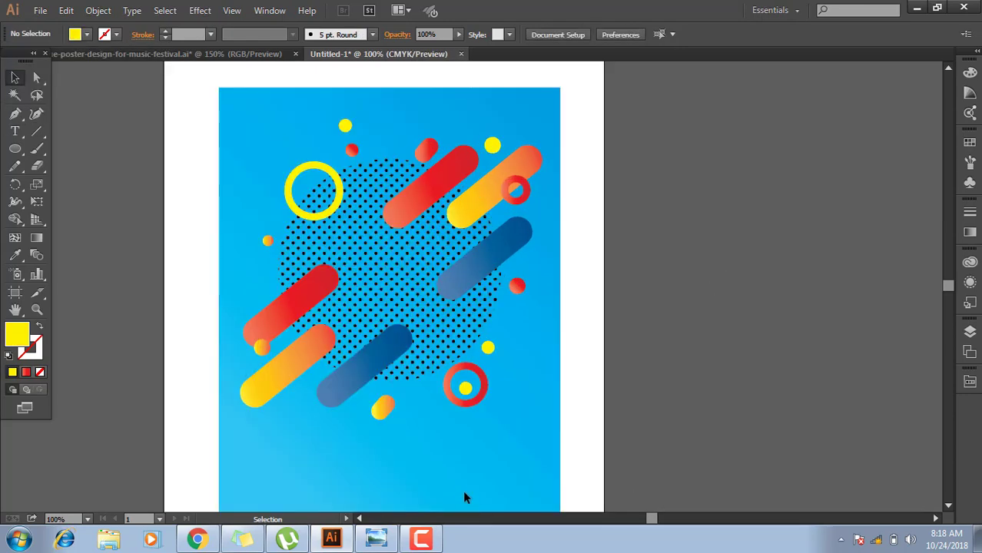
# Draw a solid yellow circle, about 230 pt across, over the centre of the dot pattern.
pyautogui.click(17, 151)
pyautogui.moveTo(338, 209)
pyautogui.mouseDown()
pyautogui.moveTo(472, 338)
pyautogui.moveTo(463, 351)
pyautogui.mouseUp()
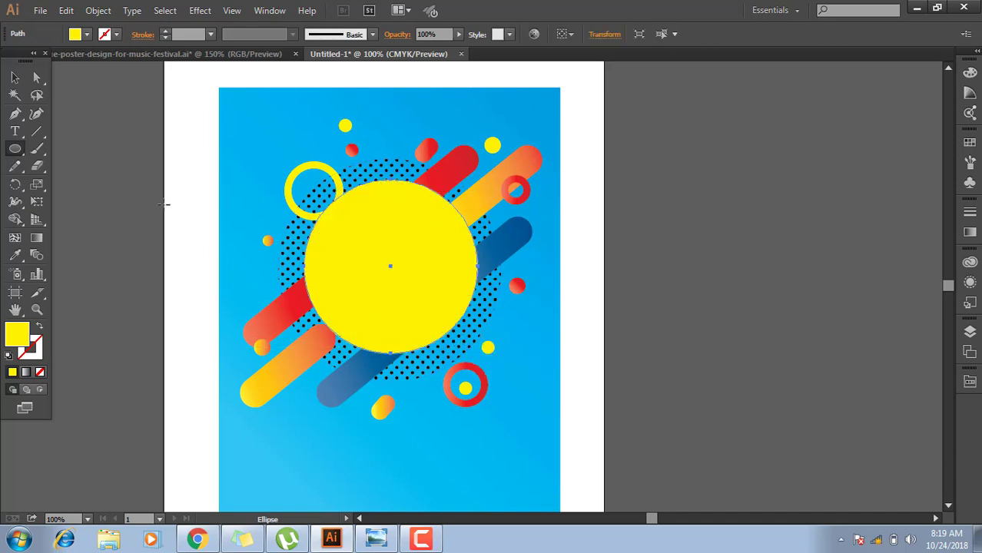
pyautogui.click(15, 78)
pyautogui.click(637, 207)
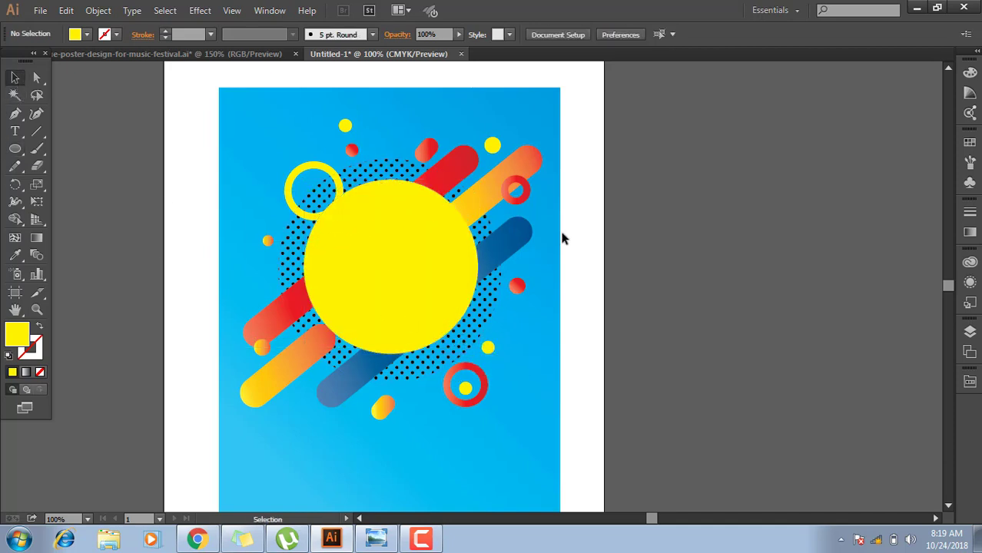
pyautogui.click(412, 262)
pyautogui.click(643, 292)
pyautogui.scroll(-1, 638, 277)
pyautogui.scroll(1, 641, 286)
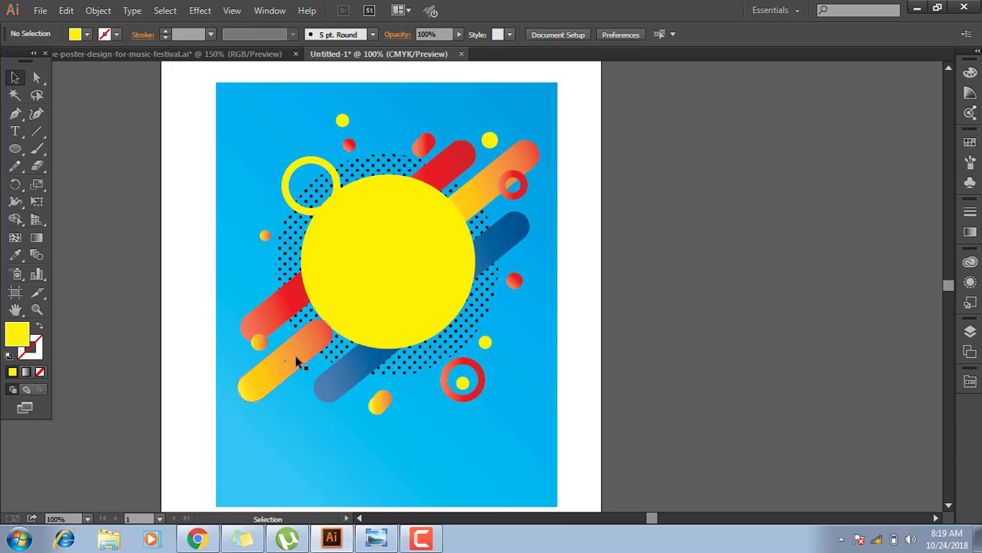
# Shift the large yellow circle and the orange, blue and dark blue capsules into position.
pyautogui.moveTo(401, 318)
pyautogui.mouseDown()
pyautogui.moveTo(394, 334)
pyautogui.moveTo(397, 312)
pyautogui.mouseUp()
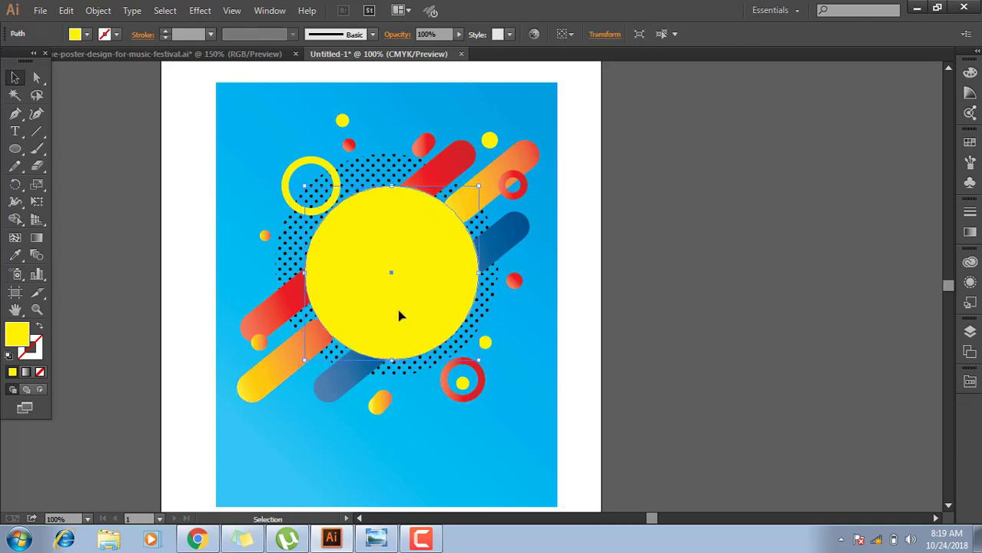
pyautogui.moveTo(273, 367); pyautogui.dragTo(286, 355)
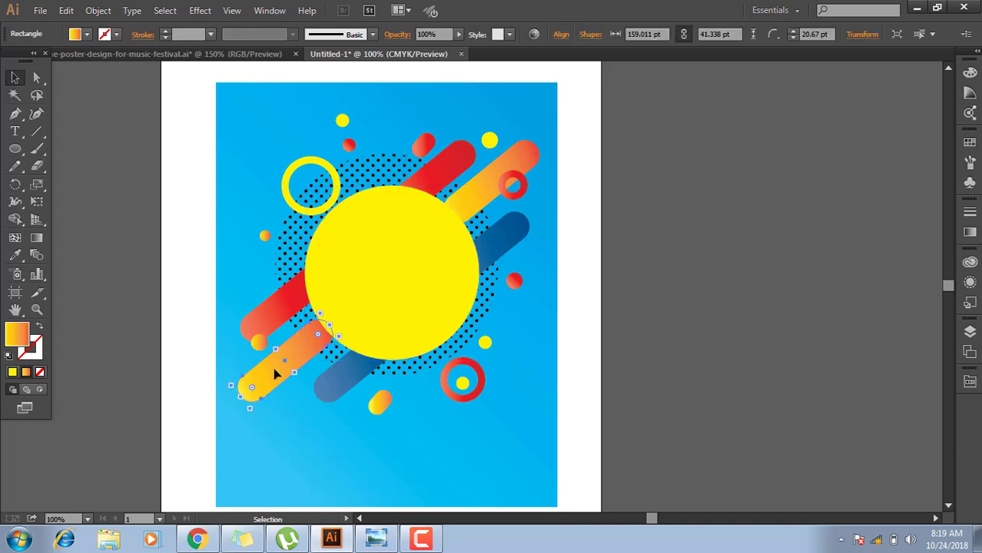
pyautogui.moveTo(335, 388); pyautogui.dragTo(341, 380)
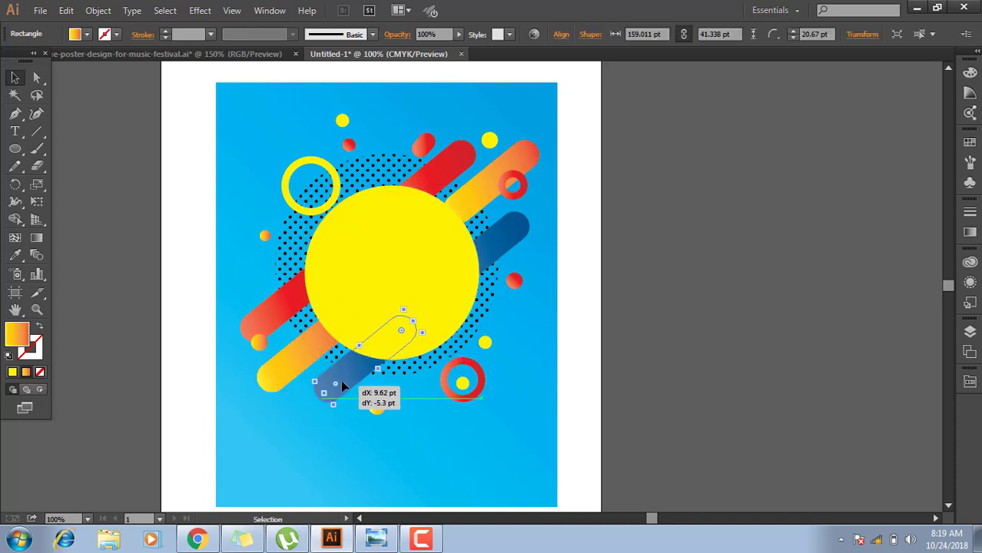
pyautogui.moveTo(258, 313); pyautogui.dragTo(275, 310)
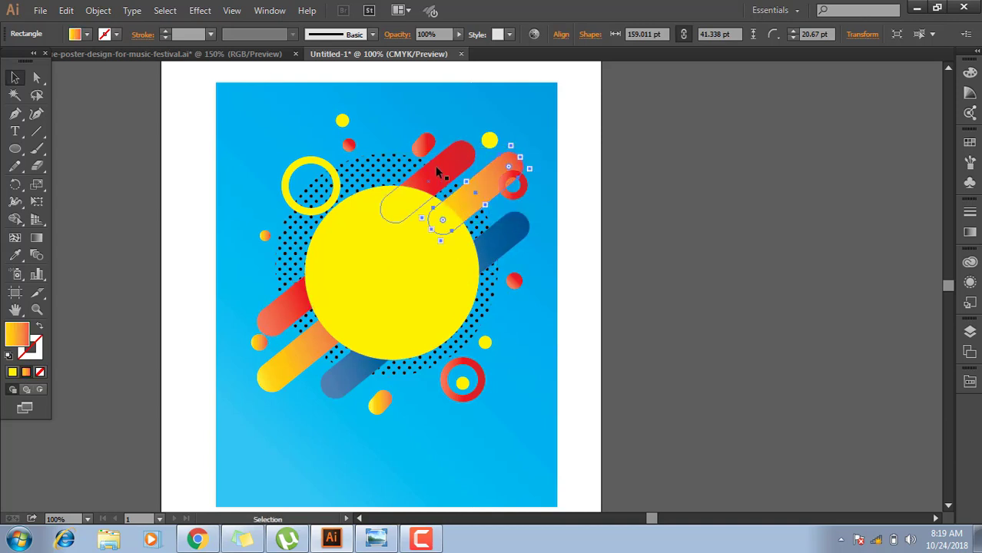
pyautogui.moveTo(484, 198); pyautogui.dragTo(428, 173)
pyautogui.moveTo(513, 247); pyautogui.dragTo(509, 244)
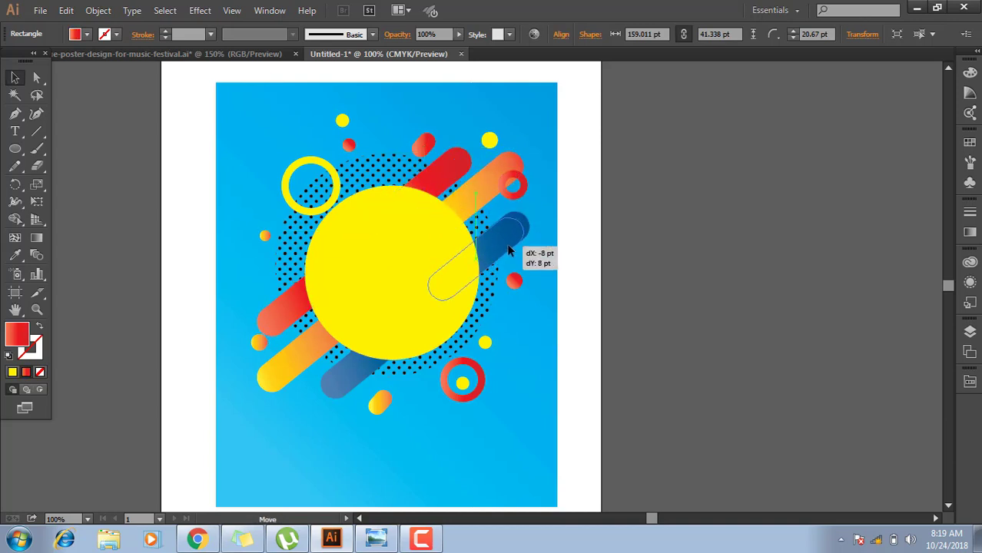
pyautogui.click(675, 247)
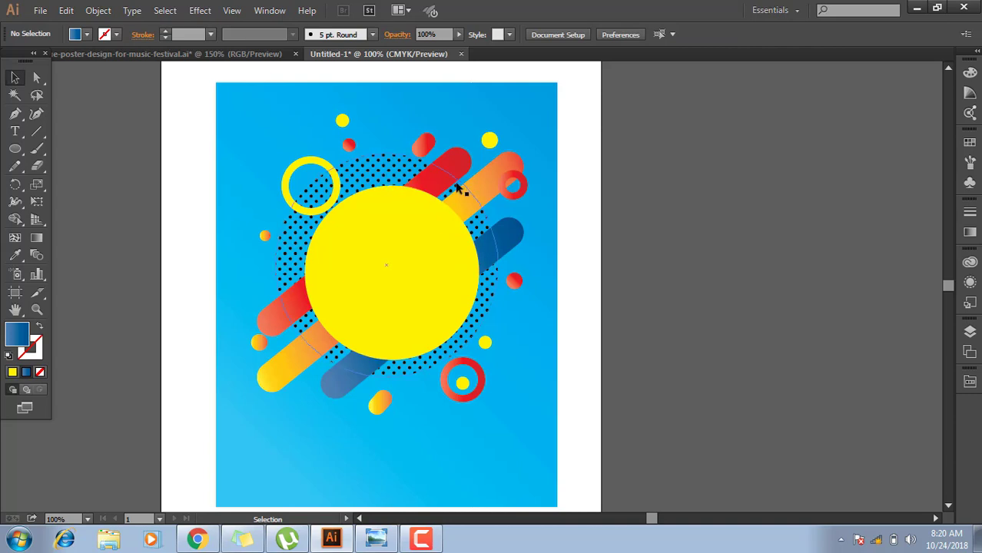
# Reposition the small red ring at upper right and nudge the lower orange capsule up-right.
pyautogui.click(523, 194)
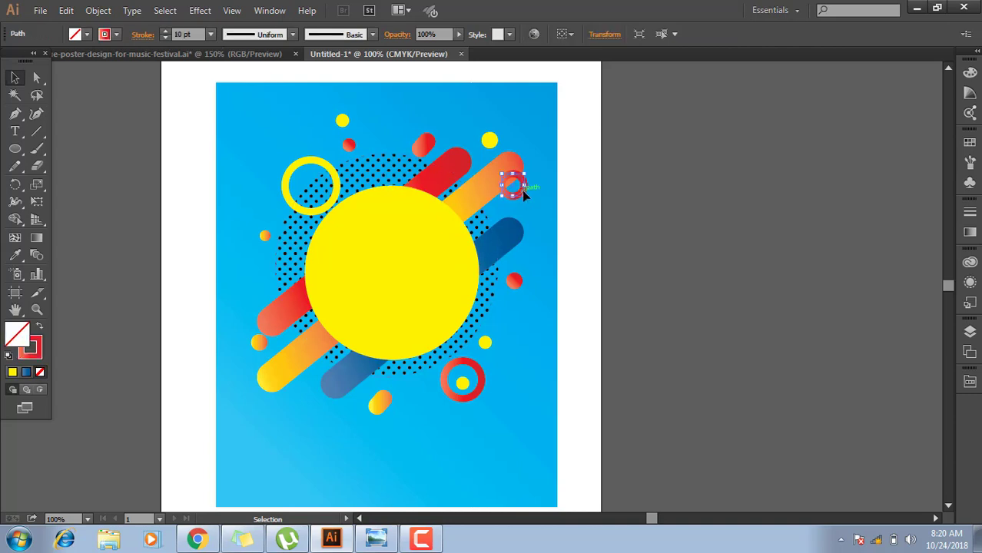
pyautogui.moveTo(522, 190); pyautogui.dragTo(527, 205)
pyautogui.click(607, 219)
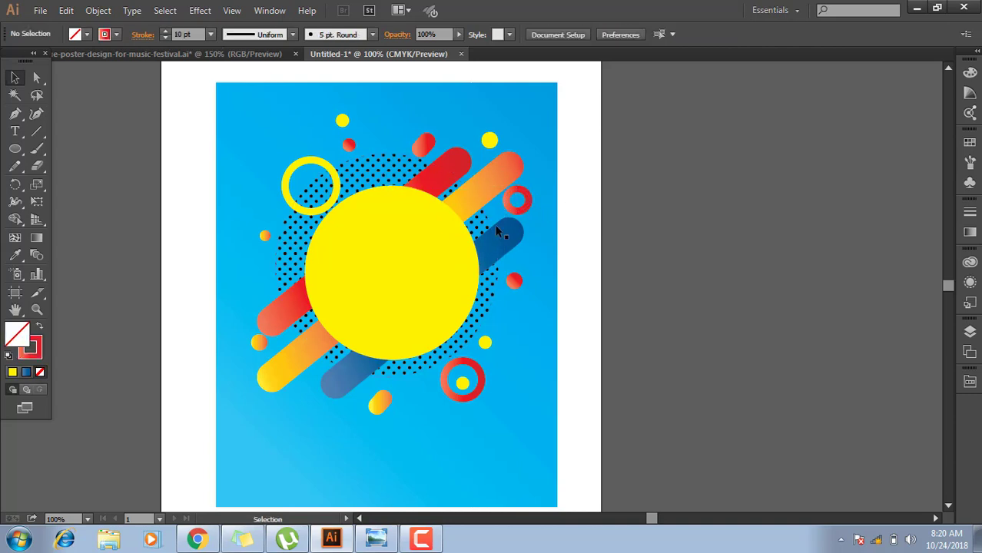
pyautogui.click(530, 211)
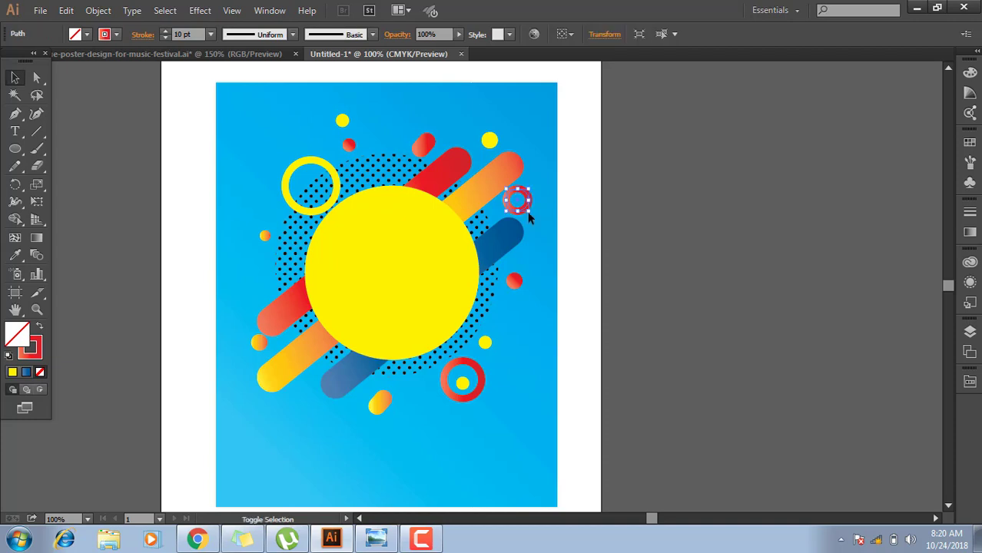
pyautogui.moveTo(528, 209); pyautogui.dragTo(526, 206)
pyautogui.click(582, 244)
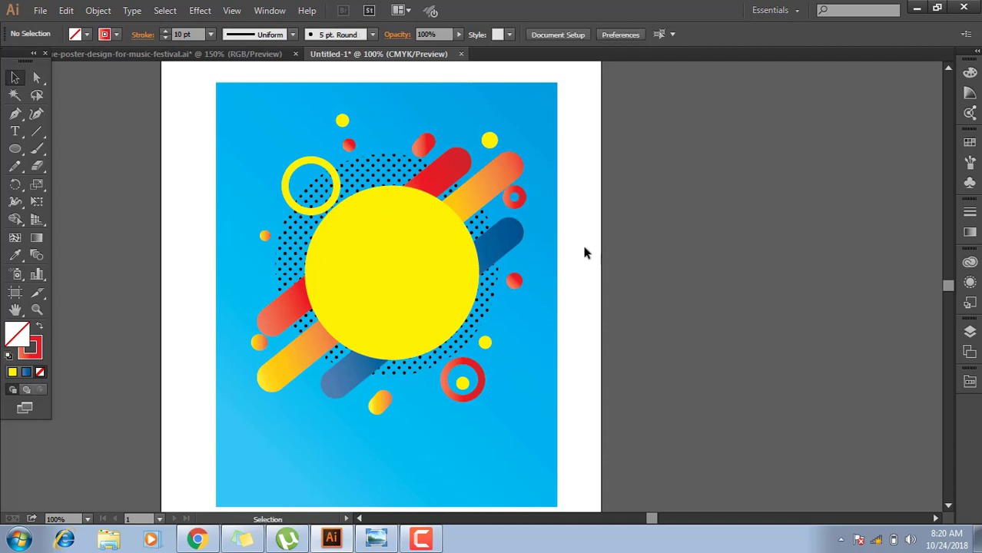
pyautogui.click(315, 352)
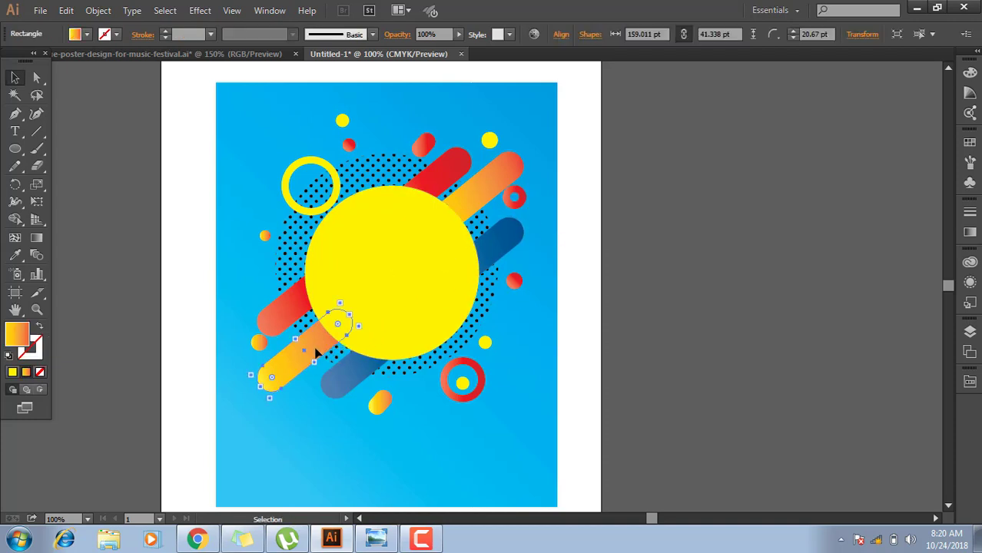
pyautogui.press('Up')
pyautogui.press('Up')
pyautogui.press('Up')
pyautogui.press('Right')
pyautogui.press('Right')
pyautogui.press('Right')
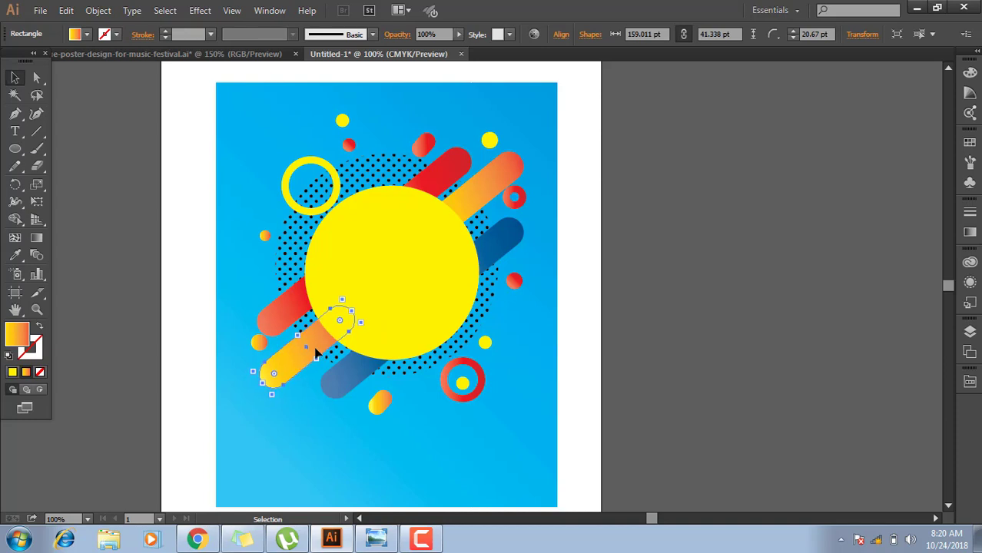
pyautogui.click(628, 361)
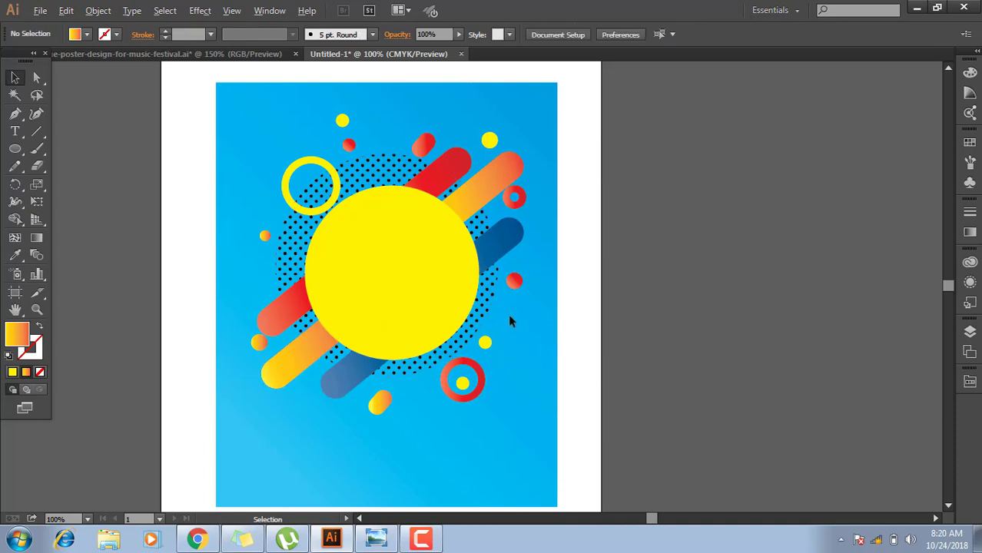
# Centre the yellow dot in the lower red ring and nudge the large yellow circle up-left.
pyautogui.click(464, 383)
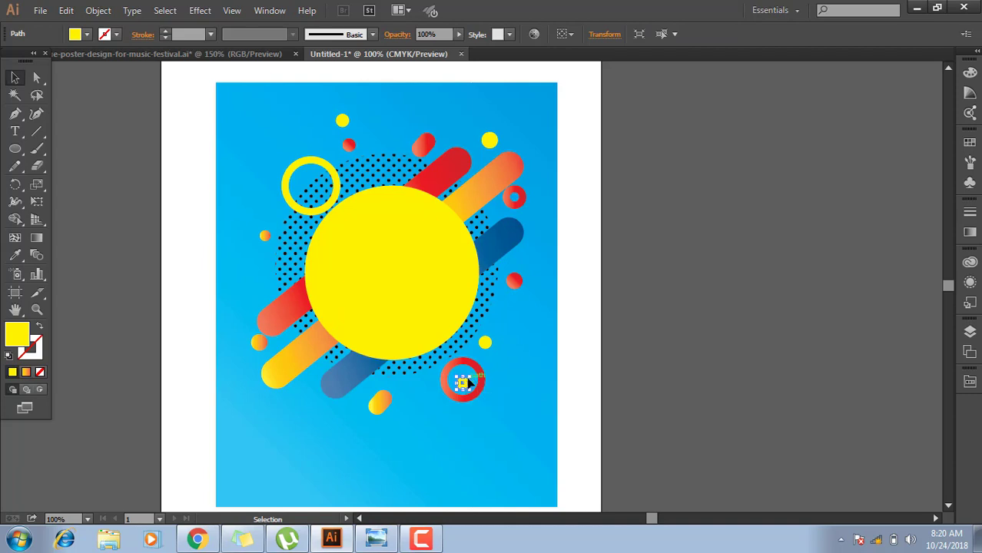
pyautogui.moveTo(465, 383); pyautogui.dragTo(467, 379)
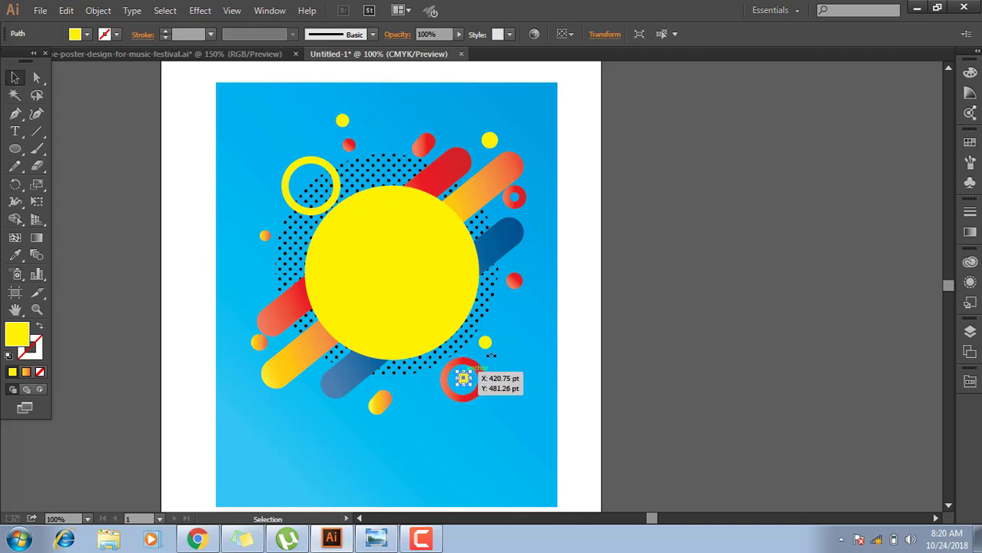
pyautogui.click(592, 320)
pyautogui.click(436, 294)
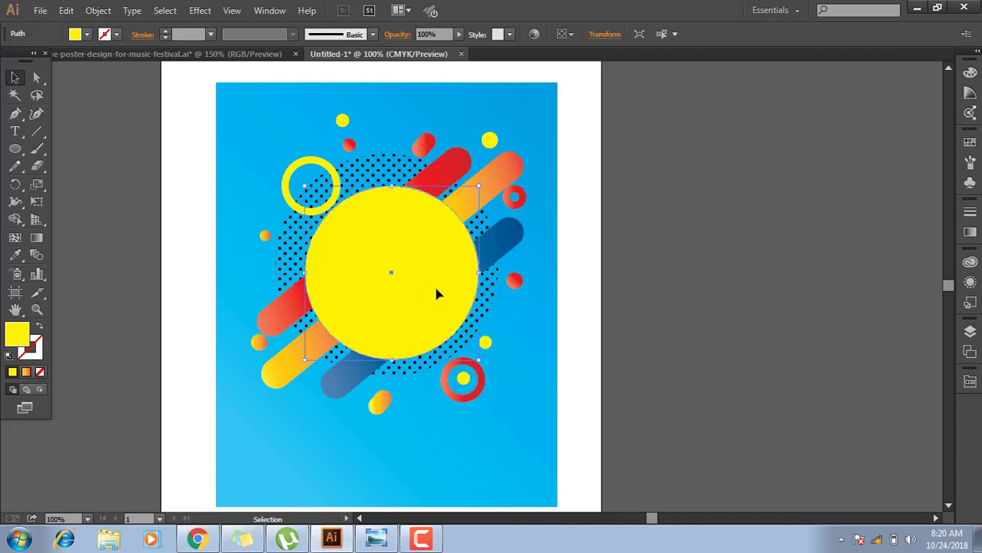
pyautogui.press('Up')
pyautogui.press('Up')
pyautogui.press('Up')
pyautogui.press('Up')
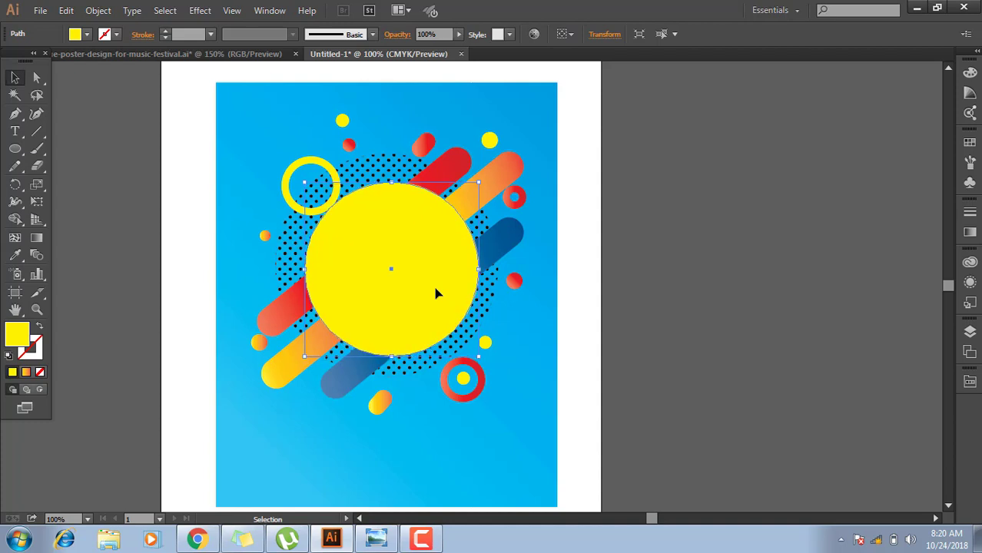
pyautogui.press('Left')
pyautogui.press('Left')
pyautogui.press('Left')
pyautogui.press('Left')
pyautogui.click(756, 292)
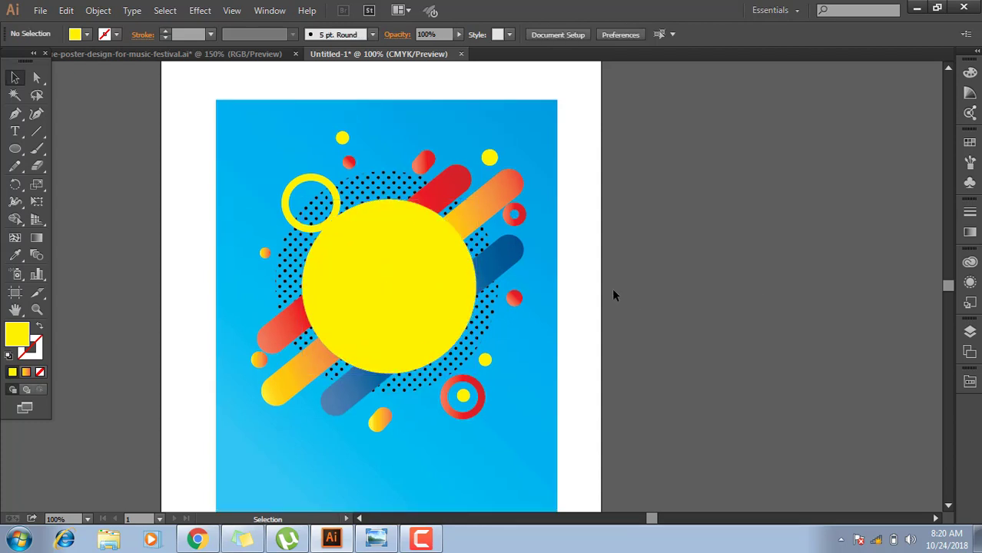
pyautogui.hotkey('ctrl', '-')
pyautogui.hotkey('ctrl', '+')
pyautogui.moveTo(645, 303)
pyautogui.mouseDown()
pyautogui.moveTo(632, 291)
pyautogui.moveTo(659, 279)
pyautogui.mouseUp()
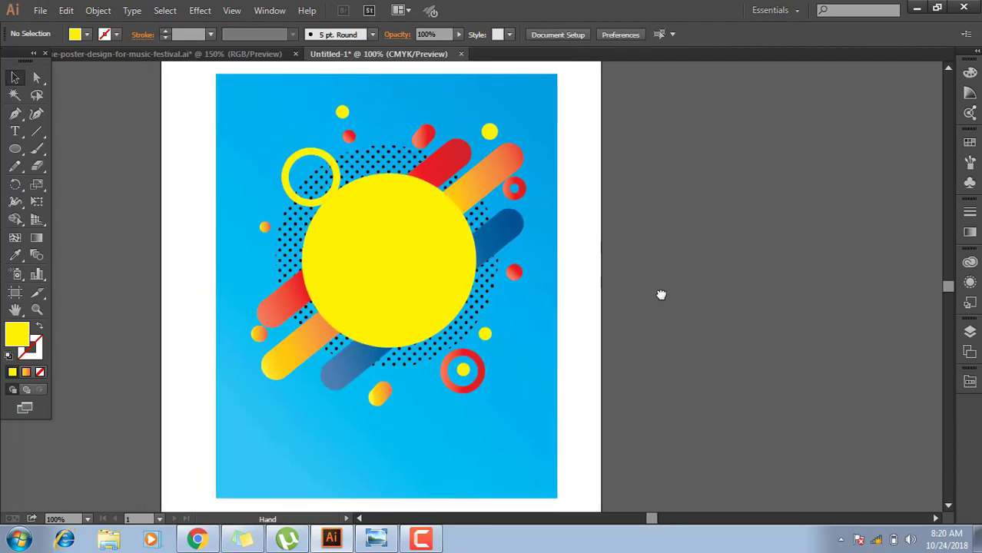
pyautogui.click(416, 257)
# Paste a copy of the yellow circle in front and scale it down slightly.
pyautogui.click(66, 10)
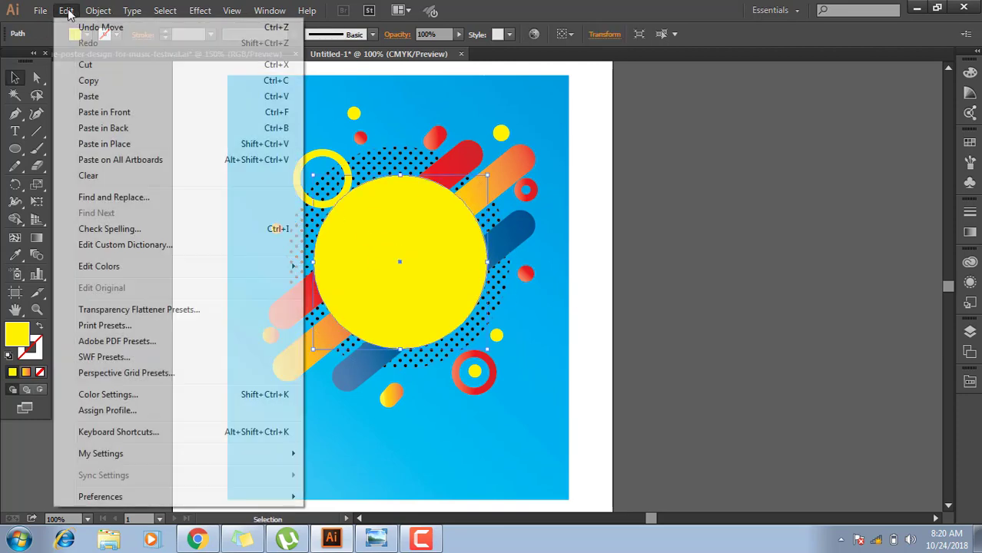
pyautogui.click(107, 82)
pyautogui.click(66, 11)
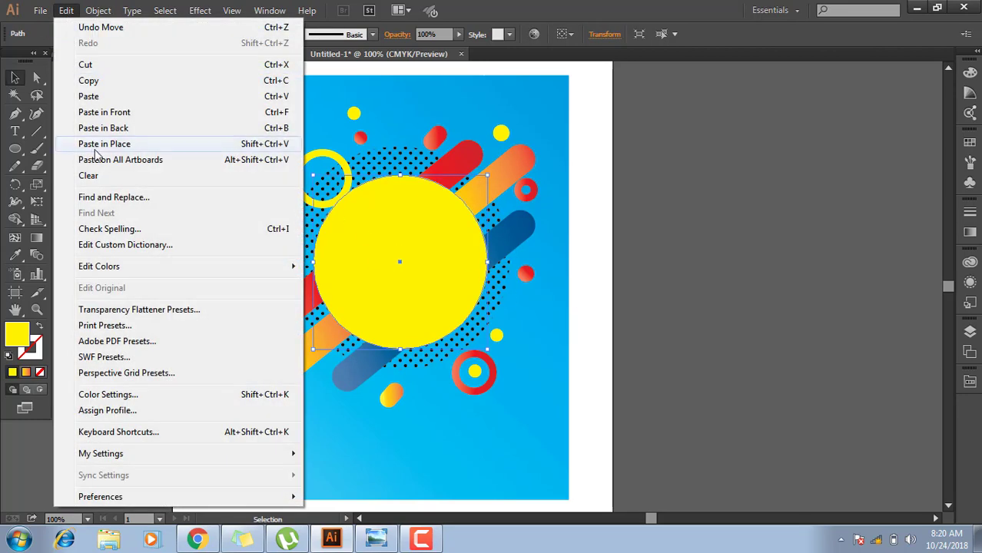
pyautogui.click(123, 115)
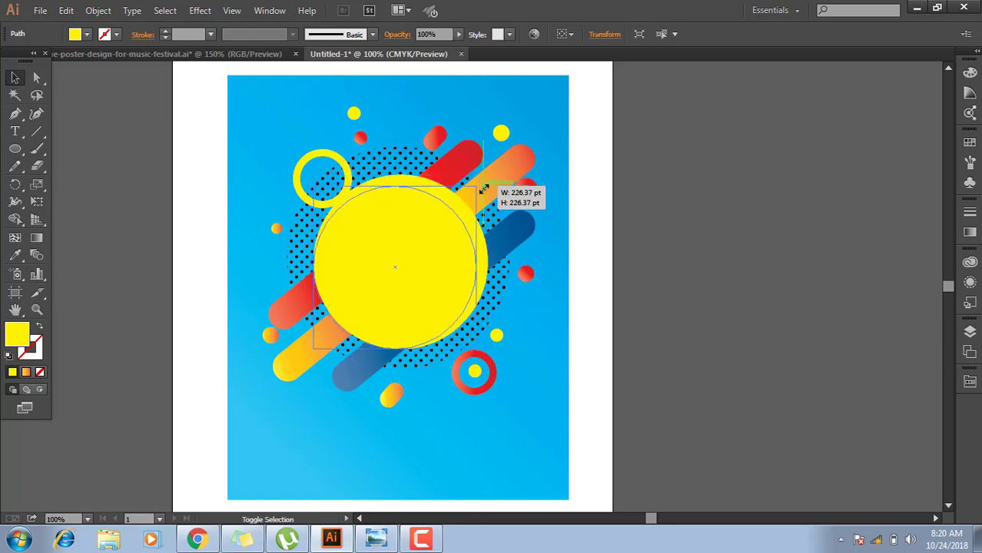
pyautogui.moveTo(488, 178); pyautogui.dragTo(473, 191)
pyautogui.moveTo(443, 245); pyautogui.dragTo(450, 246)
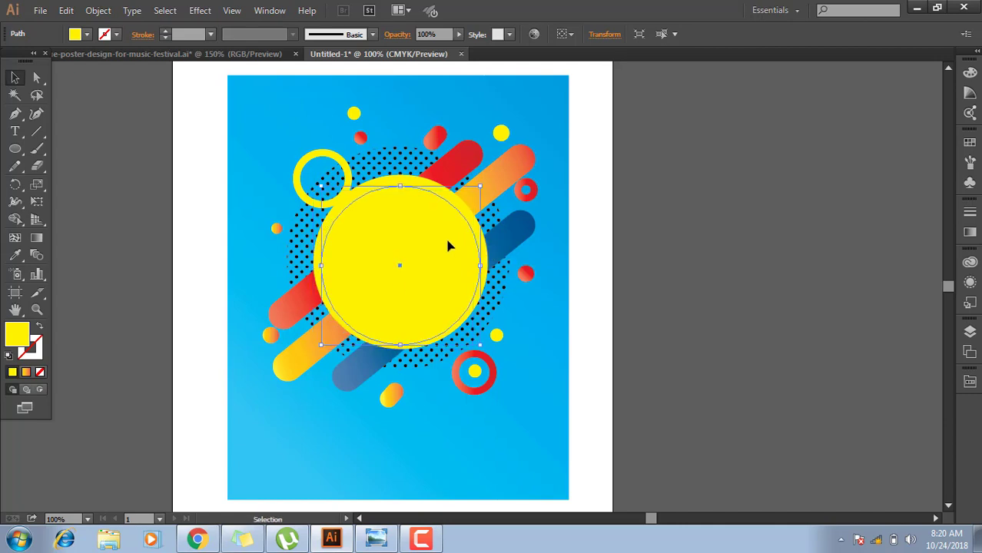
pyautogui.press('Up')
pyautogui.press('Up')
pyautogui.press('Up')
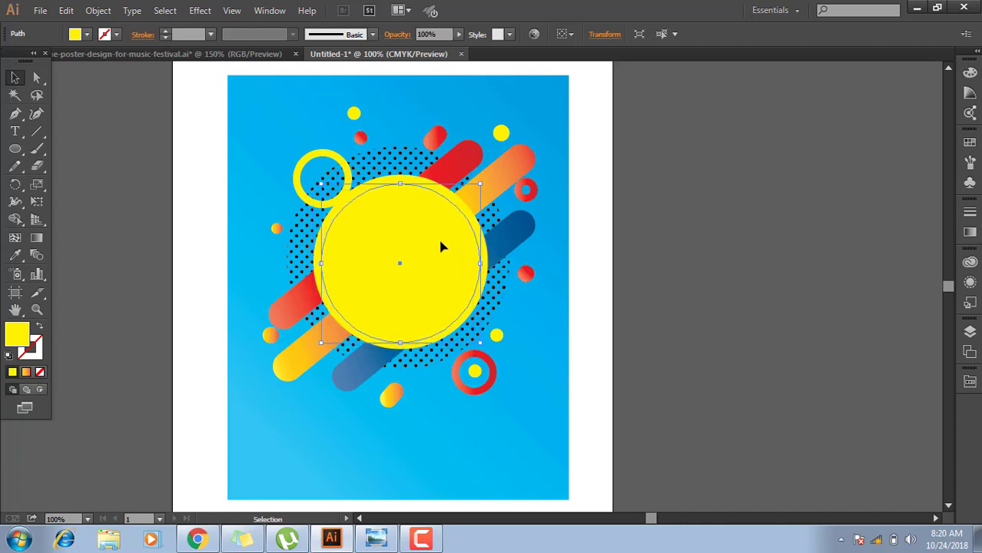
pyautogui.press('Up')
pyautogui.press('Down')
# Shrink the inner circle to about 226 pt and nudge it to sit centred.
pyautogui.press('shift')
pyautogui.moveTo(481, 185); pyautogui.dragTo(472, 193)
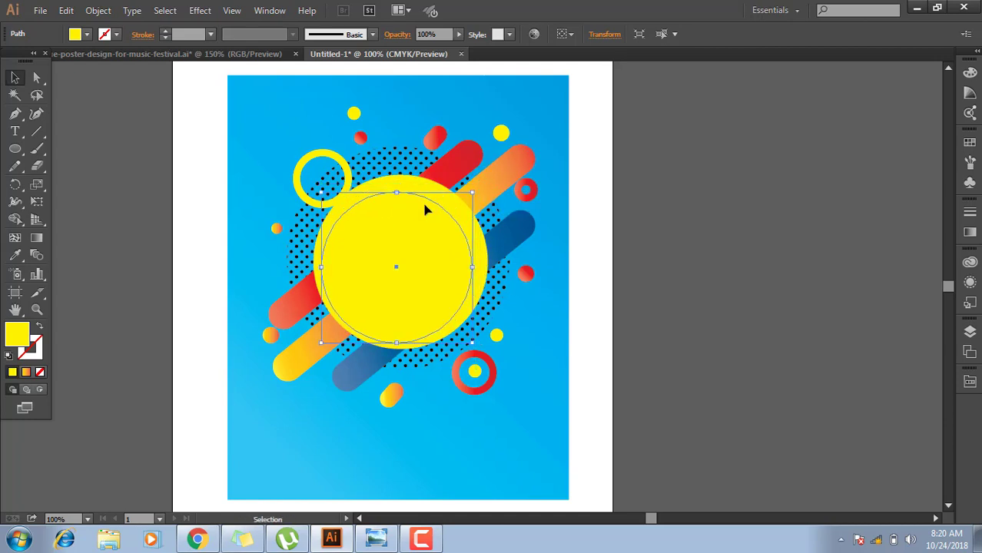
pyautogui.press('Up')
pyautogui.press('Up')
pyautogui.press('Up')
pyautogui.press('Up')
pyautogui.press('Up')
pyautogui.press('Up')
pyautogui.press('Up')
pyautogui.press('Up')
pyautogui.press('Up')
pyautogui.press('Right')
pyautogui.press('Right')
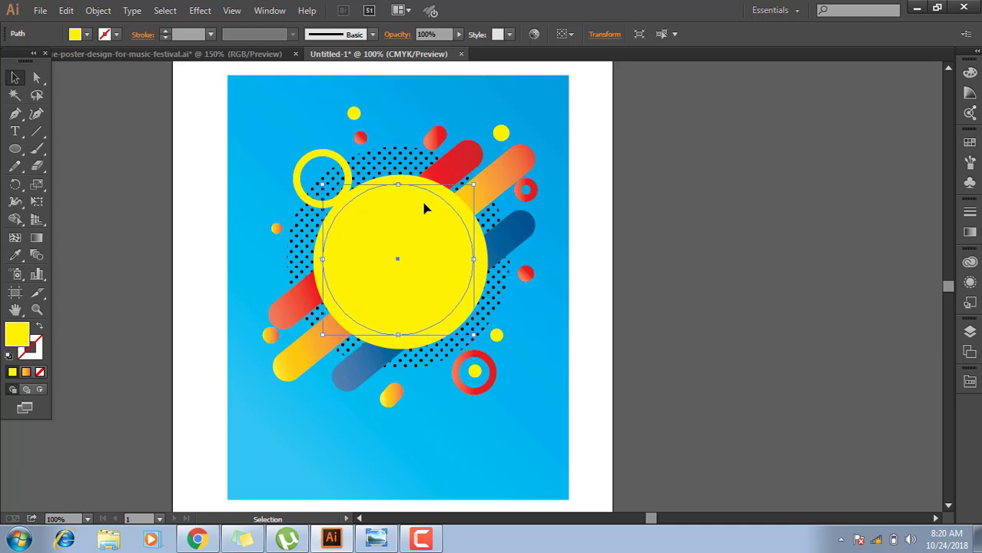
pyautogui.press('Right')
pyautogui.press('Right')
pyautogui.press('Right')
pyautogui.press('Down')
pyautogui.press('Down')
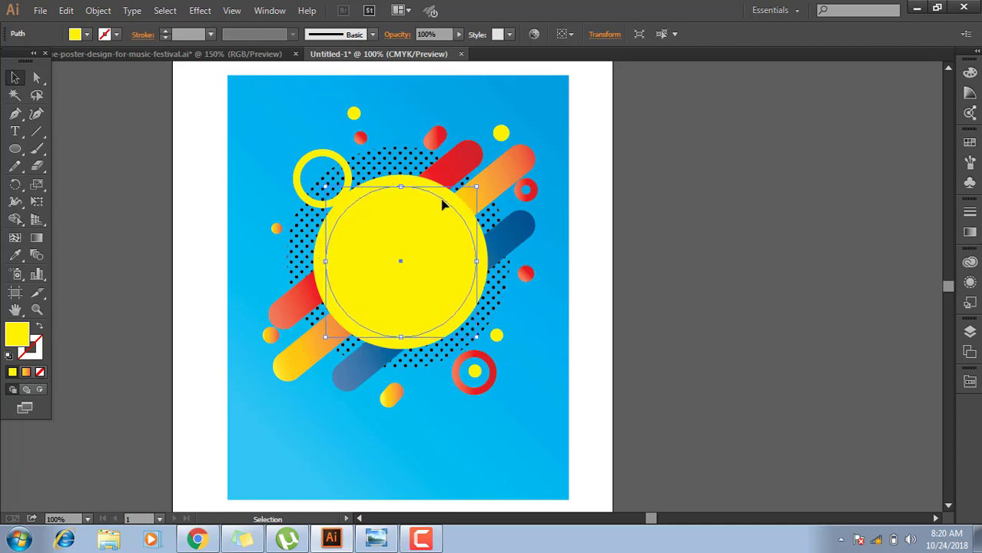
pyautogui.press('Down')
pyautogui.press('Down')
# Fill the inner circle white and paste a copy of it in front.
pyautogui.click(691, 263)
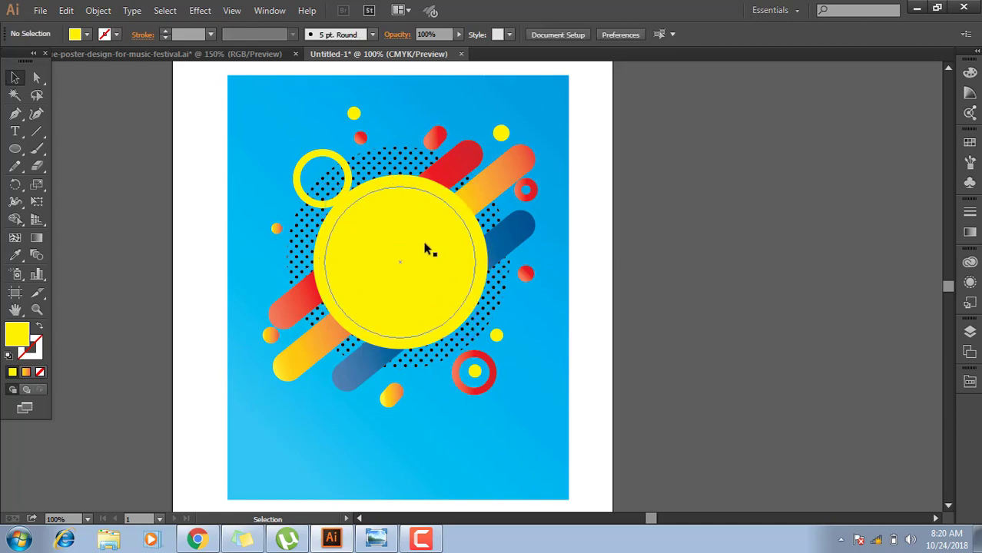
pyautogui.click(427, 247)
pyautogui.click(75, 34)
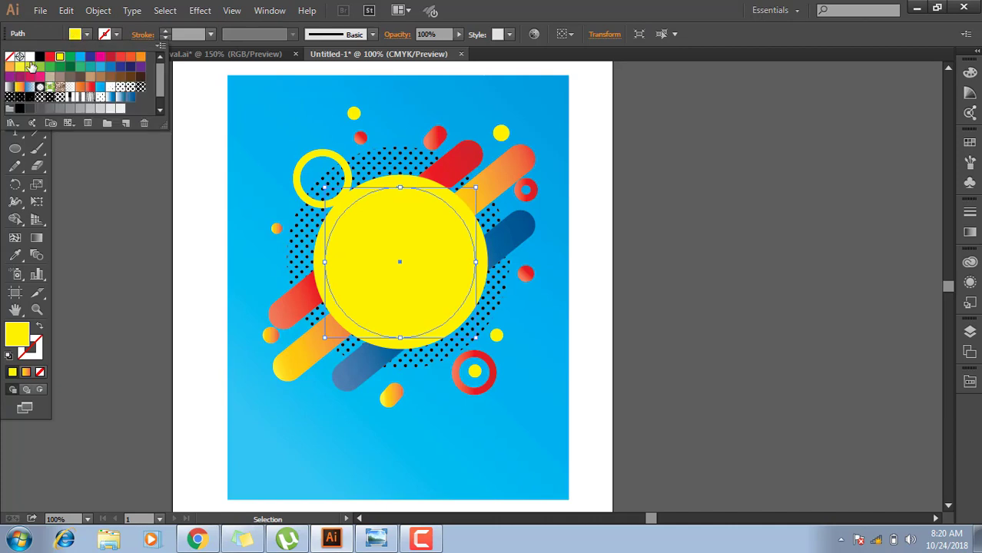
pyautogui.click(32, 62)
pyautogui.click(877, 233)
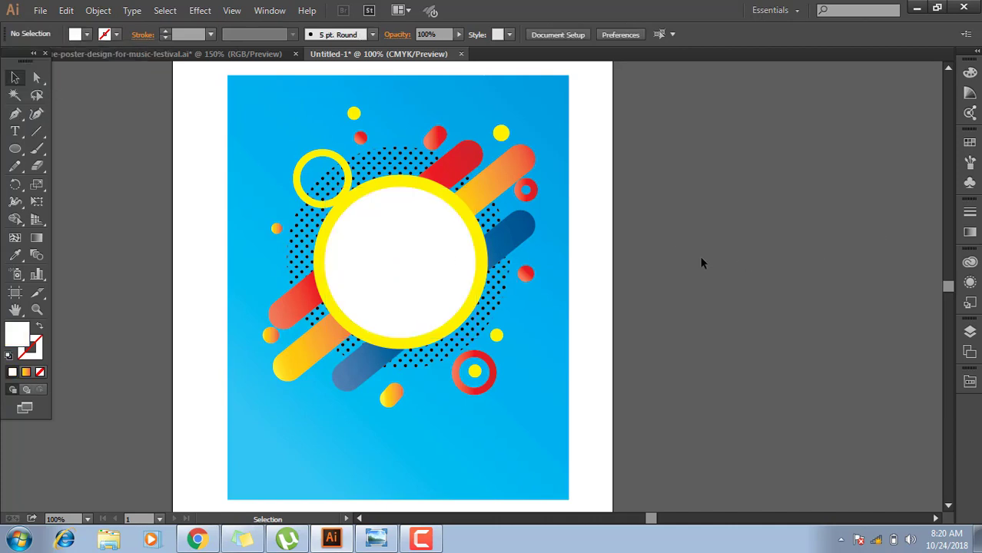
pyautogui.click(442, 238)
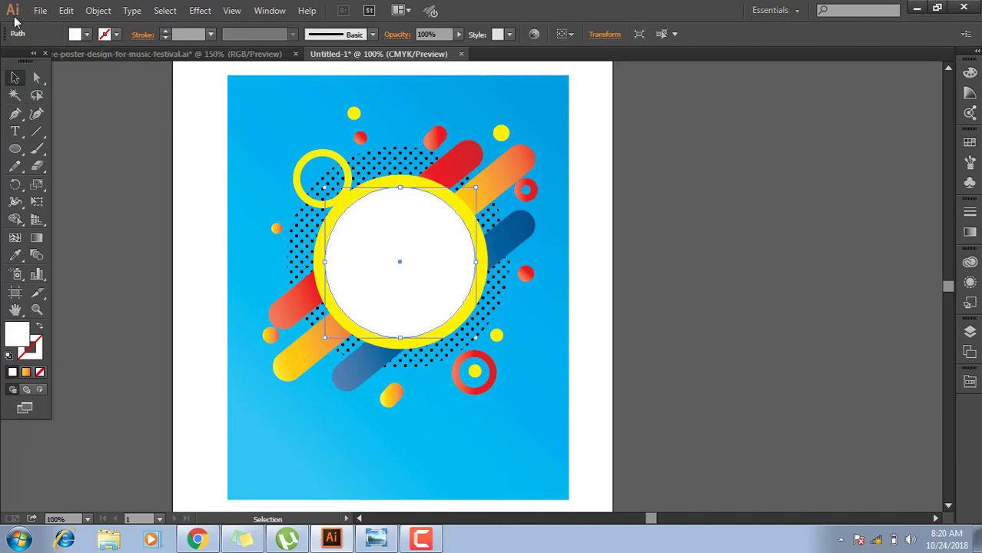
pyautogui.click(65, 11)
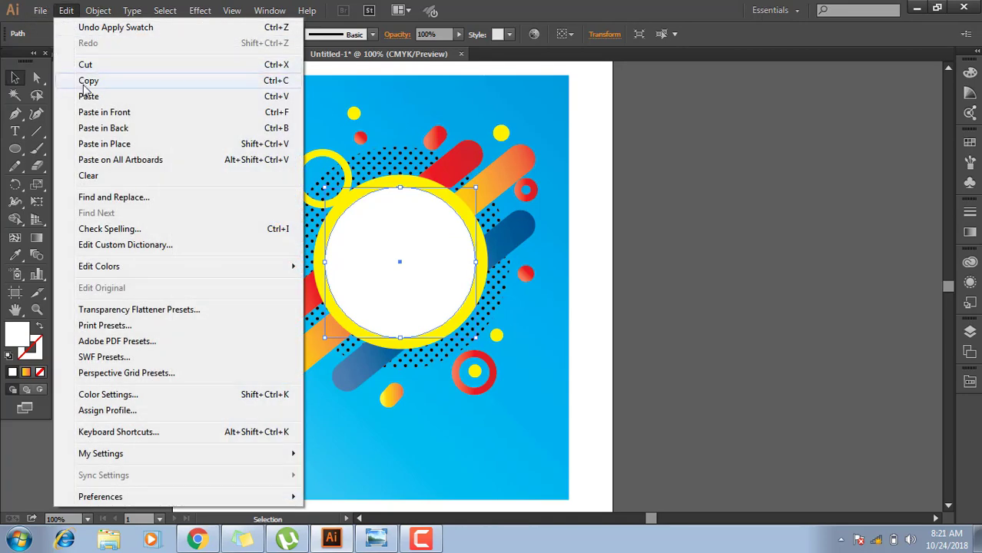
pyautogui.click(88, 82)
pyautogui.click(65, 11)
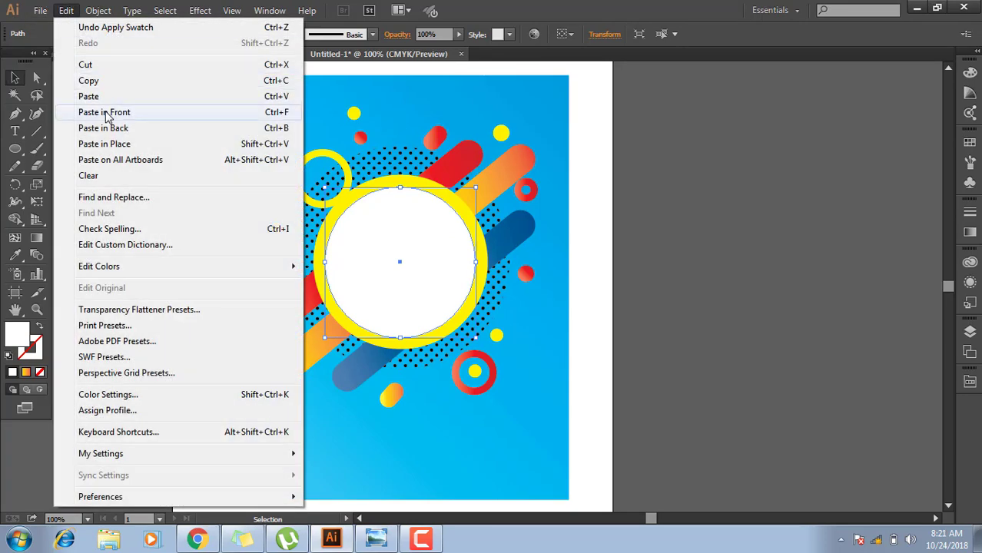
pyautogui.click(123, 112)
# Fill the front copy with a fine Basic Graphics_Dots pattern swatch.
pyautogui.click(970, 384)
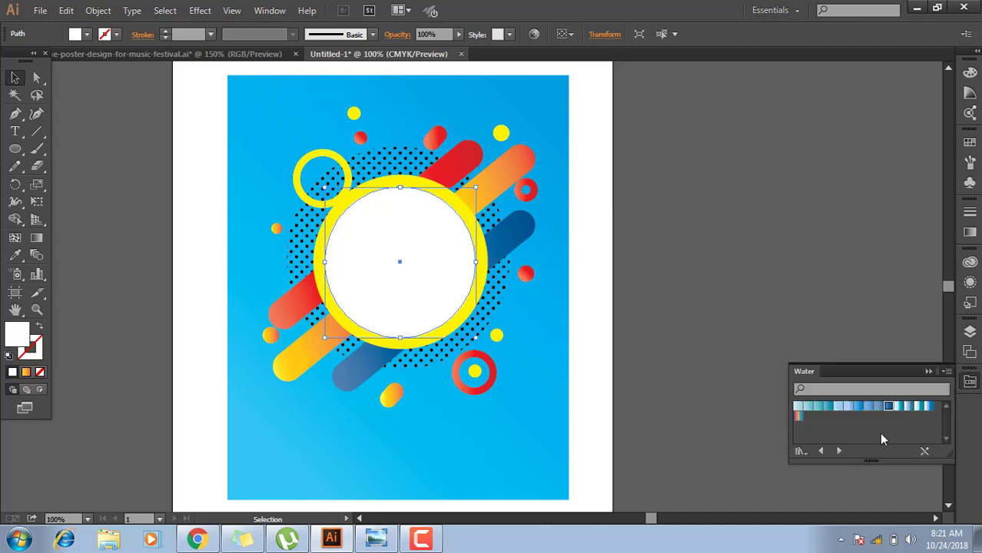
pyautogui.click(842, 451)
pyautogui.click(843, 451)
pyautogui.click(842, 451)
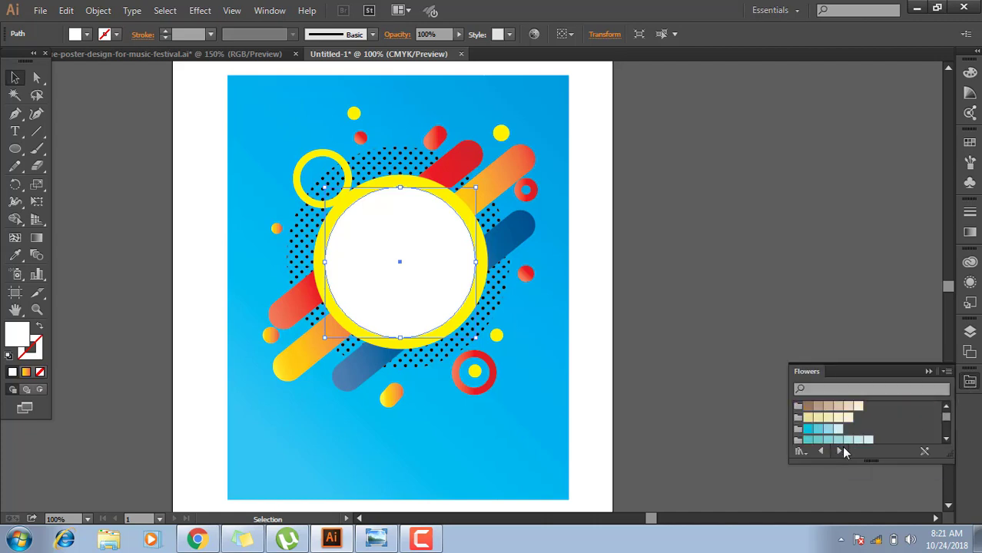
pyautogui.click(843, 451)
pyautogui.click(842, 451)
pyautogui.click(842, 451)
pyautogui.click(842, 451)
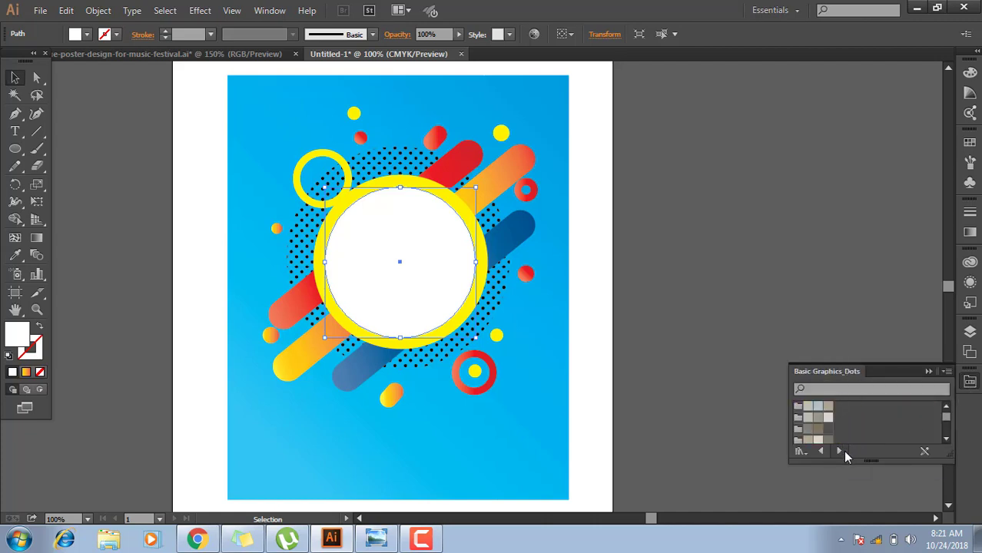
pyautogui.click(843, 452)
pyautogui.click(822, 451)
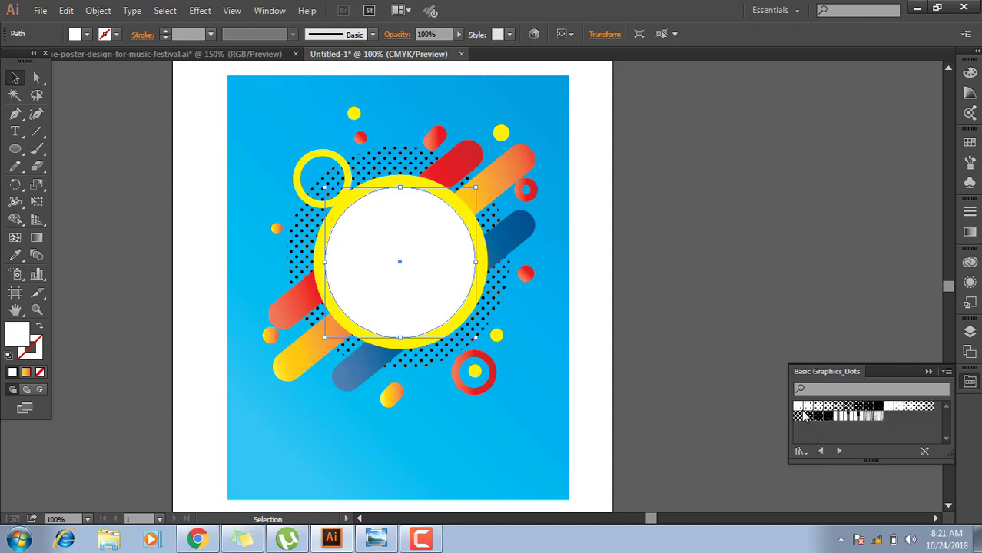
pyautogui.click(800, 415)
pyautogui.click(734, 266)
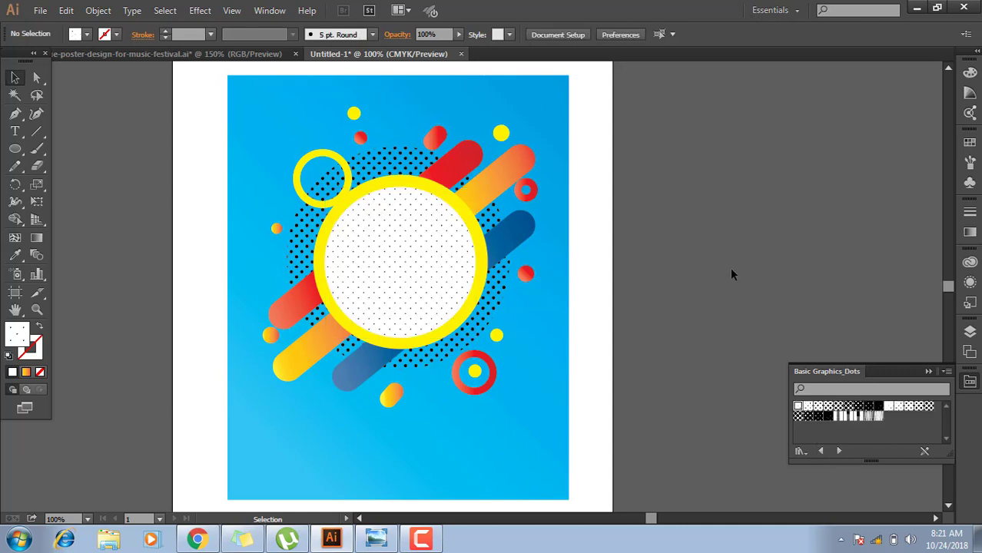
# Scale all the poster artwork down and move it into the upper part of the poster.
pyautogui.click(893, 540)
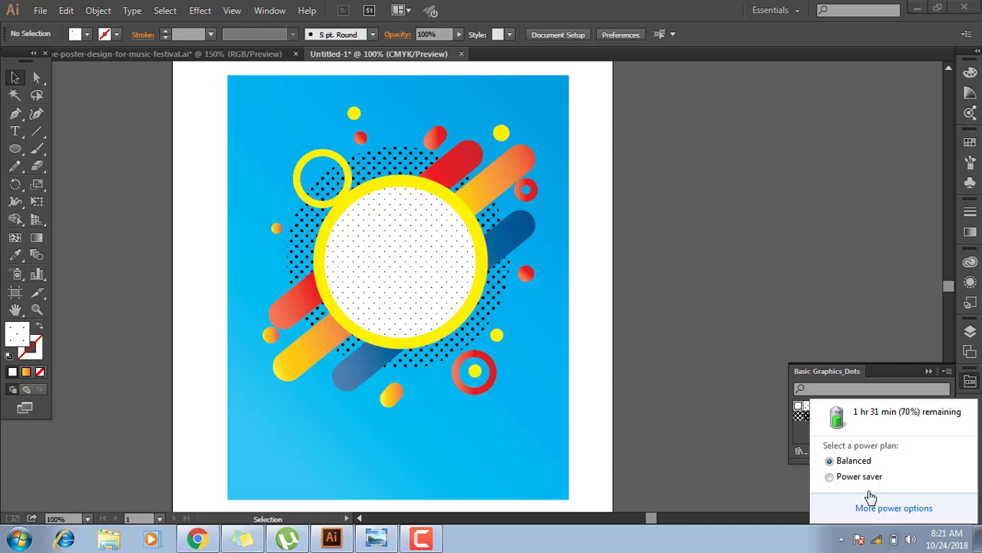
pyautogui.click(696, 435)
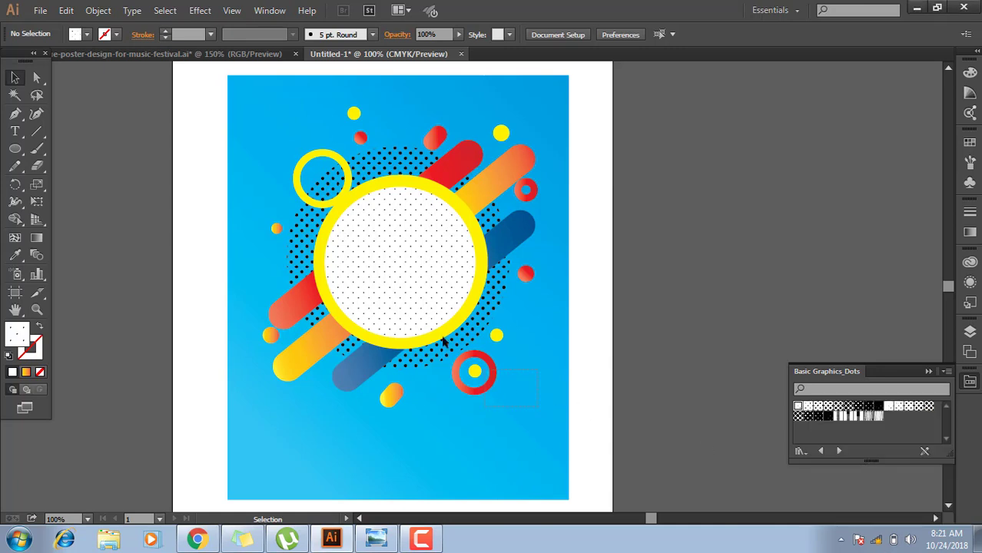
pyautogui.moveTo(538, 409); pyautogui.dragTo(219, 81)
pyautogui.press('a')
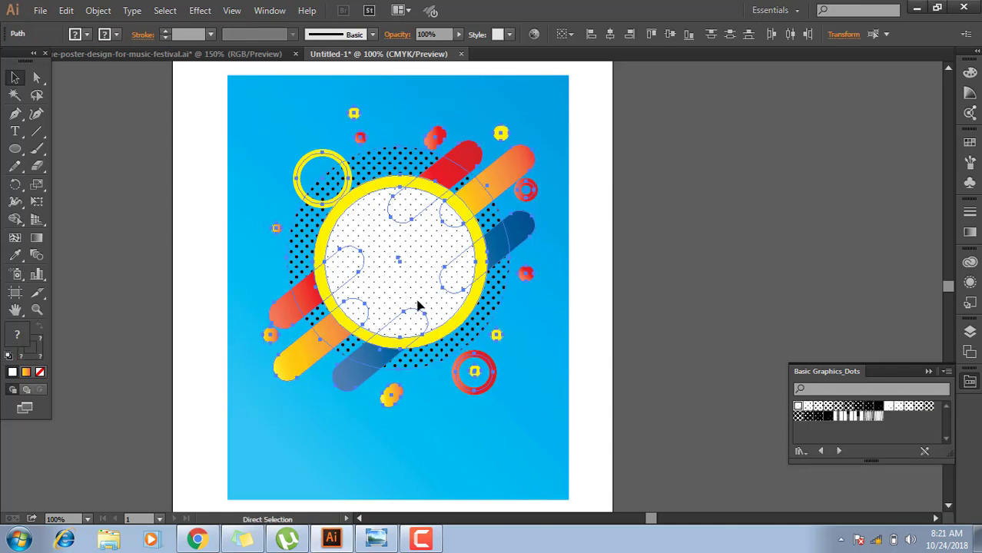
pyautogui.press('v')
pyautogui.click(656, 292)
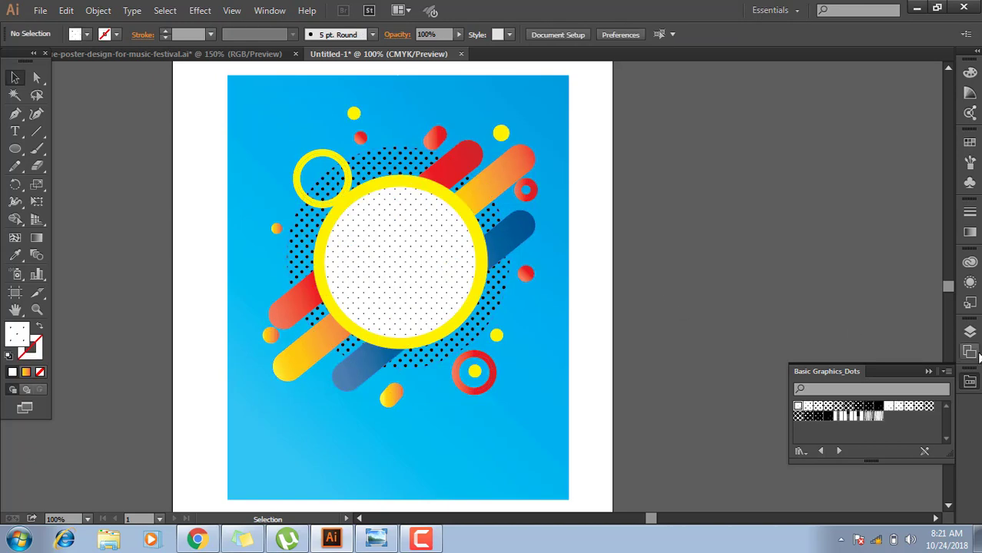
pyautogui.click(383, 219)
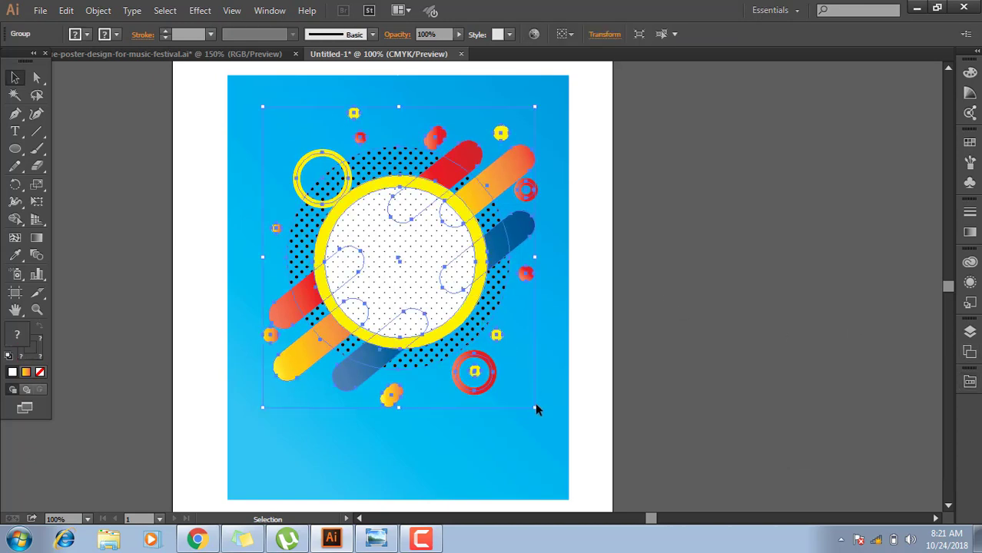
pyautogui.moveTo(537, 409); pyautogui.dragTo(501, 369)
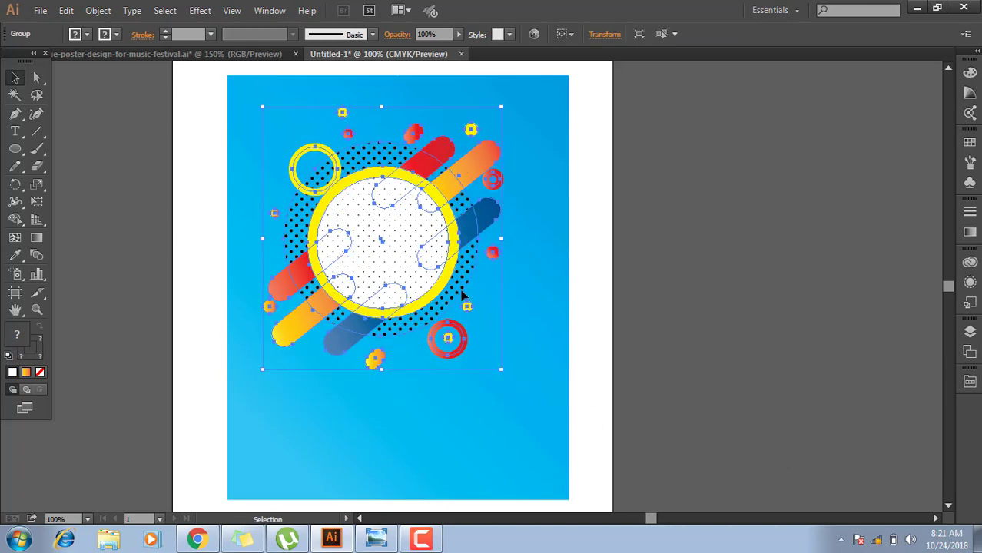
pyautogui.moveTo(447, 259); pyautogui.dragTo(449, 247)
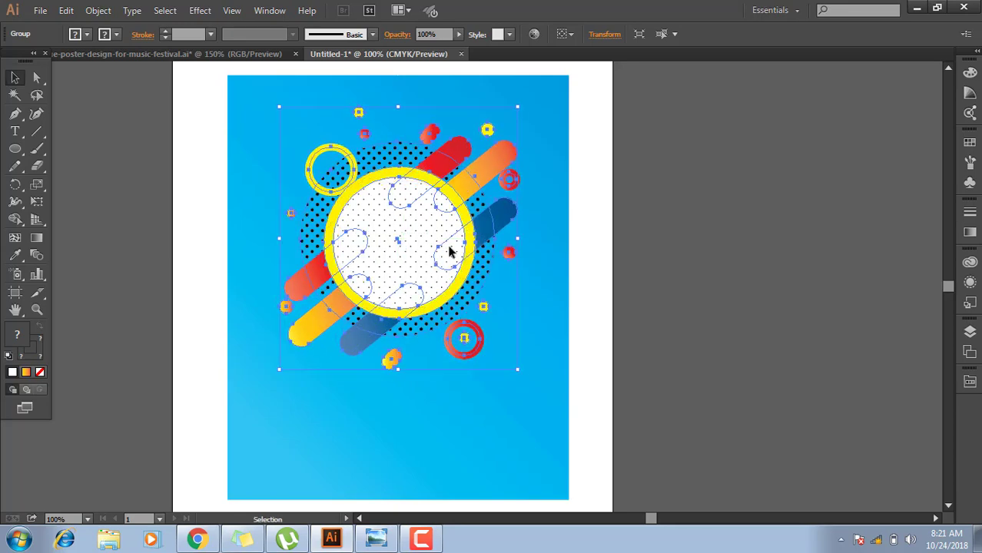
pyautogui.click(715, 261)
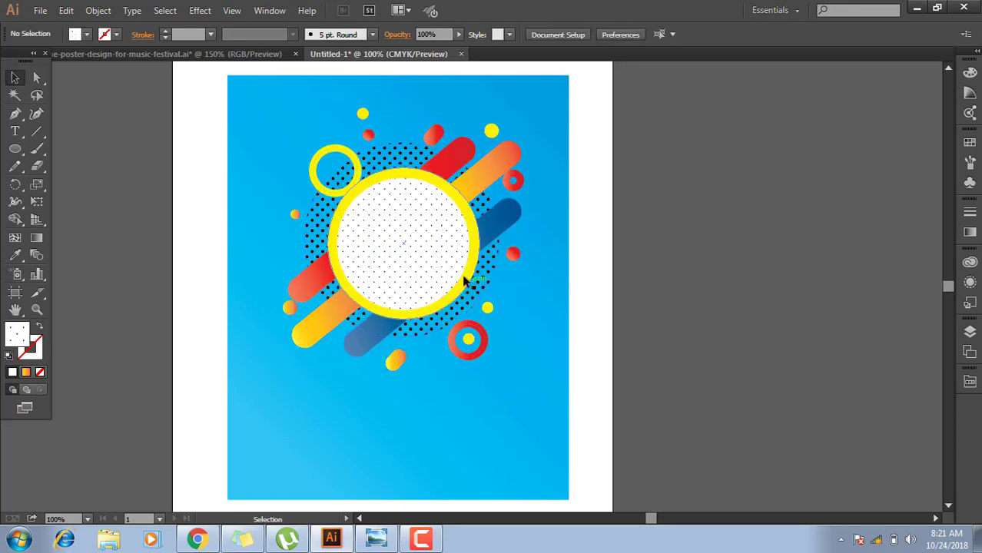
# Check the resized layout at different zooms and compare it with the reference festival poster.
pyautogui.hotkey('ctrl', '0')
pyautogui.hotkey('ctrl', '1')
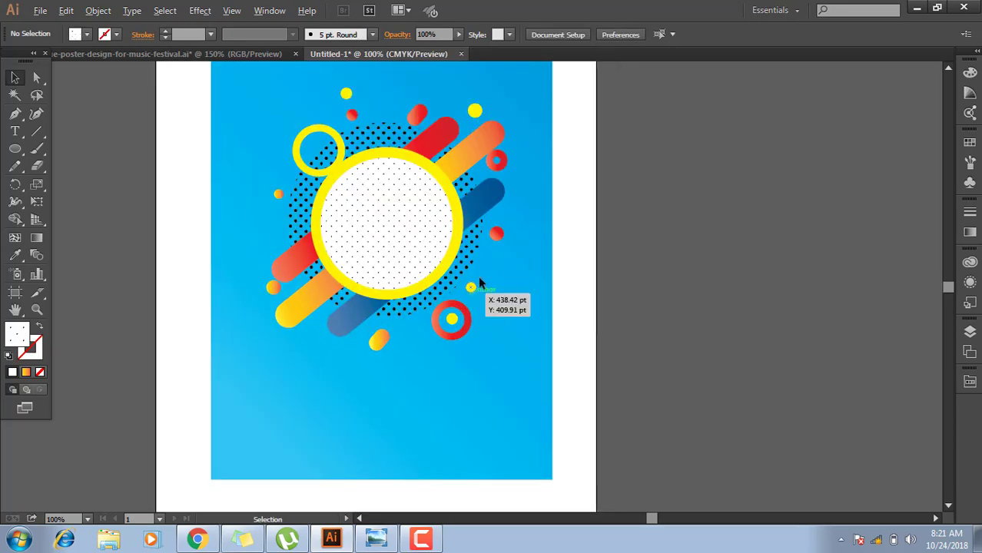
pyautogui.moveTo(473, 285)
pyautogui.mouseDown()
pyautogui.moveTo(485, 305)
pyautogui.moveTo(432, 280)
pyautogui.mouseUp()
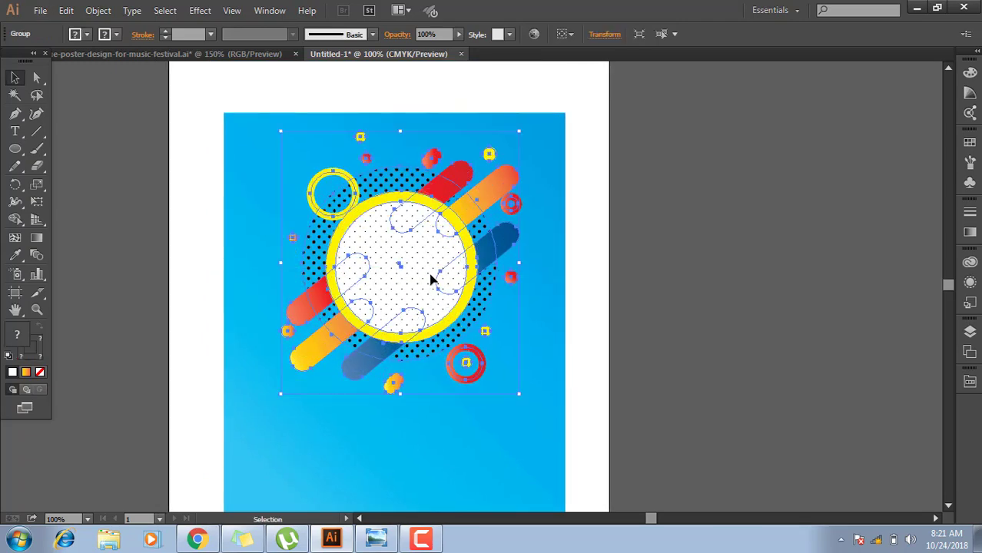
pyautogui.click(703, 327)
pyautogui.hotkey('ctrl', '+')
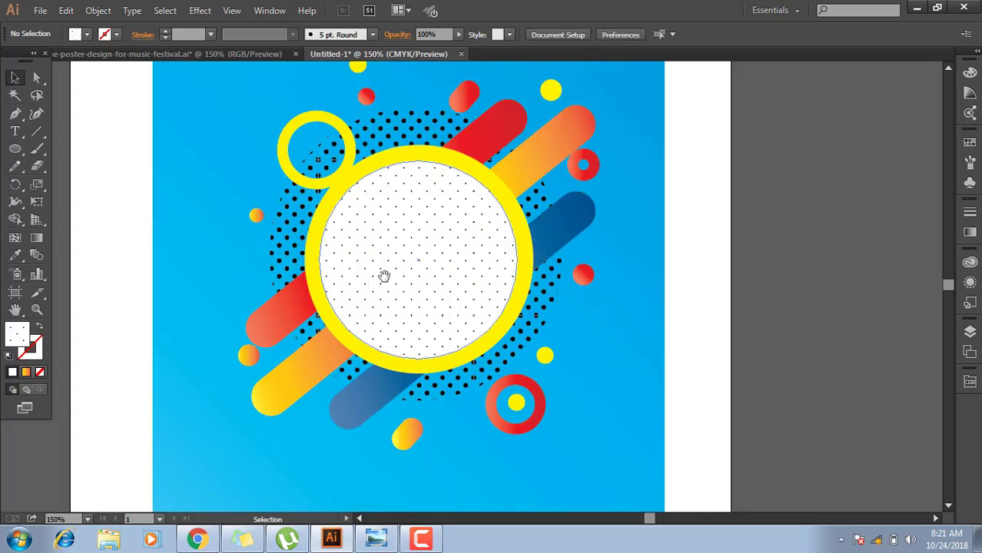
pyautogui.moveTo(445, 274)
pyautogui.mouseDown()
pyautogui.moveTo(417, 224)
pyautogui.moveTo(432, 237)
pyautogui.mouseUp()
pyautogui.hotkey('ctrl', '1')
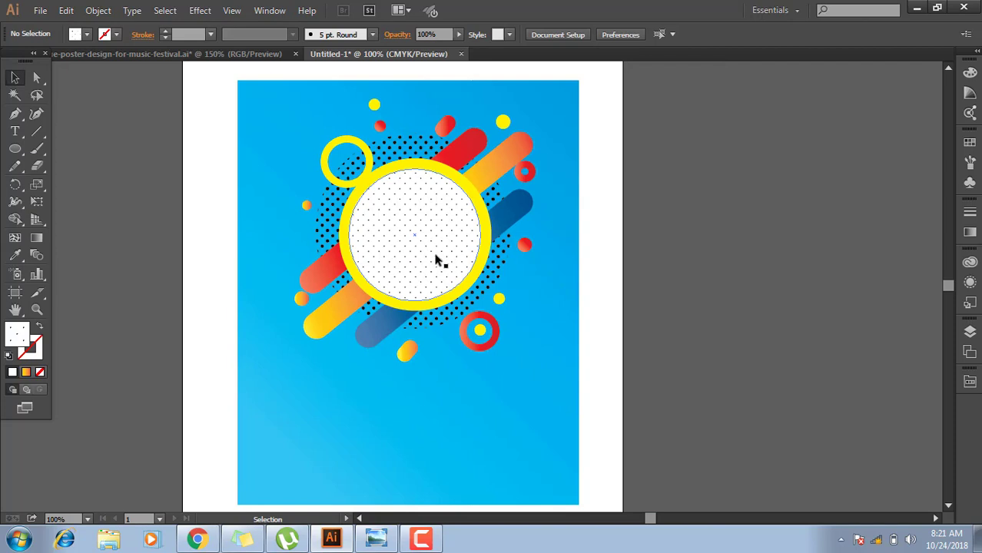
pyautogui.click(376, 538)
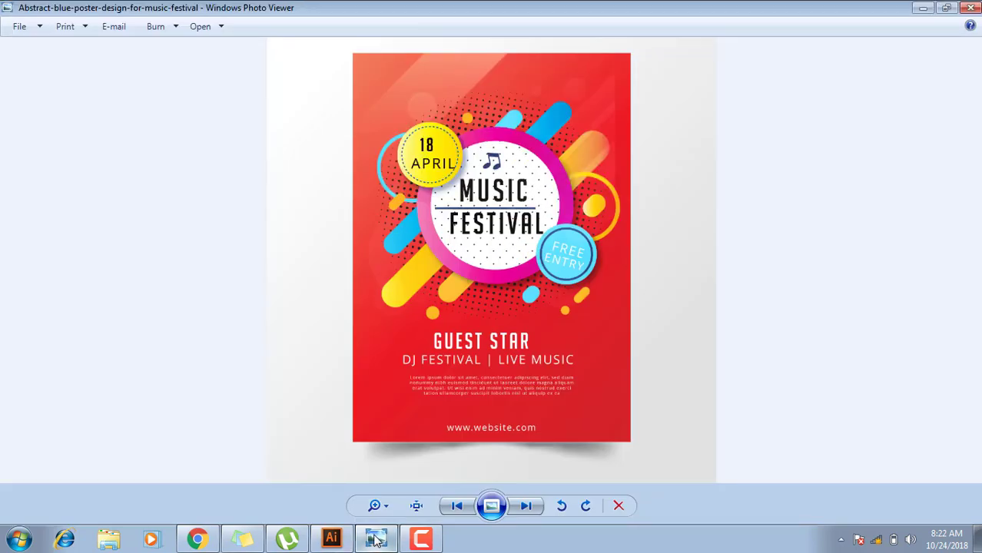
pyautogui.click(331, 539)
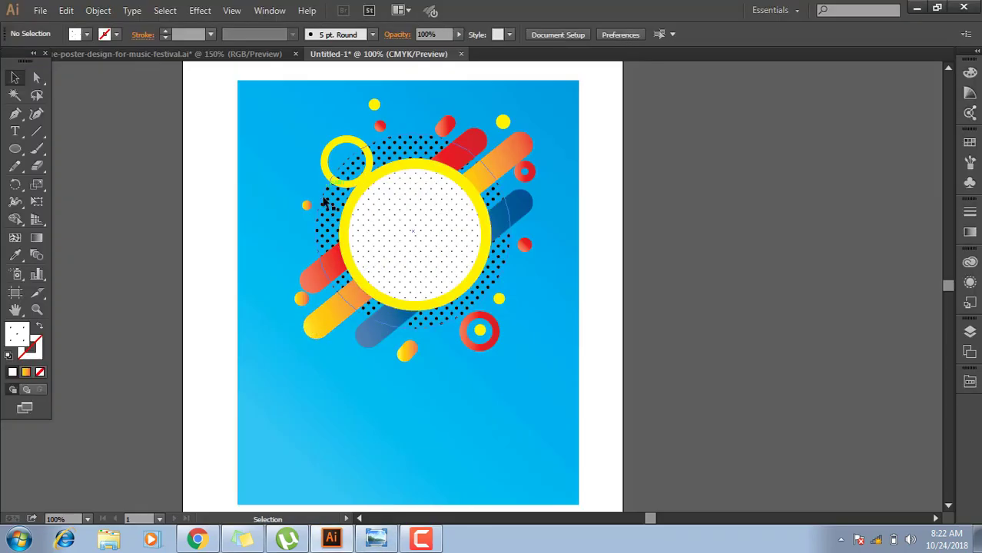
# Pan to the empty pasteboard right of the poster and start a Type tool text line there.
pyautogui.scroll(1, 382, 223)
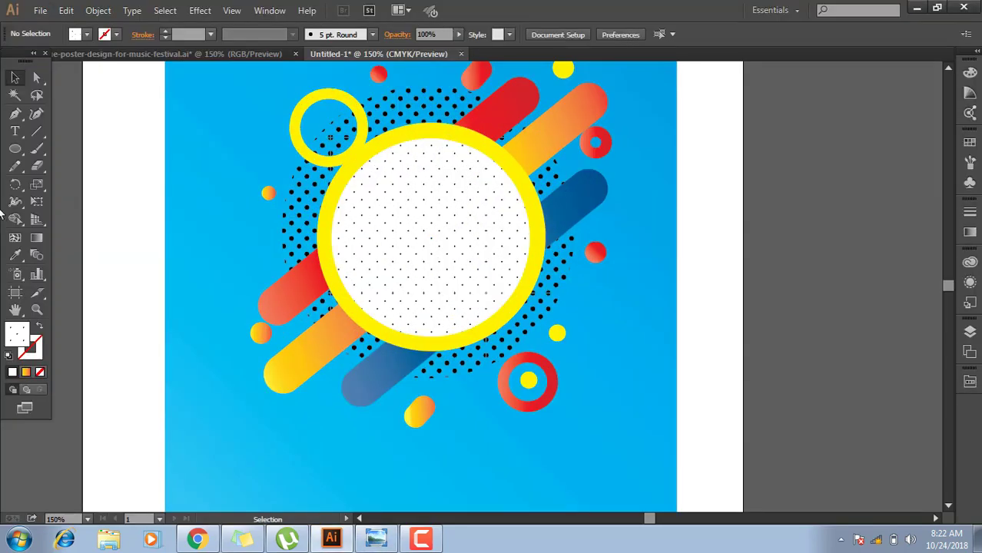
pyautogui.click(16, 132)
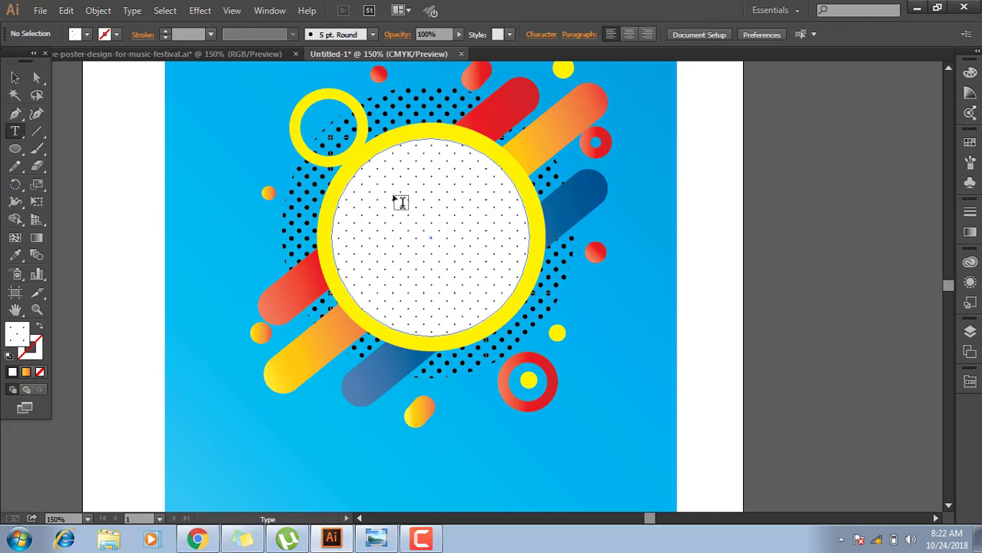
pyautogui.press('space')
pyautogui.moveTo(640, 225); pyautogui.dragTo(277, 244)
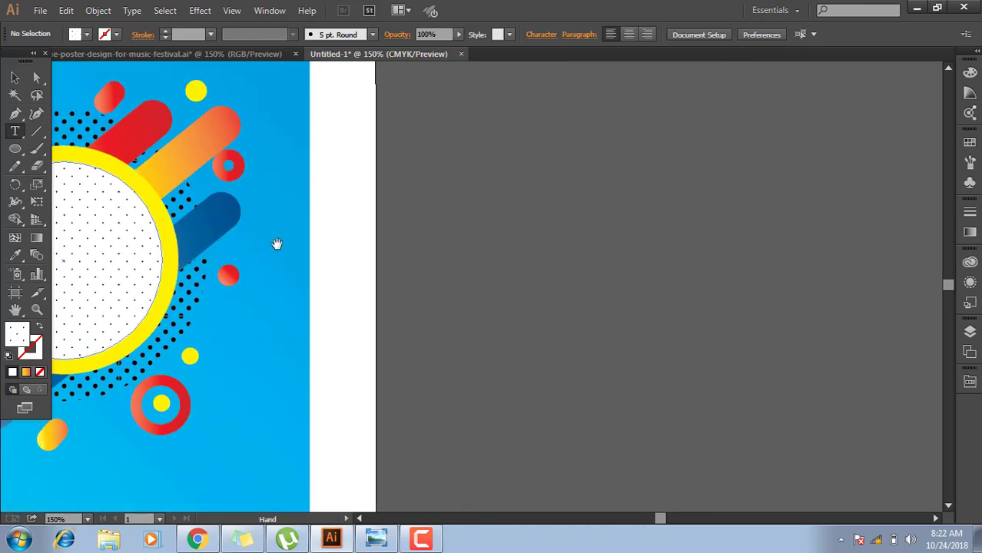
pyautogui.click(482, 215)
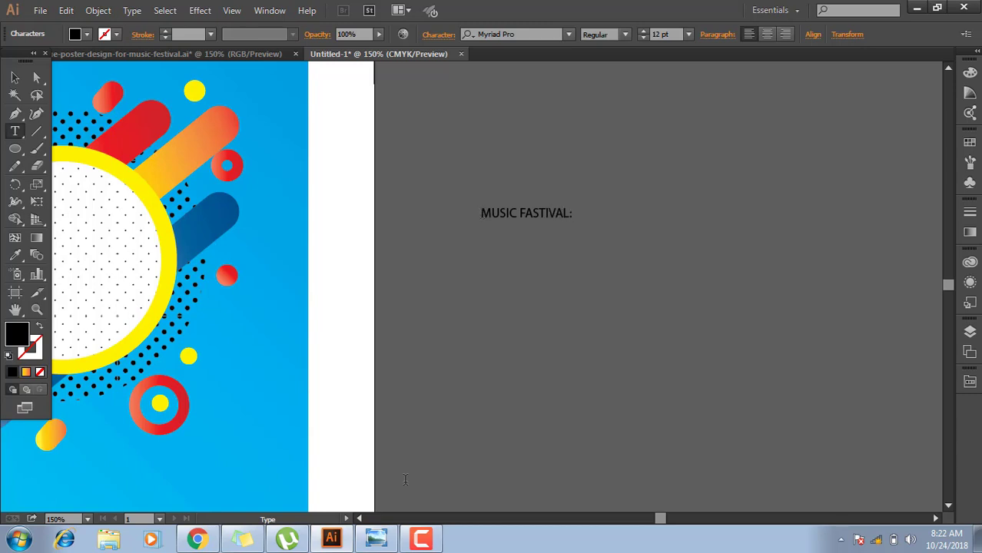
# Move the MUSIC FASTIVAL text onto the white circle.
pyautogui.hscroll(-3, 781, 200)
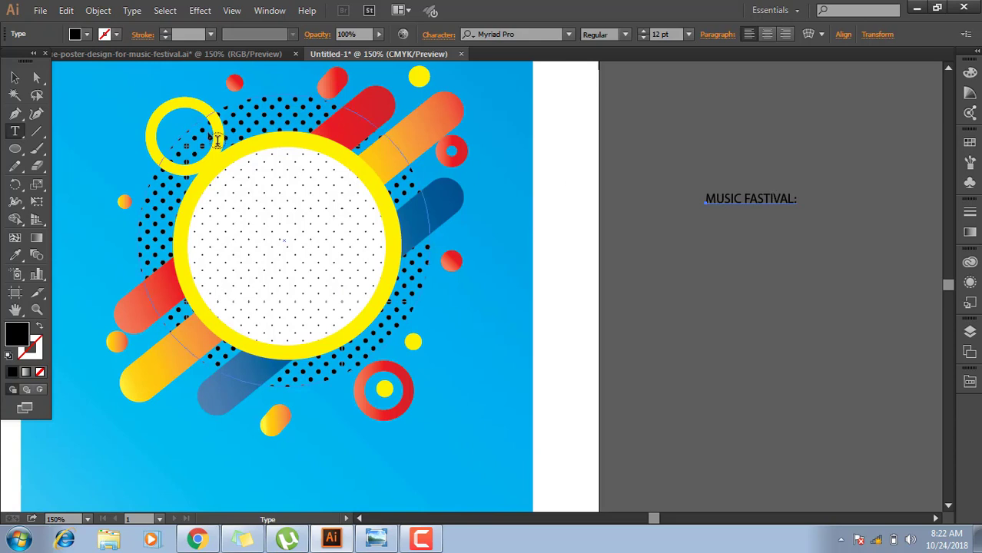
pyautogui.click(15, 77)
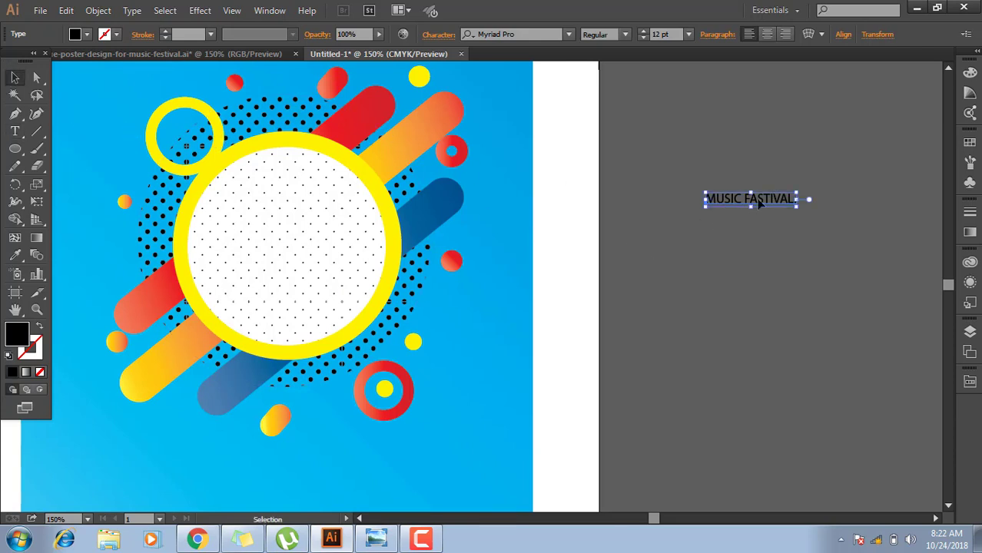
pyautogui.moveTo(760, 202); pyautogui.dragTo(285, 219)
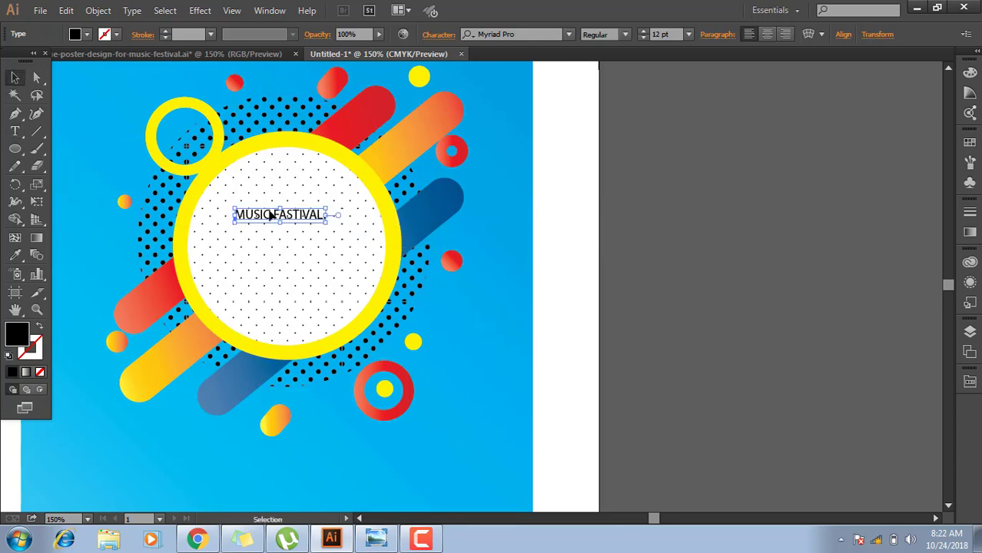
# Break FASTIVAL onto a second line and select the word MUSIC.
pyautogui.doubleClick(272, 219)
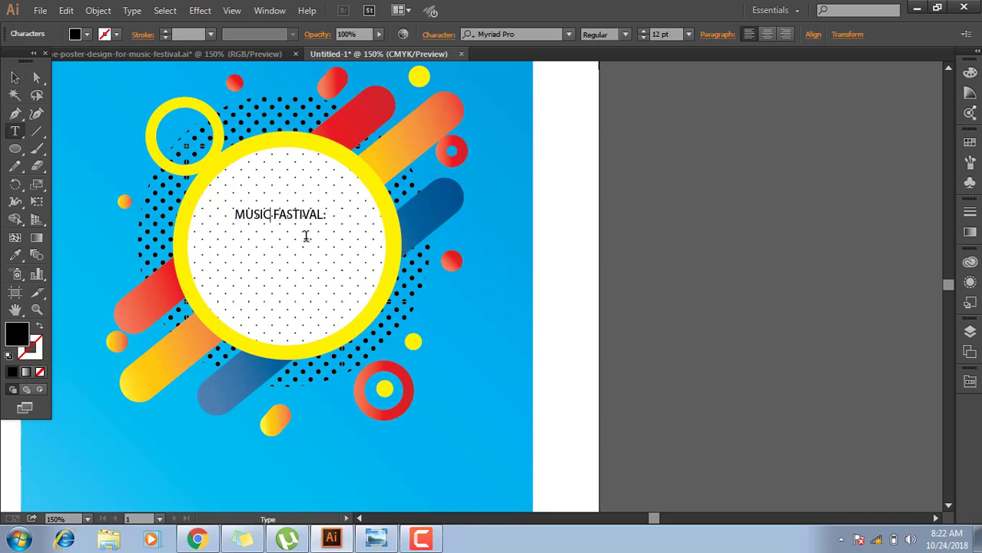
pyautogui.press('Return')
pyautogui.hotkey('ctrl', 'a')
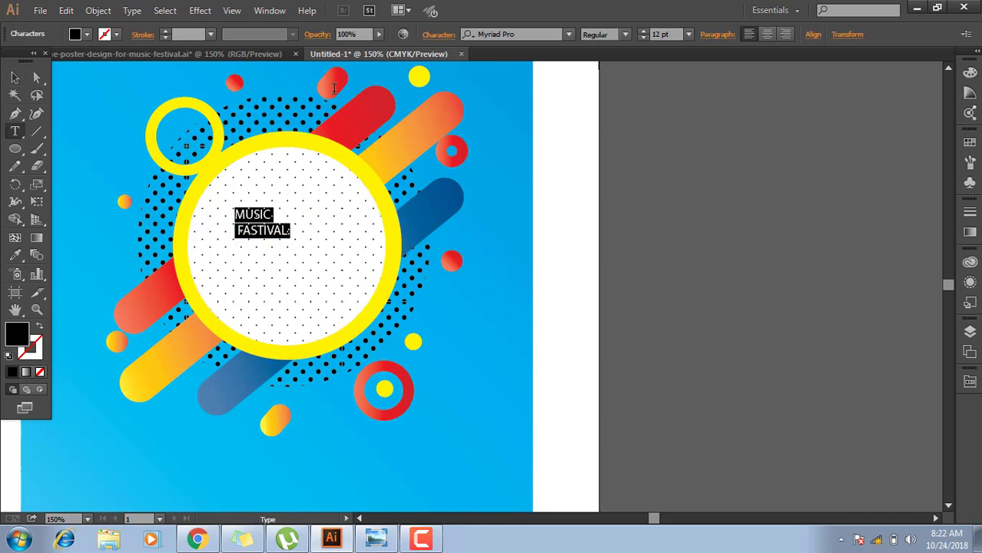
pyautogui.click(286, 233)
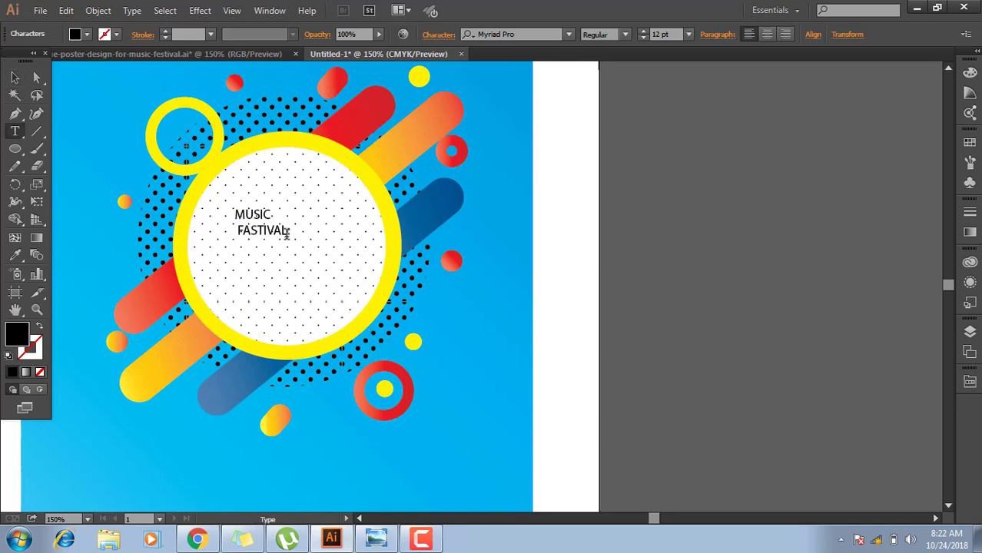
pyautogui.moveTo(273, 214); pyautogui.dragTo(205, 215)
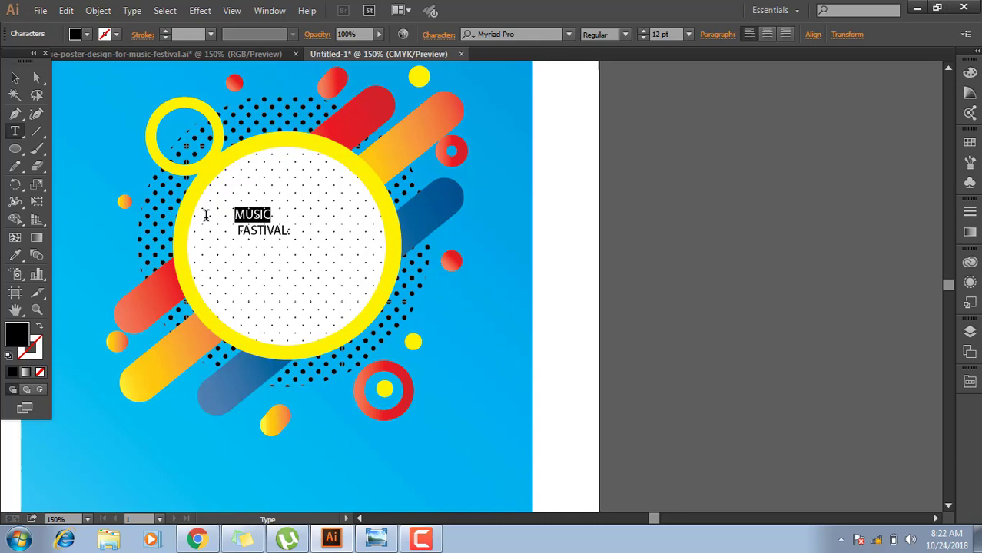
# Replace MUSIC with Diwali and set the heading font to Open Sans Extrabold.
pyautogui.write('Diwali')
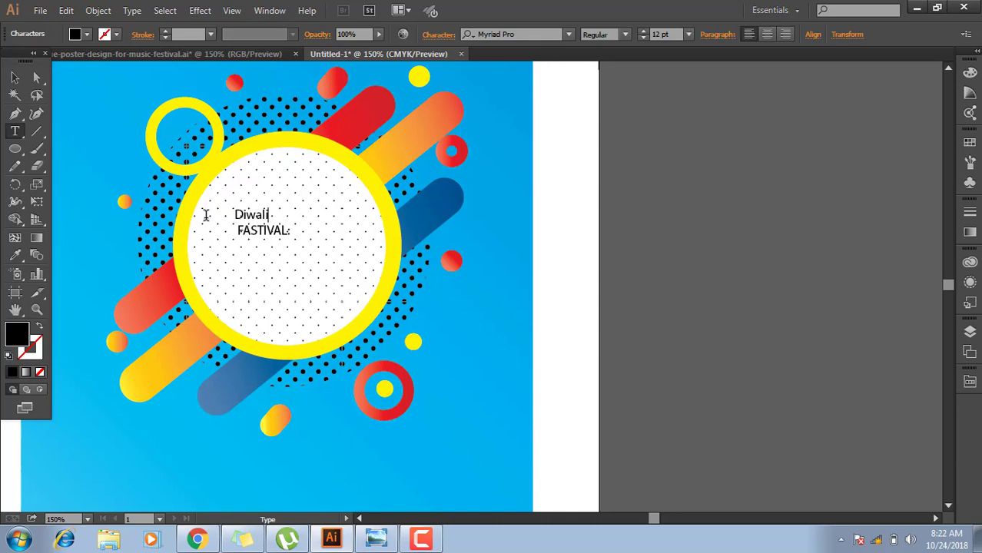
pyautogui.hotkey('ctrl', 'a')
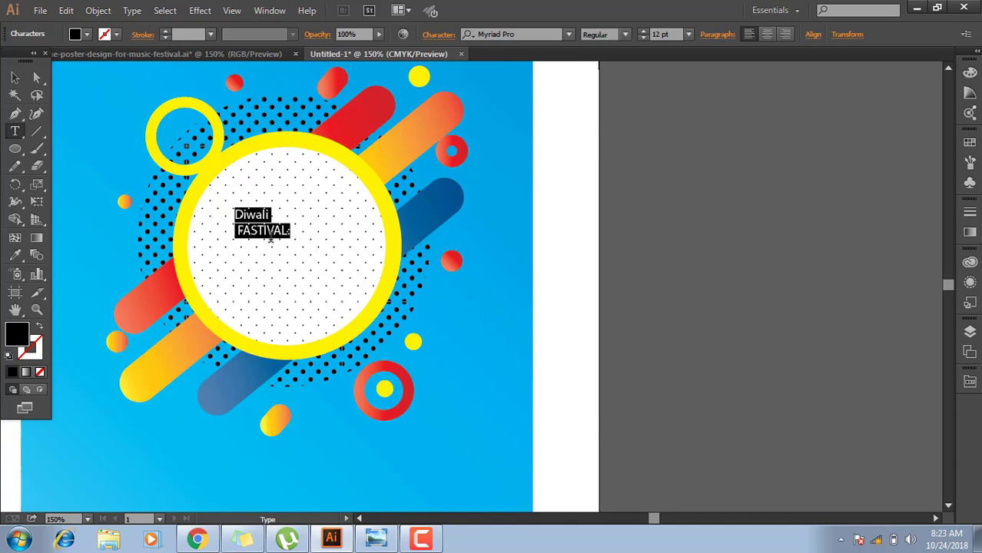
pyautogui.click(556, 34)
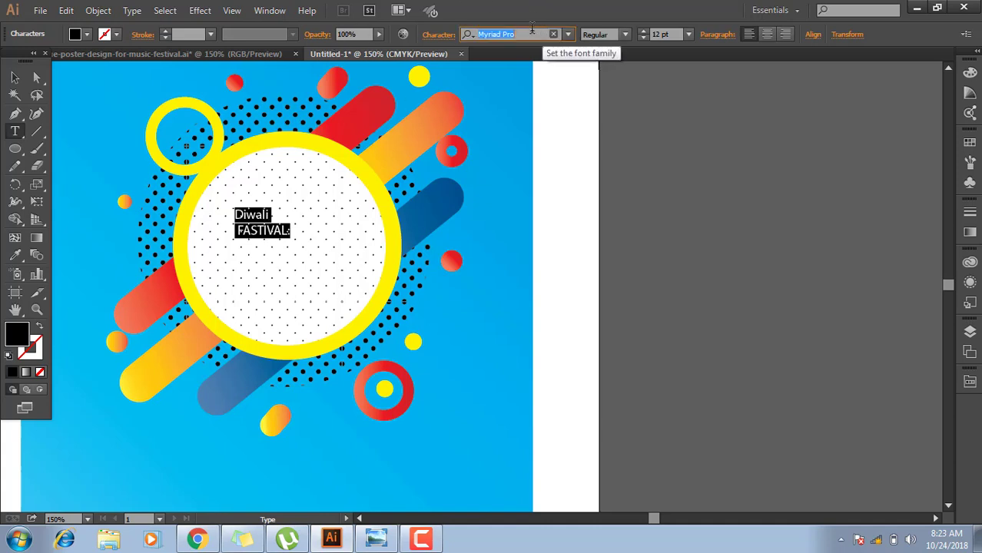
pyautogui.write('o')
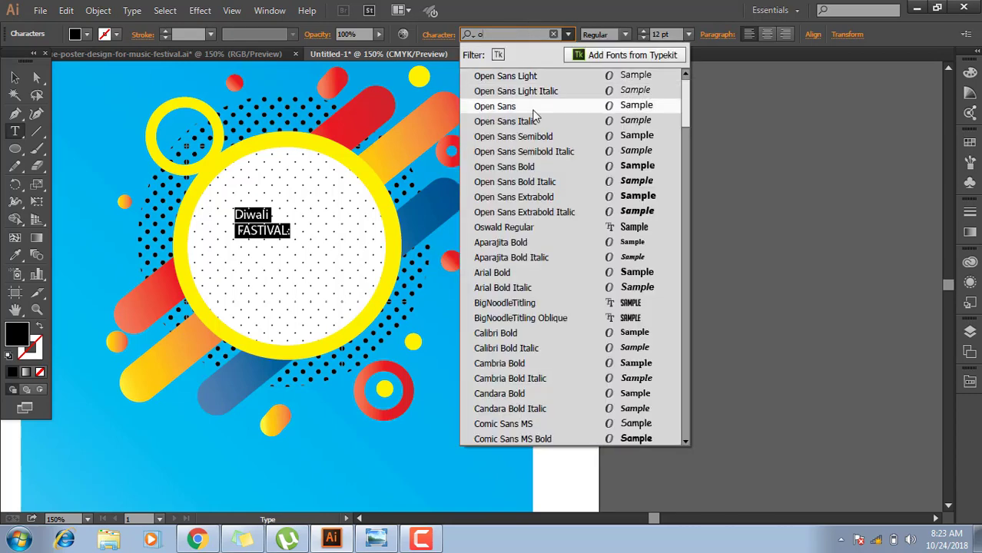
pyautogui.click(534, 112)
pyautogui.click(624, 38)
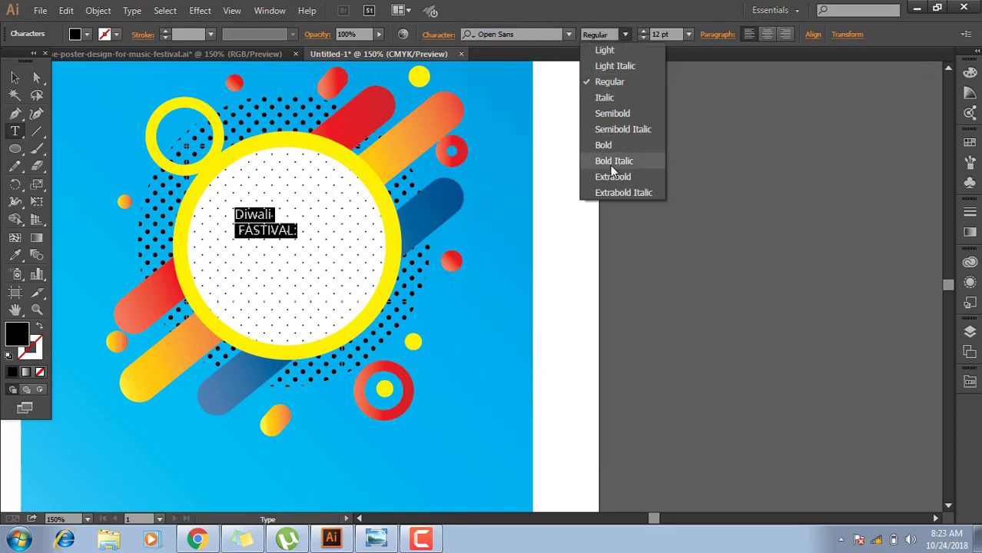
pyautogui.click(613, 161)
pyautogui.click(625, 34)
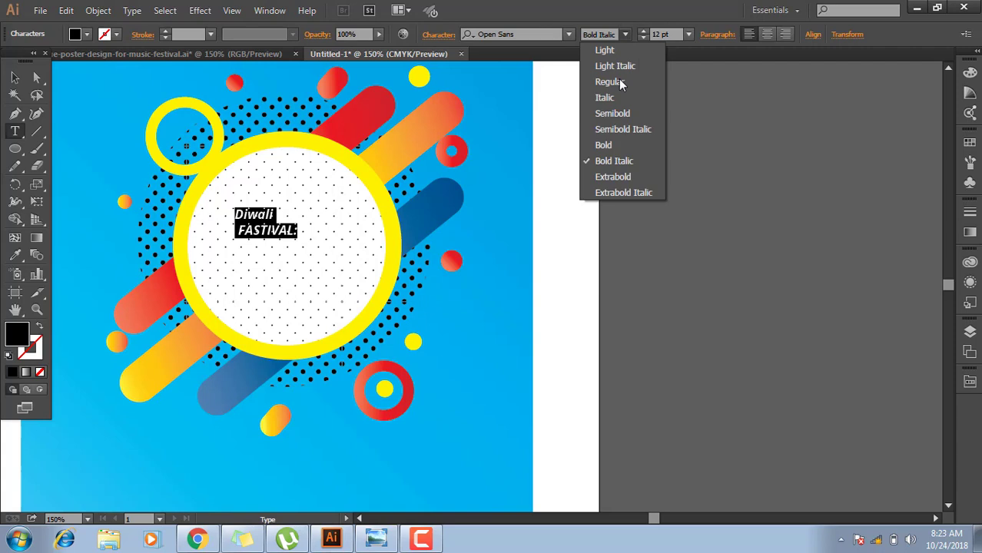
pyautogui.click(618, 176)
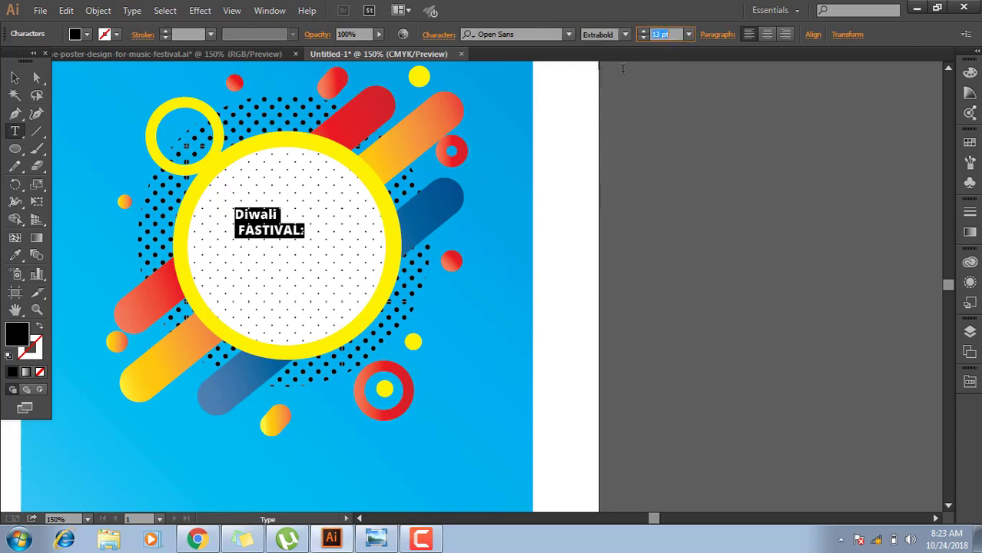
# Set the heading to 29 pt and centre-align its lines.
pyautogui.write('36')
pyautogui.press('Return')
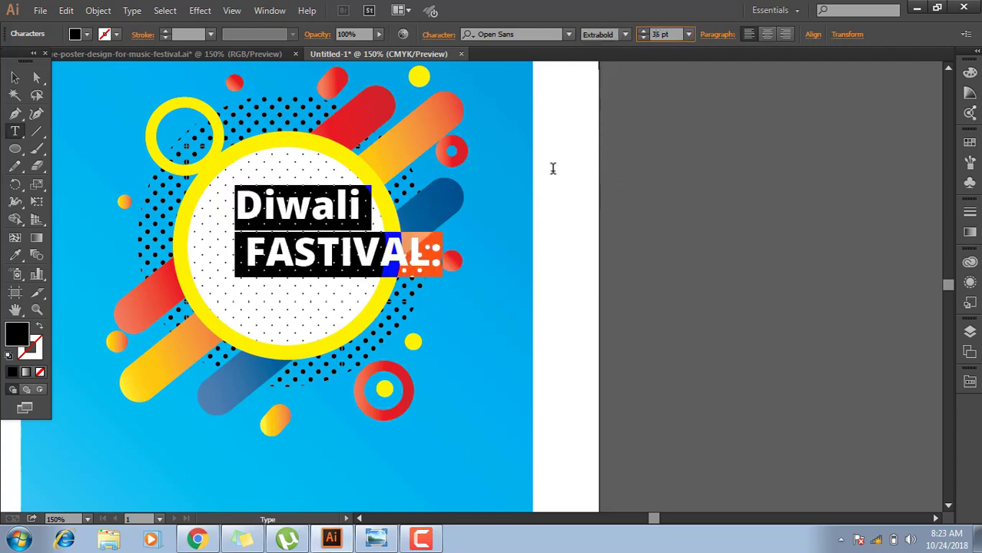
pyautogui.press('Down')
pyautogui.press('Down')
pyautogui.press('Down')
pyautogui.press('Down')
pyautogui.press('Down')
pyautogui.press('Down')
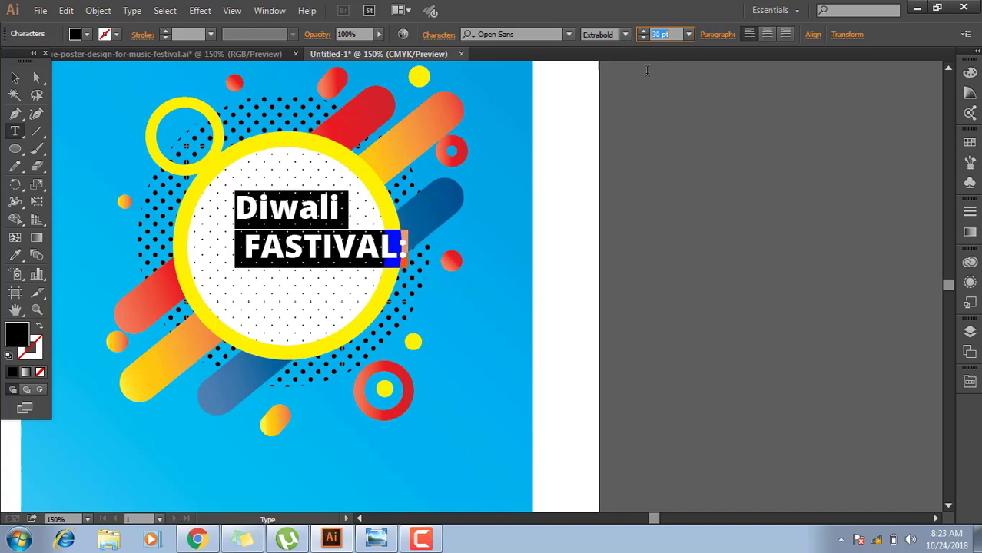
pyautogui.press('Down')
pyautogui.click(766, 34)
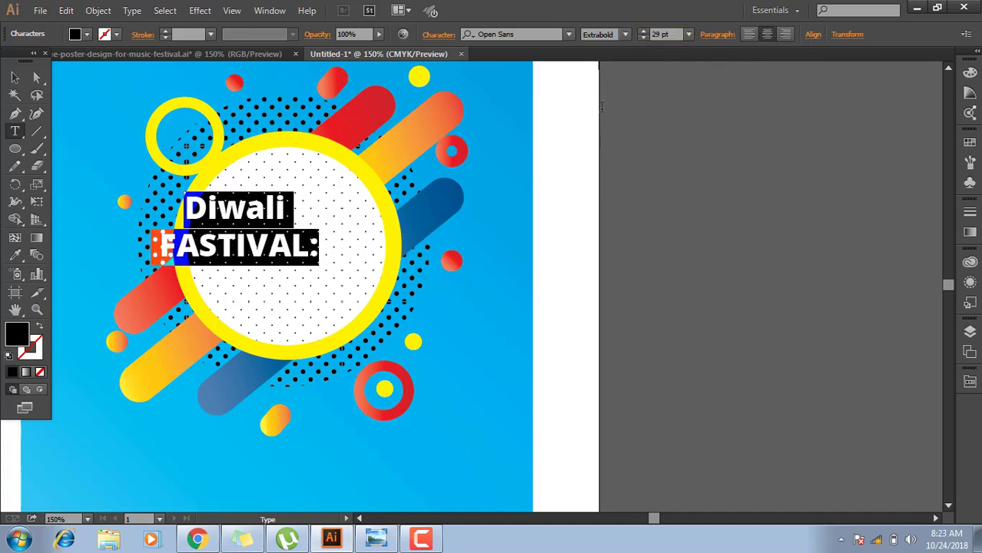
# Move the Diwali FASTIVAL: heading into the circle's upper half.
pyautogui.click(13, 78)
pyautogui.moveTo(235, 222); pyautogui.dragTo(288, 221)
pyautogui.click(563, 241)
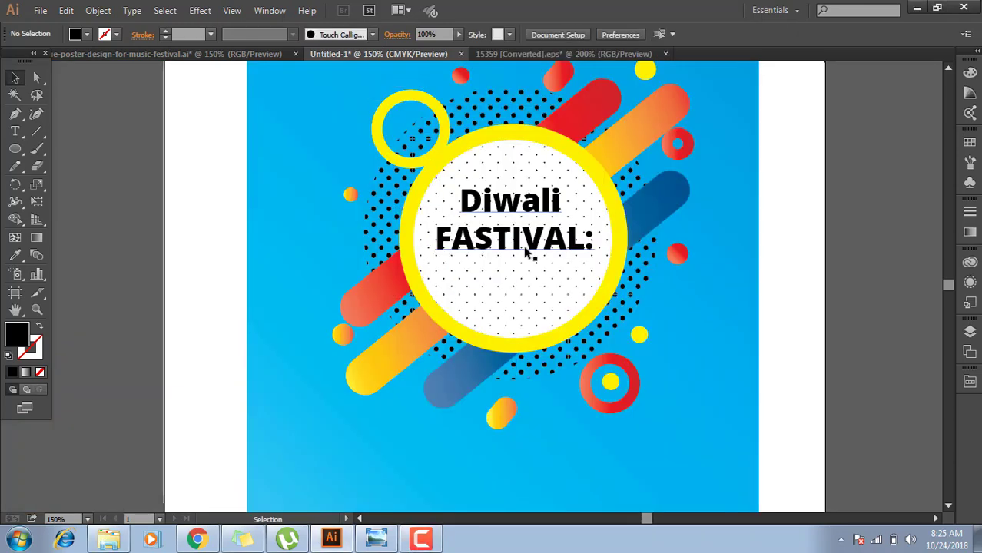
pyautogui.click(522, 243)
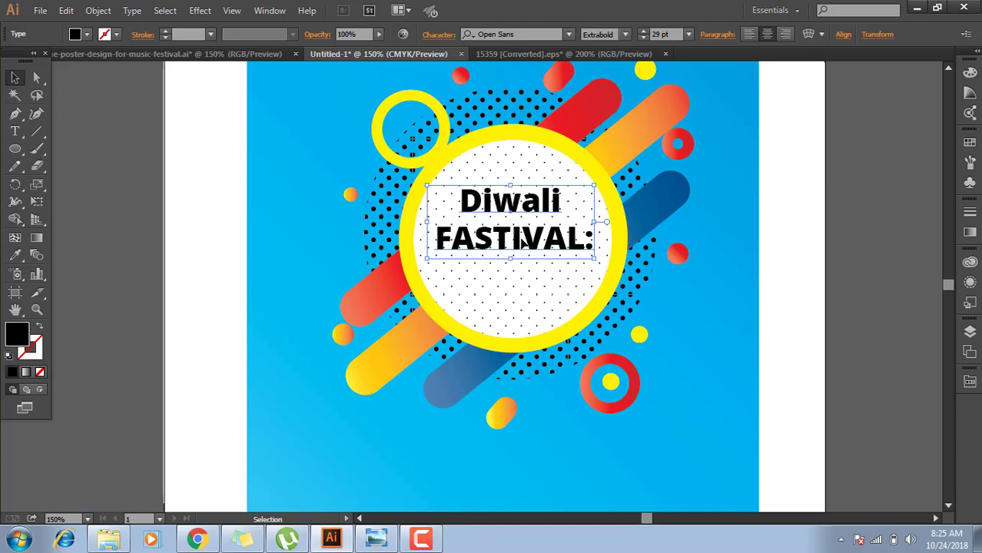
pyautogui.click(521, 55)
# Bring the diya lamp from 15359 [Converted].eps into the poster, shrink it, and place it under the heading.
pyautogui.click(574, 277)
pyautogui.moveTo(574, 277)
pyautogui.mouseDown()
pyautogui.moveTo(504, 294)
pyautogui.moveTo(520, 327)
pyautogui.mouseUp()
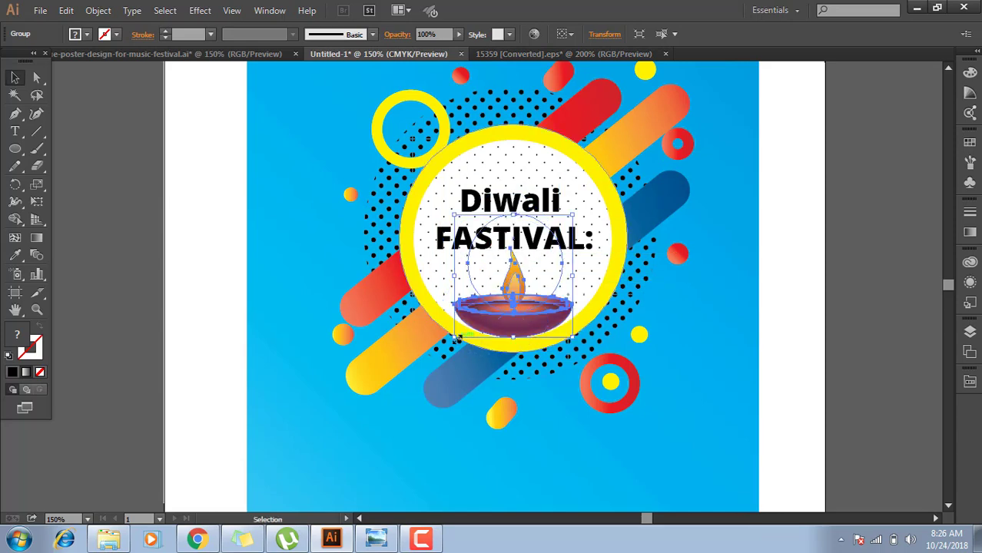
pyautogui.moveTo(458, 335); pyautogui.dragTo(468, 323)
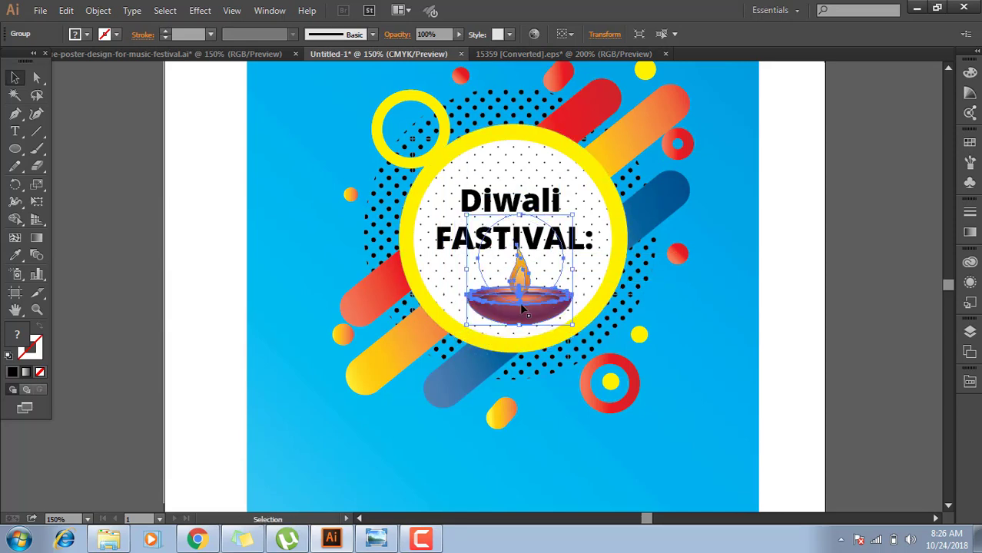
pyautogui.moveTo(528, 313); pyautogui.dragTo(522, 325)
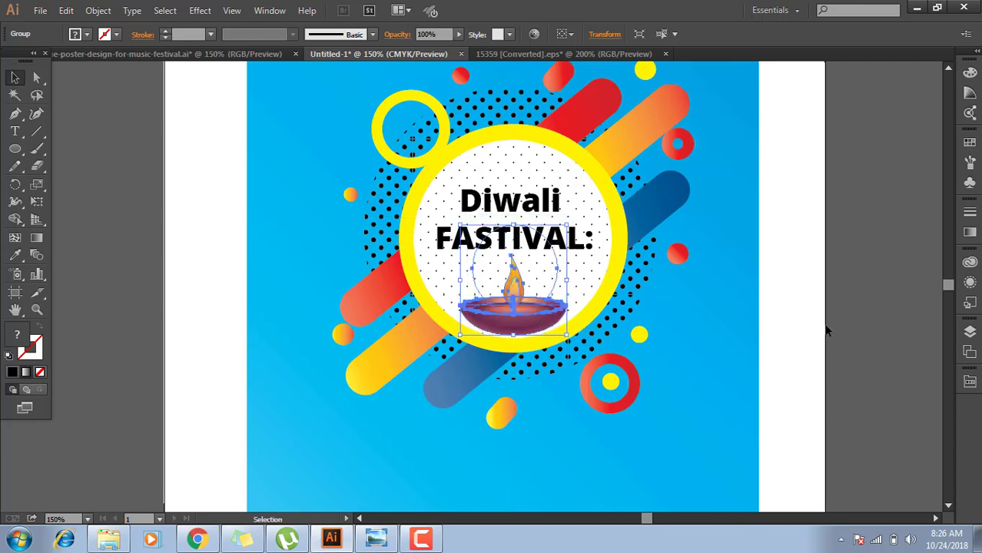
pyautogui.click(826, 329)
pyautogui.click(554, 315)
pyautogui.click(772, 334)
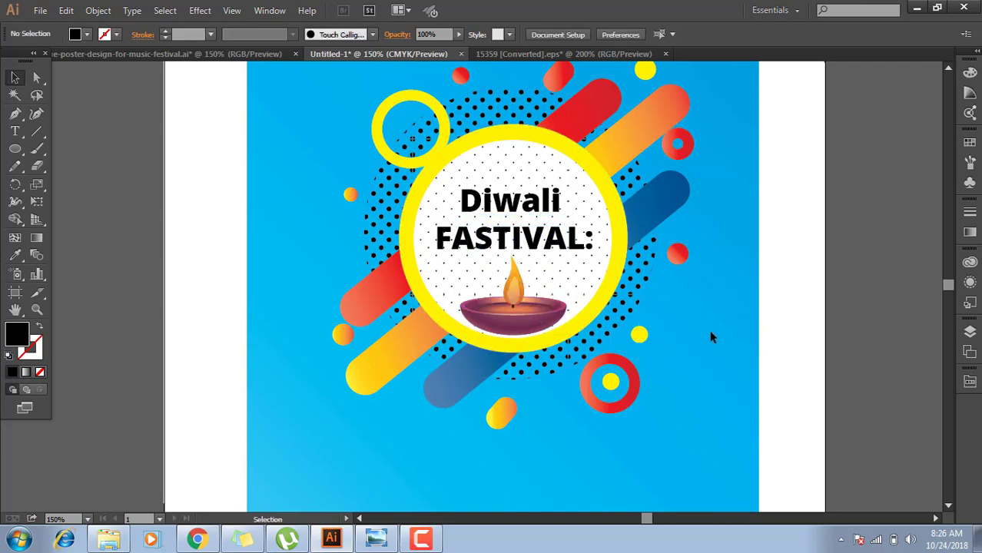
pyautogui.moveTo(538, 332); pyautogui.dragTo(538, 326)
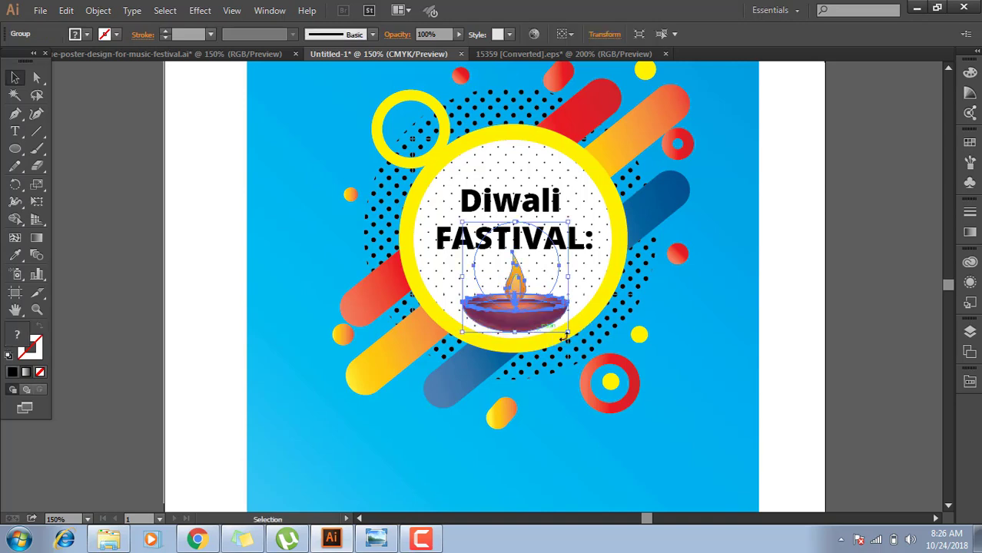
pyautogui.scroll(-3, 602, 372)
pyautogui.scroll(-2, 601, 364)
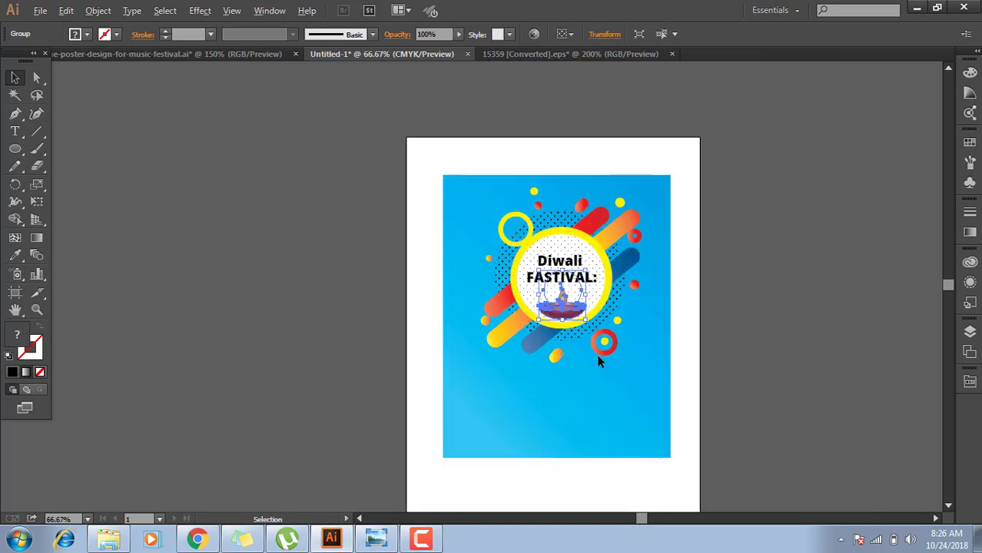
# Duplicate the diya, enlarge the copy, and position it near the poster's bottom.
pyautogui.scroll(1, 600, 362)
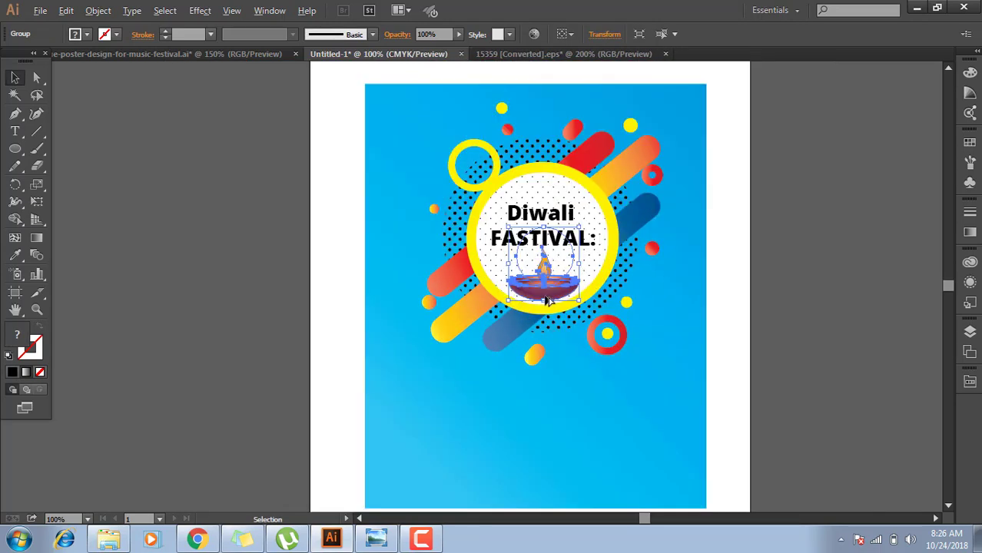
pyautogui.moveTo(548, 302); pyautogui.dragTo(546, 469)
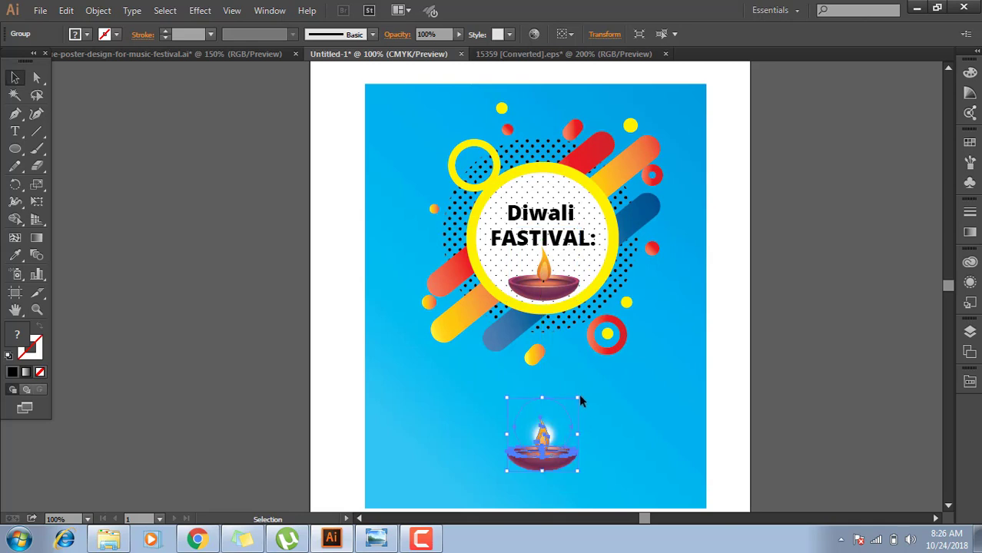
pyautogui.moveTo(579, 399); pyautogui.dragTo(640, 426)
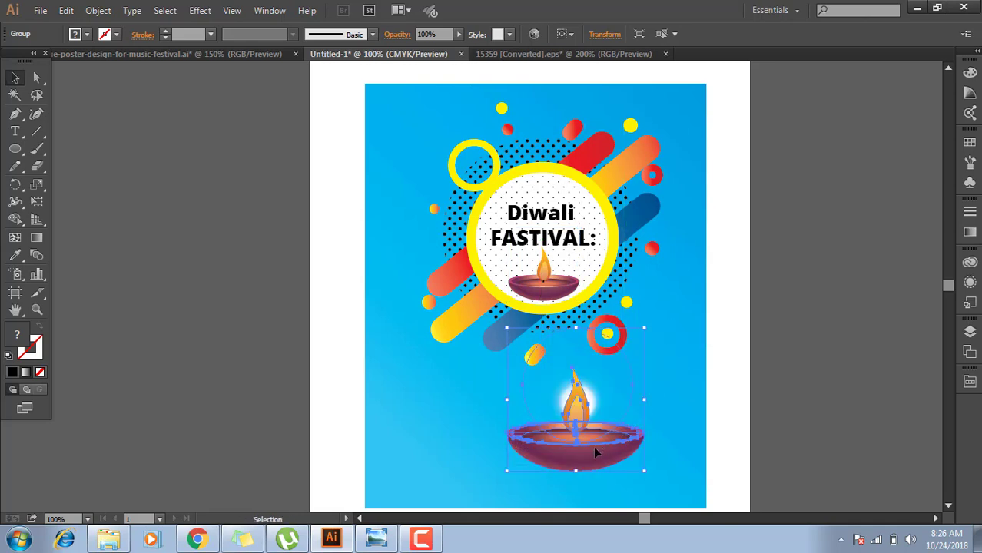
pyautogui.moveTo(595, 454); pyautogui.dragTo(556, 467)
pyautogui.click(772, 380)
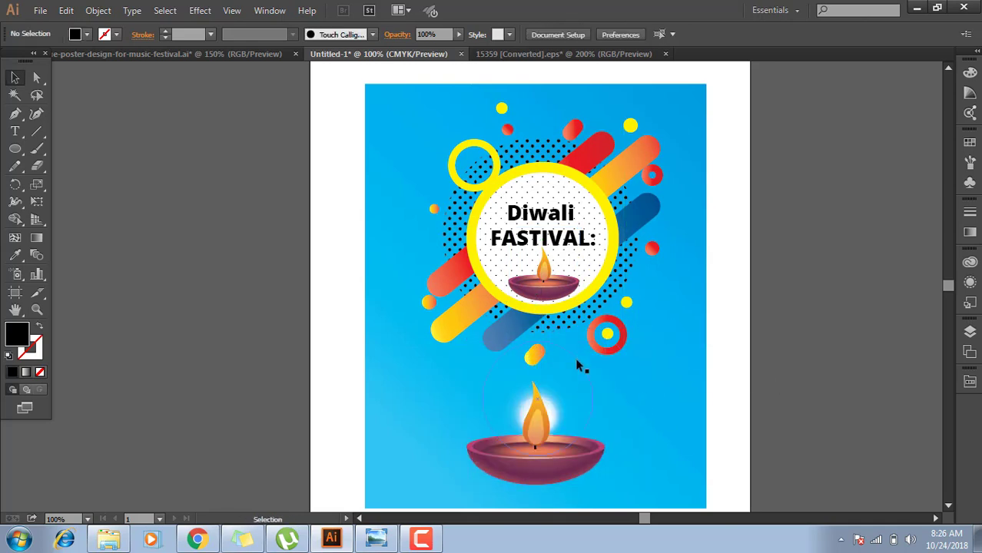
pyautogui.hotkey('ctrl', '-')
pyautogui.hotkey('ctrl', '+')
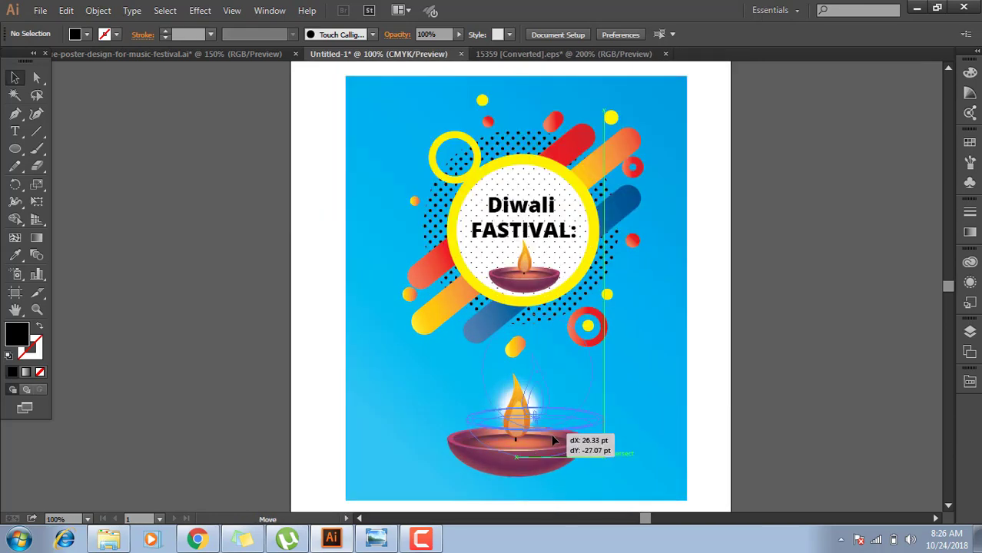
pyautogui.moveTo(534, 458); pyautogui.dragTo(593, 458)
pyautogui.click(602, 459)
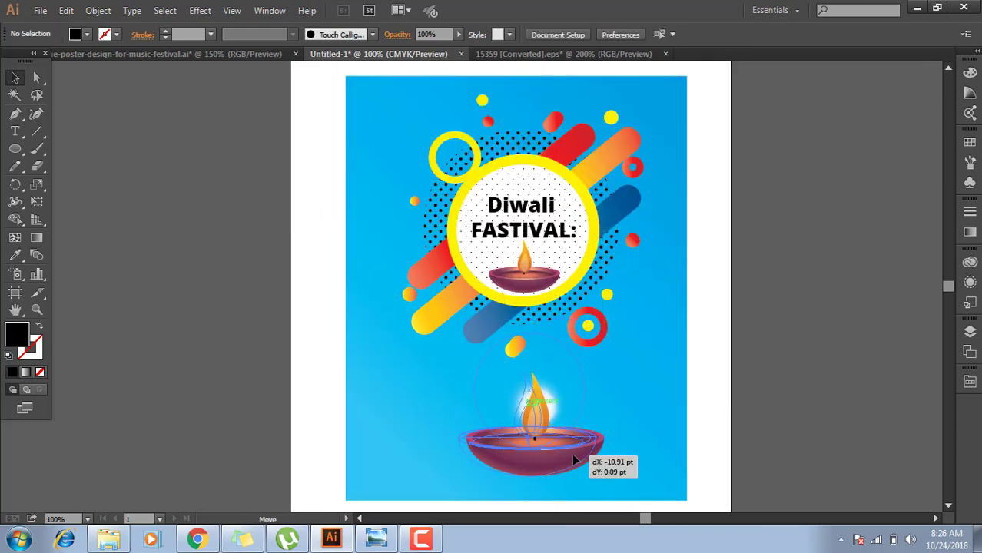
pyautogui.click(664, 399)
pyautogui.hotkey('ctrl', '-')
pyautogui.scroll(2, 665, 405)
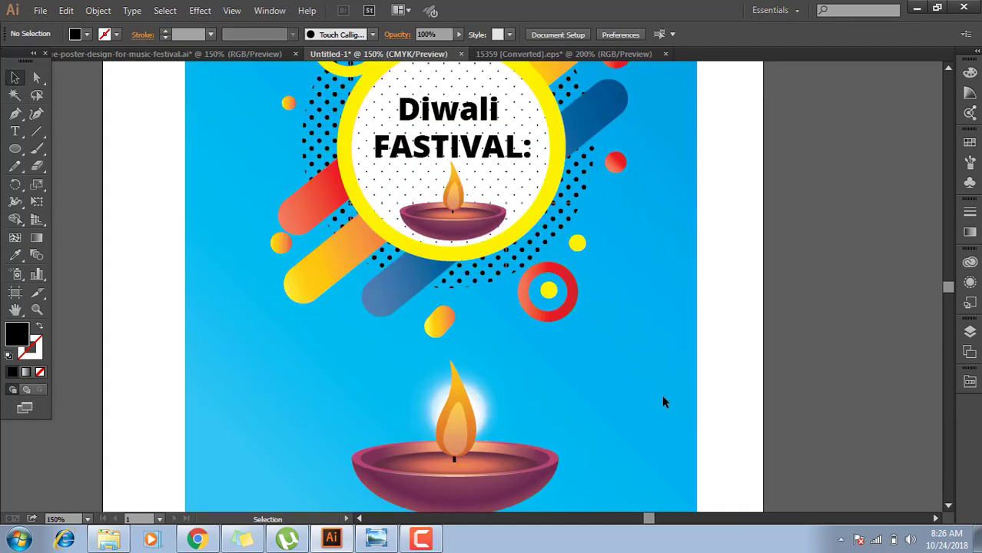
# Shrink the small diya inside the circle and move it lower.
pyautogui.click(455, 215)
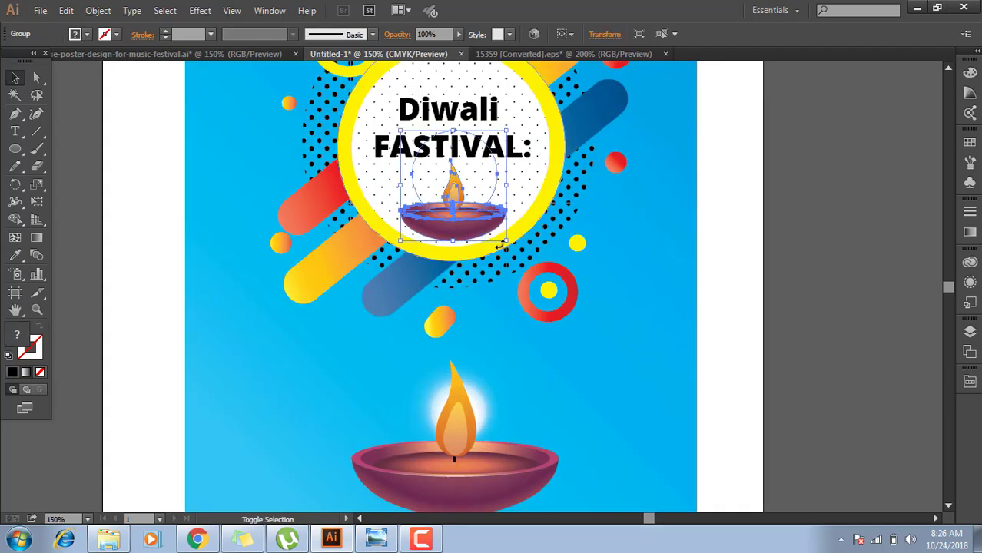
pyautogui.moveTo(506, 240)
pyautogui.mouseDown()
pyautogui.moveTo(492, 226)
pyautogui.moveTo(463, 238)
pyautogui.moveTo(466, 252)
pyautogui.mouseUp()
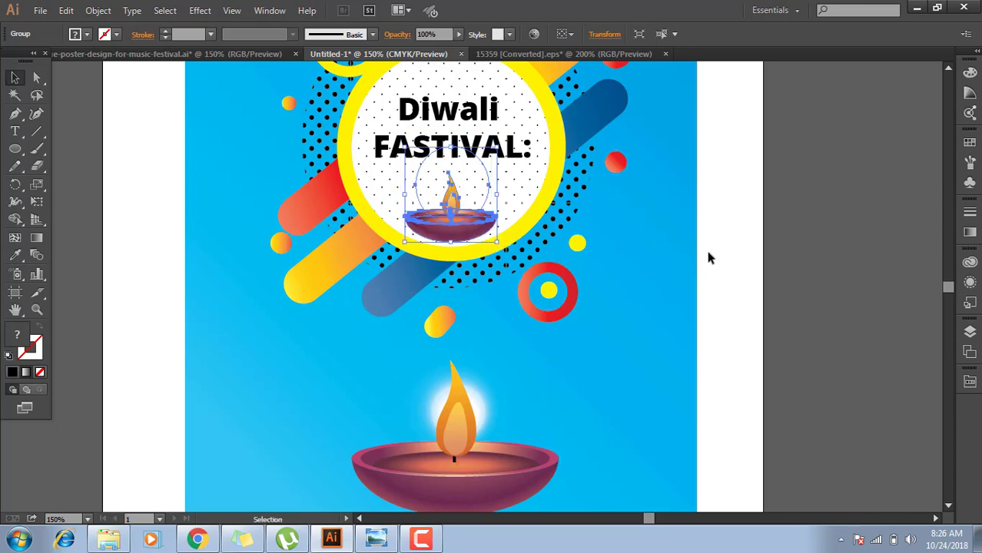
pyautogui.click(753, 285)
pyautogui.scroll(3, 382, 270)
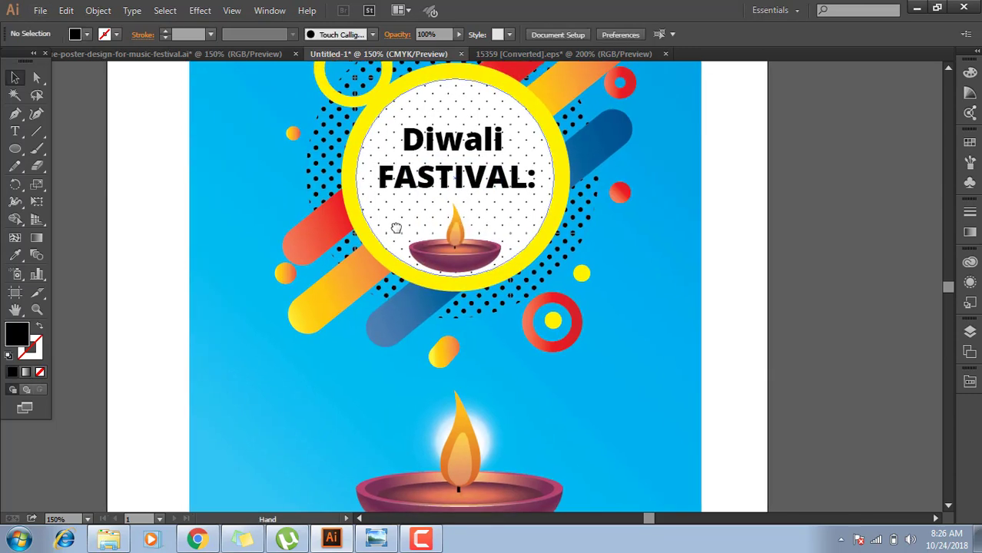
# Delete the colon after FASTIVAL and recentre the heading in the circle.
pyautogui.click(521, 204)
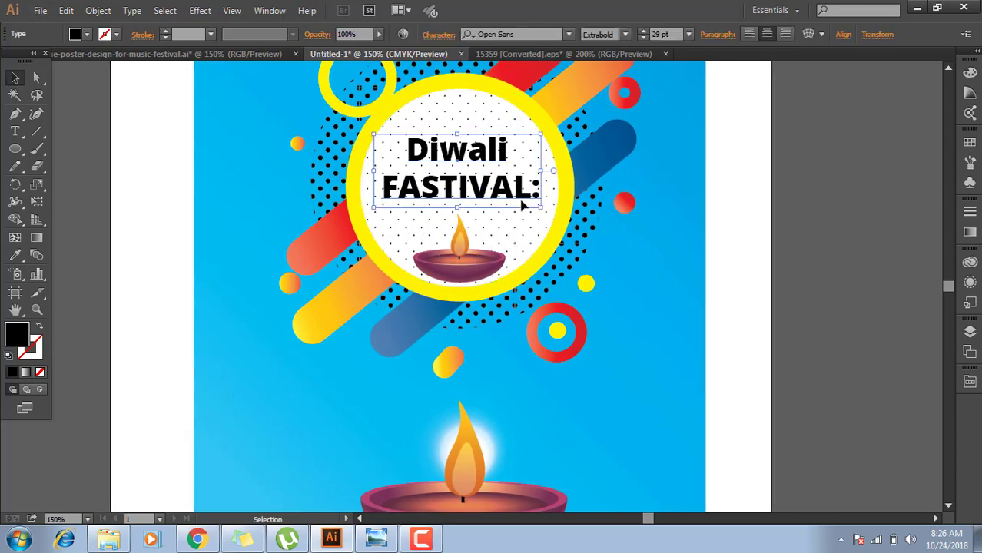
pyautogui.doubleClick(525, 200)
pyautogui.tripleClick(530, 196)
pyautogui.moveTo(531, 196); pyautogui.dragTo(560, 197)
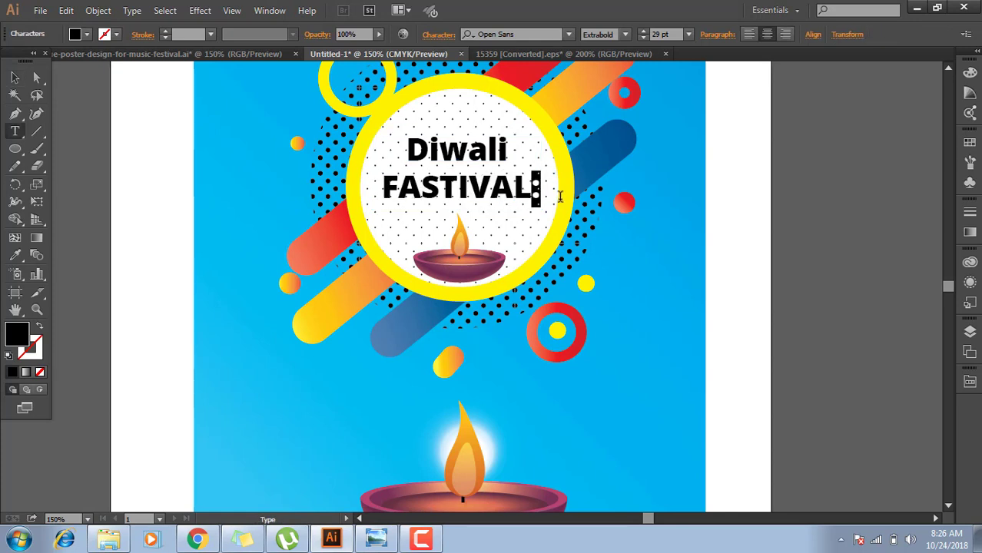
pyautogui.press('BackSpace')
pyautogui.press('Escape')
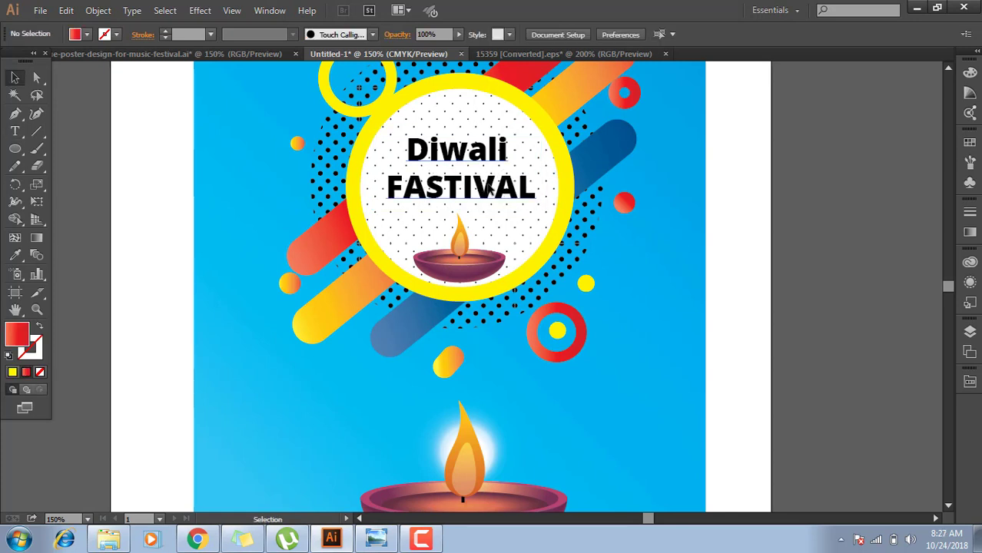
pyautogui.moveTo(488, 190); pyautogui.dragTo(495, 197)
# Zoom and pan to review the poster, then select the central circle group.
pyautogui.click(869, 279)
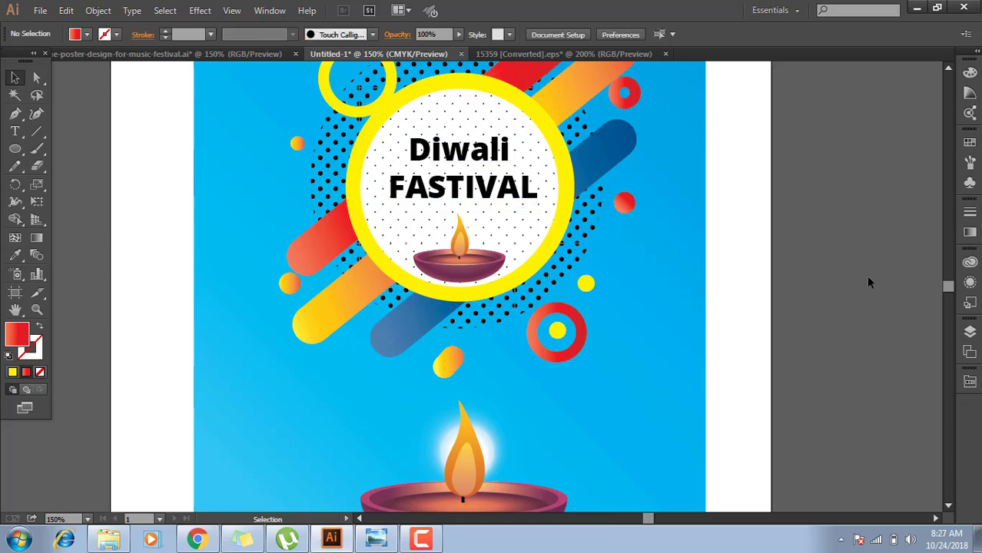
pyautogui.hotkey('ctrl', '1')
pyautogui.moveTo(808, 264)
pyautogui.mouseDown()
pyautogui.moveTo(744, 269)
pyautogui.moveTo(744, 243)
pyautogui.mouseUp()
pyautogui.hotkey('ctrl', '+')
pyautogui.hotkey('ctrl', '-')
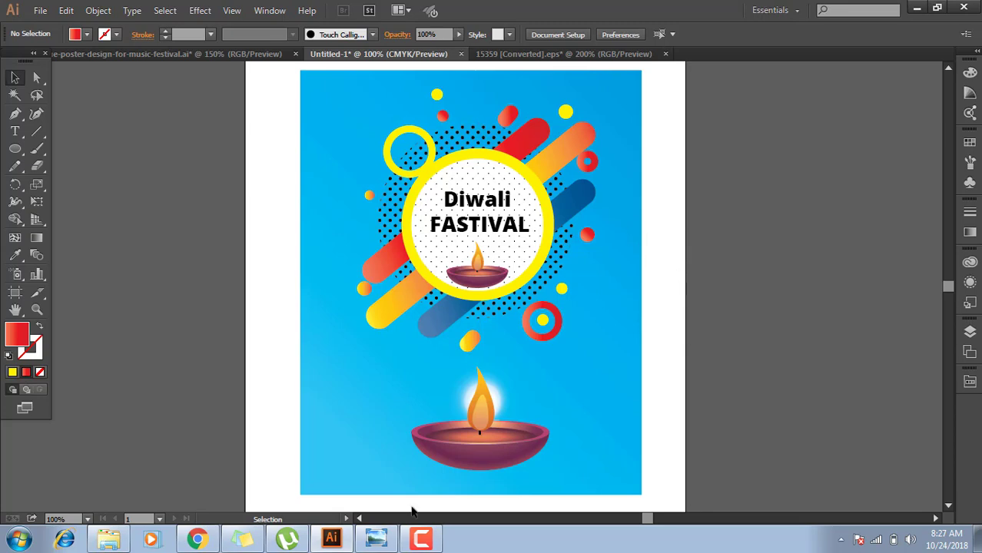
pyautogui.scroll(1, 666, 492)
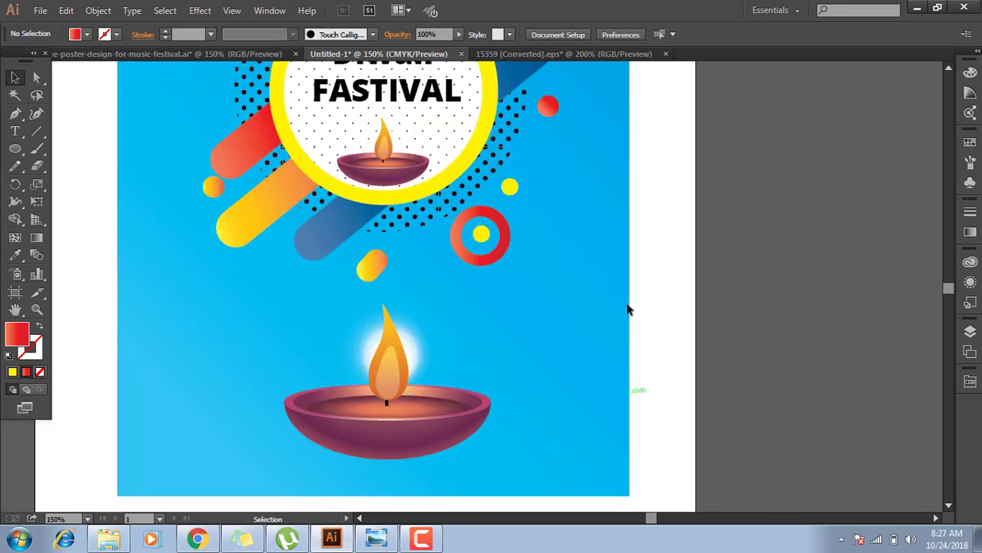
pyautogui.scroll(-1, 630, 306)
pyautogui.click(539, 174)
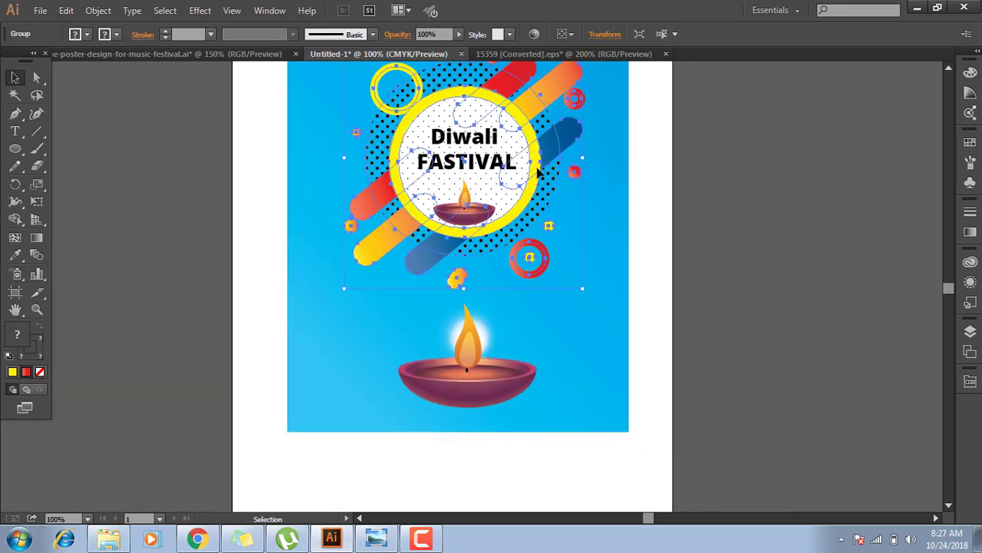
# Give the yellow ring a drop shadow: 75% opacity, 2 pt X offset, 4 pt Y offset, 8 pt blur.
pyautogui.doubleClick(539, 173)
pyautogui.click(538, 175)
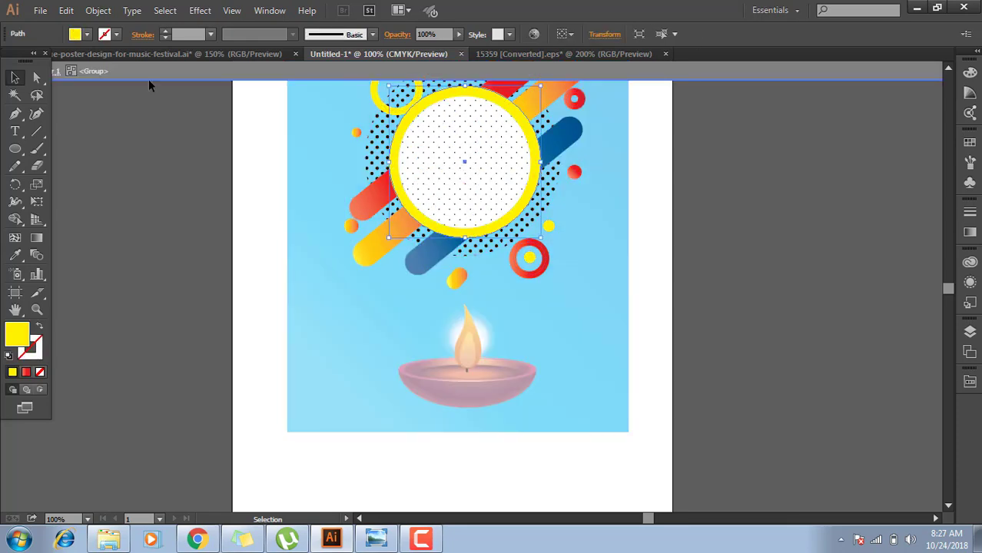
pyautogui.click(196, 10)
pyautogui.moveTo(219, 174)
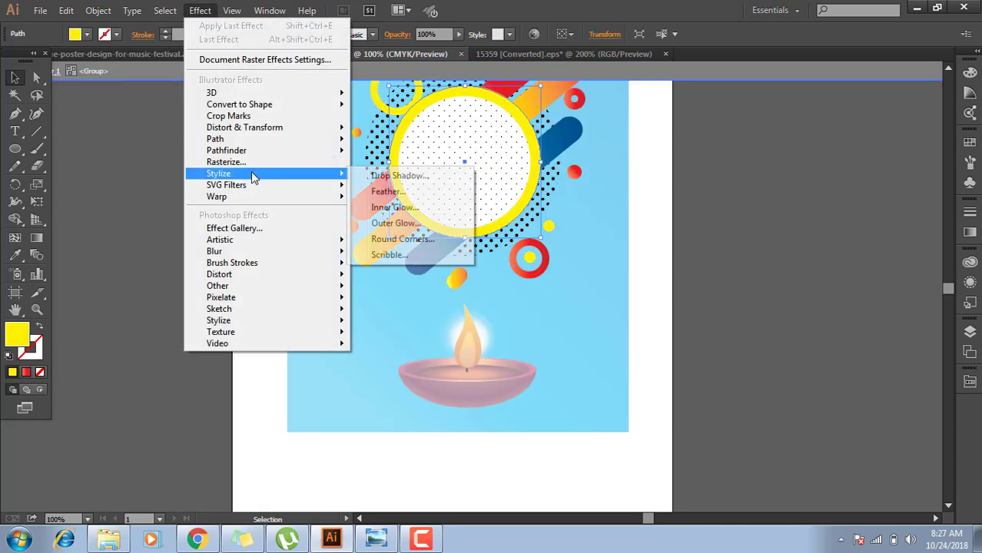
pyautogui.click(422, 177)
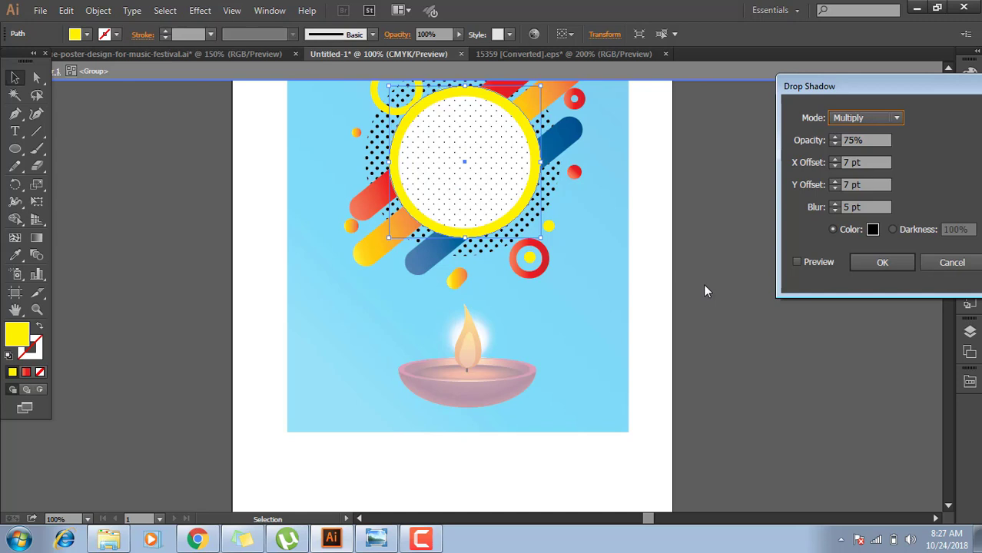
pyautogui.click(824, 264)
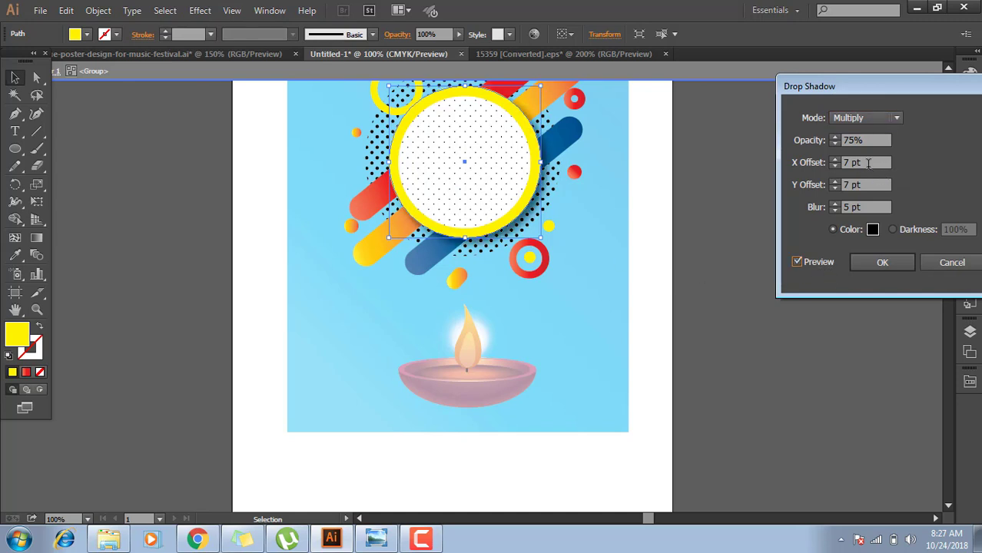
pyautogui.click(866, 207)
pyautogui.write('8')
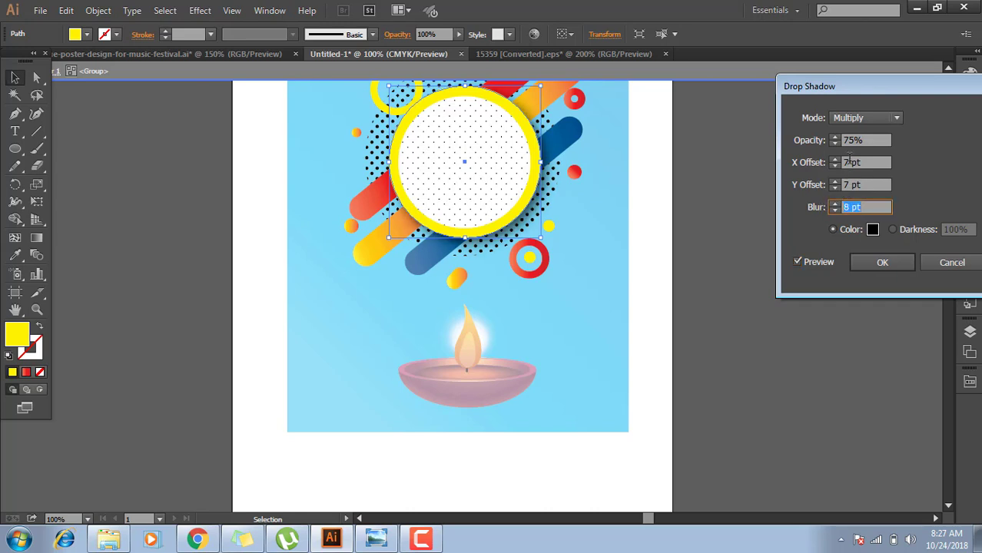
pyautogui.click(854, 160)
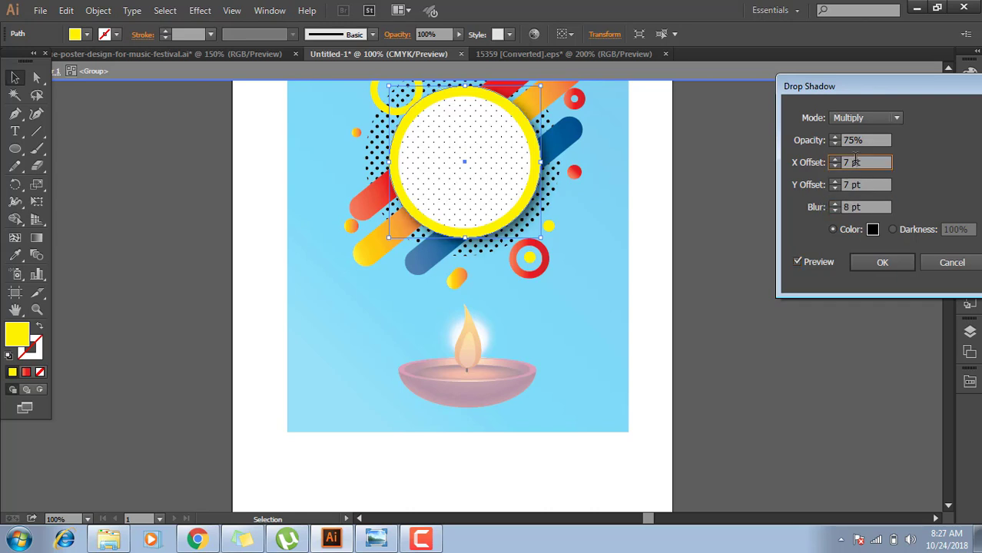
pyautogui.press('Down')
pyautogui.press('Down')
pyautogui.press('Down')
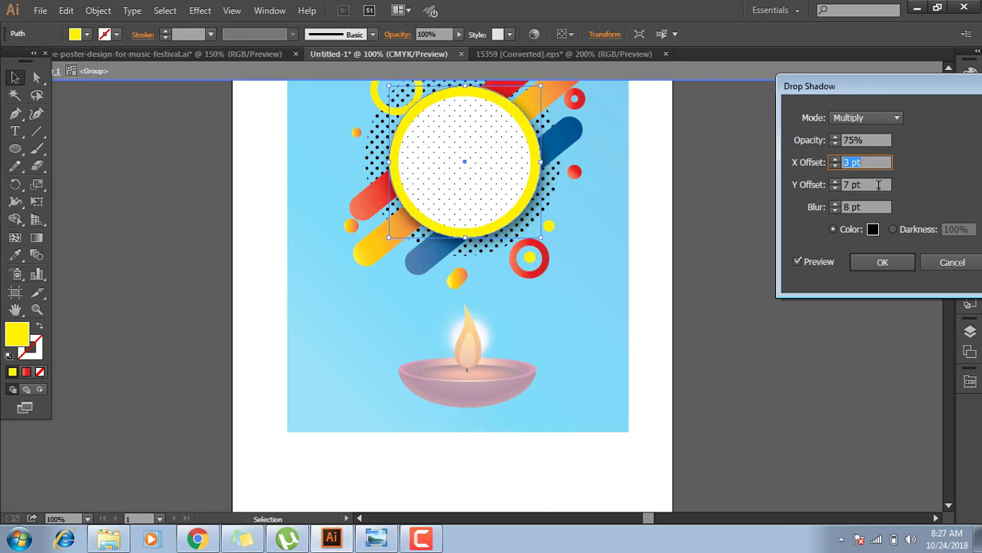
pyautogui.press('Down')
pyautogui.press('Tab')
pyautogui.press('Down')
pyautogui.press('Down')
pyautogui.press('Down')
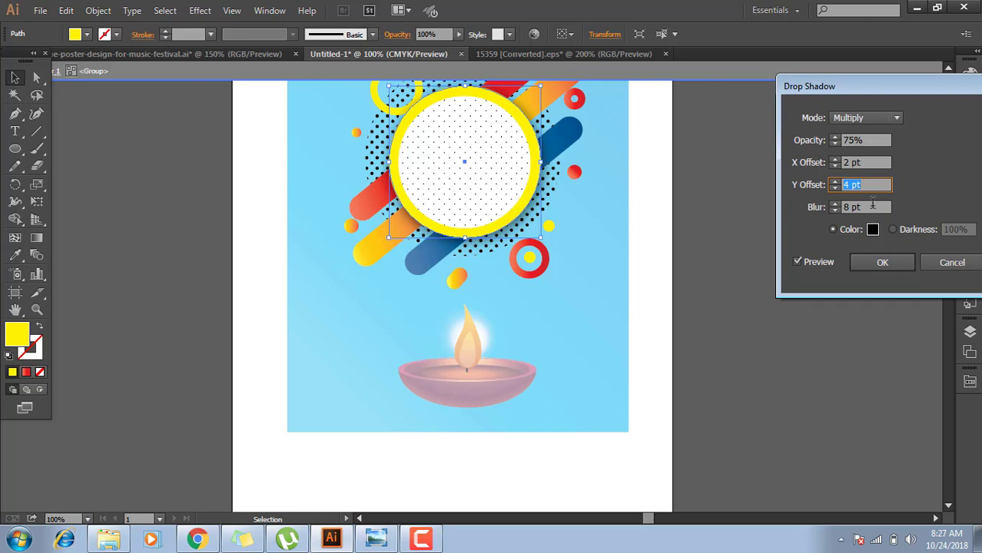
pyautogui.click(881, 262)
# Make the small diya inside the circle narrower and nudge it slightly right.
pyautogui.click(808, 251)
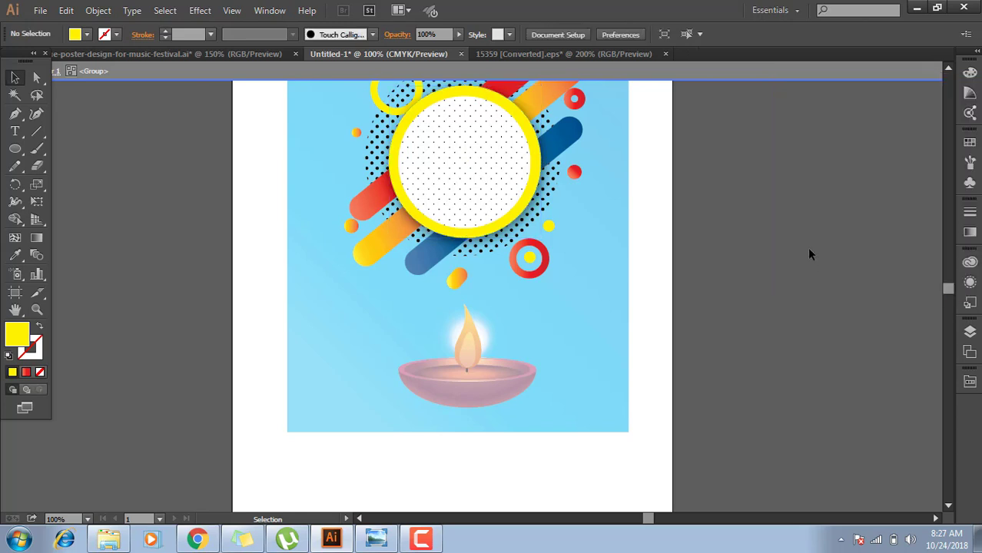
pyautogui.scroll(2, 809, 250)
pyautogui.scroll(2, 807, 241)
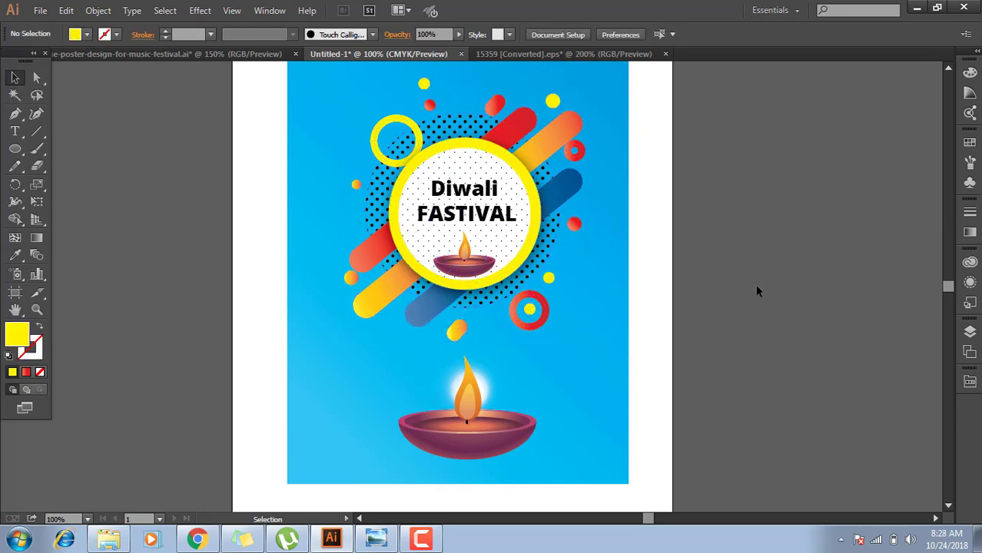
pyautogui.scroll(-1, 755, 282)
pyautogui.scroll(1, 748, 280)
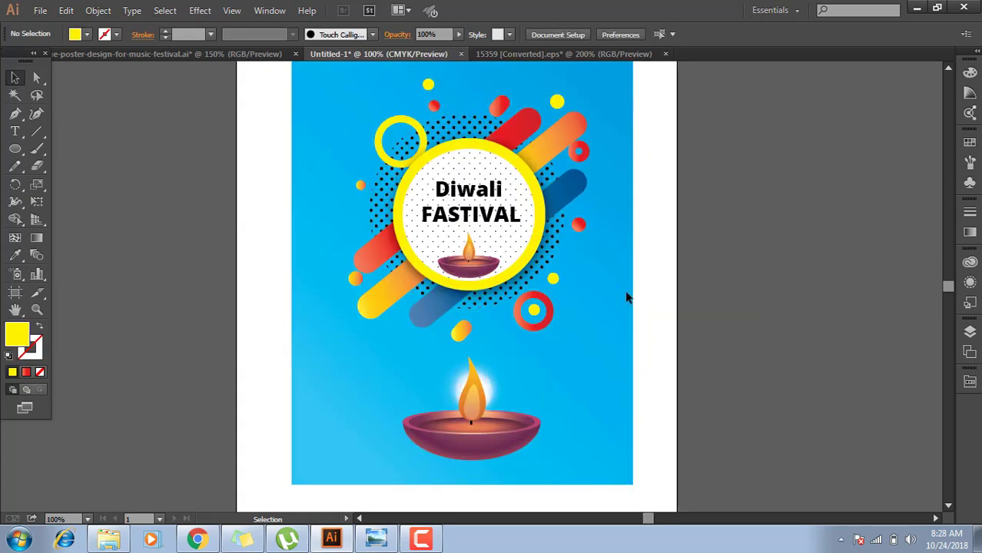
pyautogui.click(474, 274)
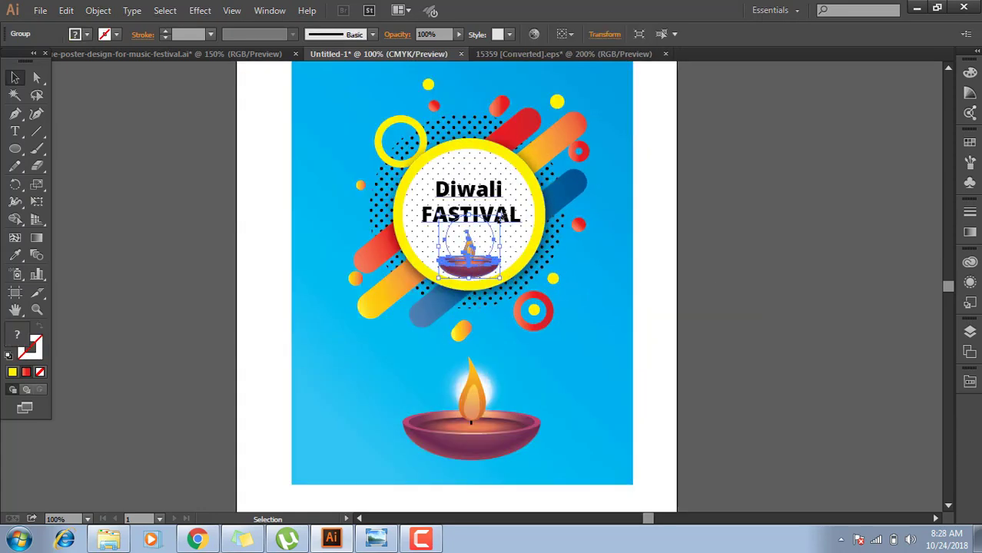
pyautogui.moveTo(502, 222); pyautogui.dragTo(493, 222)
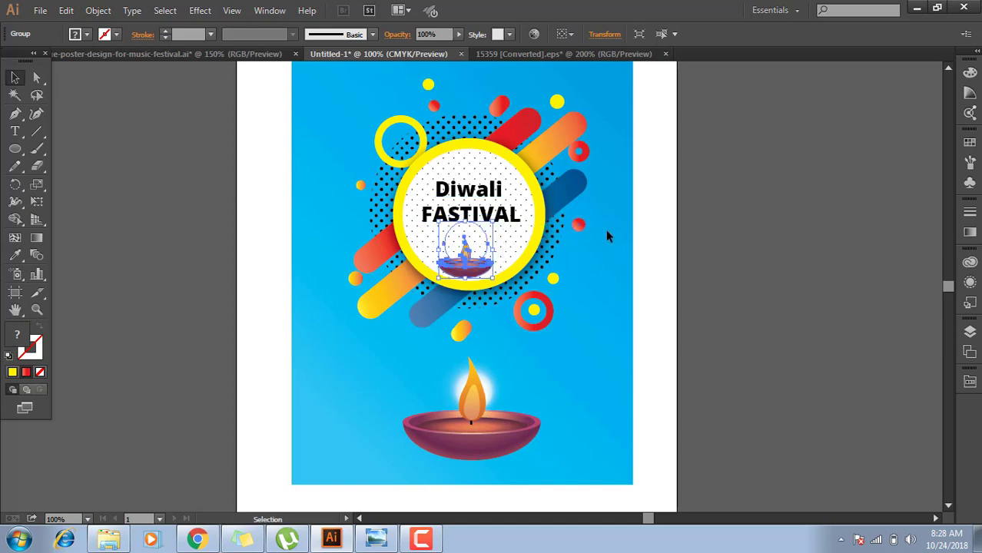
pyautogui.press('Right')
pyautogui.press('Right')
pyautogui.press('Right')
pyautogui.press('Right')
pyautogui.press('Right')
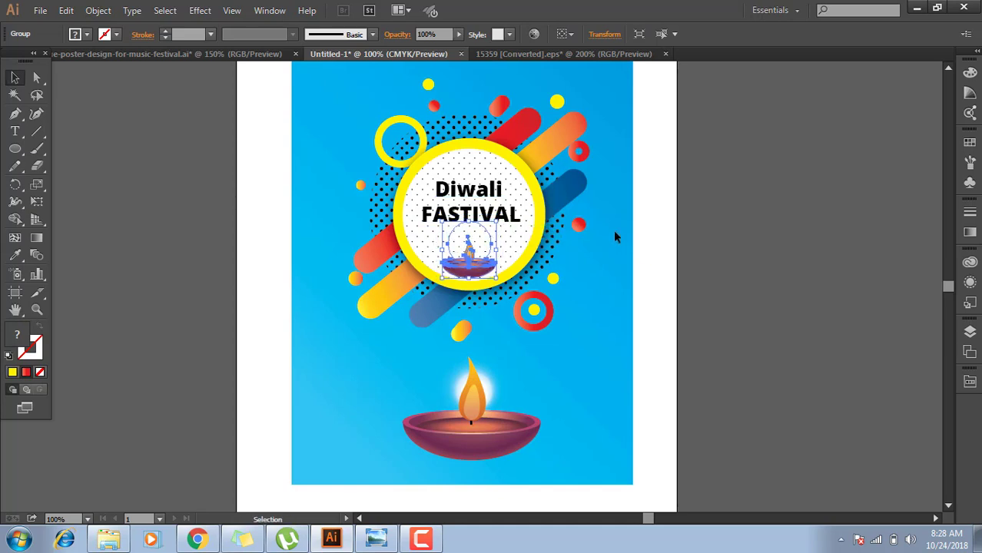
pyautogui.click(733, 236)
# Resize the large diya lamp at the bottom of the poster.
pyautogui.scroll(-1, 578, 438)
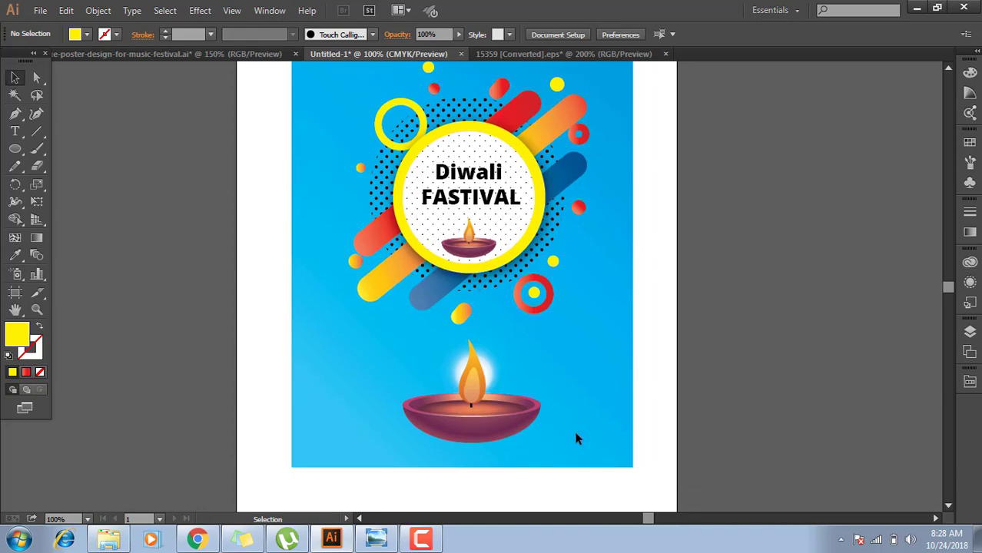
pyautogui.click(499, 406)
pyautogui.moveTo(527, 428); pyautogui.dragTo(501, 425)
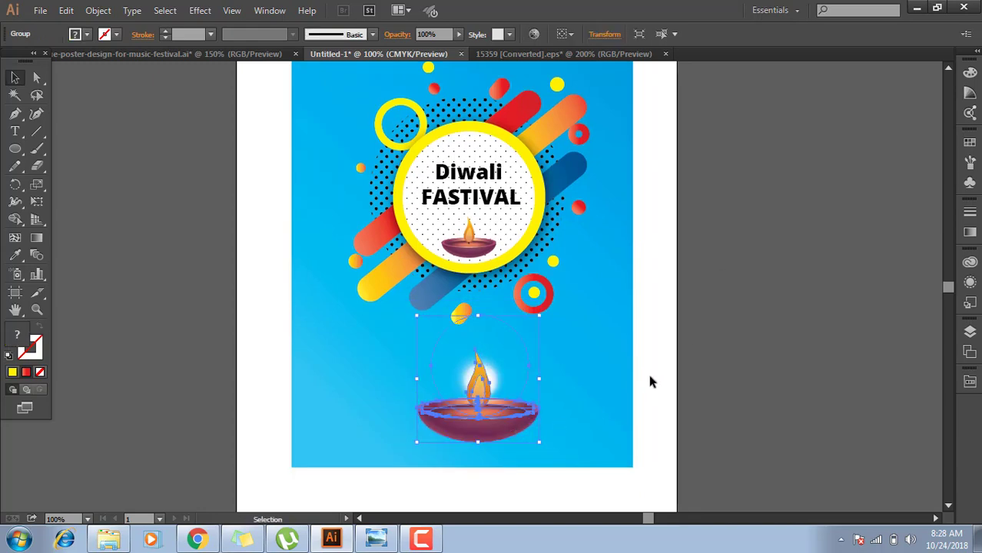
pyautogui.hotkey('ctrl', '-')
pyautogui.hotkey('ctrl', '+')
pyautogui.click(685, 346)
pyautogui.hotkey('ctrl', '-')
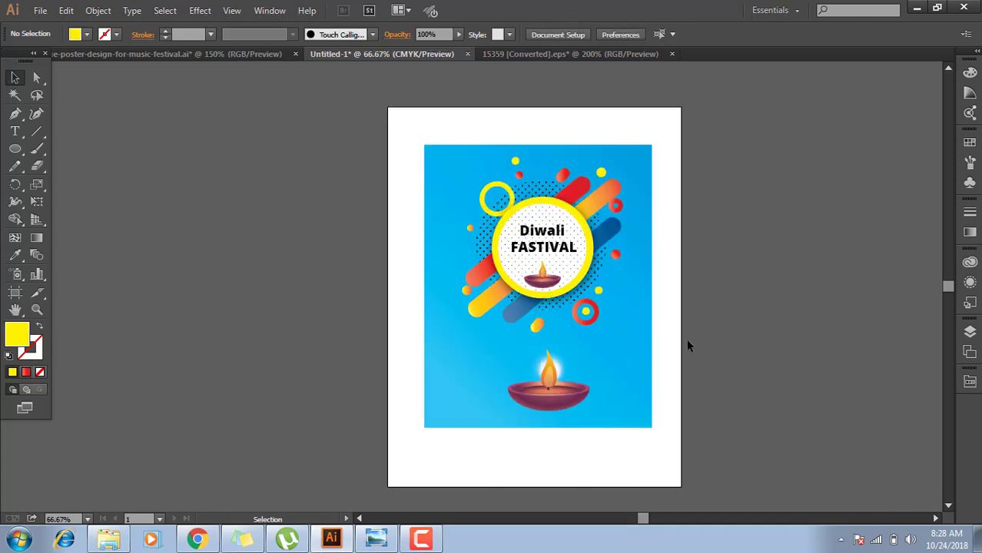
pyautogui.moveTo(680, 342); pyautogui.dragTo(640, 340)
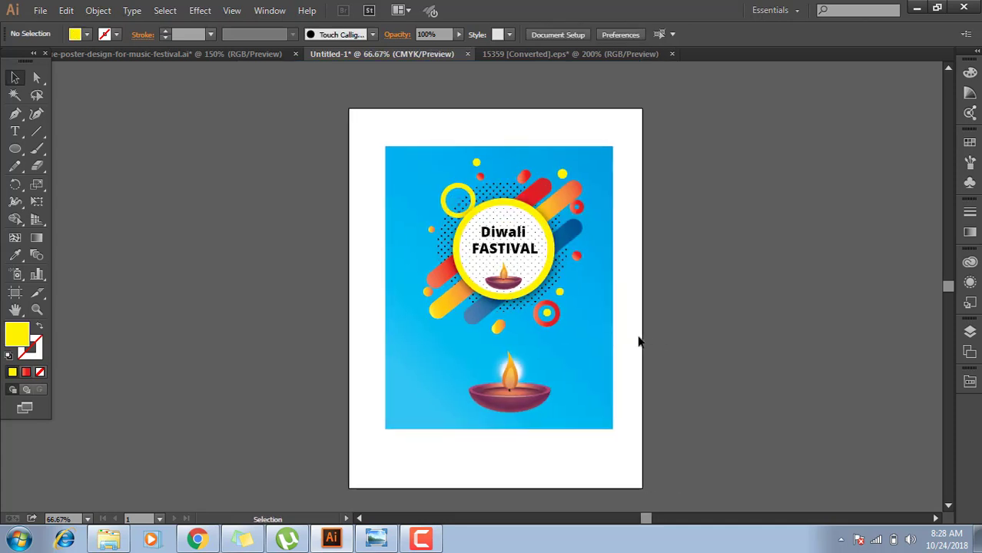
# Narrow the blue background rectangle to about 442 pt by pulling both sides inward.
pyautogui.click(970, 331)
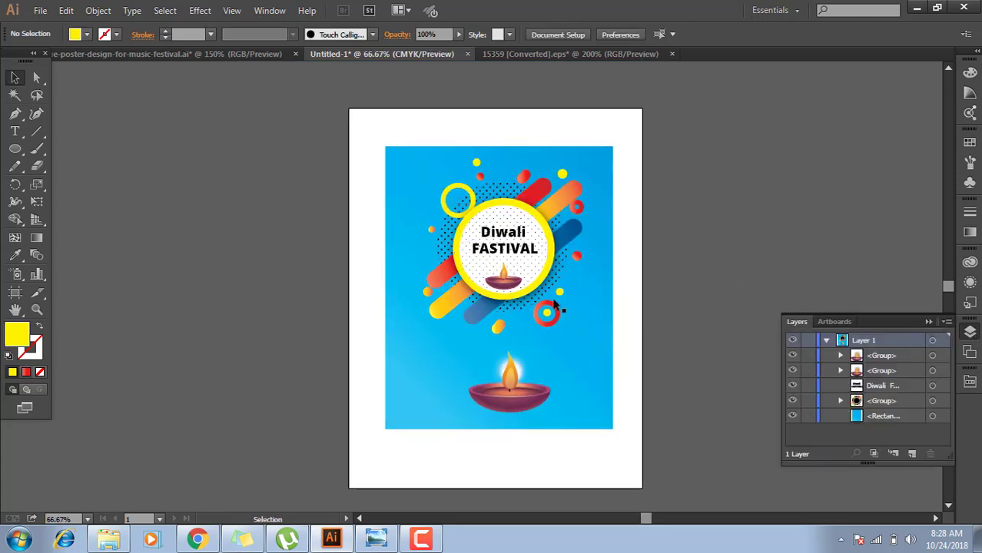
pyautogui.click(416, 322)
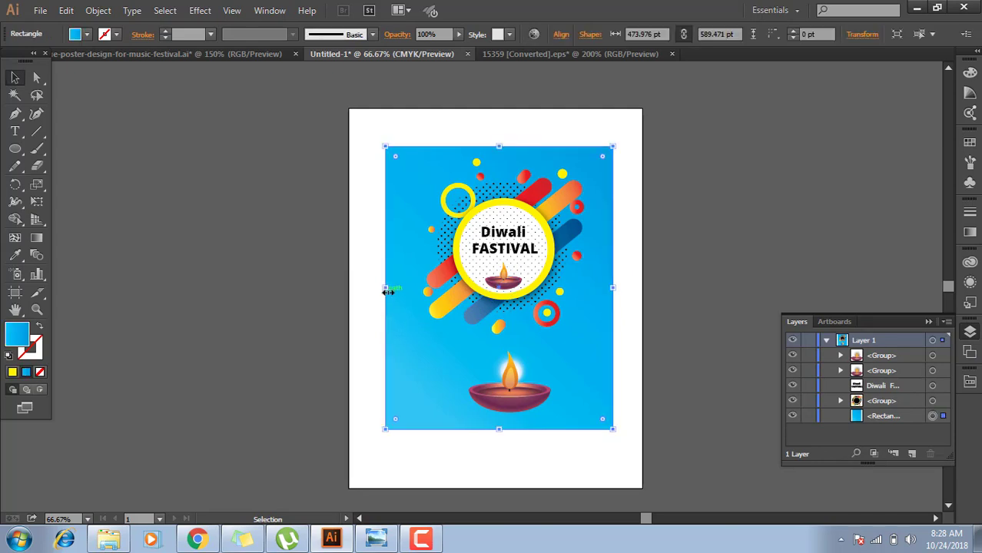
pyautogui.moveTo(388, 292); pyautogui.dragTo(397, 291)
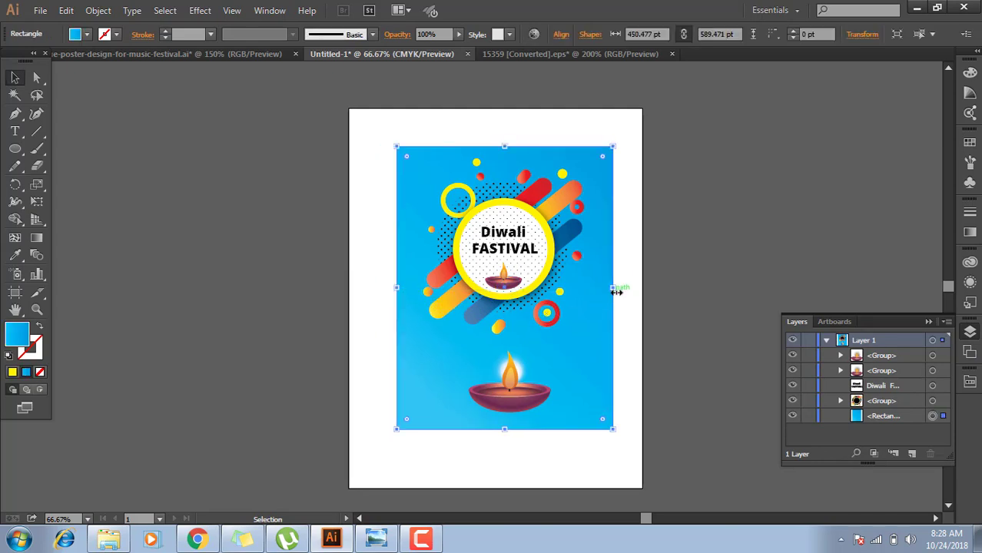
pyautogui.moveTo(616, 291); pyautogui.dragTo(608, 291)
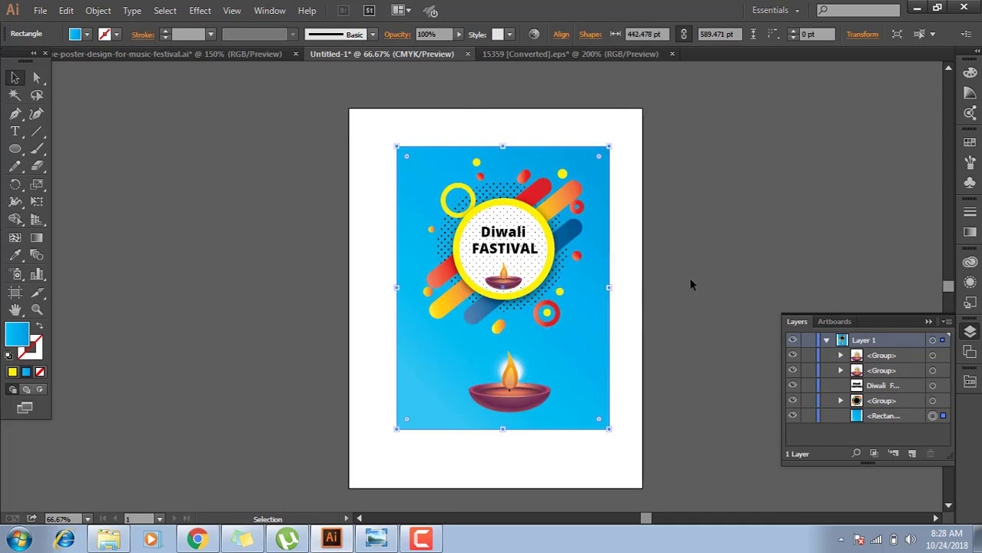
pyautogui.click(672, 292)
# Delete the large diya lamp from the bottom of the poster.
pyautogui.scroll(1, 598, 327)
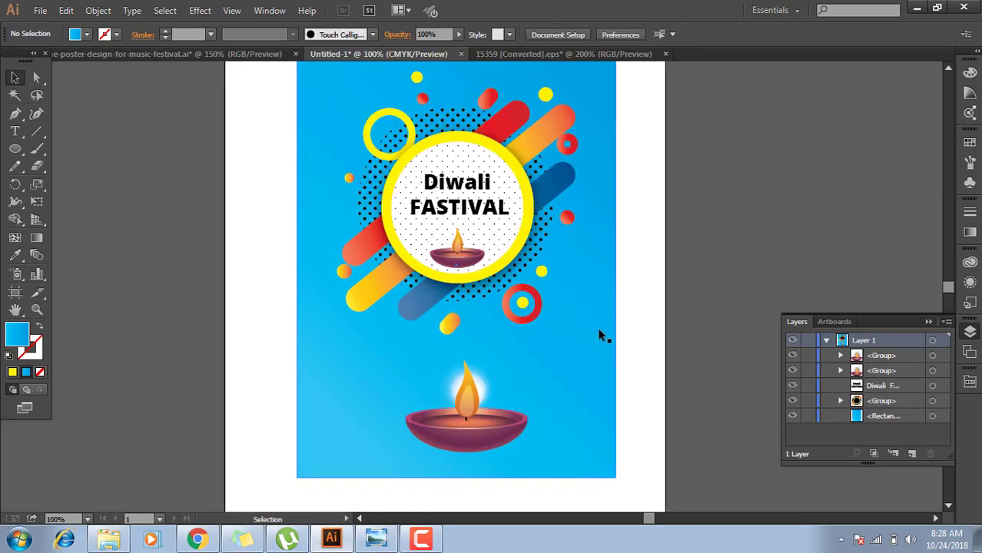
pyautogui.scroll(-1, 599, 326)
pyautogui.click(928, 321)
pyautogui.scroll(1, 747, 303)
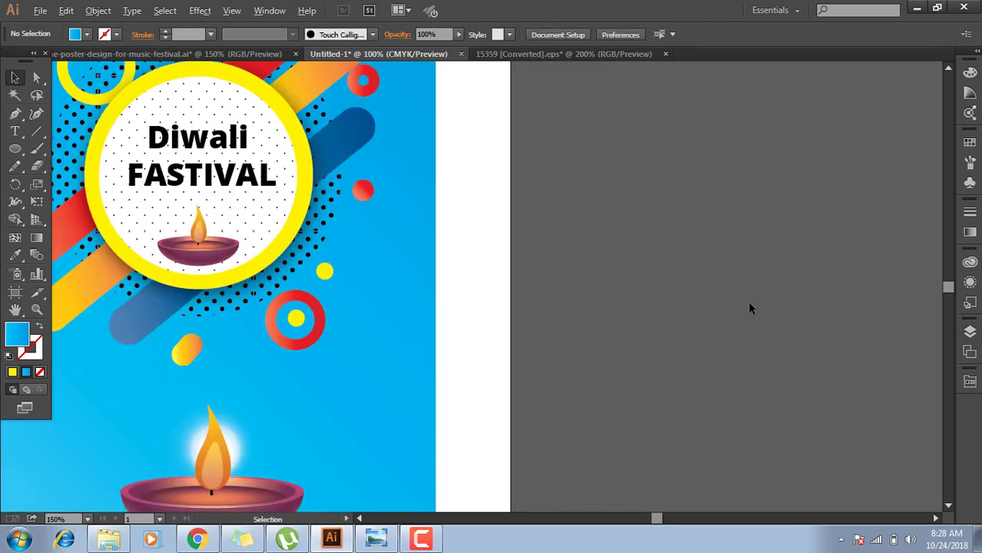
pyautogui.scroll(-1, 747, 301)
pyautogui.scroll(1, 749, 262)
pyautogui.scroll(-1, 744, 274)
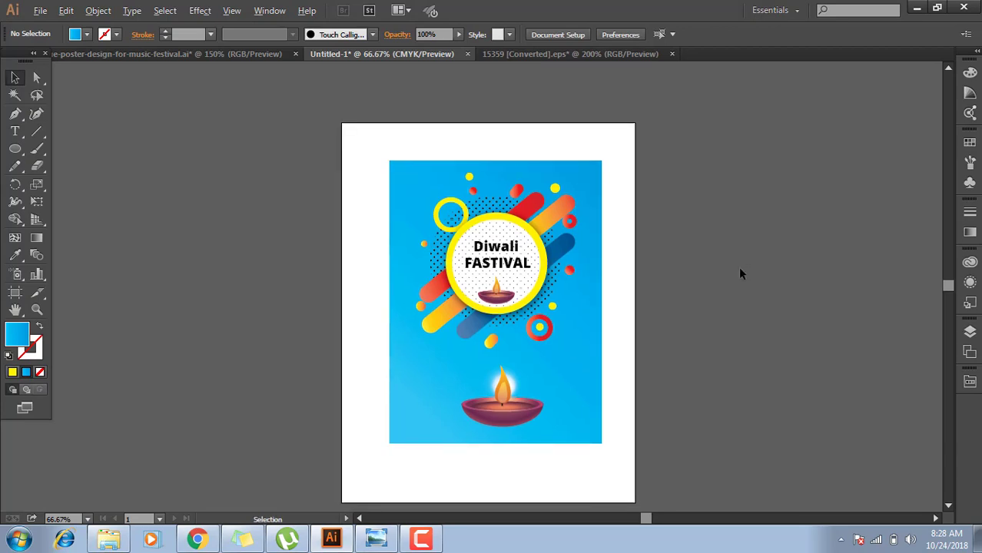
pyautogui.scroll(1, 740, 273)
pyautogui.scroll(-1, 740, 273)
pyautogui.scroll(2, 746, 258)
pyautogui.moveTo(680, 384)
pyautogui.mouseDown()
pyautogui.moveTo(849, 309)
pyautogui.moveTo(935, 305)
pyautogui.mouseUp()
pyautogui.scroll(-1, 713, 308)
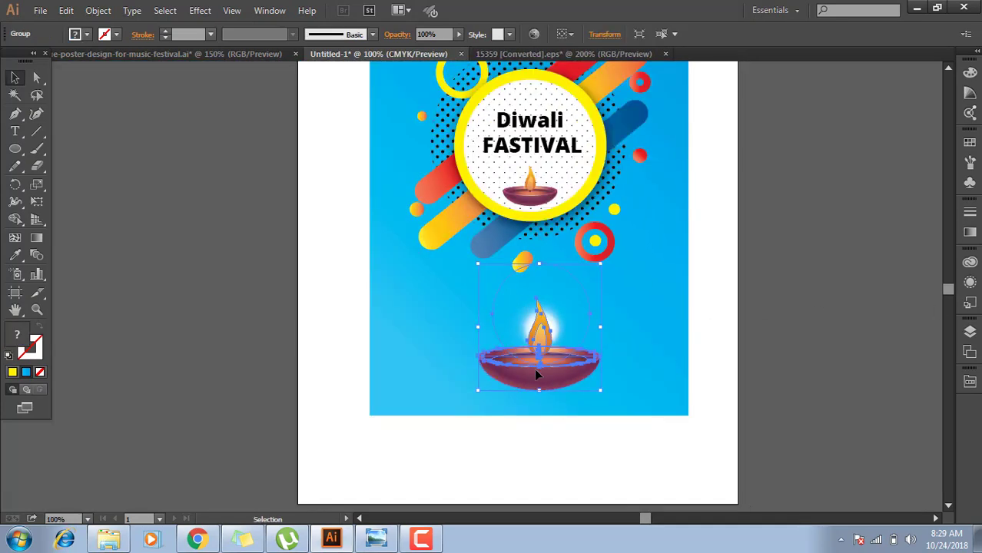
pyautogui.press('Delete')
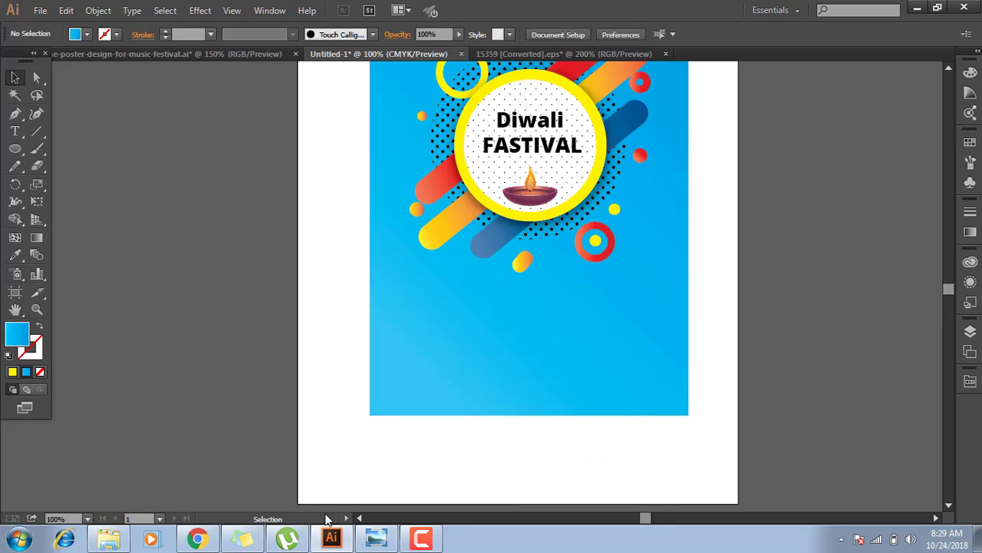
# Search Google for 'dummy text' in Chrome and open the lipsum.com page.
pyautogui.click(197, 539)
pyautogui.click(535, 37)
pyautogui.write('dumm')
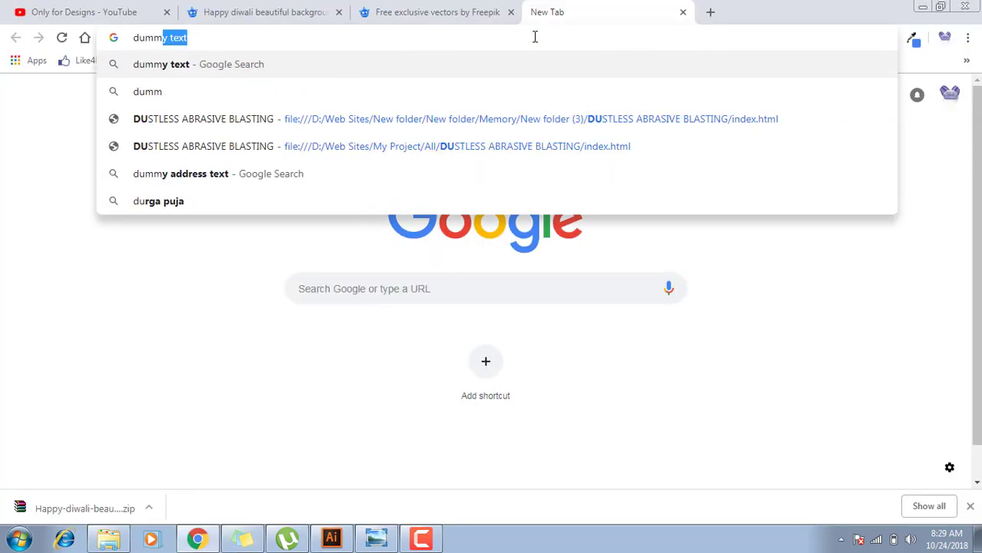
pyautogui.write('y text')
pyautogui.press('Return')
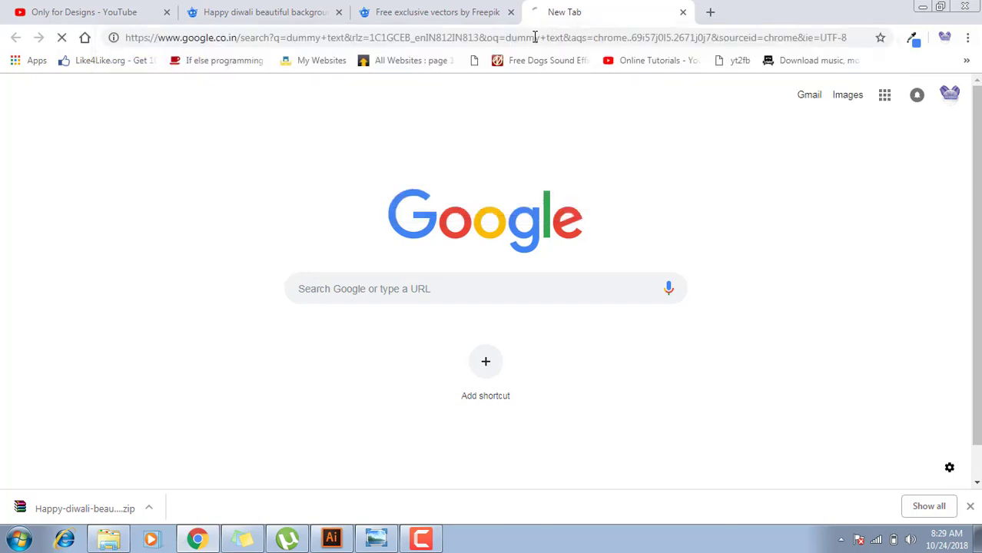
pyautogui.click(141, 206)
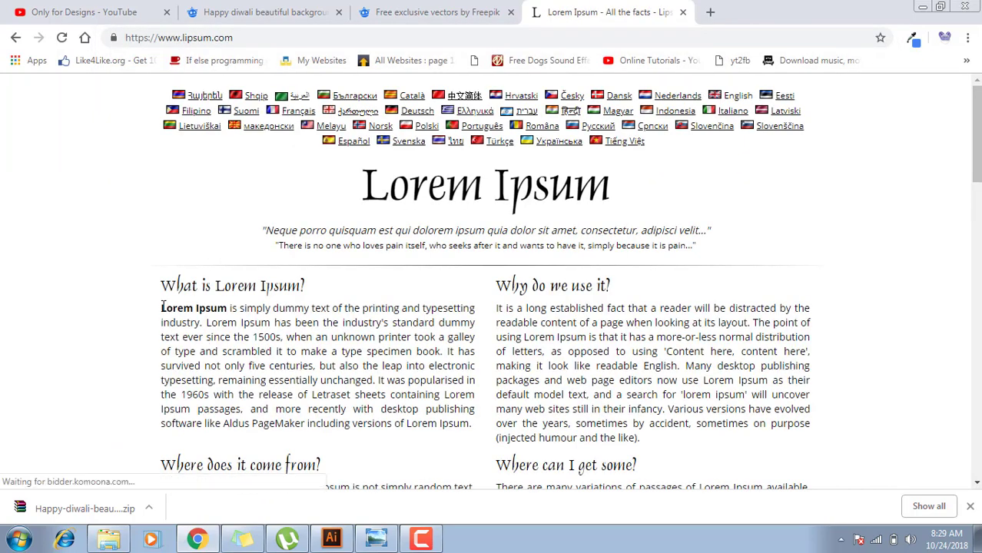
# Select the words Lorem Ipsum on the page and return to Illustrator.
pyautogui.moveTo(161, 308); pyautogui.dragTo(265, 311)
pyautogui.hotkey('ctrl', 'c')
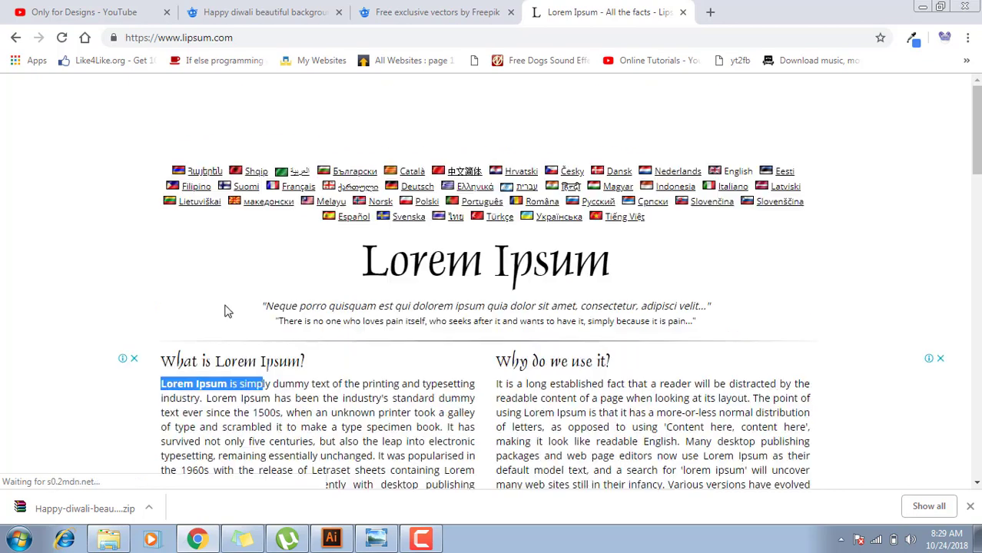
pyautogui.moveTo(160, 383); pyautogui.dragTo(228, 387)
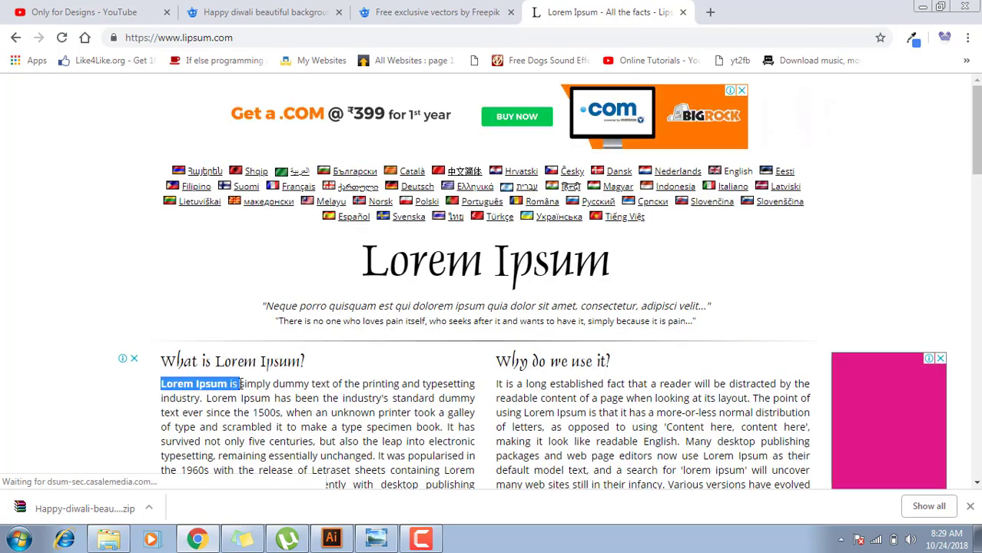
pyautogui.click(331, 538)
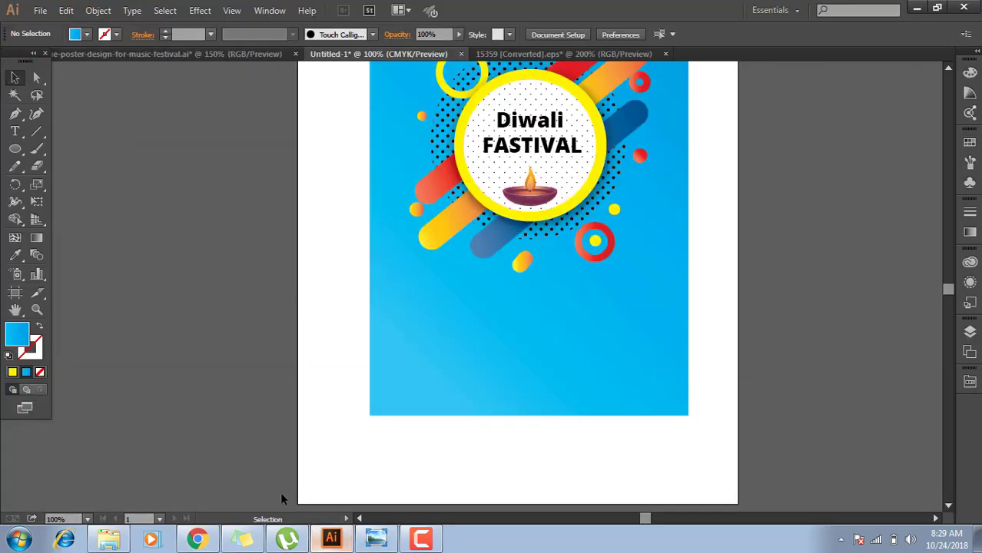
# Paste the Lorem Ipsum text as a new line below the circle.
pyautogui.click(15, 131)
pyautogui.click(457, 326)
pyautogui.hotkey('ctrl', 'v')
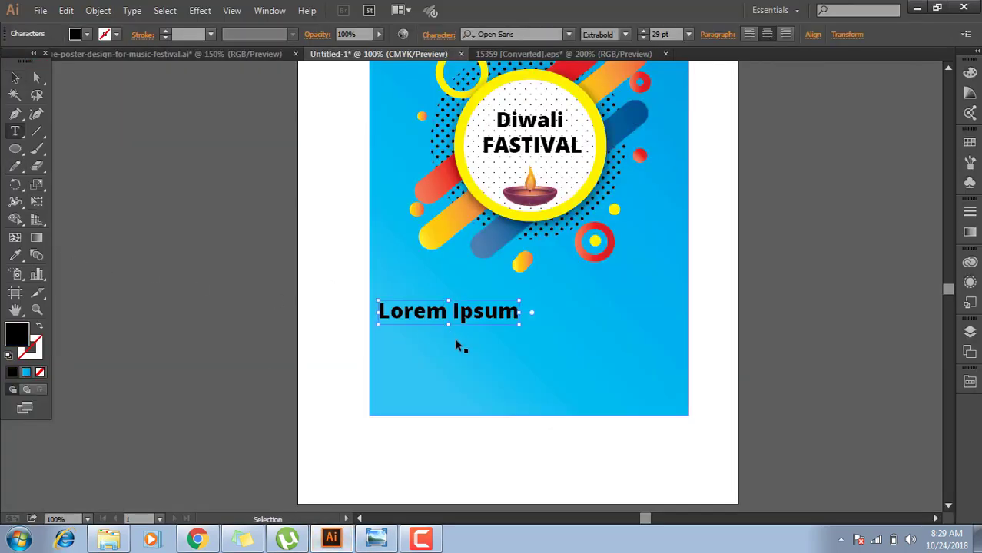
pyautogui.tripleClick(394, 320)
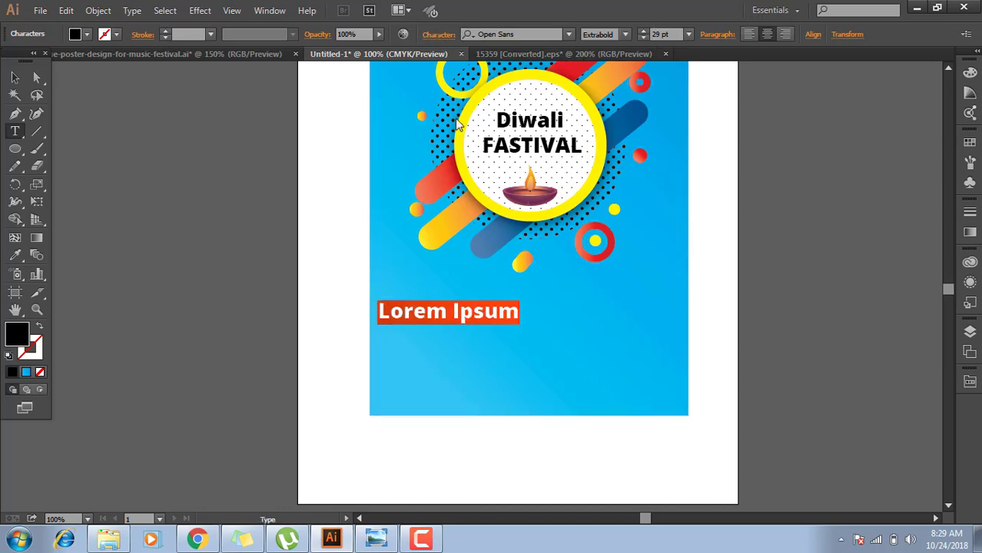
# Format the text as all caps with 103 letter tracking.
pyautogui.click(438, 33)
pyautogui.click(302, 206)
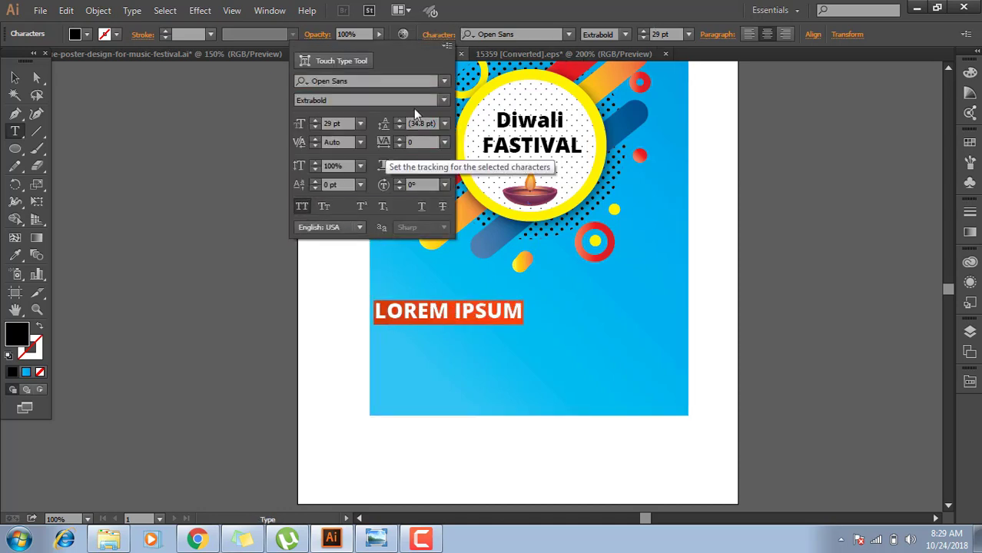
pyautogui.click(417, 143)
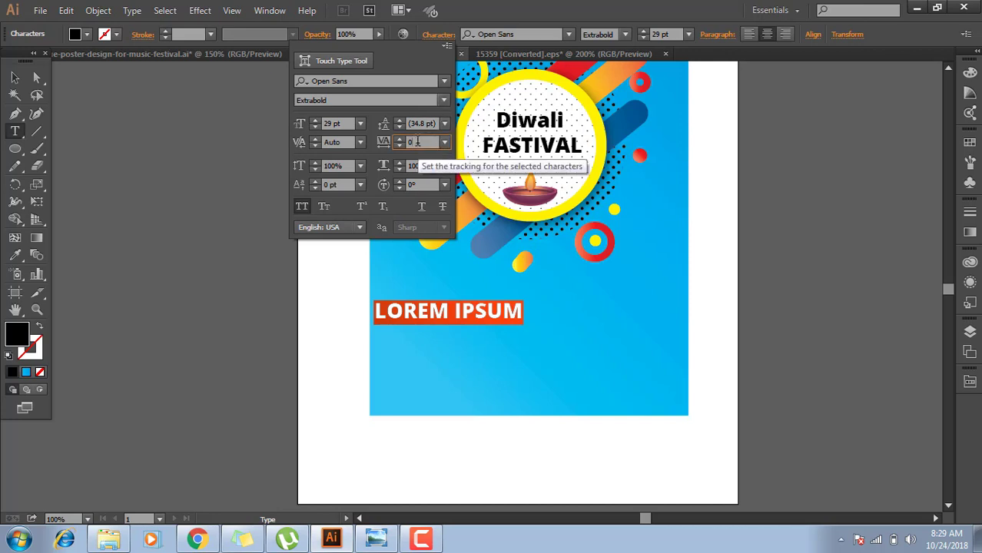
pyautogui.press('Up')
pyautogui.press('Up')
pyautogui.press('Up')
pyautogui.press('Up')
pyautogui.press('Up')
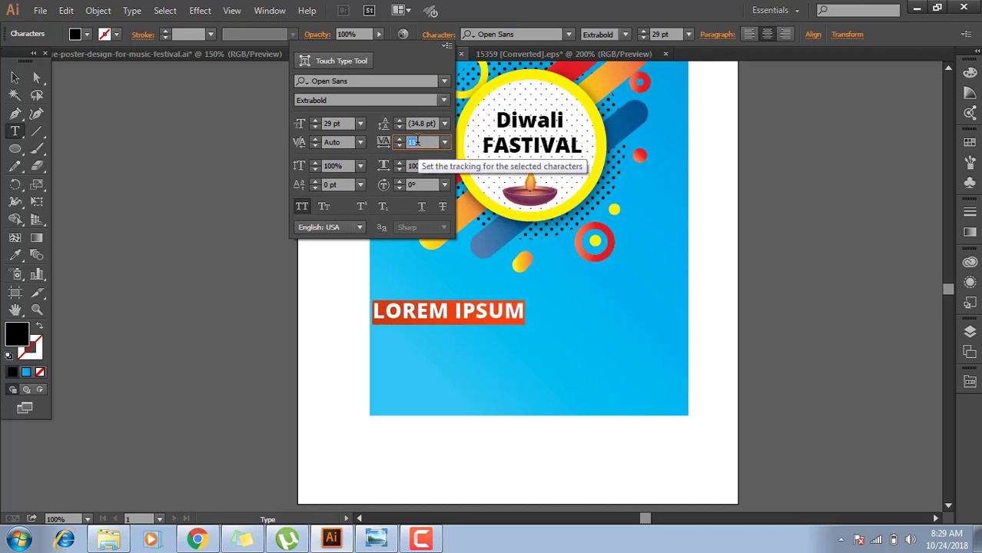
pyautogui.press('Up')
pyautogui.press('Up')
pyautogui.press('Up')
pyautogui.press('Up')
pyautogui.press('Up')
pyautogui.press('Up')
pyautogui.press('Up')
pyautogui.press('Up')
pyautogui.press('Up')
pyautogui.press('Up')
pyautogui.press('Up')
pyautogui.press('Up')
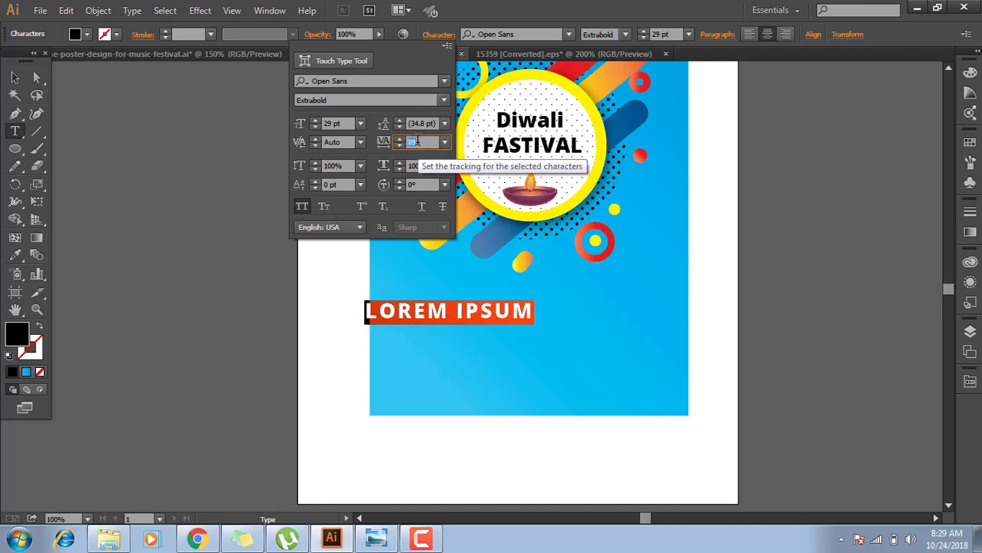
pyautogui.press('Up')
pyautogui.press('Up')
pyautogui.press('Up')
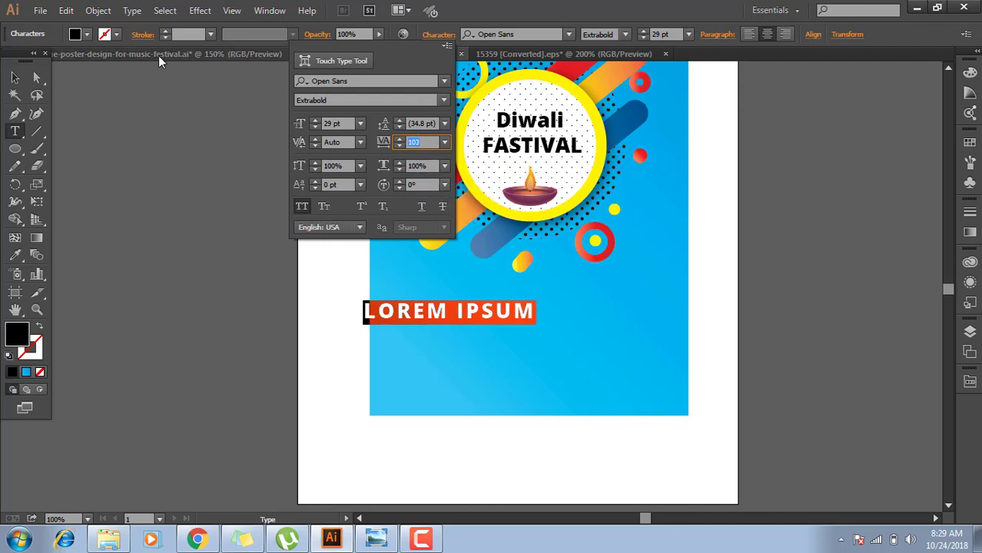
pyautogui.click(85, 35)
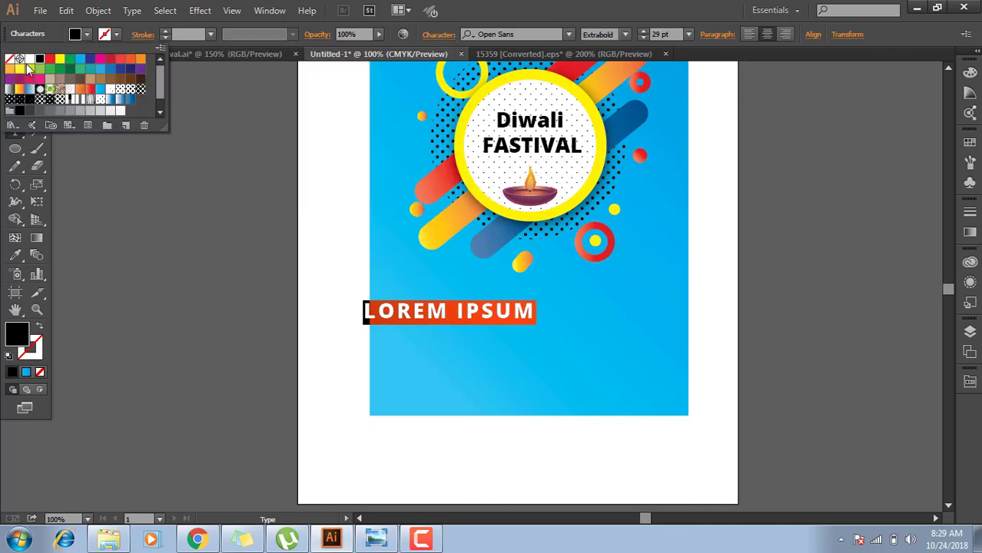
# Make LOREM IPSUM white and centre it on the poster.
pyautogui.click(27, 61)
pyautogui.press('Escape')
pyautogui.press('Escape')
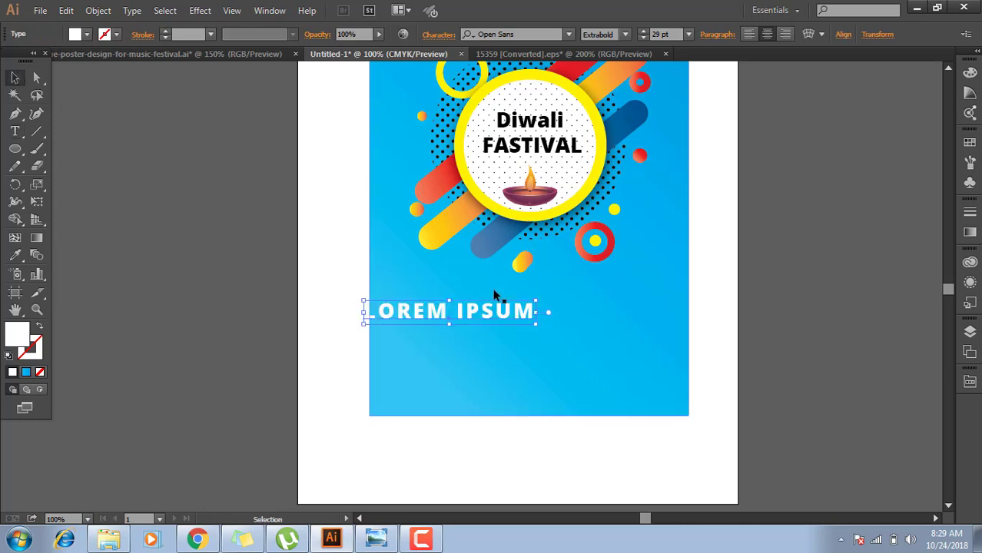
pyautogui.moveTo(513, 321); pyautogui.dragTo(589, 313)
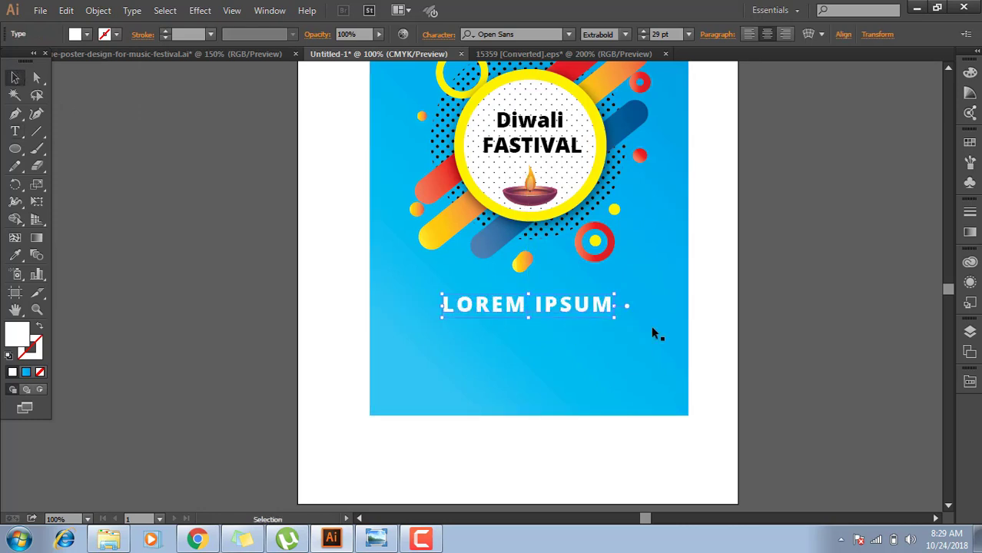
pyautogui.click(735, 331)
pyautogui.click(565, 307)
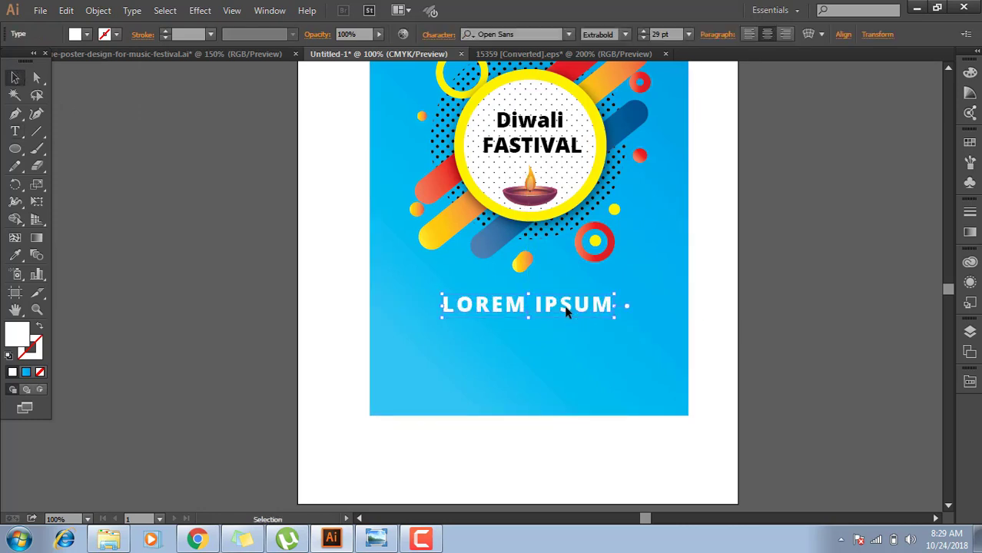
pyautogui.click(763, 322)
# Copy the first paragraph's opening Lorem Ipsum sentences from lipsum.com, then go back to Illustrator.
pyautogui.click(197, 539)
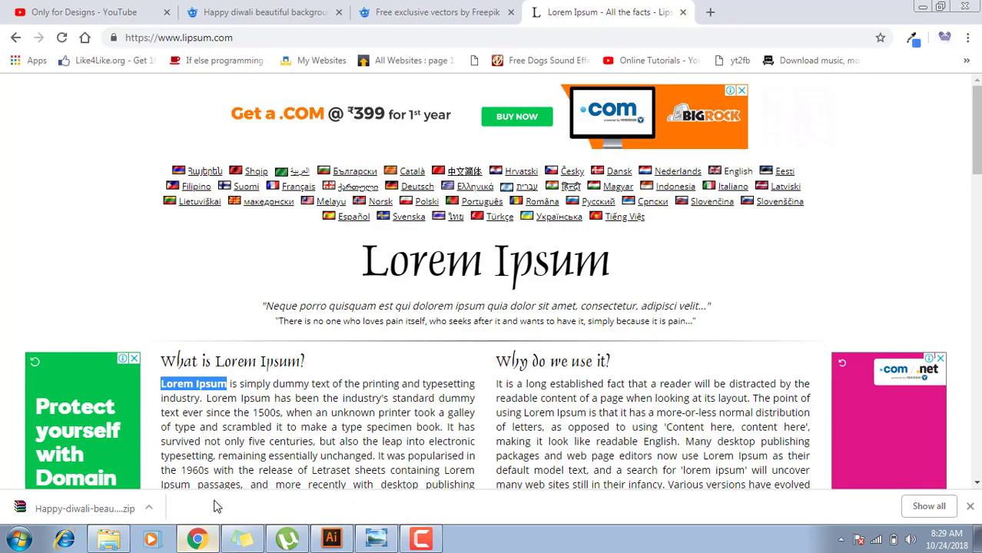
pyautogui.click(222, 453)
pyautogui.scroll(-2, 223, 454)
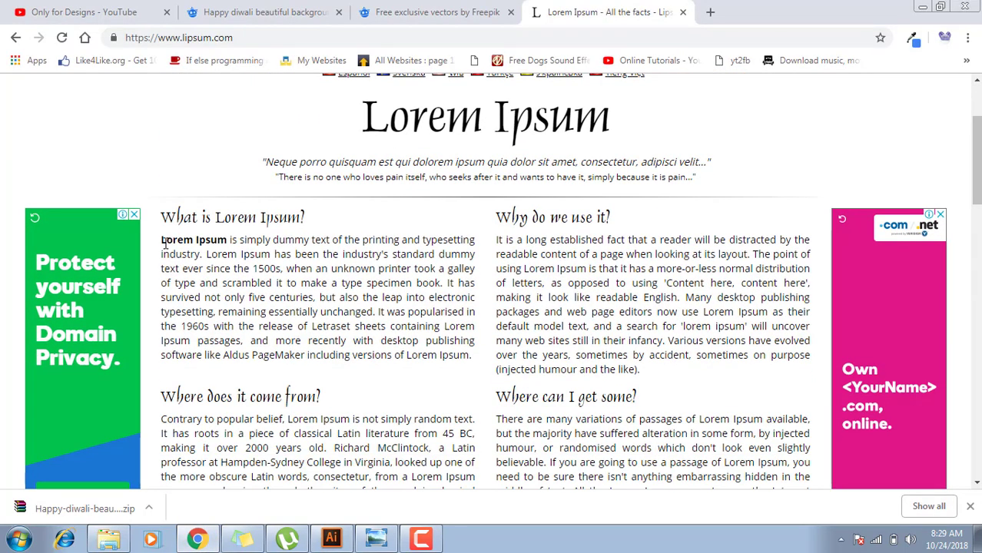
pyautogui.moveTo(163, 240)
pyautogui.mouseDown()
pyautogui.moveTo(355, 286)
pyautogui.moveTo(443, 283)
pyautogui.mouseUp()
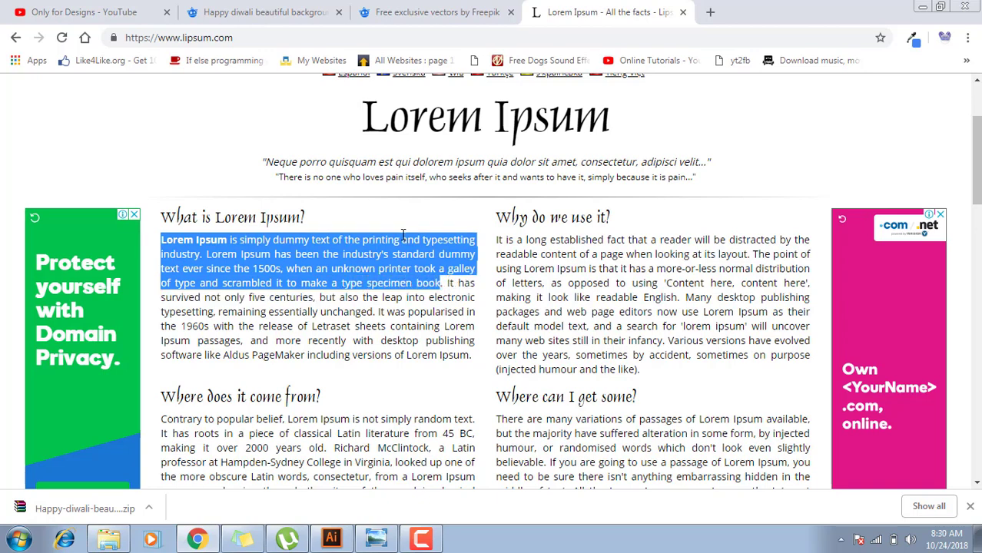
pyautogui.click(331, 538)
# Paste the copied Lorem Ipsum text into a new text area below the LOREM IPSUM heading.
pyautogui.click(14, 131)
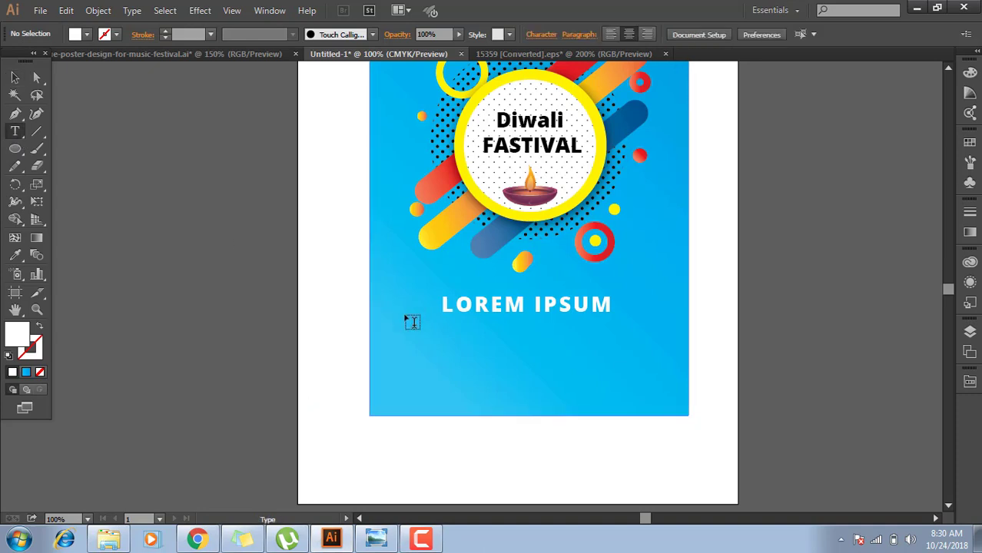
pyautogui.moveTo(415, 333)
pyautogui.mouseDown()
pyautogui.moveTo(615, 392)
pyautogui.moveTo(648, 388)
pyautogui.mouseUp()
pyautogui.hotkey('ctrl', 'v')
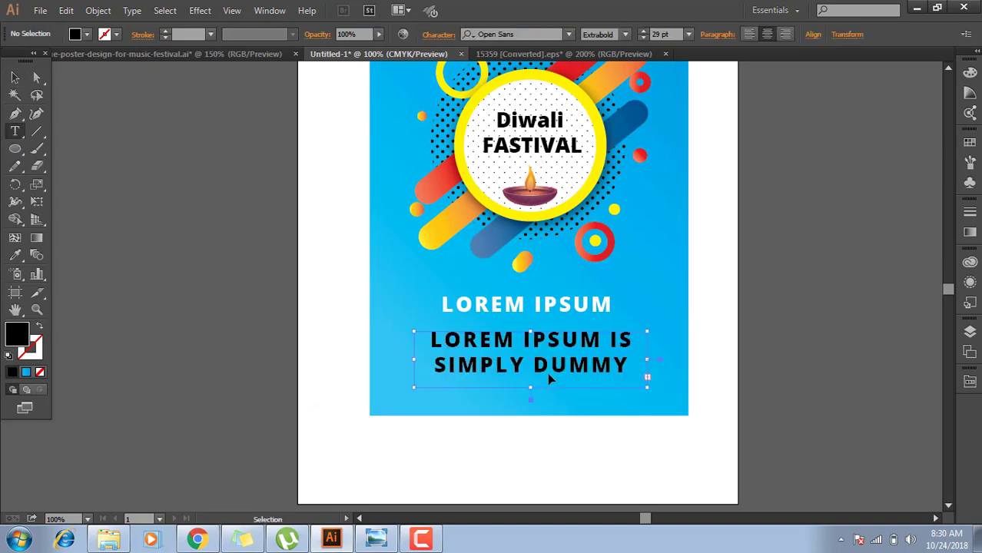
pyautogui.hotkey('ctrl', 'a')
# Format the paragraph as Regular weight, 9 pt, in mixed case instead of all caps.
pyautogui.click(623, 36)
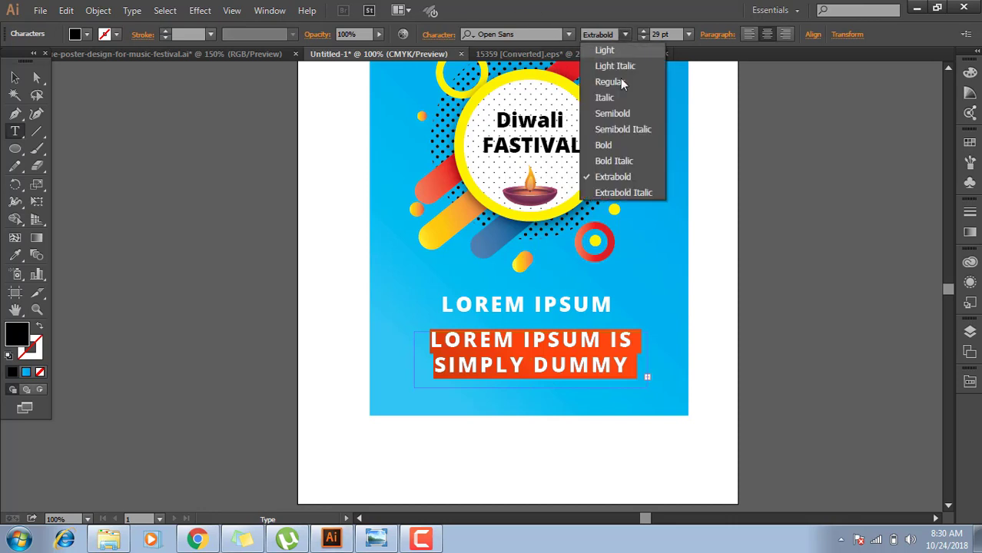
pyautogui.click(621, 82)
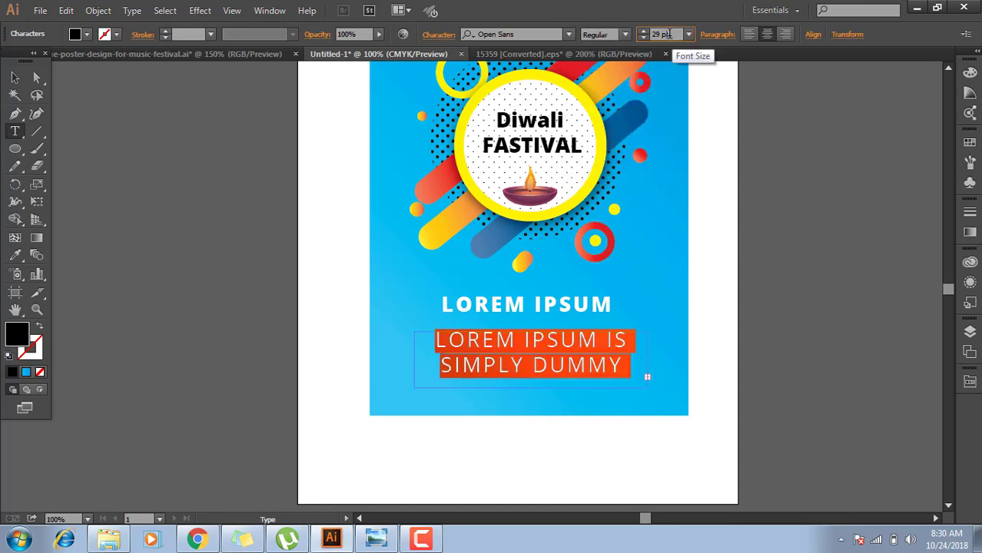
pyautogui.click(663, 34)
pyautogui.scroll(-5, 662, 34)
pyautogui.scroll(-5, 663, 34)
pyautogui.scroll(-5, 663, 33)
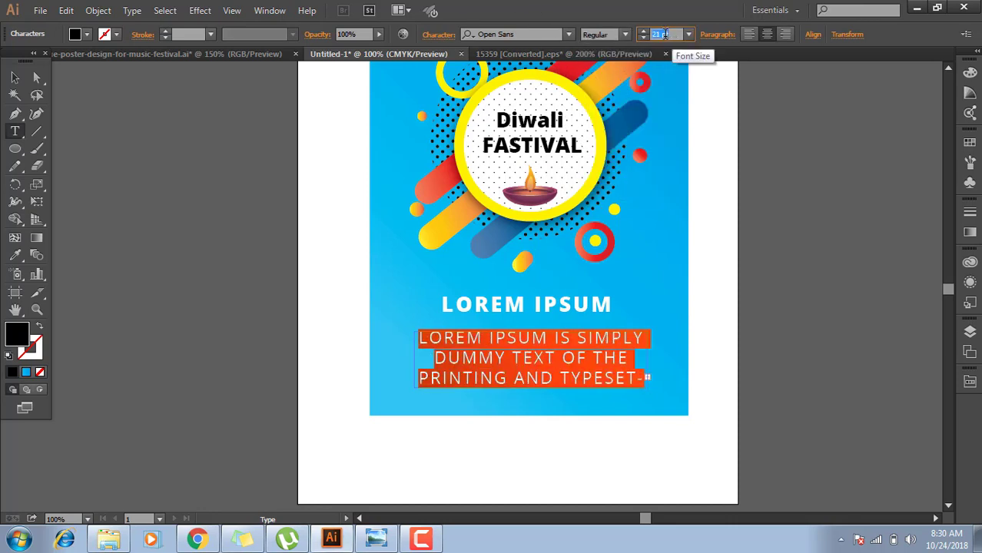
pyautogui.scroll(-6, 662, 34)
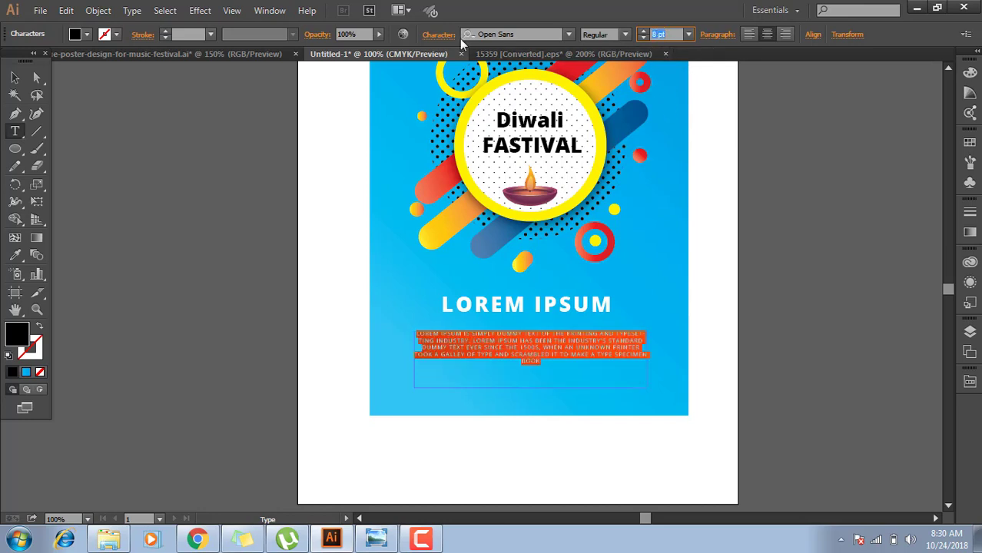
pyautogui.click(440, 57)
pyautogui.click(439, 33)
pyautogui.click(304, 206)
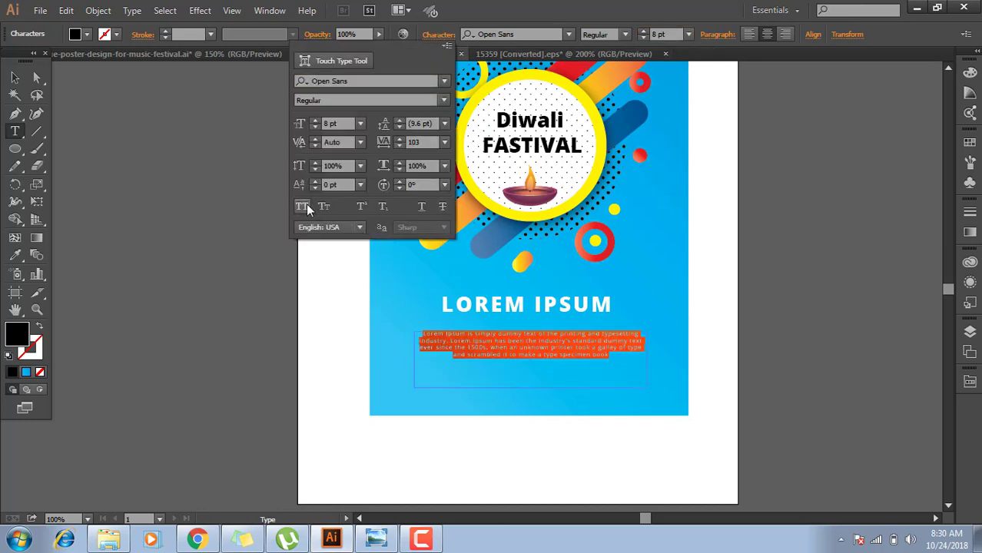
pyautogui.click(596, 35)
pyautogui.click(643, 32)
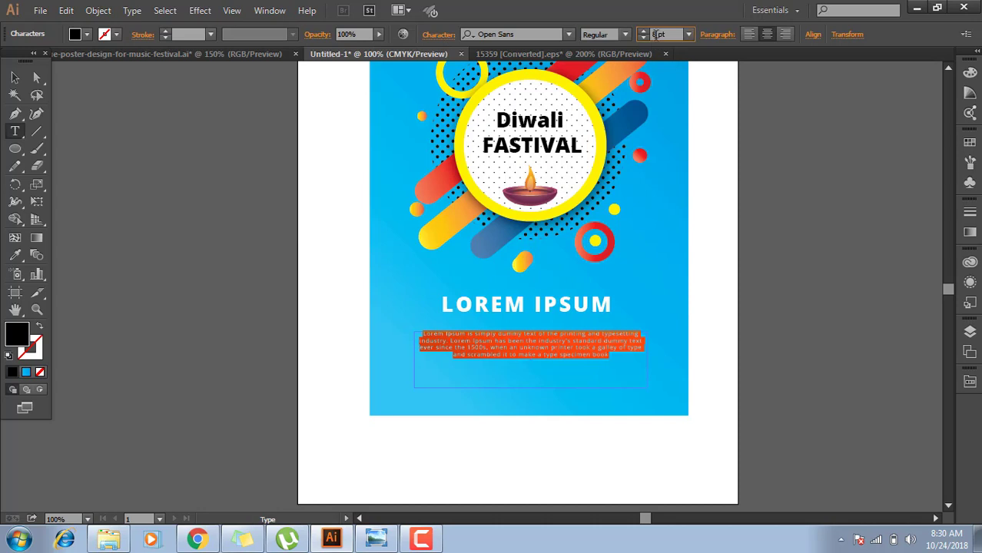
pyautogui.write('9')
# Justify the paragraph, fill it white, and nudge its text frame up slightly.
pyautogui.click(728, 35)
pyautogui.click(642, 59)
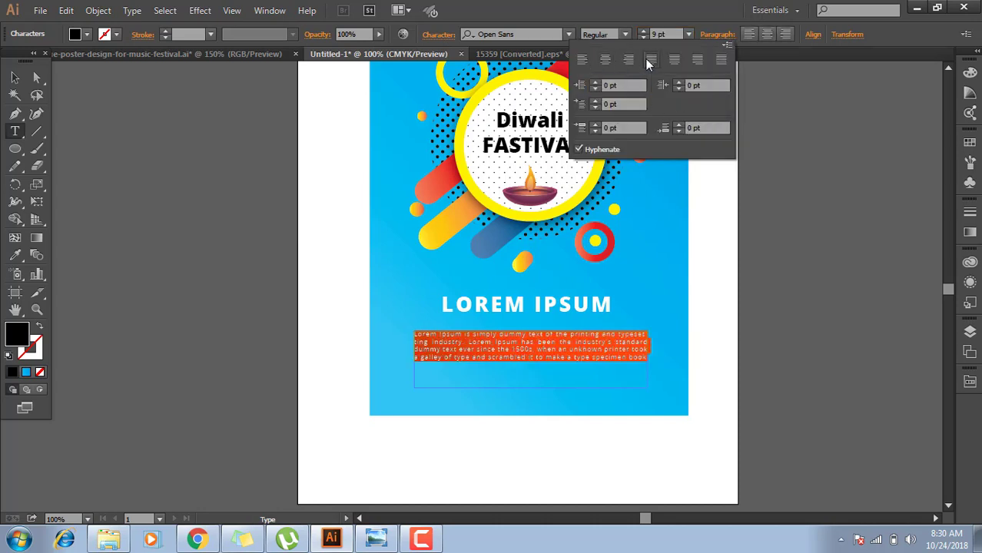
pyautogui.click(714, 35)
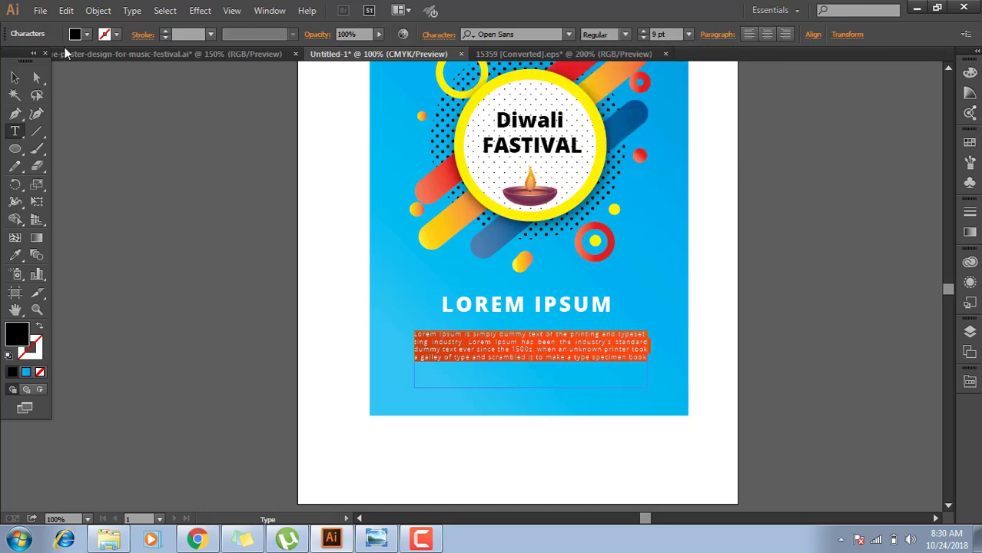
pyautogui.click(75, 34)
pyautogui.click(38, 60)
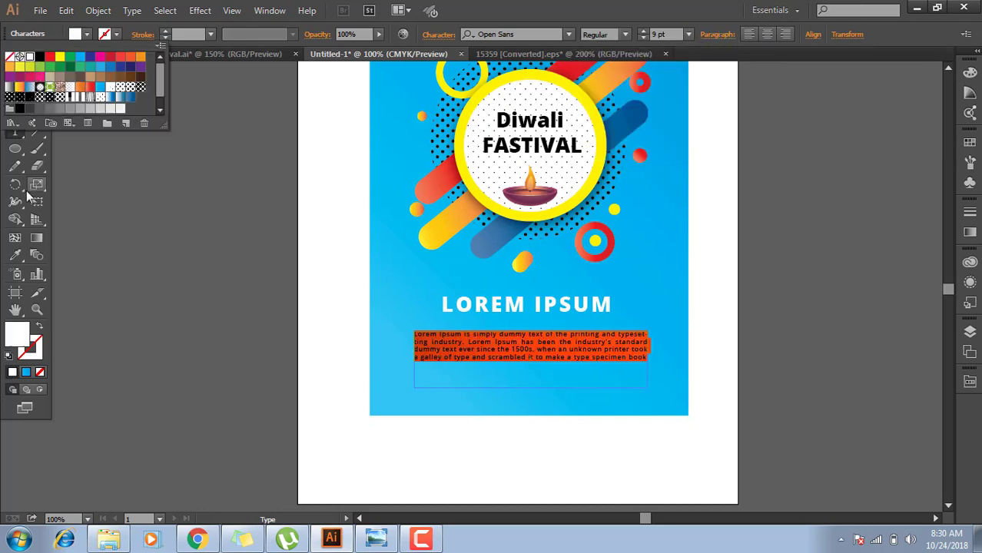
pyautogui.click(15, 78)
pyautogui.click(806, 334)
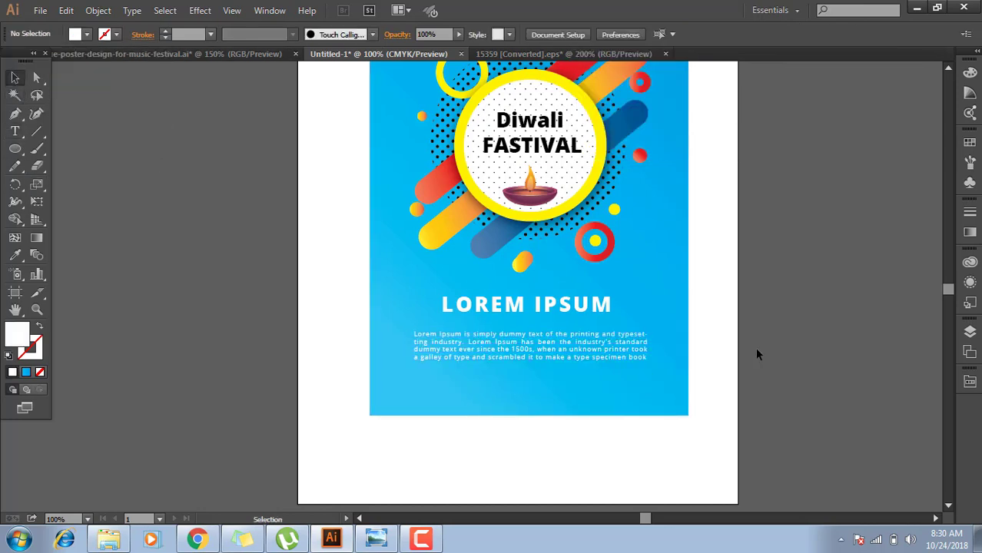
pyautogui.click(652, 342)
pyautogui.press('Up')
pyautogui.press('Up')
pyautogui.press('Up')
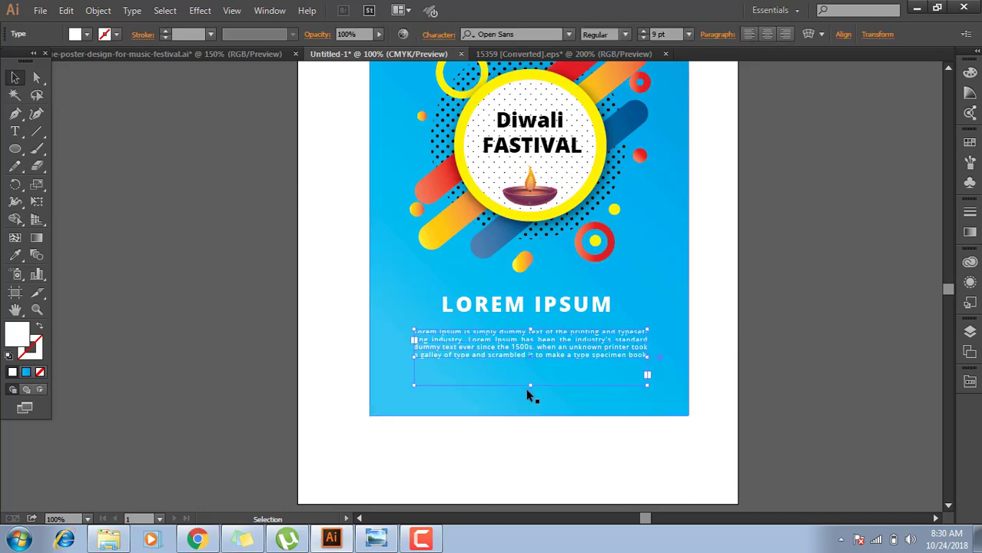
# Shrink the body paragraph's text frame to fit its text.
pyautogui.moveTo(530, 385); pyautogui.dragTo(531, 371)
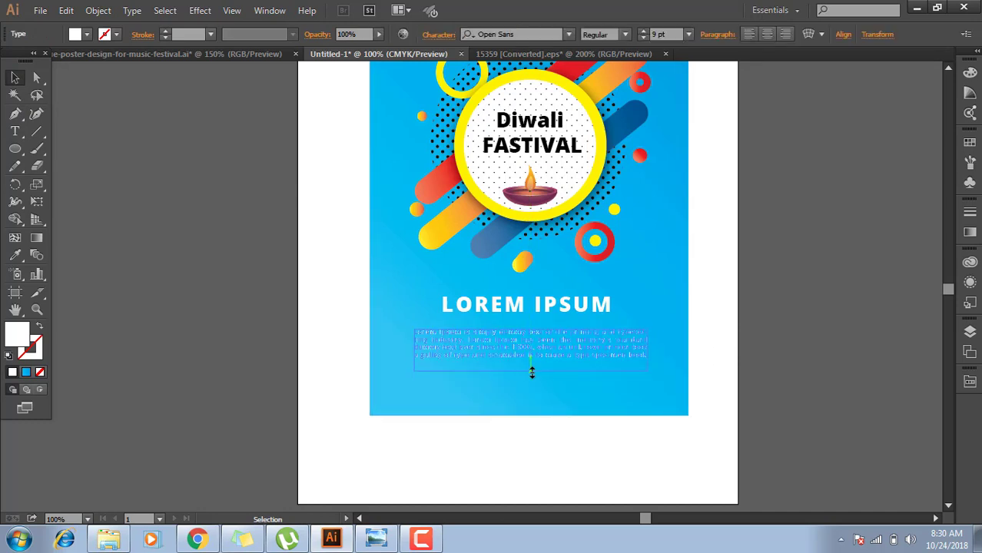
pyautogui.click(716, 373)
pyautogui.scroll(-2, 508, 320)
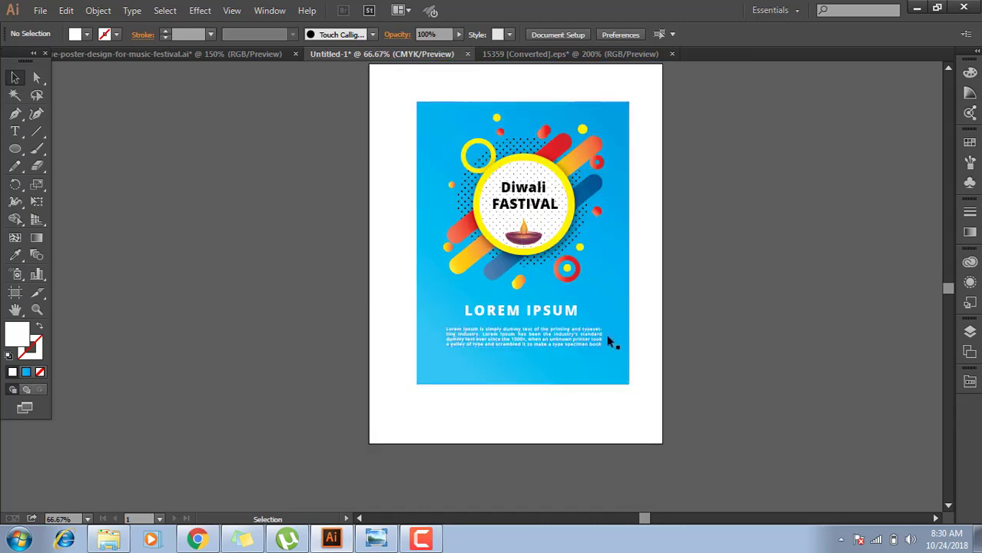
pyautogui.scroll(2, 631, 327)
pyautogui.moveTo(500, 356); pyautogui.dragTo(489, 314)
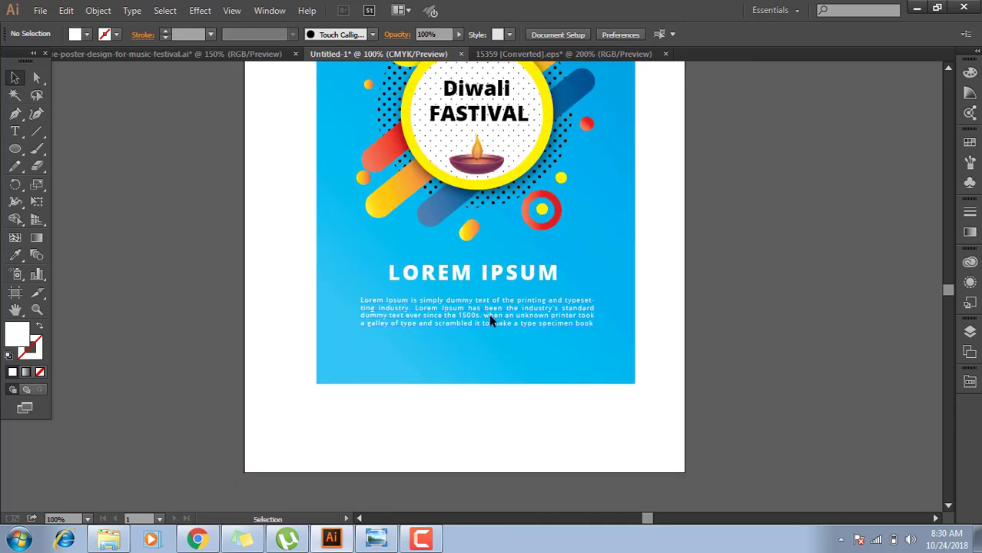
# Centre-align the body paragraph and set its font size to 8 pt.
pyautogui.doubleClick(489, 313)
pyautogui.hotkey('ctrl', 'a')
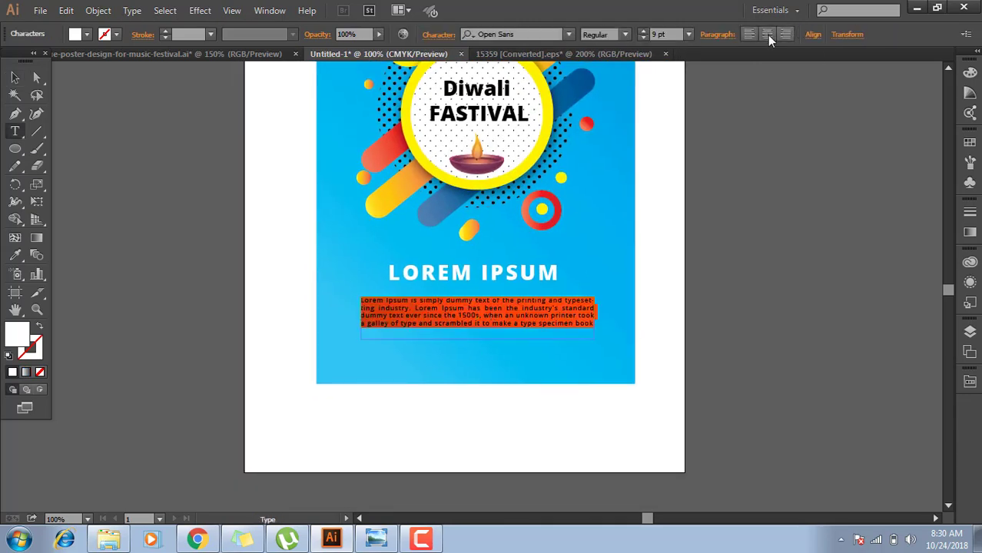
pyautogui.click(767, 35)
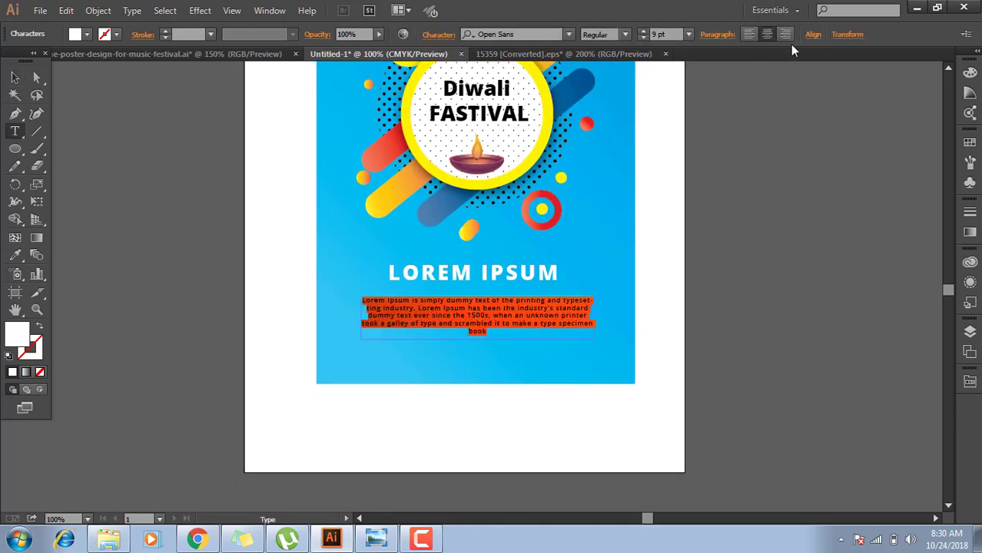
pyautogui.click(664, 34)
pyautogui.press('Up')
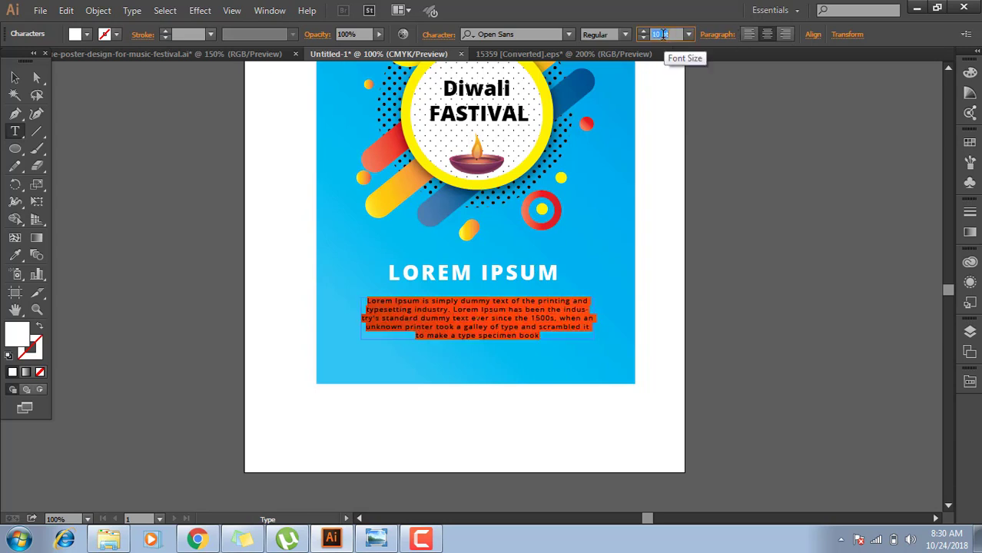
pyautogui.press('Down')
pyautogui.press('Down')
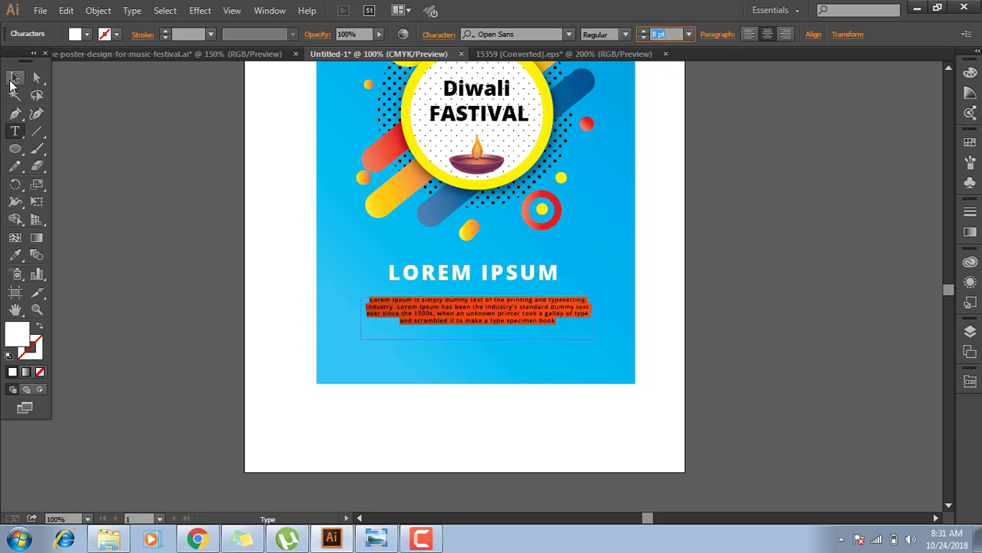
pyautogui.click(15, 77)
pyautogui.click(114, 188)
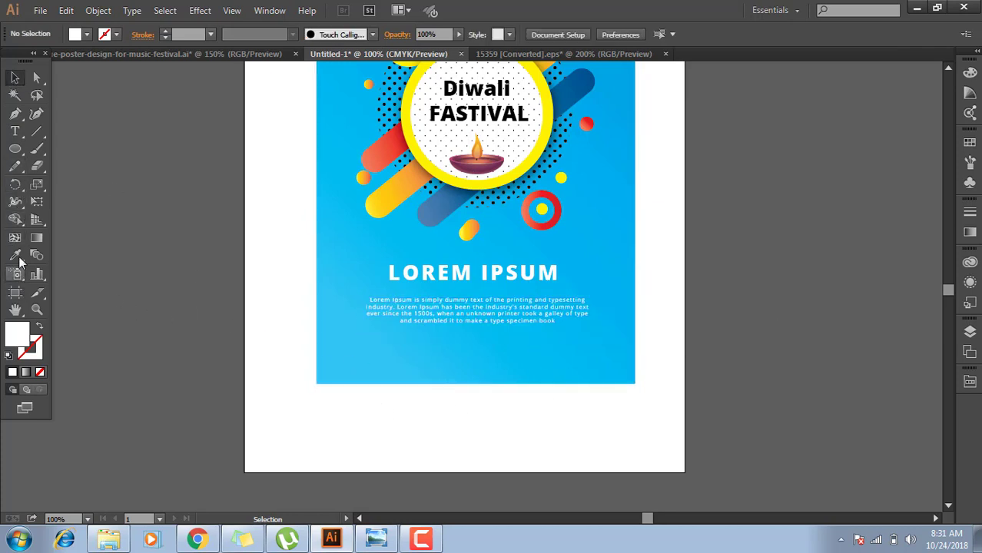
pyautogui.click(15, 132)
pyautogui.write('www.website.com')
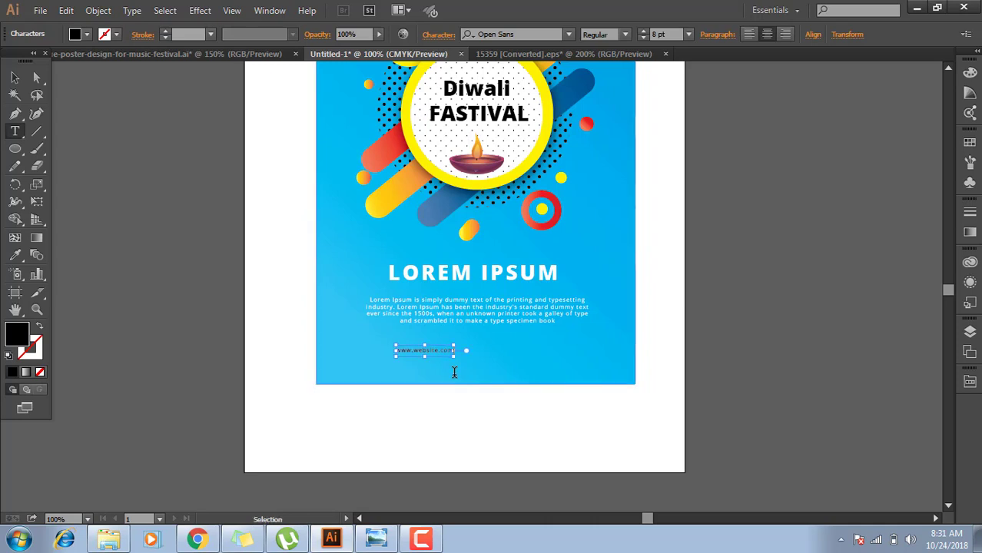
pyautogui.hotkey('ctrl', 'a')
pyautogui.doubleClick(659, 34)
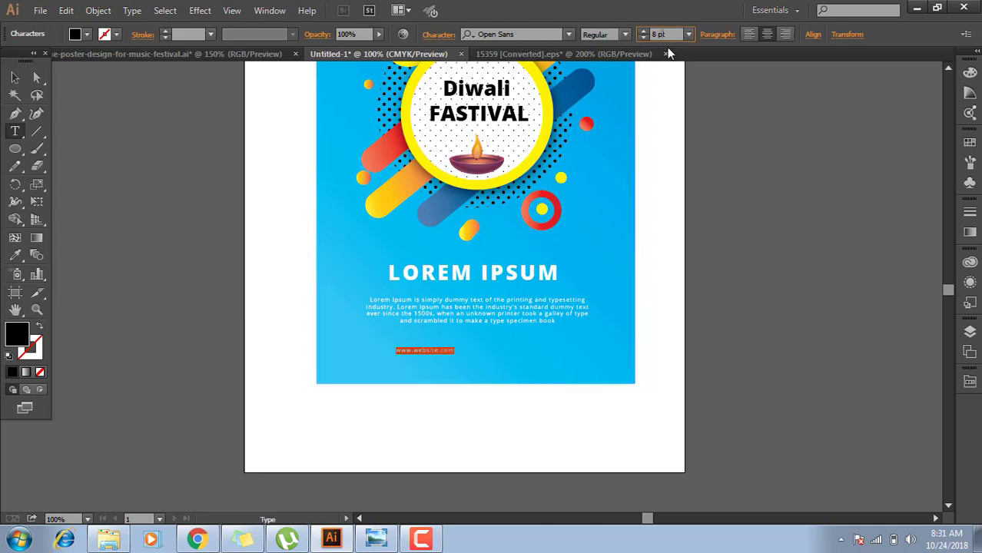
pyautogui.write('11')
pyautogui.press('Return')
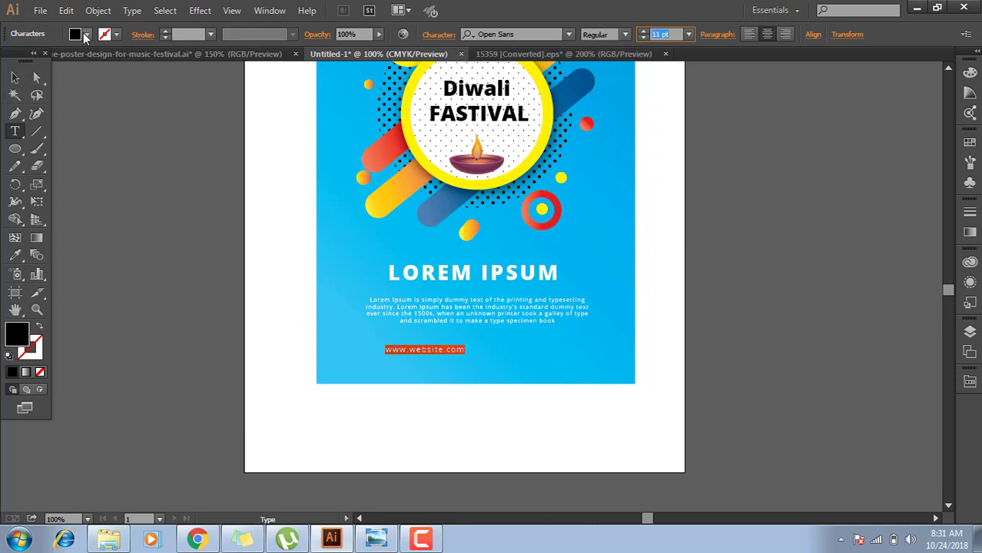
pyautogui.click(87, 34)
pyautogui.click(21, 60)
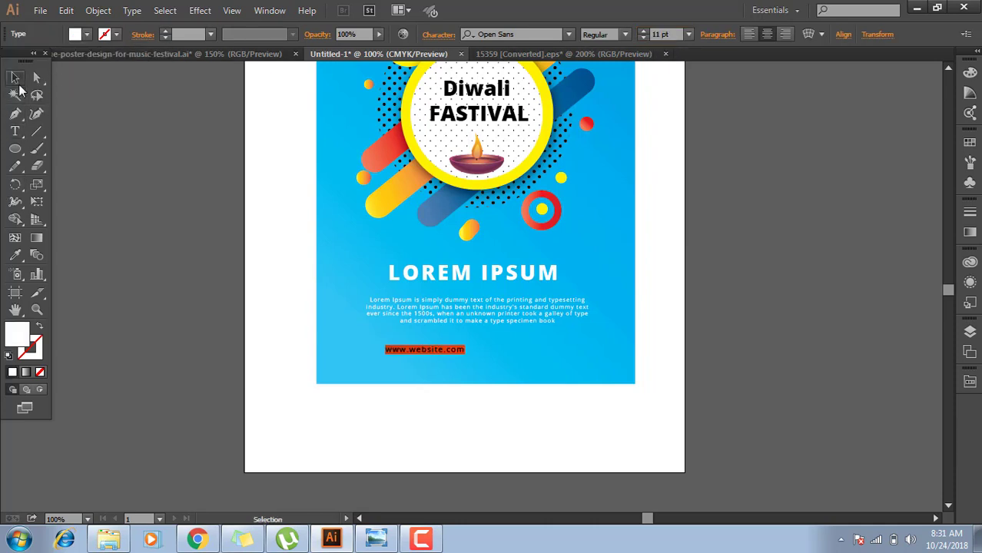
pyautogui.click(14, 78)
pyautogui.moveTo(455, 358); pyautogui.dragTo(501, 356)
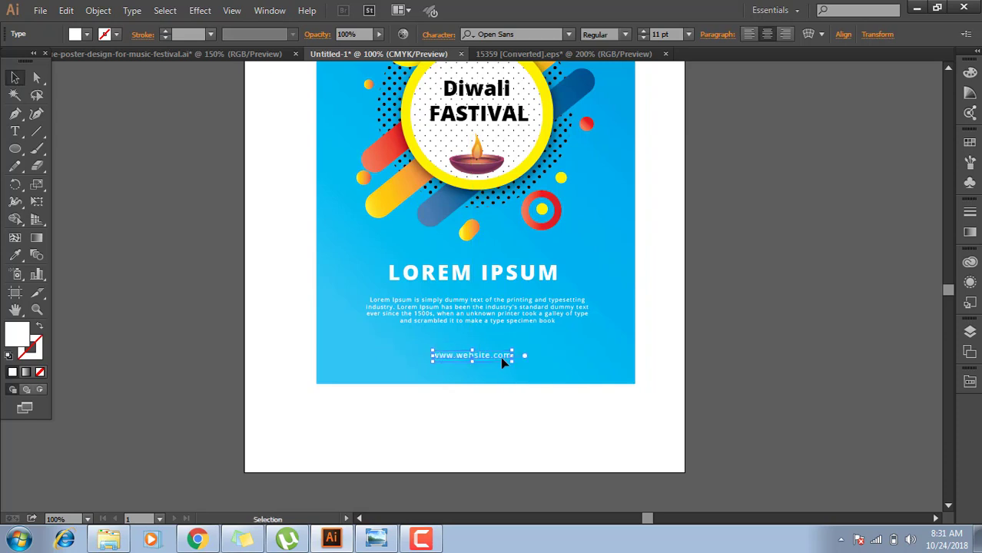
pyautogui.click(762, 347)
pyautogui.moveTo(500, 357); pyautogui.dragTo(501, 365)
pyautogui.click(666, 332)
pyautogui.scroll(2, 492, 266)
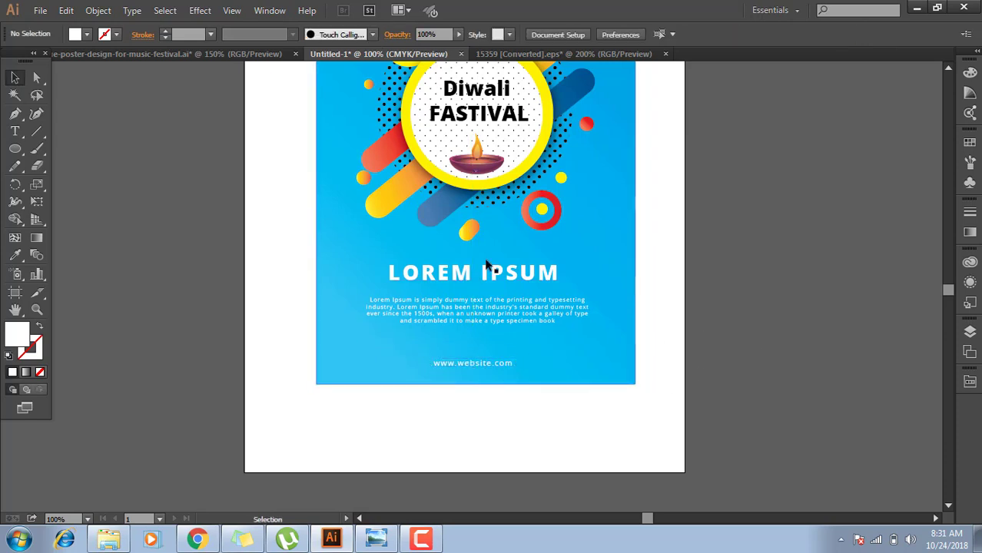
pyautogui.hotkey('ctrl', '-')
pyautogui.scroll(1, 543, 240)
pyautogui.scroll(1, 545, 292)
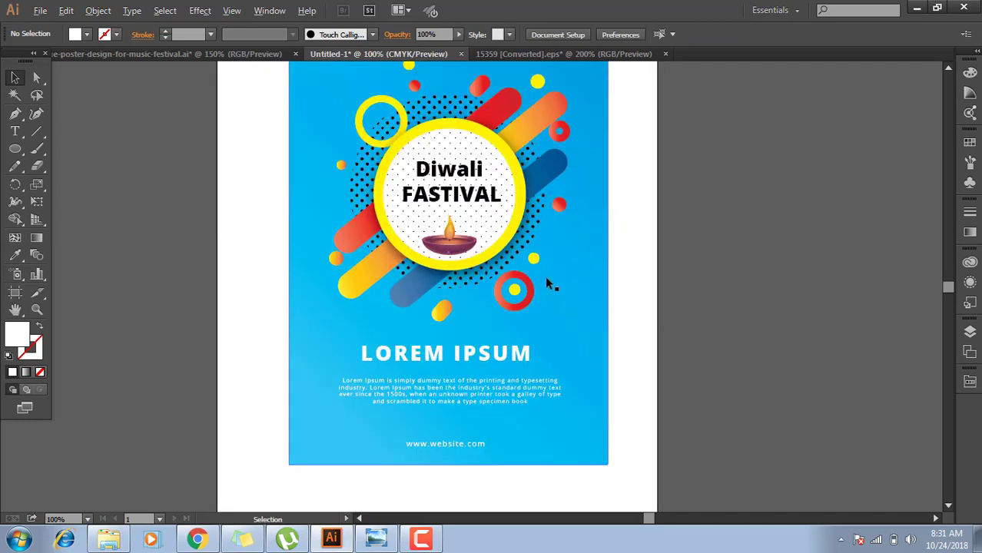
pyautogui.scroll(-1, 546, 285)
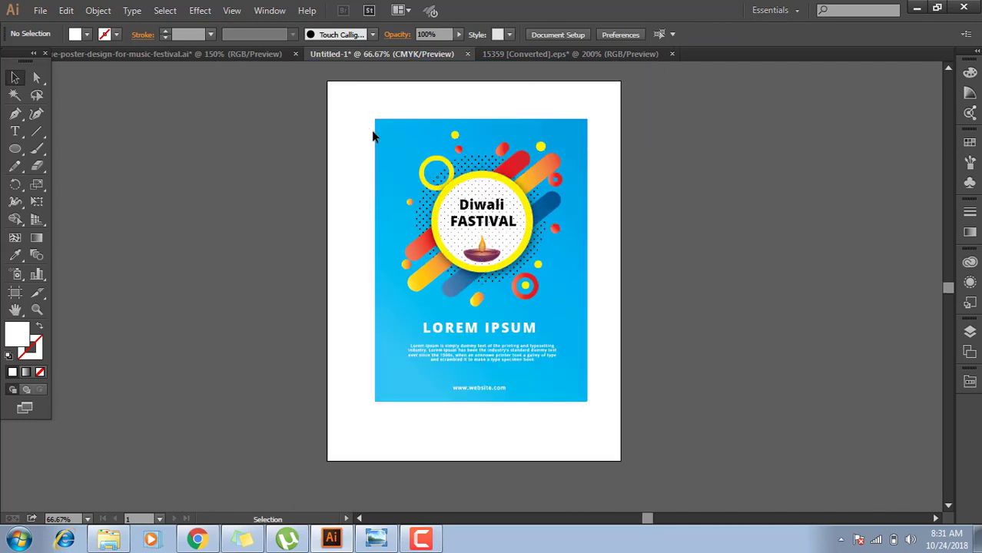
# Select the background rectangle and bring up the Water swatch library.
pyautogui.click(388, 138)
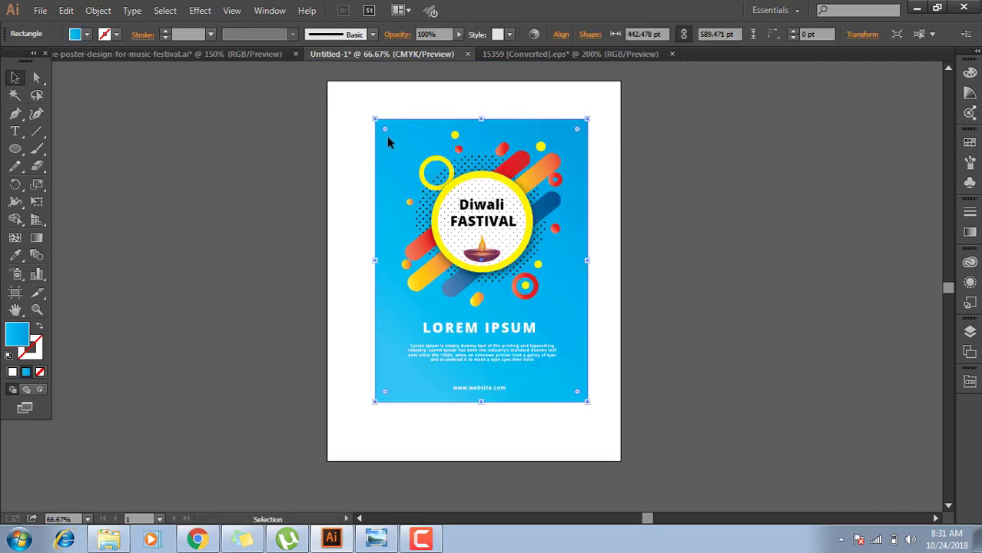
pyautogui.click(970, 332)
pyautogui.click(970, 332)
pyautogui.click(970, 382)
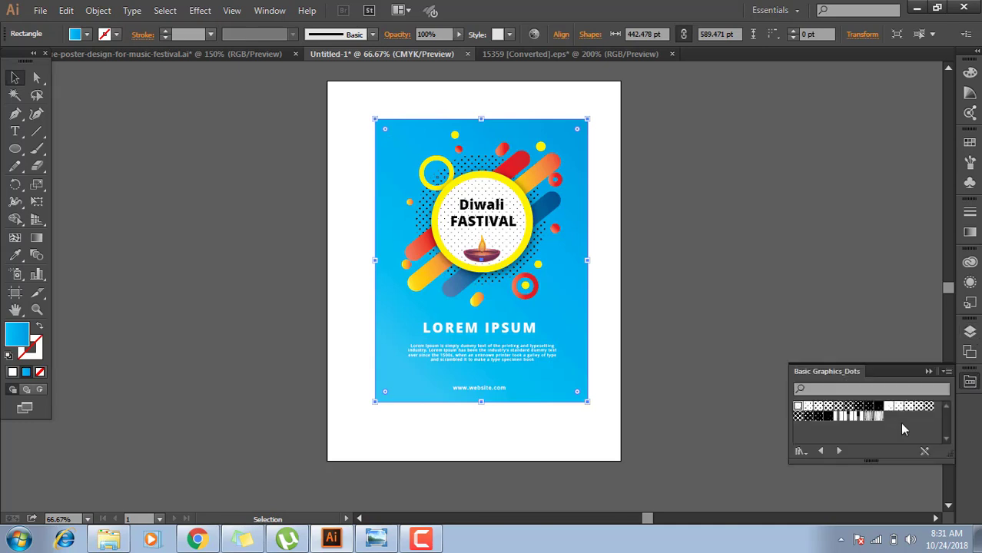
pyautogui.click(821, 451)
pyautogui.click(822, 451)
pyautogui.click(821, 452)
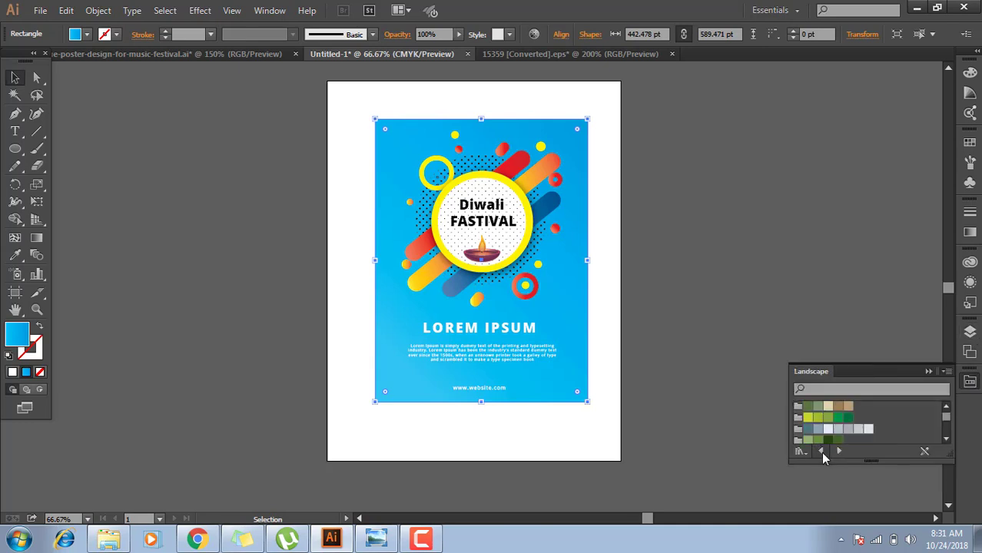
pyautogui.click(821, 452)
pyautogui.click(820, 452)
pyautogui.click(821, 452)
pyautogui.click(821, 452)
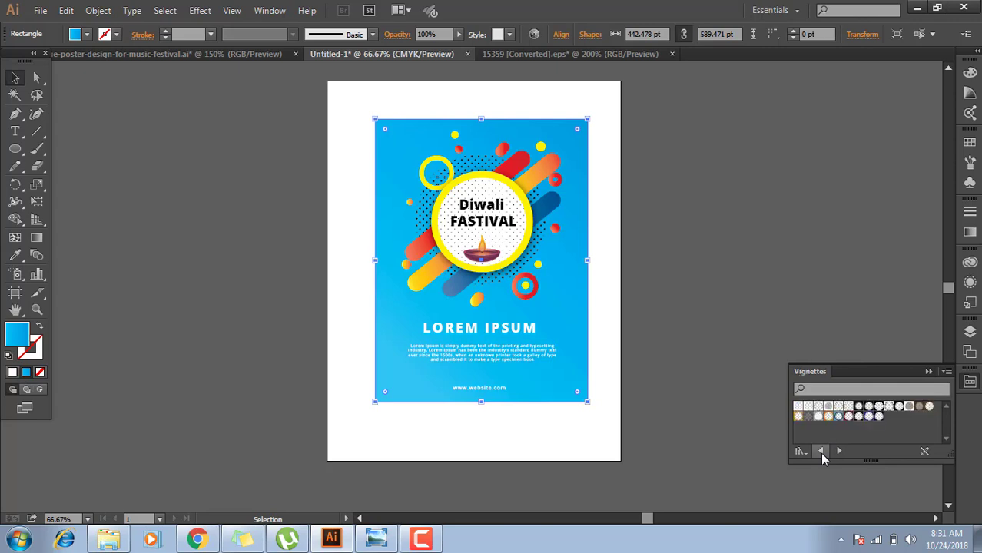
pyautogui.click(841, 451)
# Try several Water blue gradients on the background, settling on a darker blue one.
pyautogui.click(929, 407)
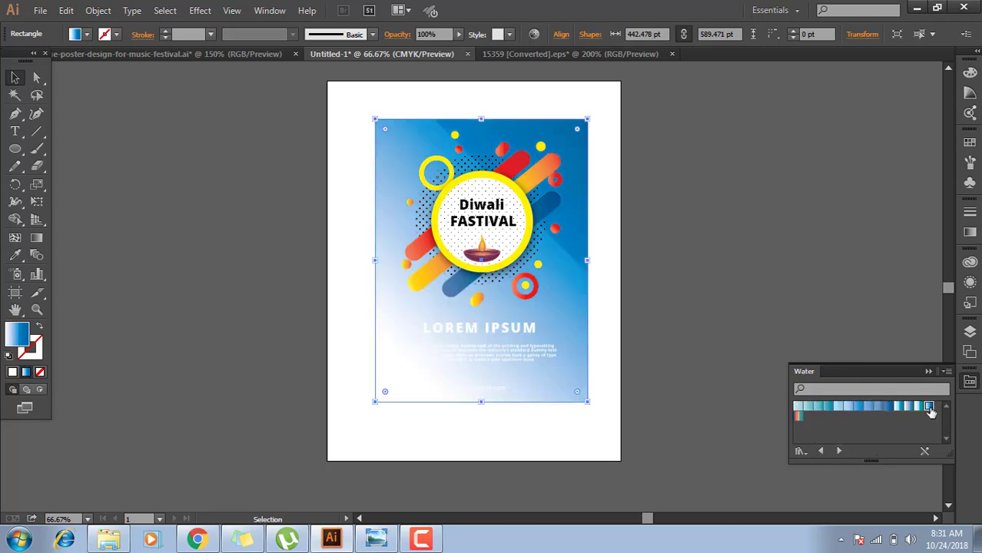
pyautogui.click(889, 408)
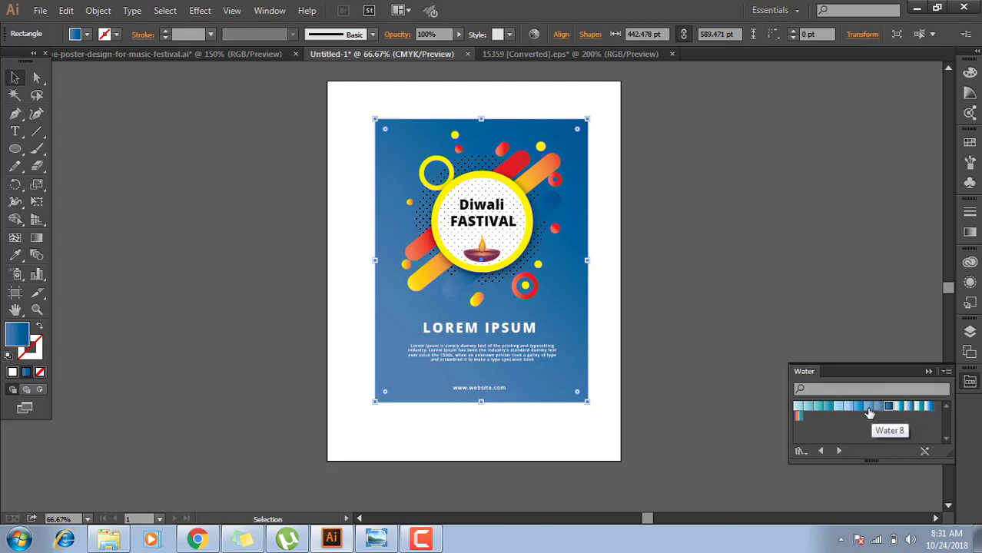
pyautogui.click(859, 408)
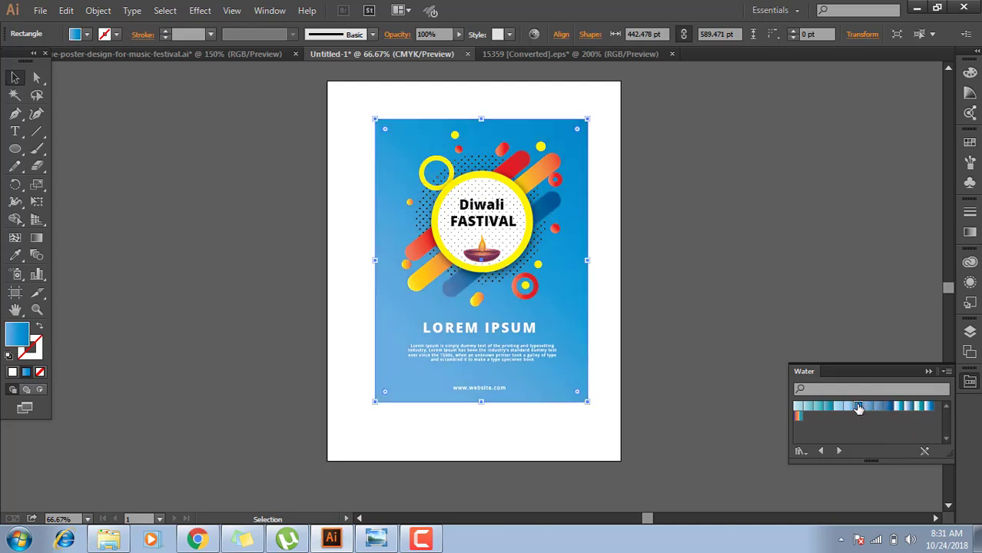
pyautogui.click(838, 407)
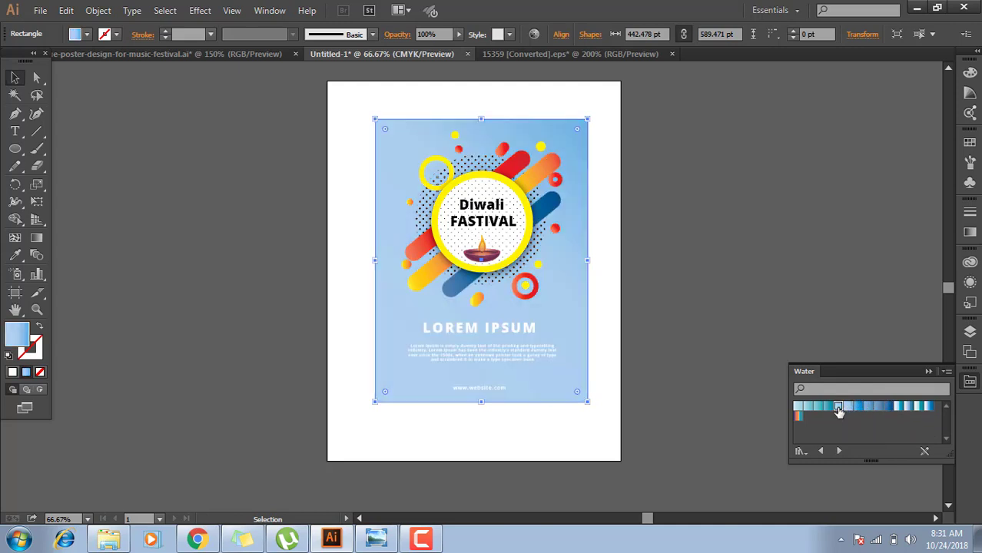
pyautogui.click(848, 407)
pyautogui.click(858, 407)
pyautogui.click(811, 262)
pyautogui.hotkey('ctrl', '+')
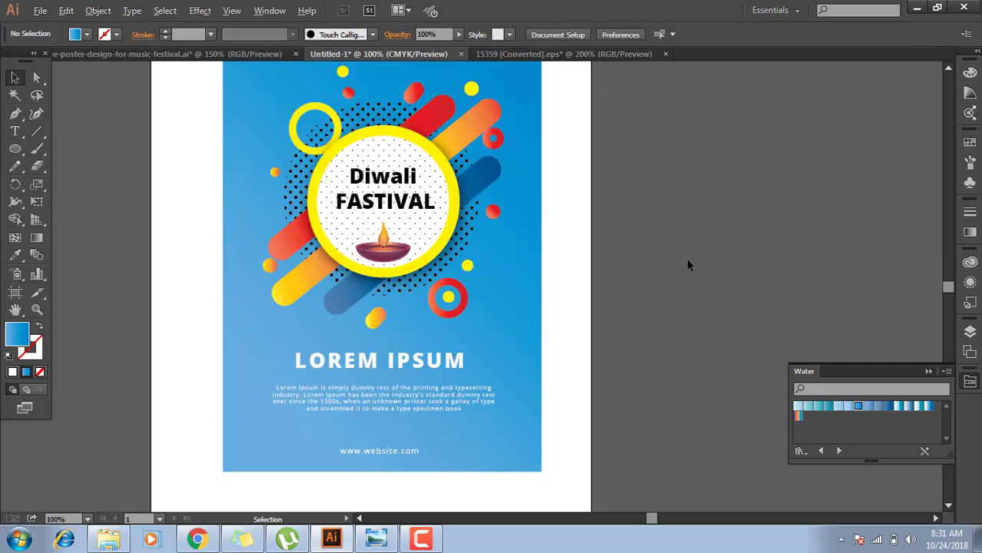
pyautogui.hotkey('ctrl', '-')
pyautogui.click(794, 292)
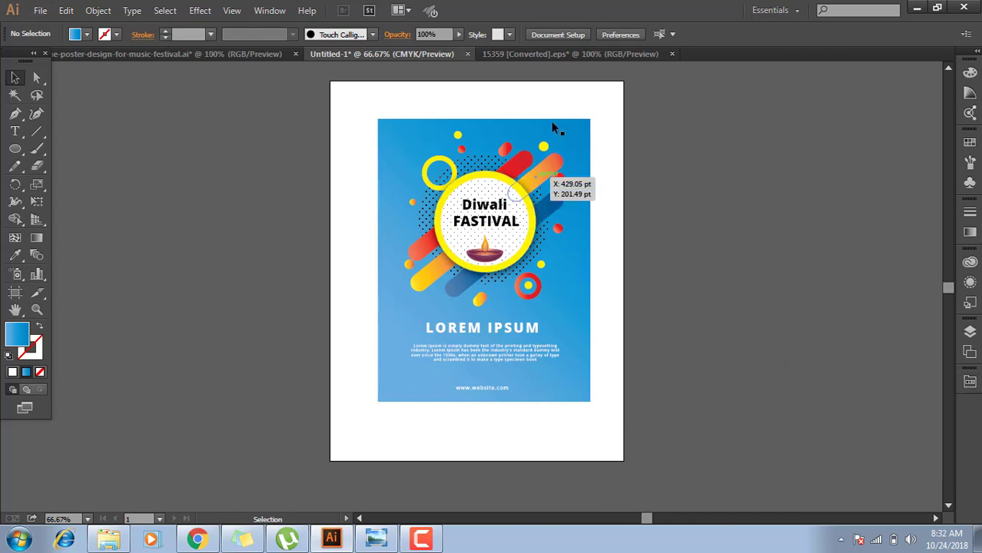
# Bring the light-rays group from the eps document into the poster and scale it to cover it.
pyautogui.click(571, 58)
pyautogui.click(706, 221)
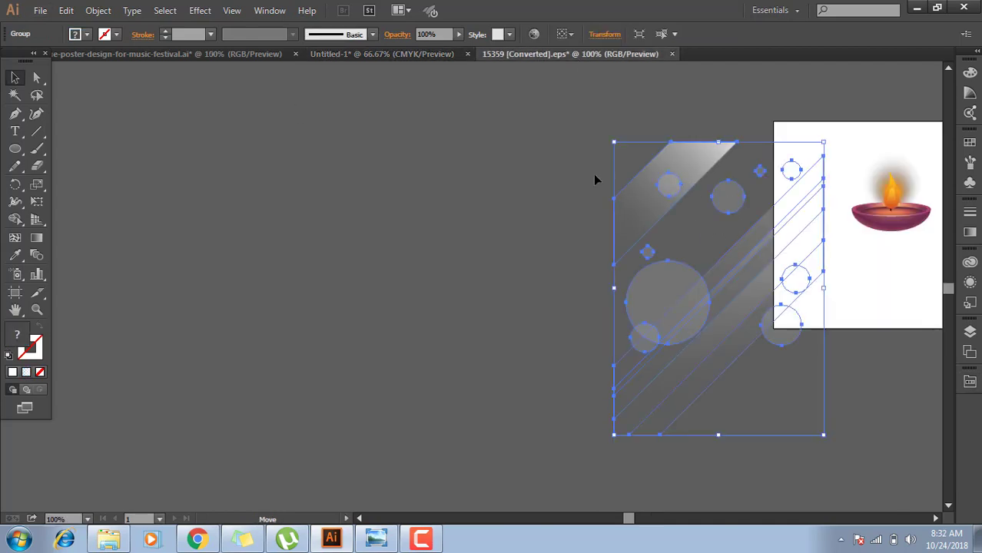
pyautogui.moveTo(693, 195); pyautogui.dragTo(330, 54)
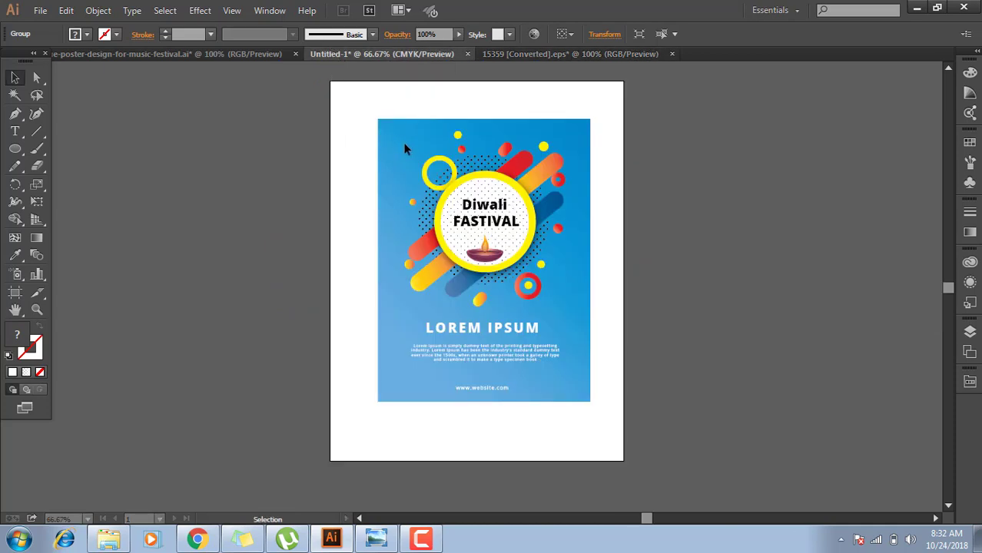
pyautogui.moveTo(405, 149)
pyautogui.mouseDown()
pyautogui.moveTo(402, 141)
pyautogui.moveTo(418, 146)
pyautogui.mouseUp()
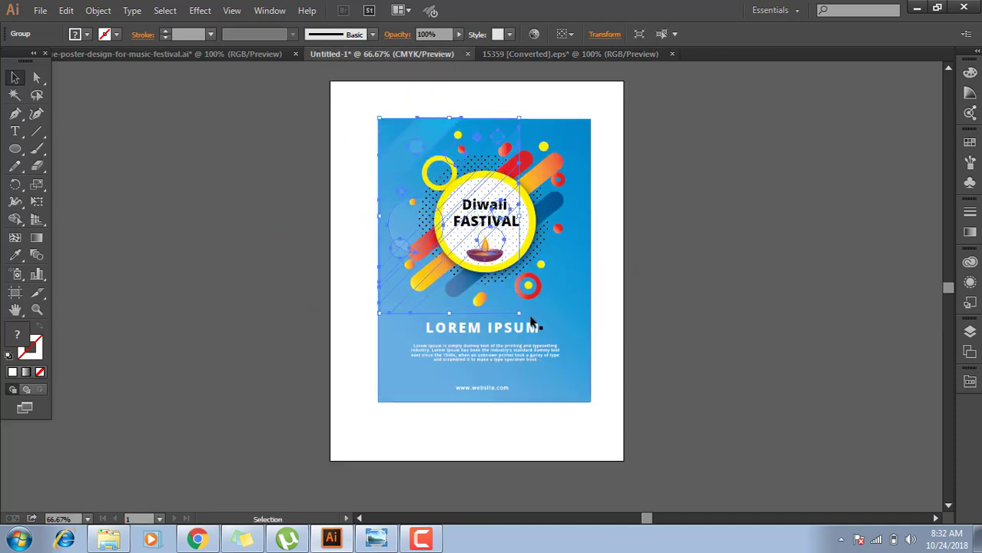
pyautogui.moveTo(519, 315); pyautogui.dragTo(578, 399)
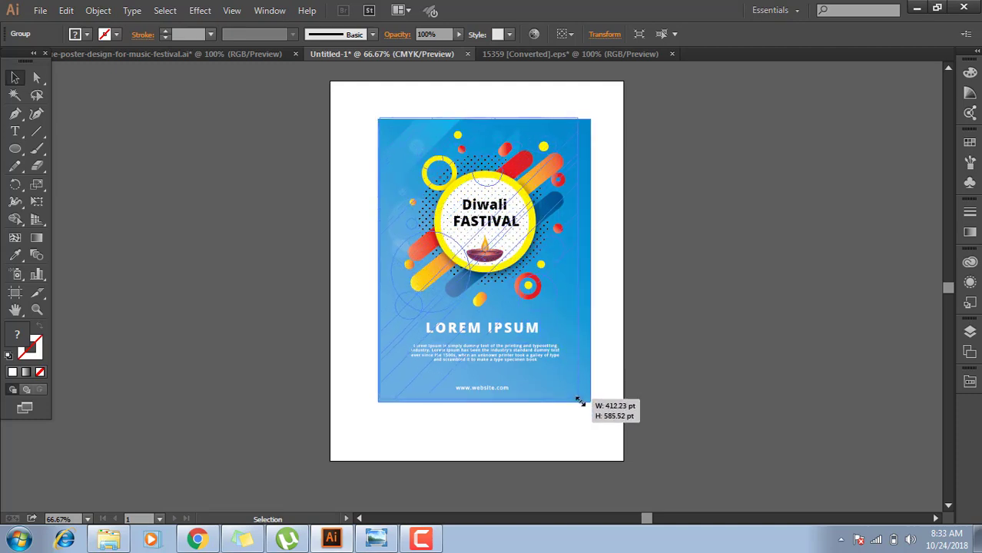
pyautogui.moveTo(578, 401); pyautogui.dragTo(581, 402)
pyautogui.click(782, 240)
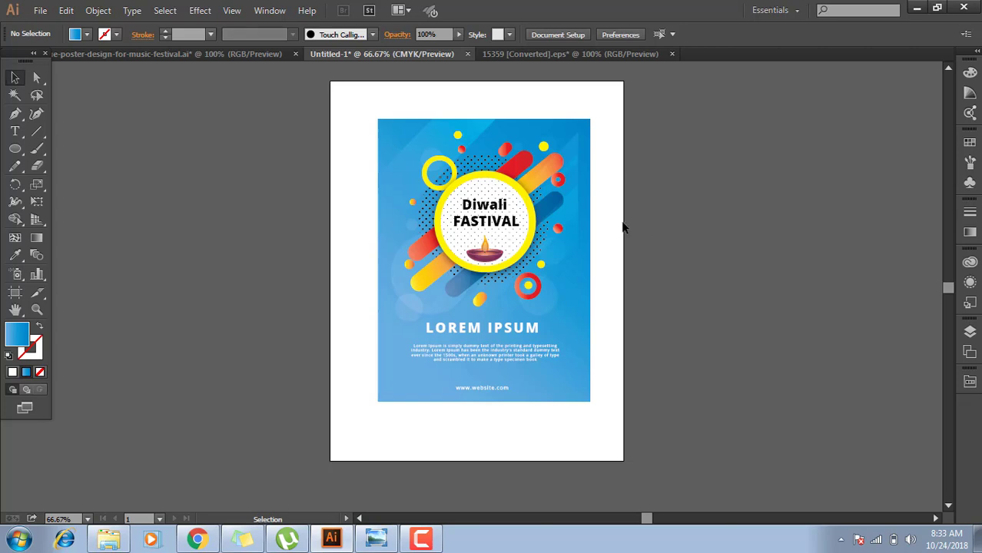
# Align the light rays' right and top edges with the poster's edges.
pyautogui.scroll(1, 623, 227)
pyautogui.moveTo(415, 82); pyautogui.dragTo(419, 133)
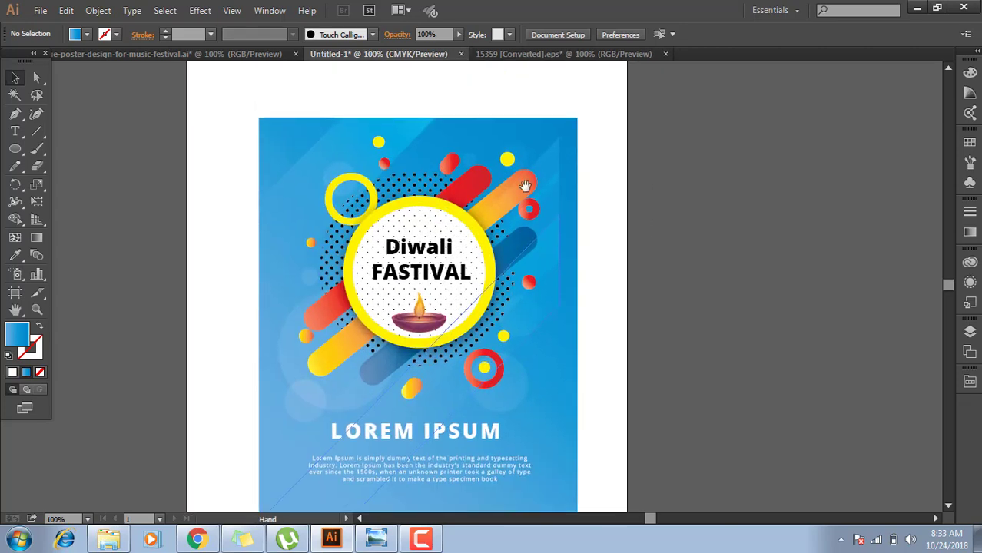
pyautogui.click(419, 132)
pyautogui.moveTo(578, 328); pyautogui.dragTo(579, 338)
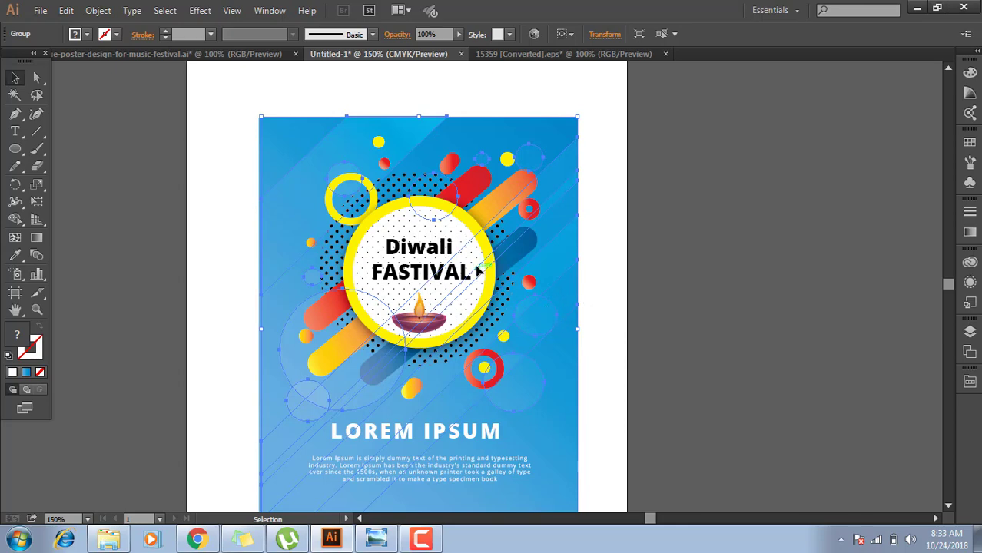
pyautogui.scroll(1, 478, 271)
pyautogui.scroll(2, 623, 323)
pyautogui.scroll(2, 608, 269)
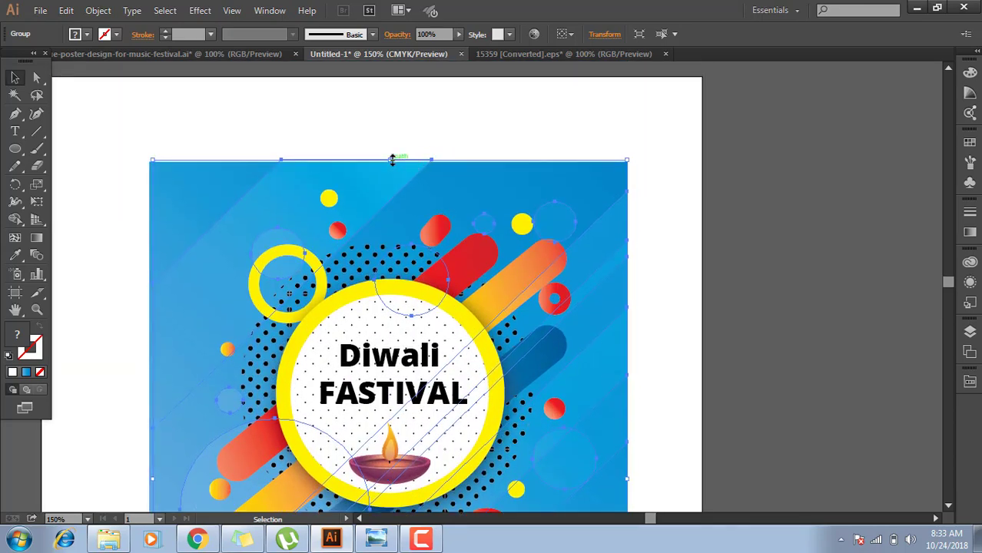
pyautogui.moveTo(392, 159); pyautogui.dragTo(394, 160)
pyautogui.click(761, 169)
# Re-centre the poster in view and bring up the 15359 [Converted].eps document.
pyautogui.scroll(-1, 774, 203)
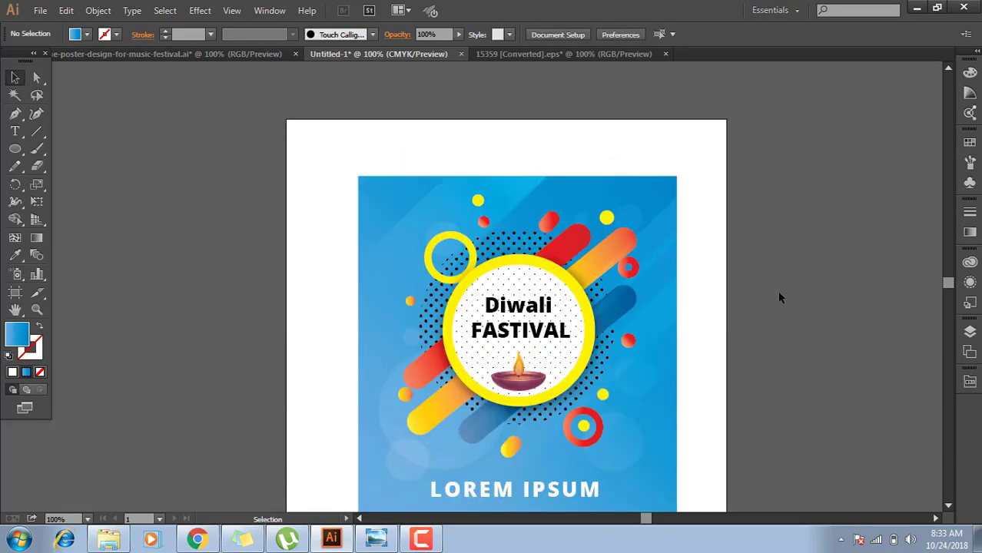
pyautogui.scroll(-2, 761, 223)
pyautogui.scroll(-1, 756, 199)
pyautogui.scroll(1, 762, 236)
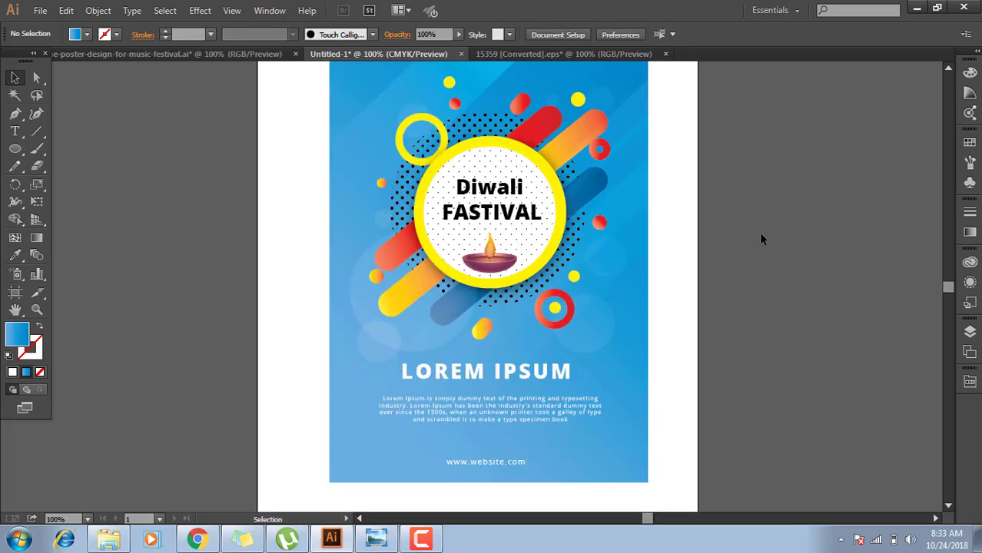
pyautogui.scroll(1, 759, 235)
pyautogui.scroll(-1, 753, 240)
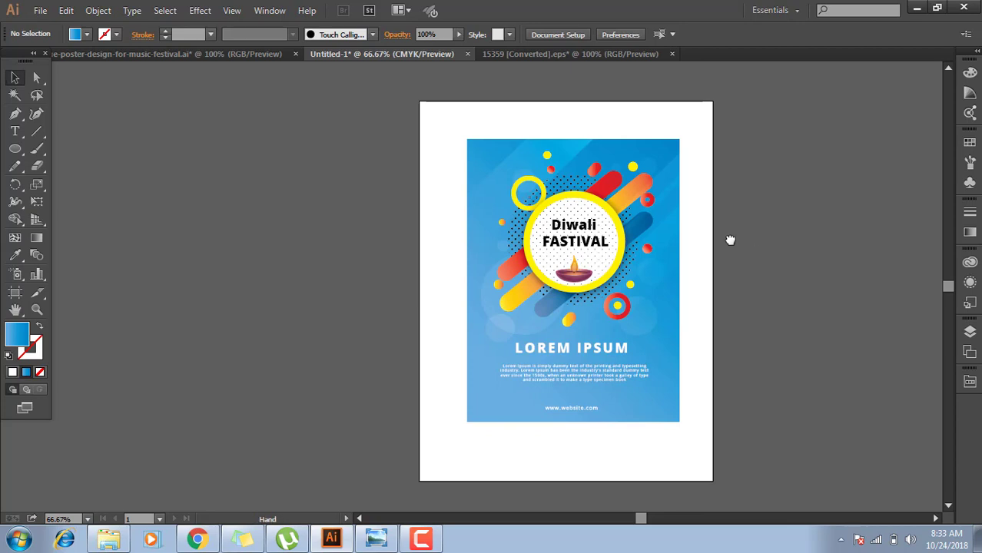
pyautogui.moveTo(731, 241)
pyautogui.mouseDown()
pyautogui.moveTo(687, 216)
pyautogui.moveTo(671, 289)
pyautogui.mouseUp()
pyautogui.scroll(1, 615, 303)
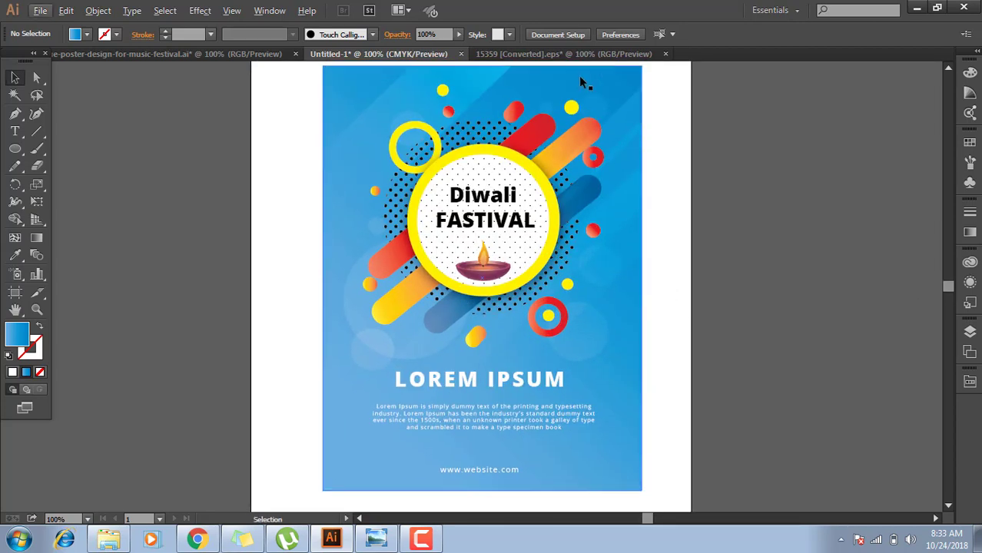
pyautogui.click(579, 55)
# Return to the Diwali poster and select and copy all of its objects.
pyautogui.click(571, 189)
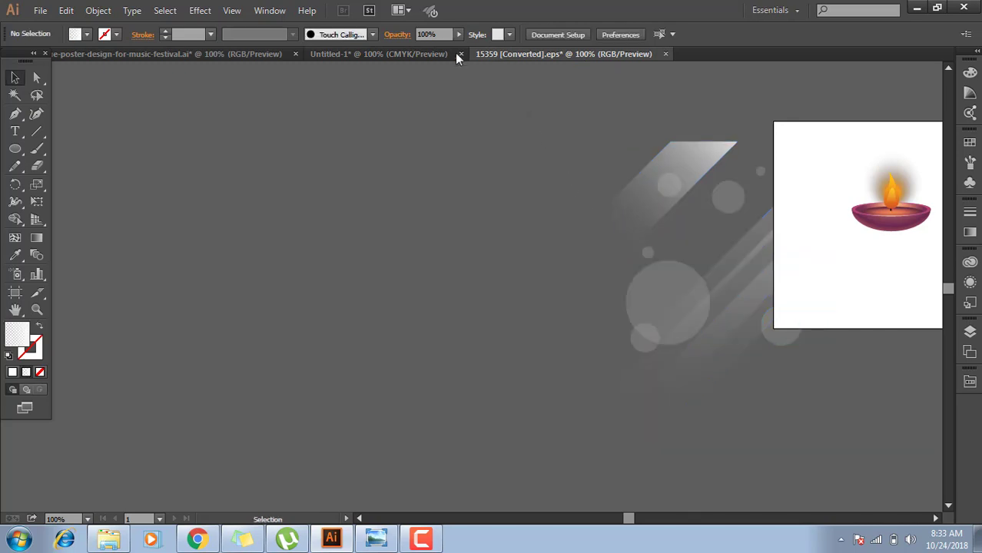
pyautogui.click(430, 54)
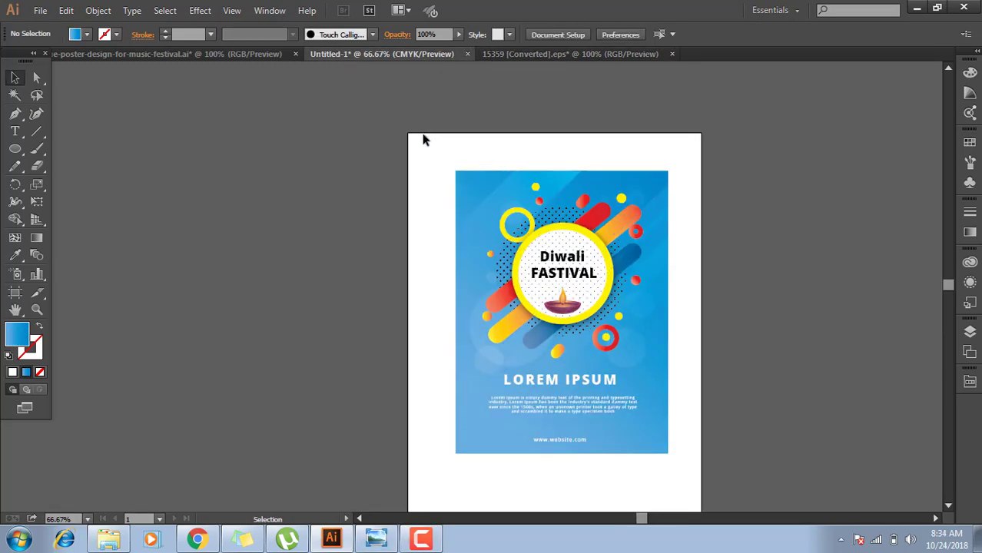
pyautogui.moveTo(423, 138); pyautogui.dragTo(679, 464)
pyautogui.hotkey('ctrl', 'c')
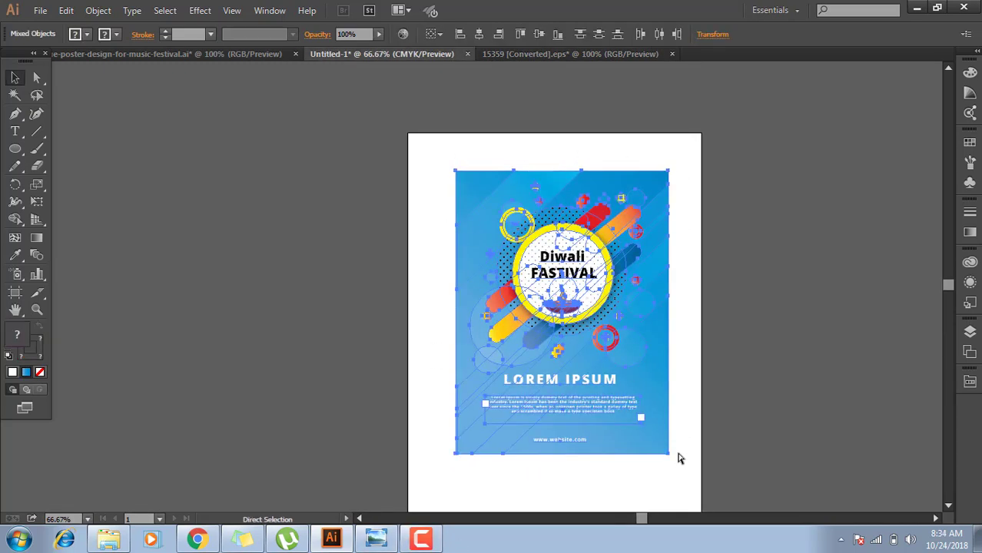
# Bring the shadow artwork into the poster, place it along the bottom edge, and send it to back.
pyautogui.click(510, 54)
pyautogui.moveTo(425, 216)
pyautogui.mouseDown()
pyautogui.moveTo(398, 63)
pyautogui.moveTo(599, 475)
pyautogui.moveTo(608, 476)
pyautogui.moveTo(505, 358)
pyautogui.moveTo(595, 409)
pyautogui.mouseUp()
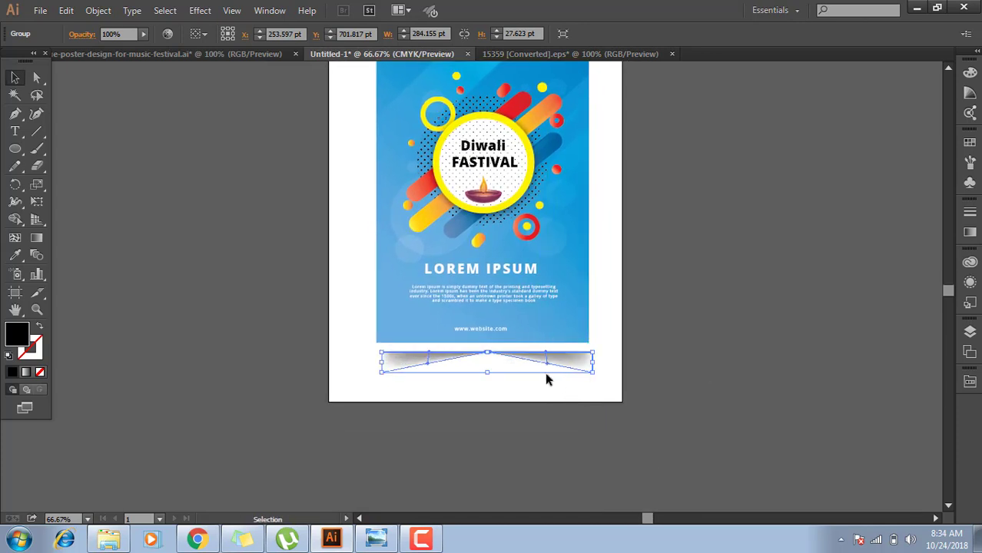
pyautogui.moveTo(558, 361); pyautogui.dragTo(555, 342)
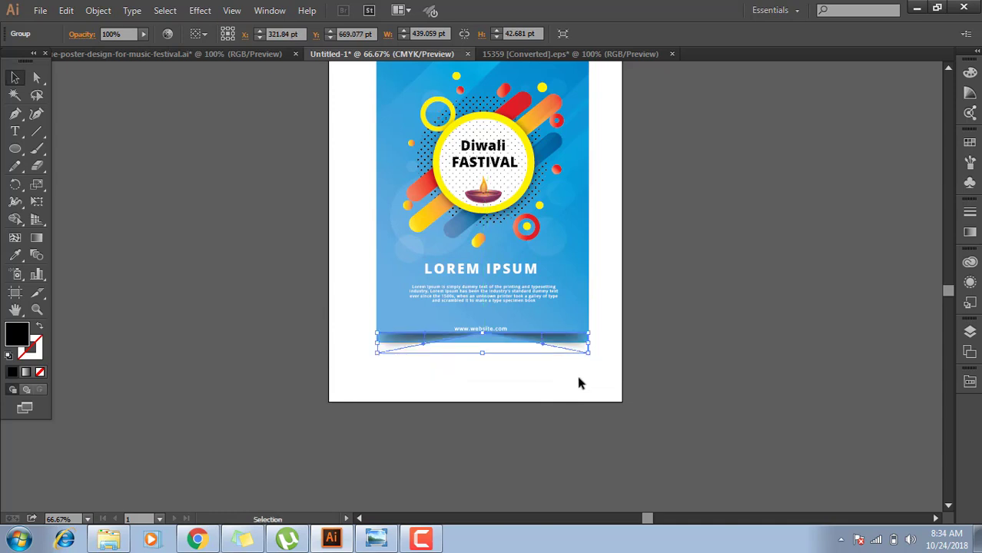
pyautogui.rightClick(548, 347)
pyautogui.moveTo(588, 465)
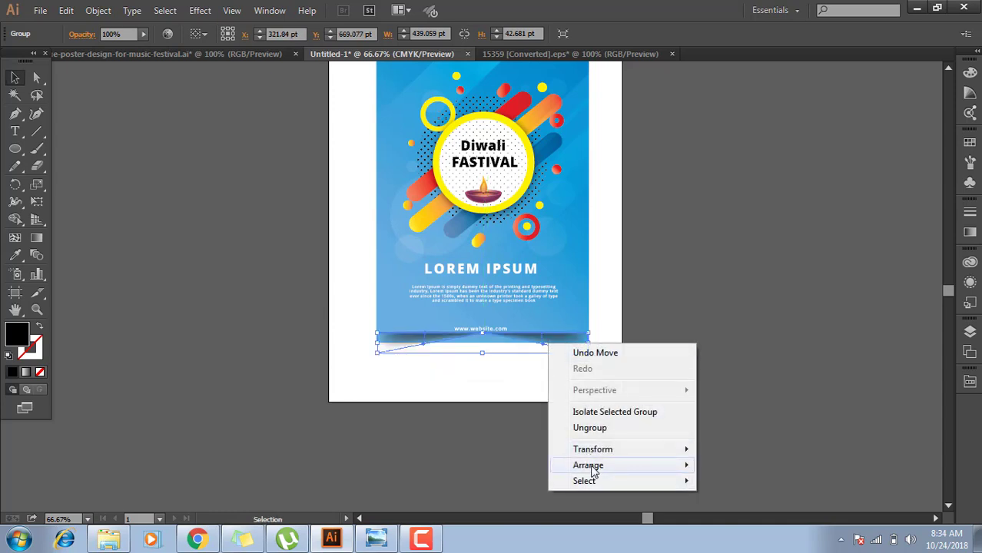
pyautogui.click(729, 512)
pyautogui.click(691, 398)
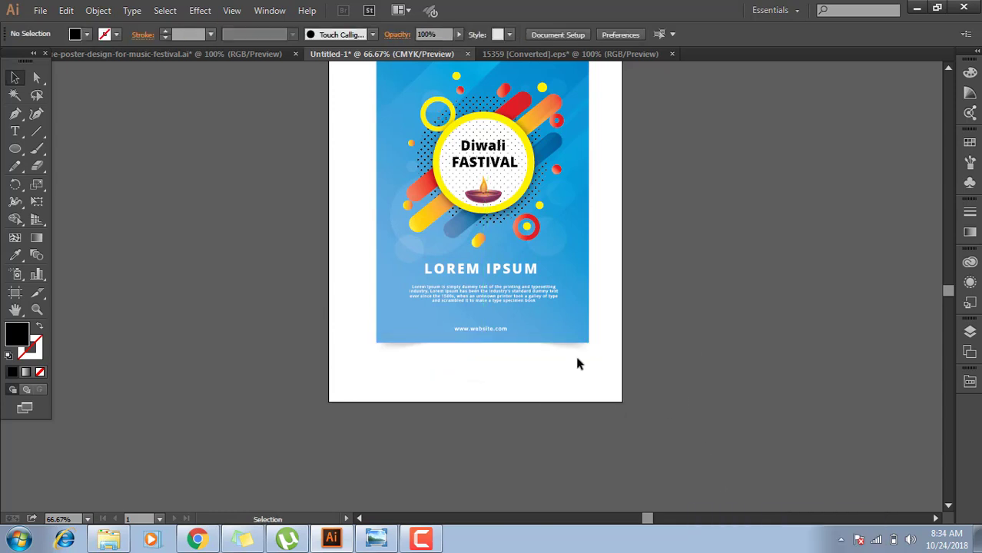
# Check the shadow's placement, then select all of the poster's objects.
pyautogui.click(567, 350)
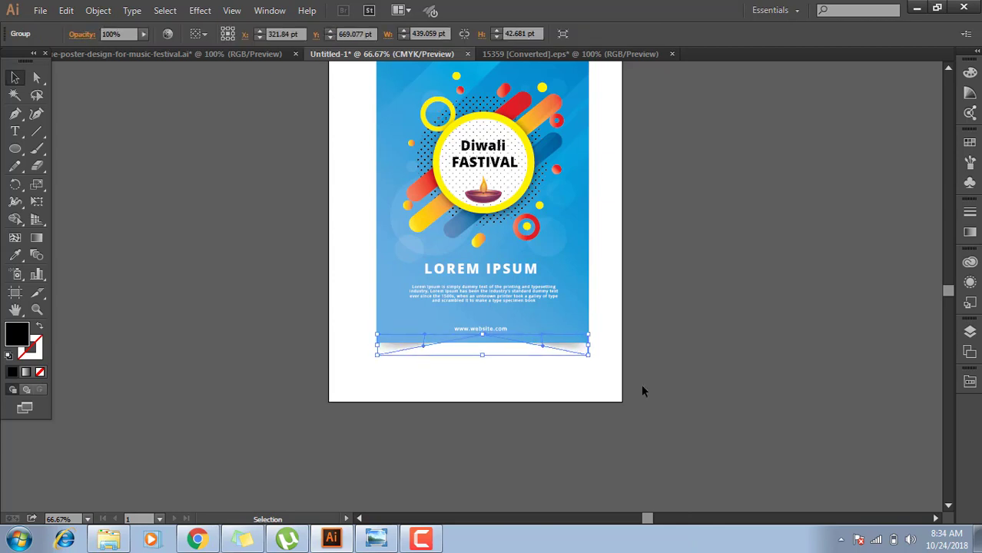
pyautogui.click(676, 359)
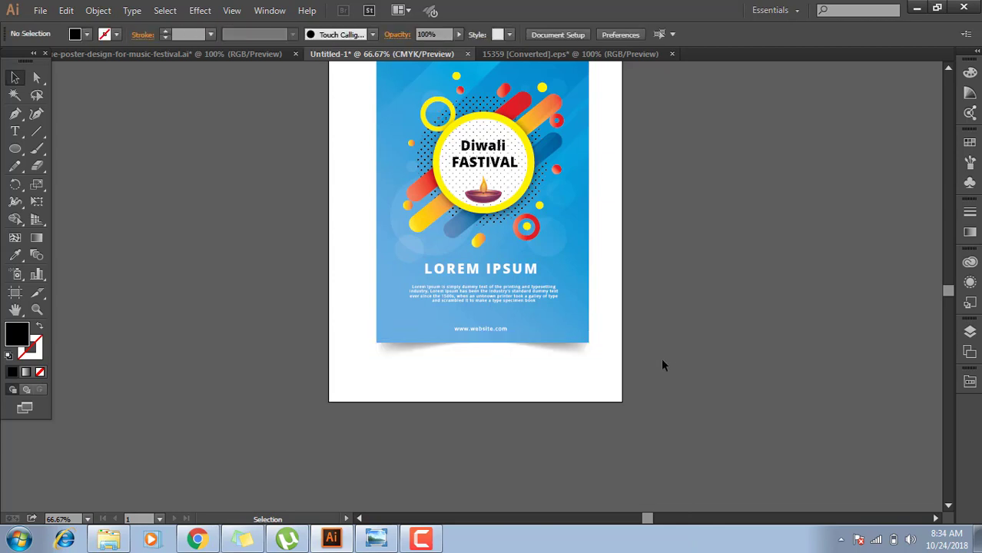
pyautogui.scroll(3, 661, 358)
pyautogui.scroll(-1, 658, 356)
pyautogui.scroll(1, 657, 355)
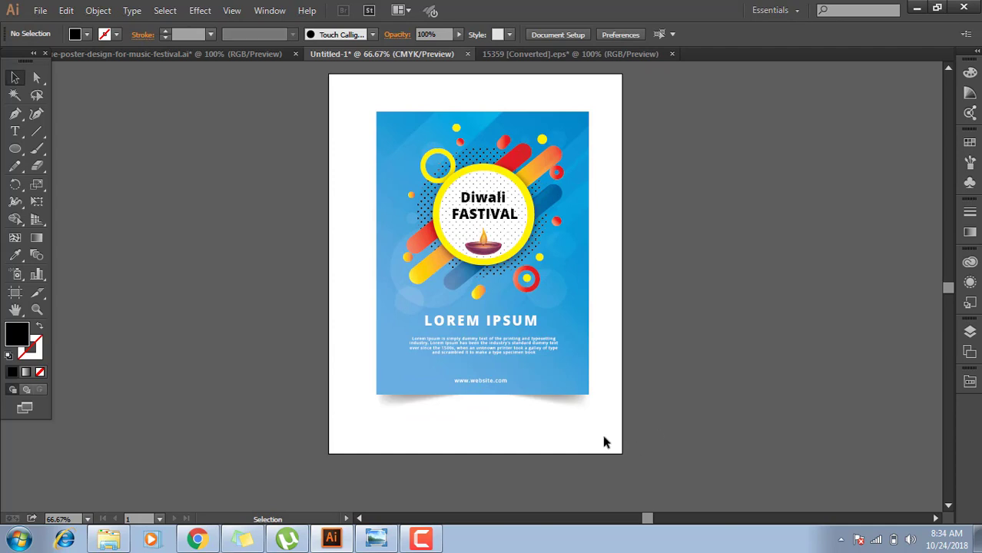
pyautogui.click(560, 404)
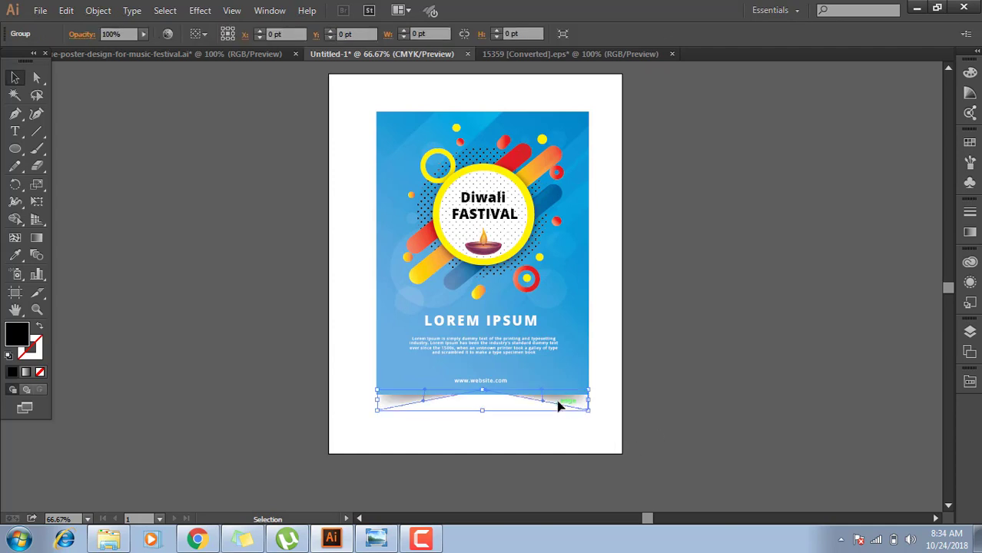
pyautogui.click(644, 401)
pyautogui.scroll(1, 559, 398)
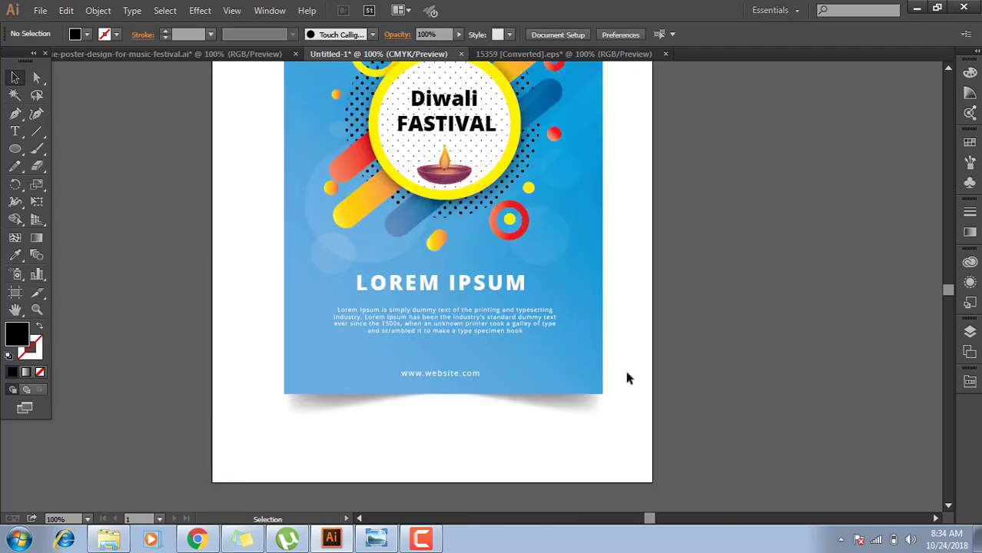
pyautogui.scroll(-1, 658, 382)
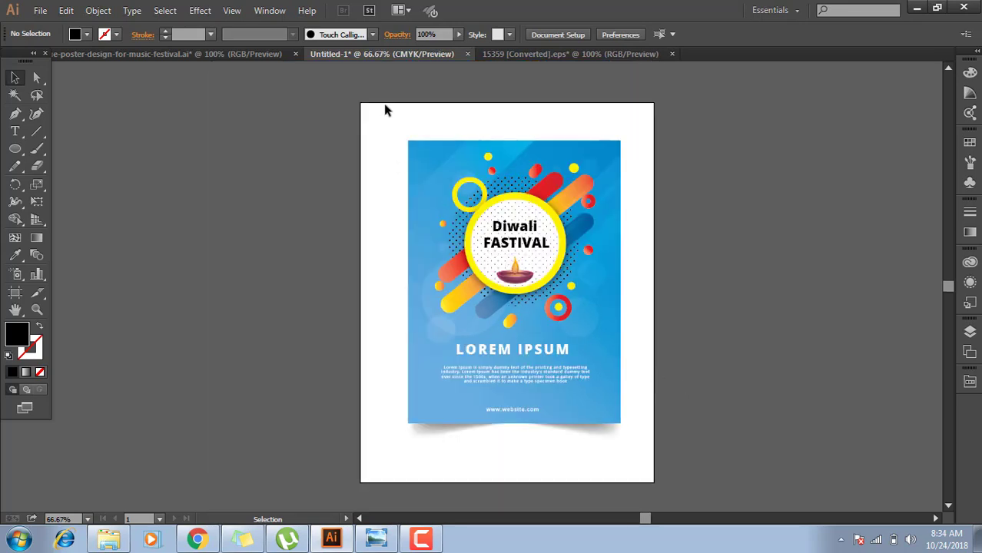
pyautogui.moveTo(386, 110); pyautogui.dragTo(651, 421)
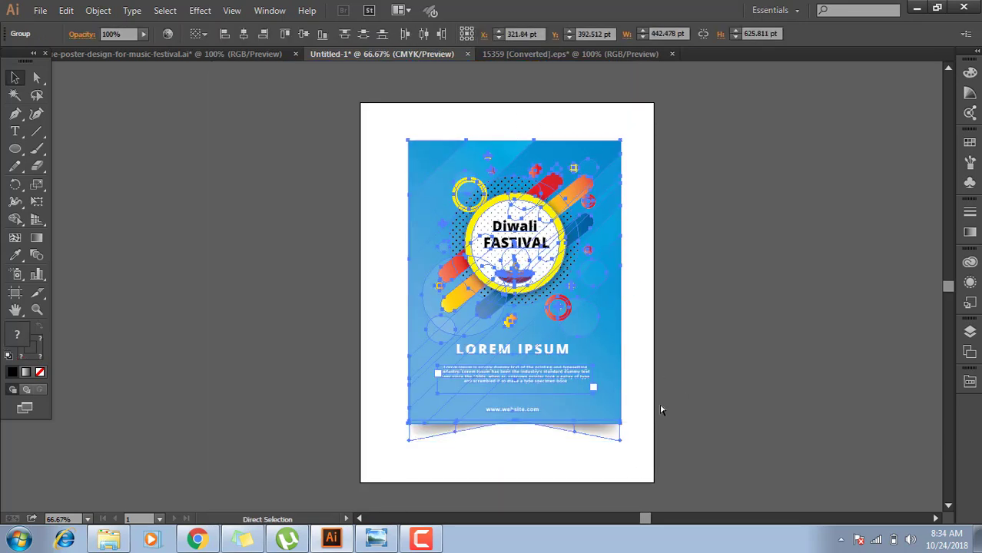
# Export the poster as a JPEG named Diwali using the RGB colour model.
pyautogui.press('v')
pyautogui.click(40, 10)
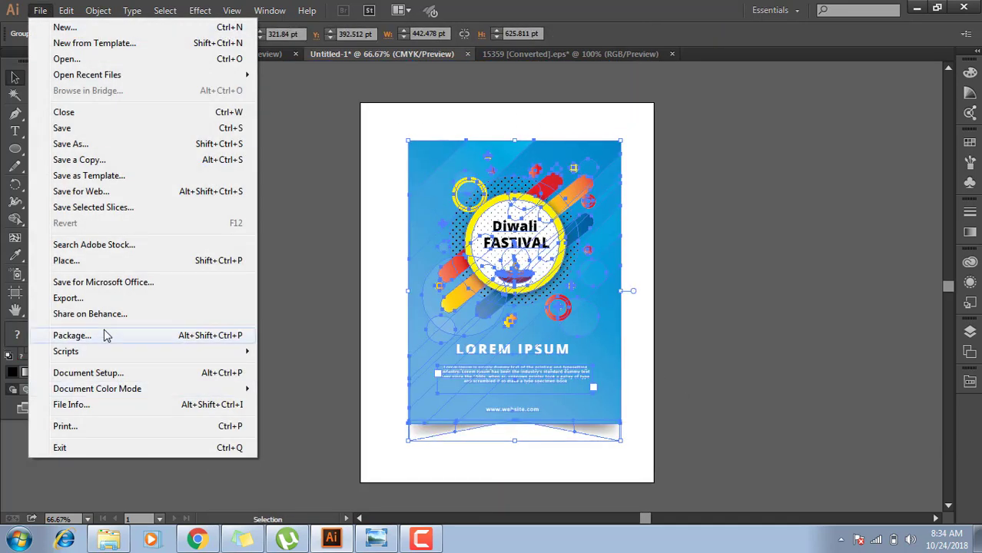
pyautogui.click(105, 298)
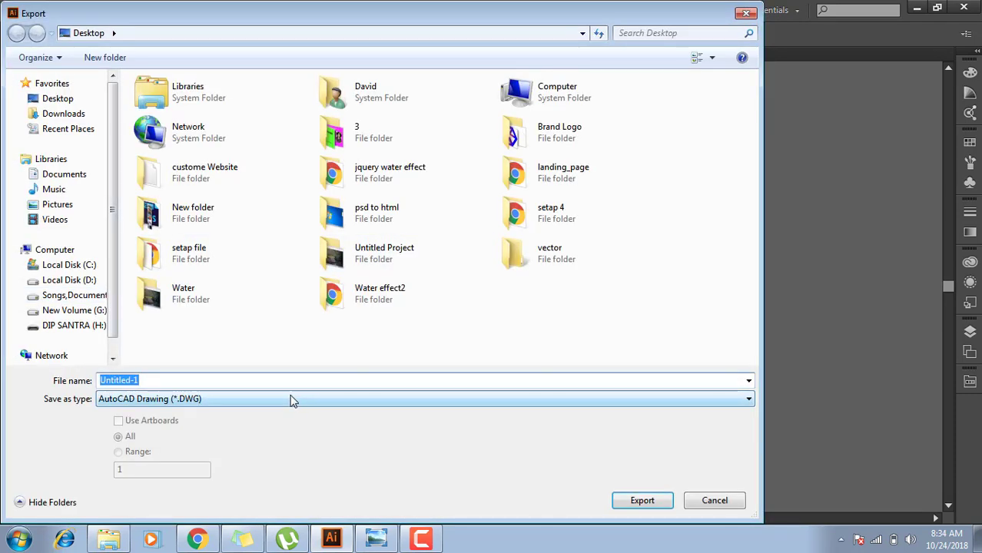
pyautogui.click(292, 399)
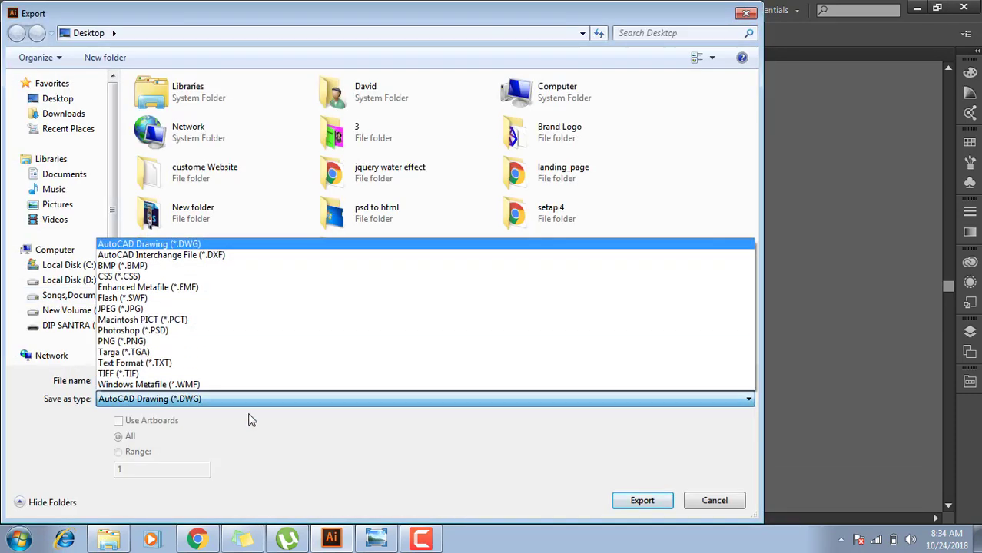
pyautogui.click(198, 309)
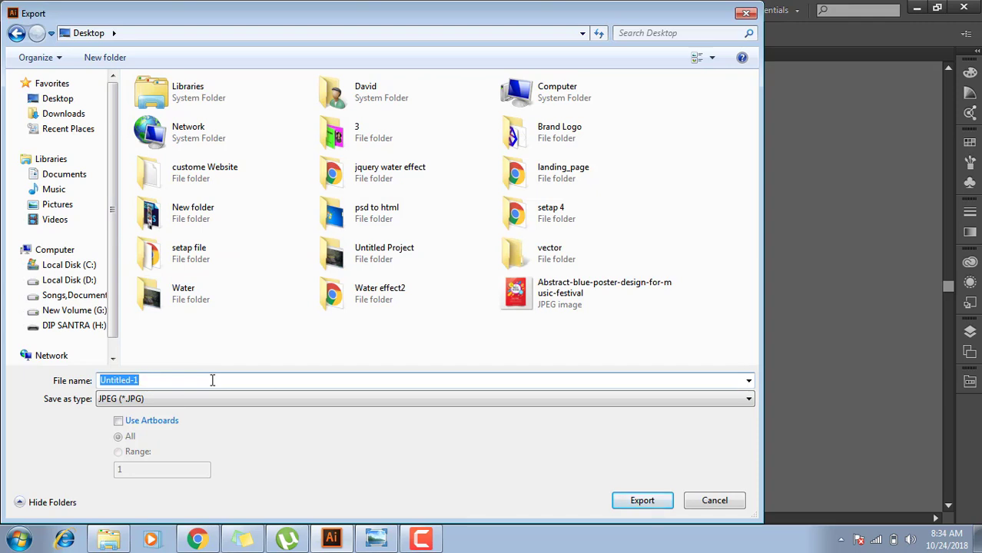
pyautogui.write('Diwali')
pyautogui.click(625, 503)
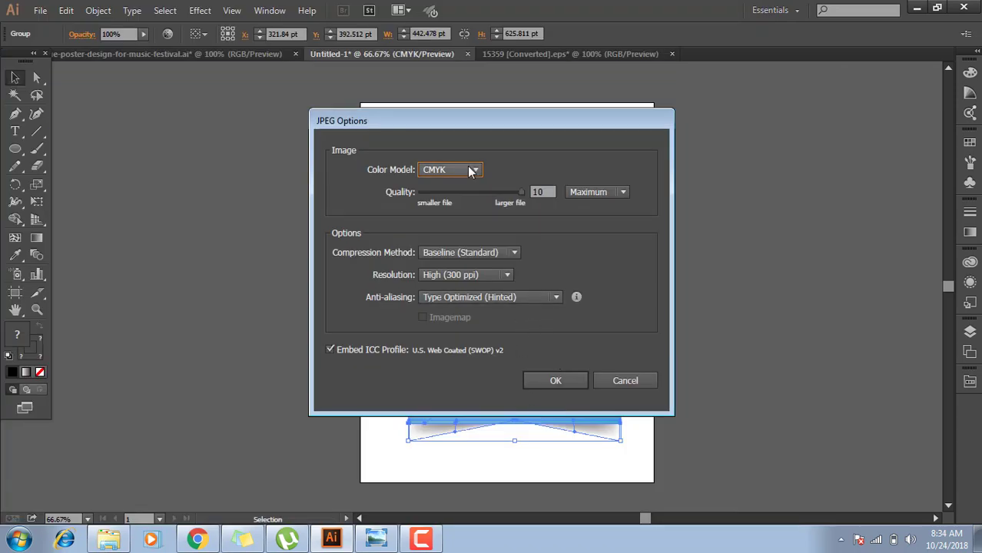
pyautogui.click(472, 169)
pyautogui.click(454, 185)
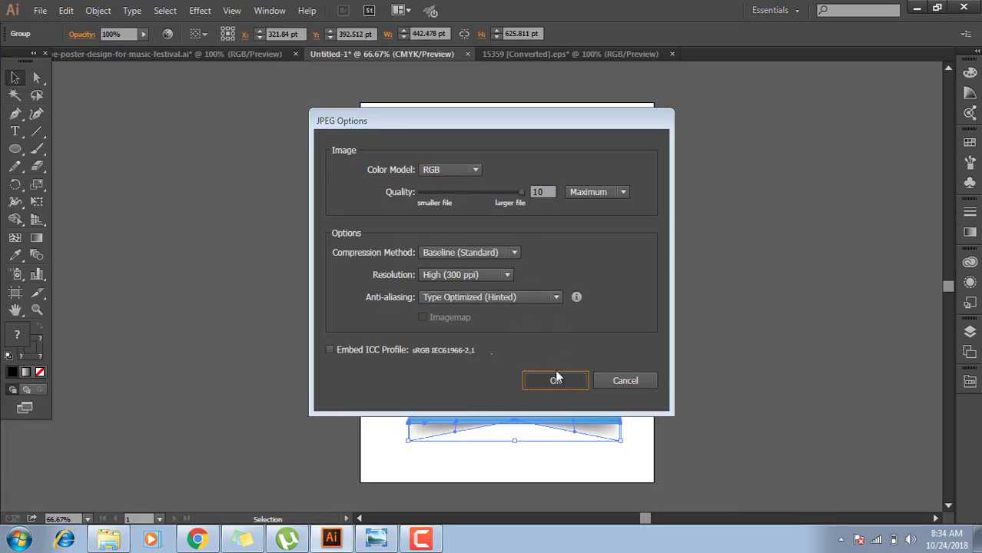
pyautogui.press('Return')
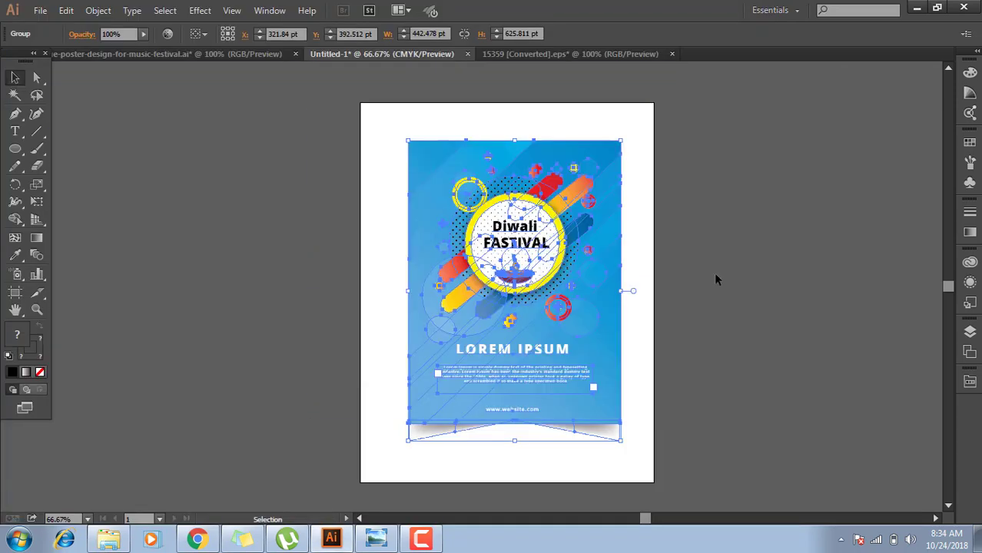
pyautogui.click(714, 270)
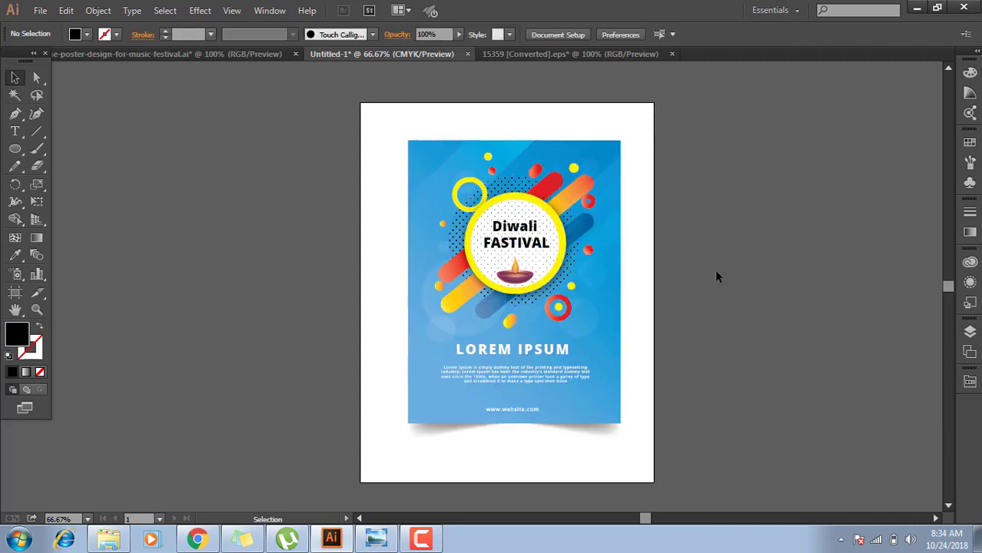
# Minimize Illustrator and zoom in and out on the exported Diwali JPEG in Windows Photo Viewer.
pyautogui.click(916, 10)
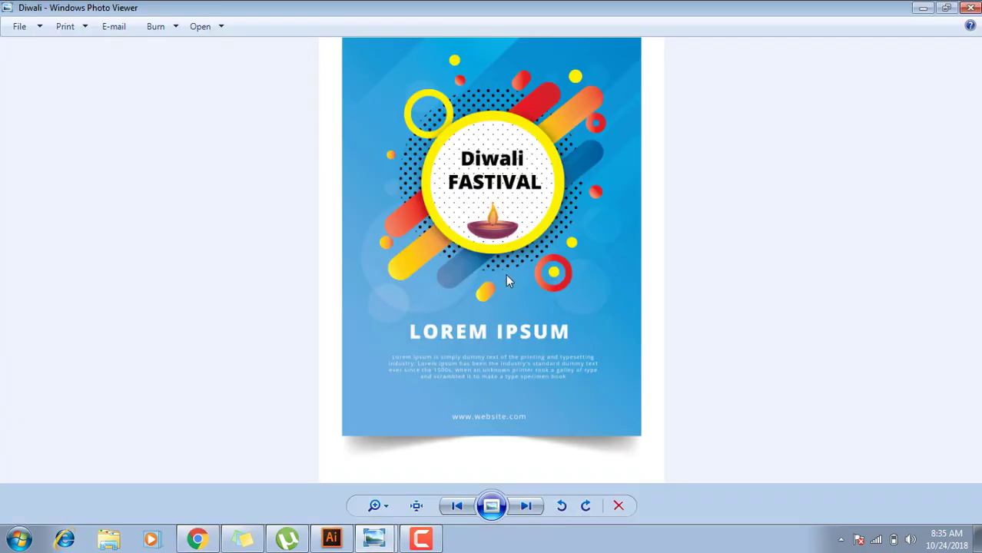
pyautogui.scroll(3, 507, 277)
pyautogui.scroll(-2, 545, 237)
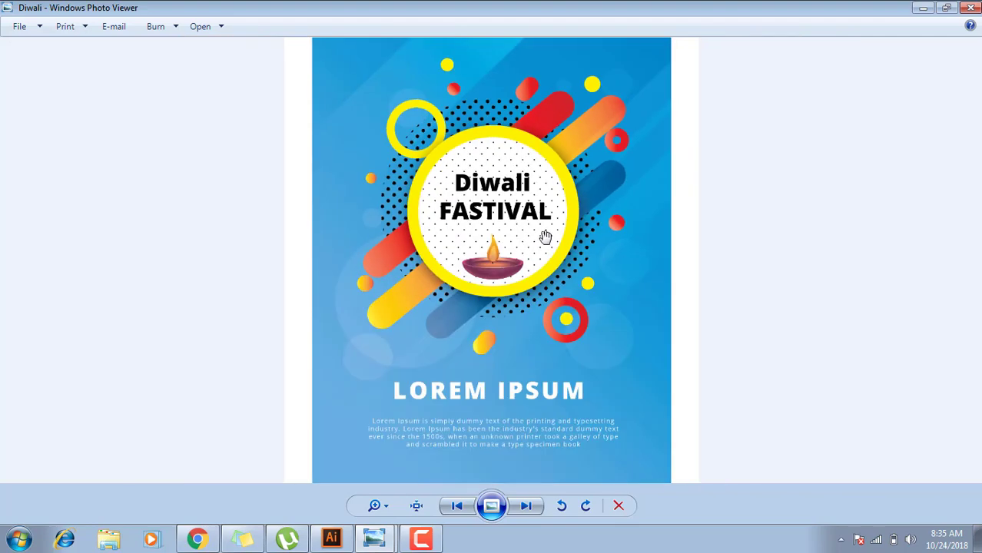
pyautogui.scroll(-1, 545, 236)
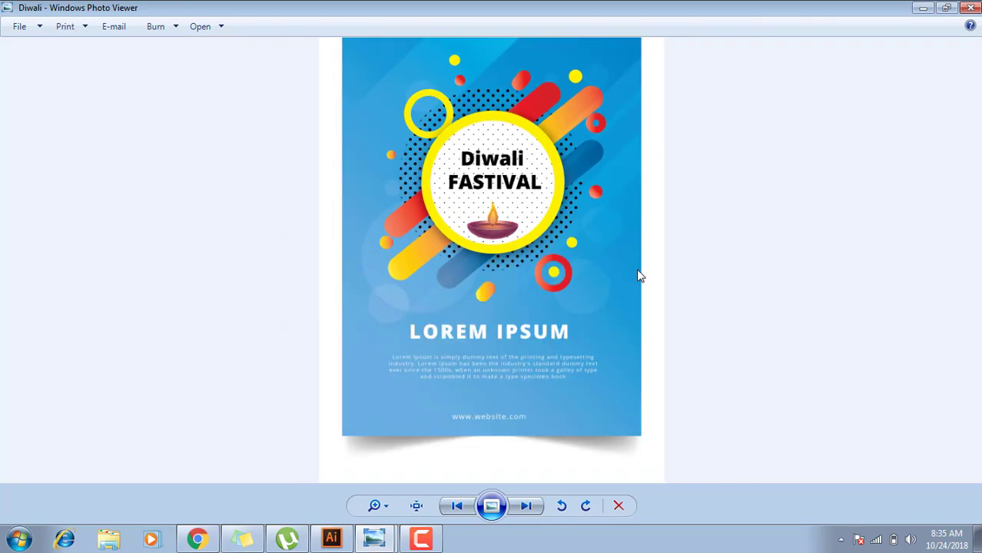